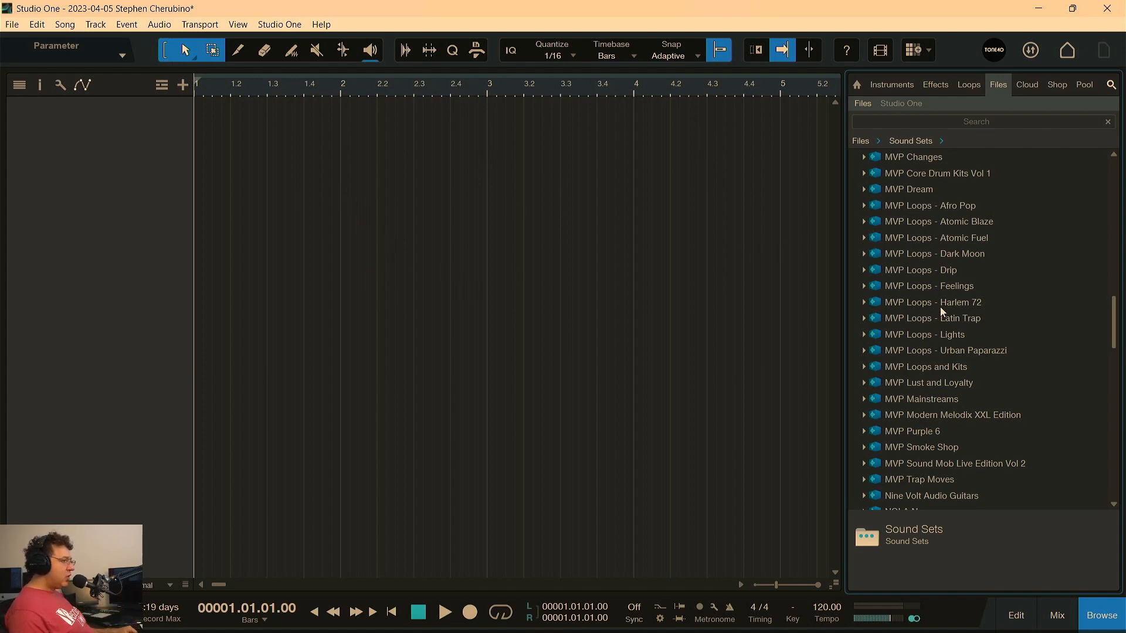
Open the 01 118 Am folder of the Synergetic Grooves sound set and preview its 01 Demo Mix 118 Am loop
{"action": "scroll", "coordinate": [940, 308], "scroll_direction": "down", "scroll_amount": 15}
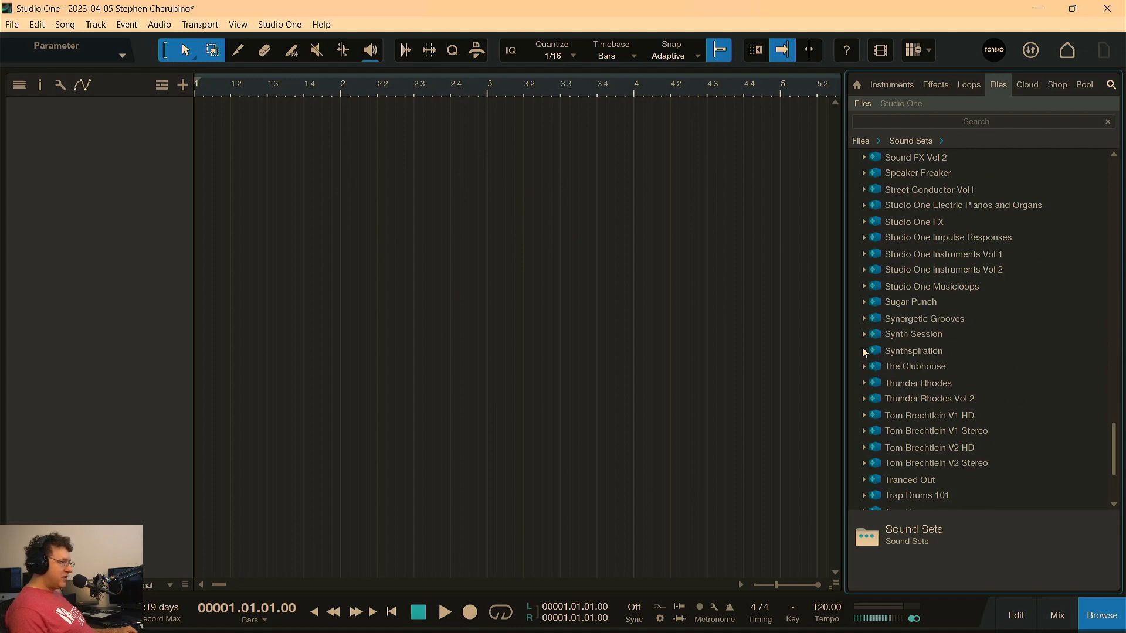
{"action": "left_click", "coordinate": [864, 351]}
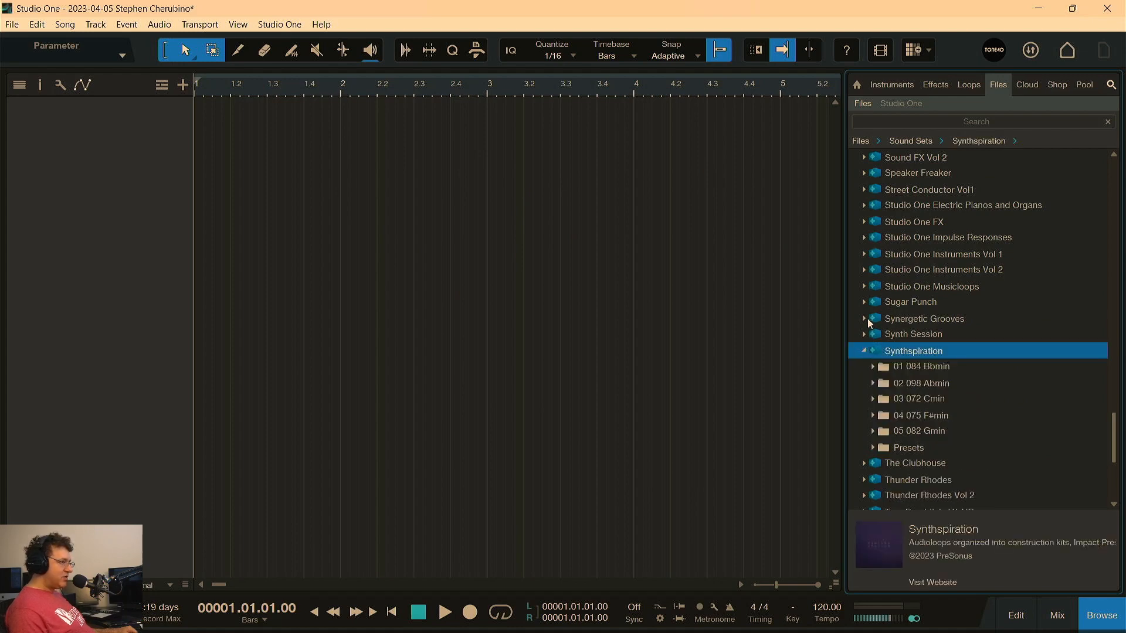
{"action": "left_click", "coordinate": [864, 317]}
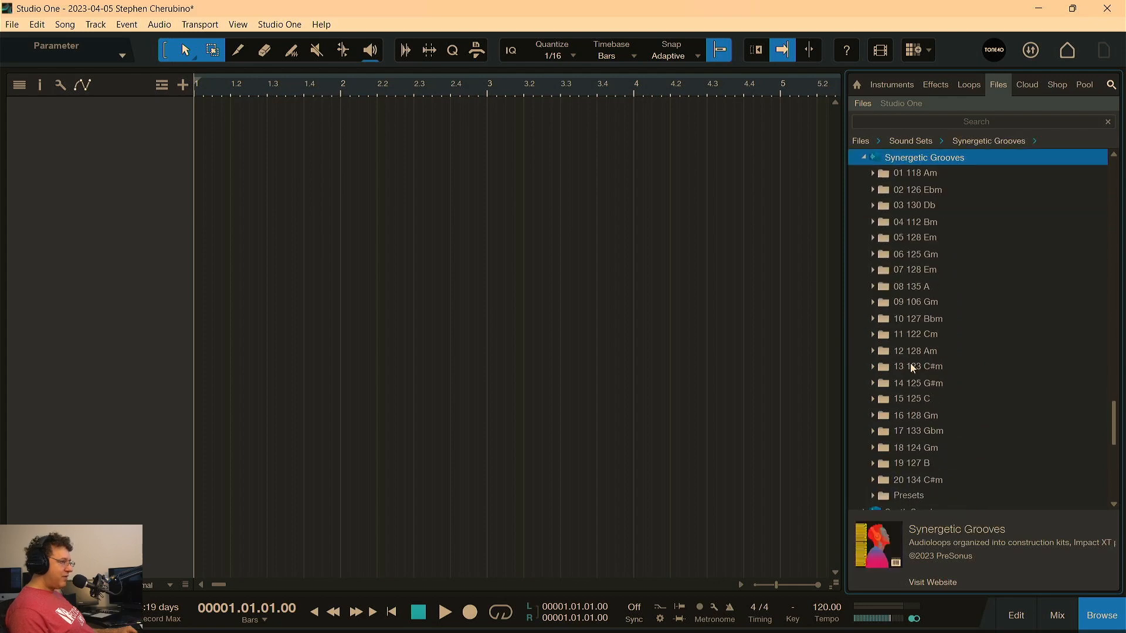
{"action": "scroll", "coordinate": [910, 364], "scroll_direction": "up", "scroll_amount": 3}
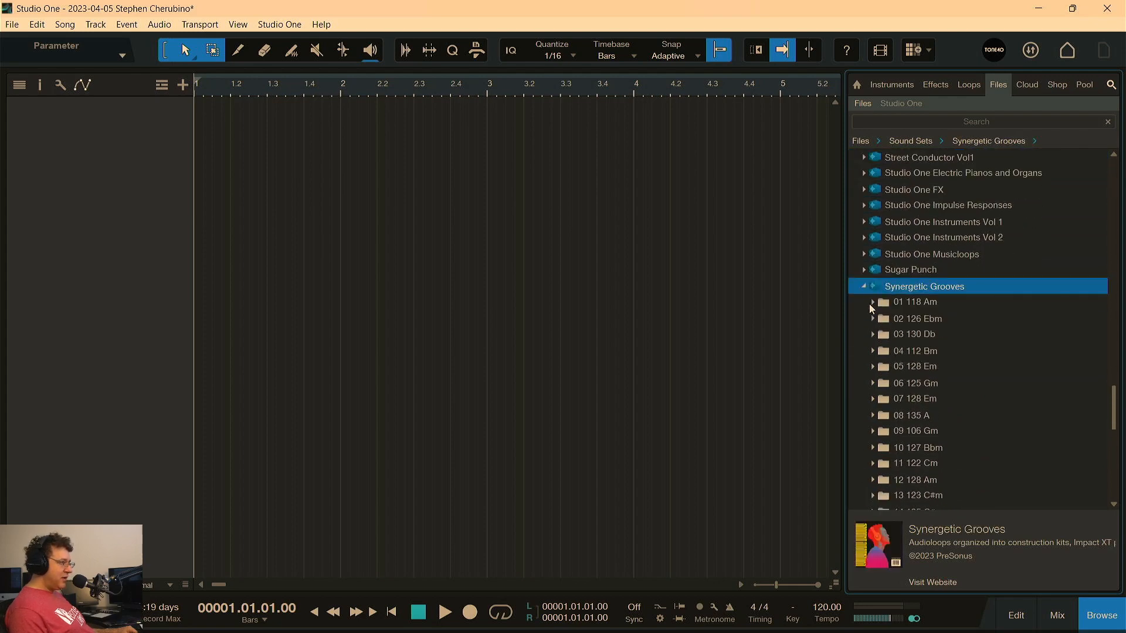
{"action": "left_click", "coordinate": [871, 303]}
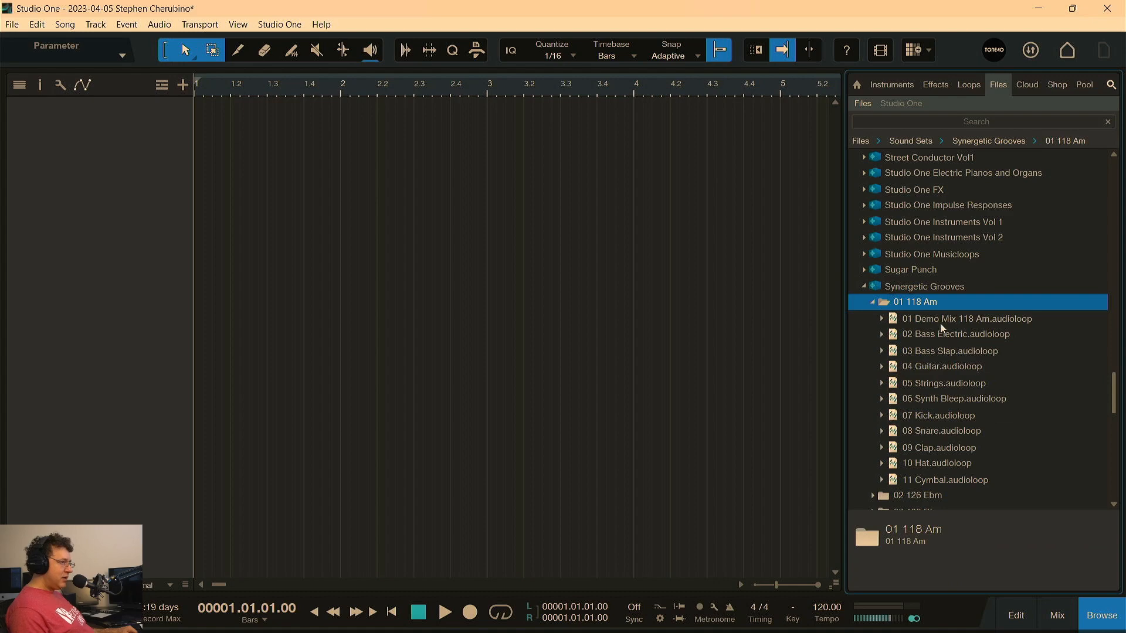
{"action": "scroll", "coordinate": [950, 425], "scroll_direction": "down", "scroll_amount": 1}
{"action": "left_click", "coordinate": [924, 300]}
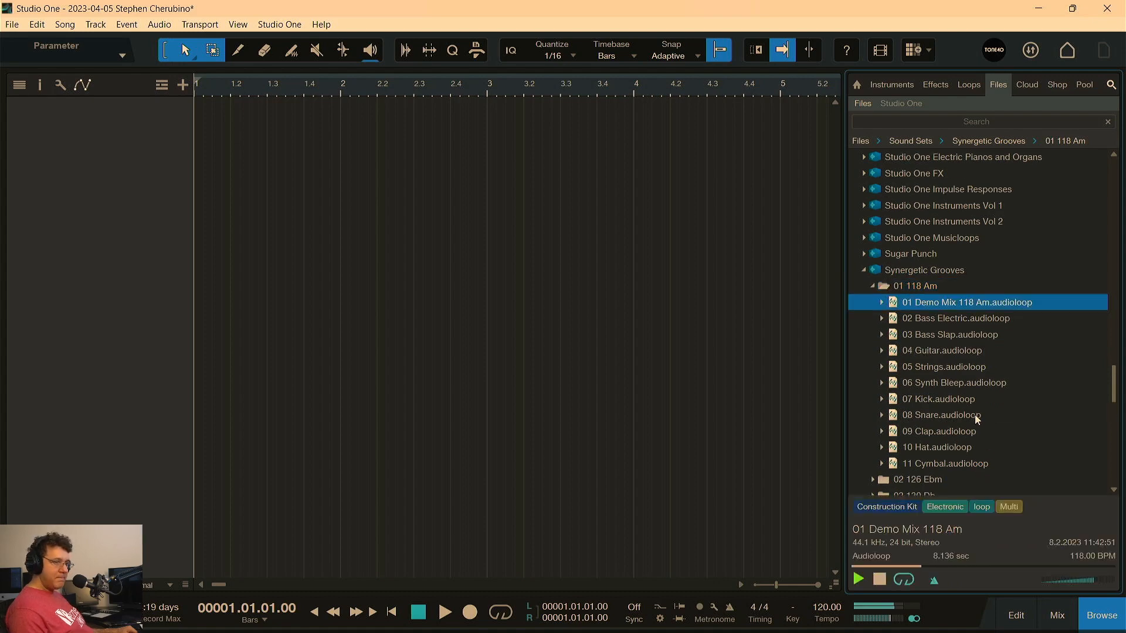
Preview the demo mix in the 02 126 Ebm folder and place its 07 Kick loop at bar 1 on a new track
{"action": "left_click", "coordinate": [870, 287]}
{"action": "left_click", "coordinate": [872, 302]}
{"action": "left_click", "coordinate": [925, 318]}
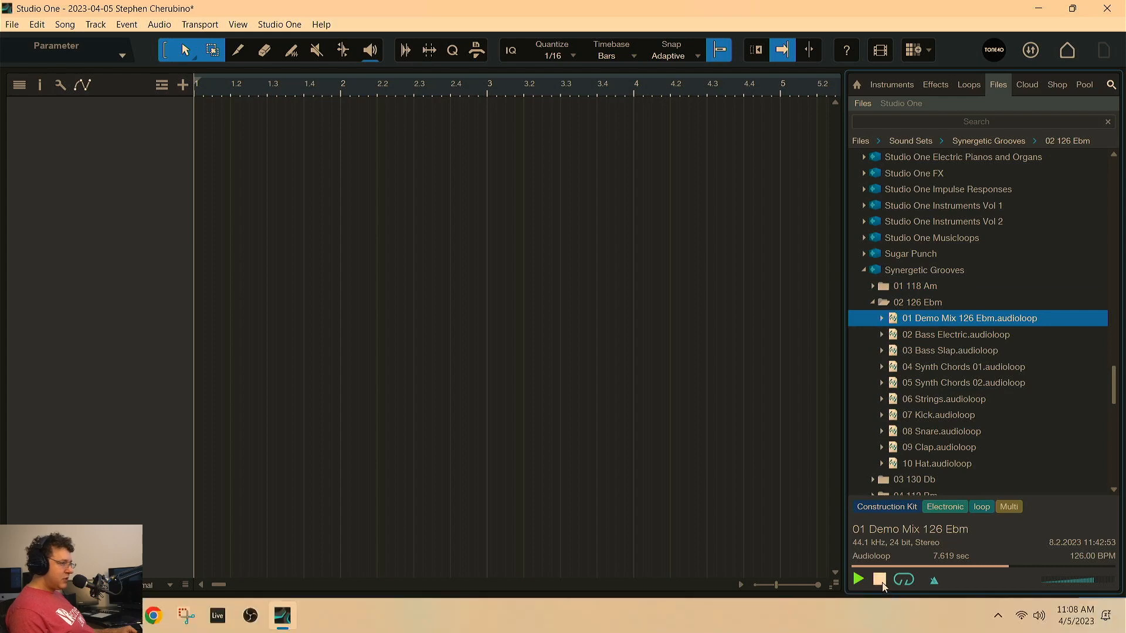
{"action": "left_click_drag", "start_coordinate": [928, 414], "coordinate": [214, 186]}
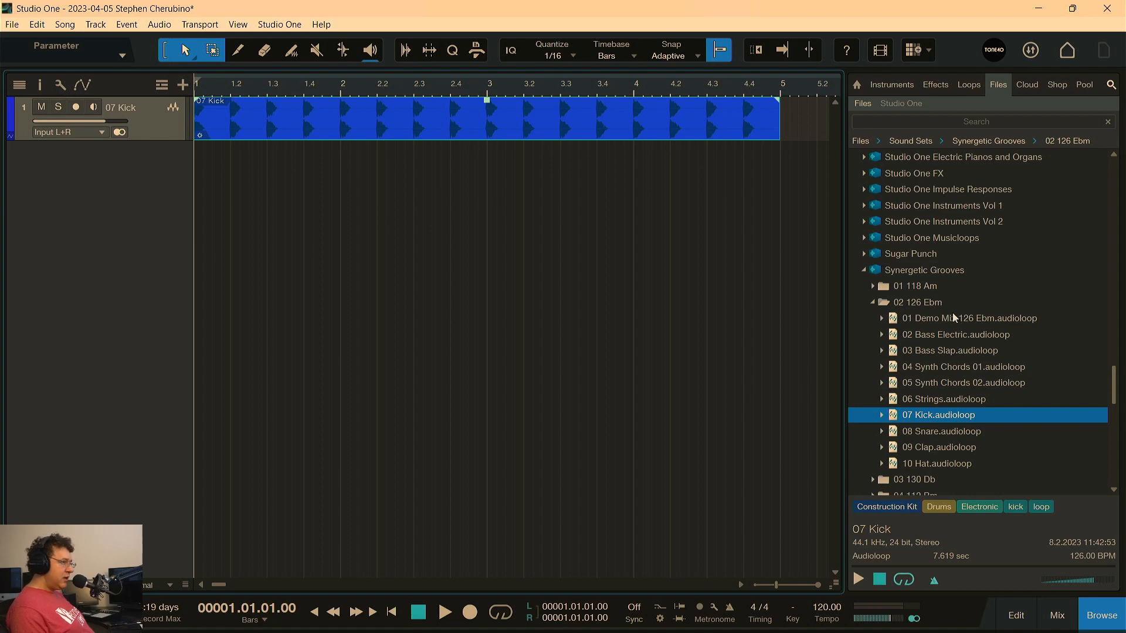
Set the song tempo to 126 BPM and play the kick loop
{"action": "scroll", "coordinate": [827, 610], "scroll_direction": "up", "scroll_amount": 5}
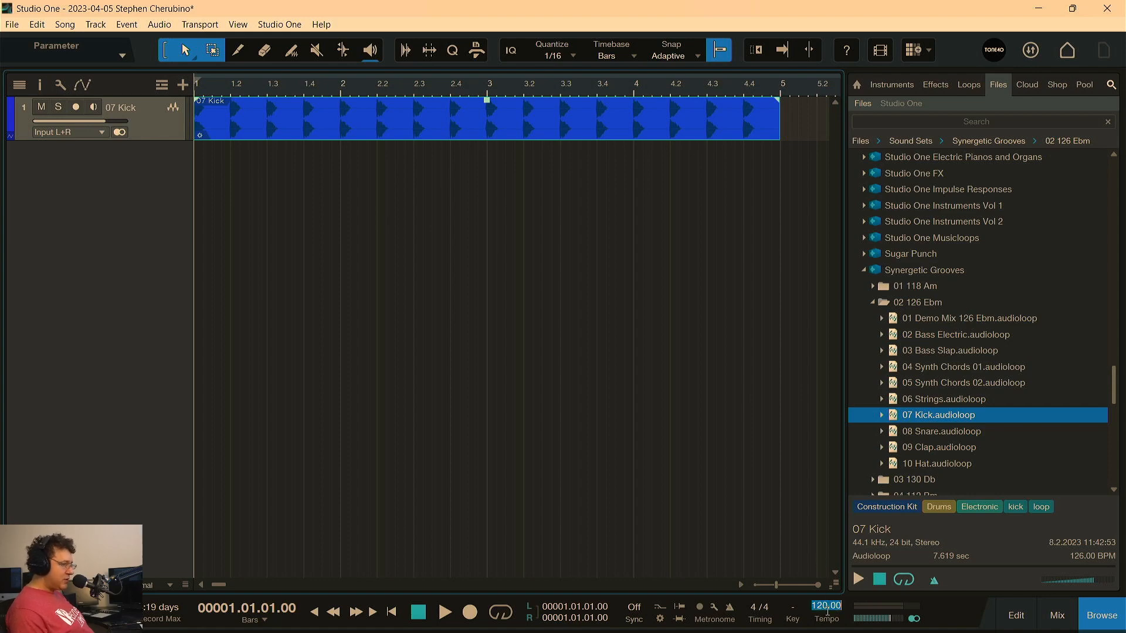
{"action": "scroll", "coordinate": [828, 610], "scroll_direction": "up", "scroll_amount": 1}
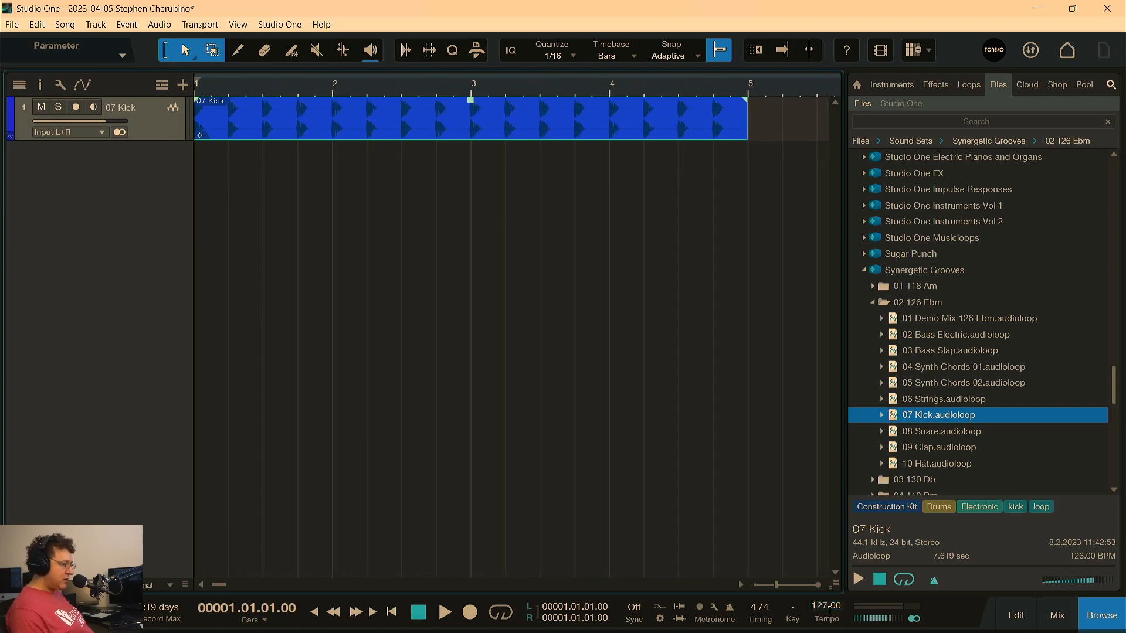
{"action": "left_click", "coordinate": [461, 189]}
{"action": "key", "text": "space"}
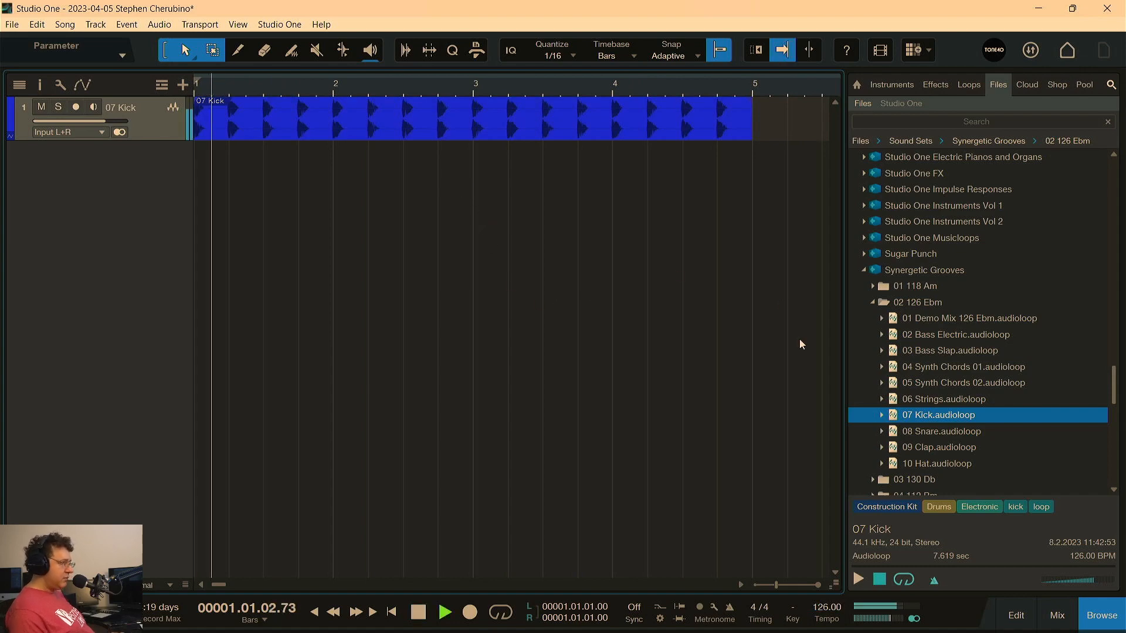
Add the 08 Snare loop at bar 1 on a second track below the kick and stop playback
{"action": "left_click_drag", "start_coordinate": [938, 431], "coordinate": [198, 197]}
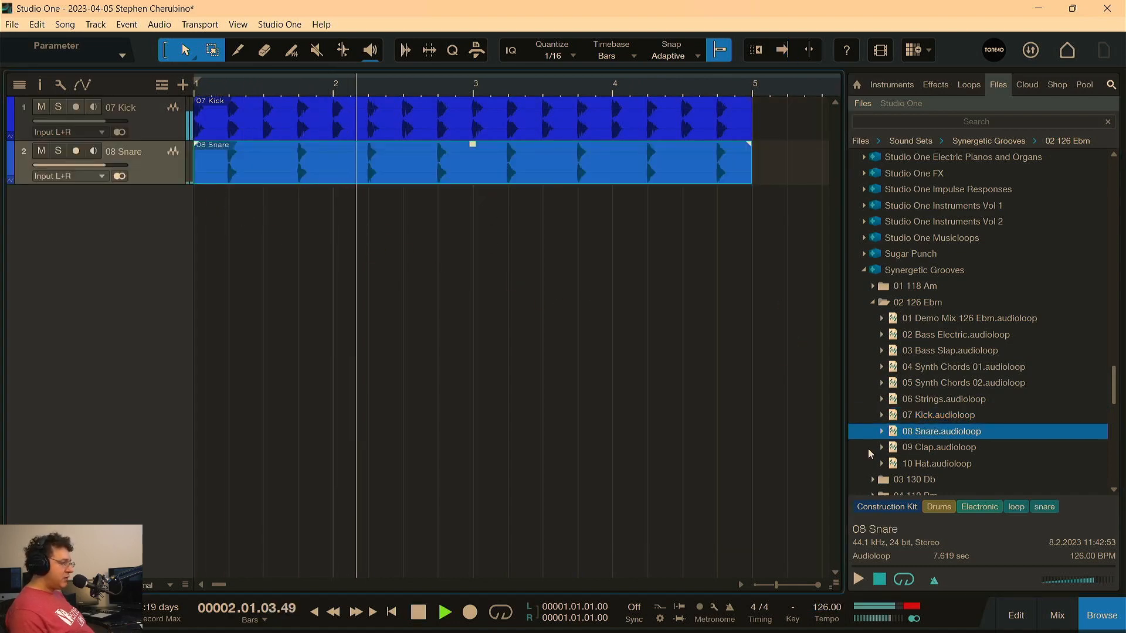
{"action": "left_click", "coordinate": [906, 447]}
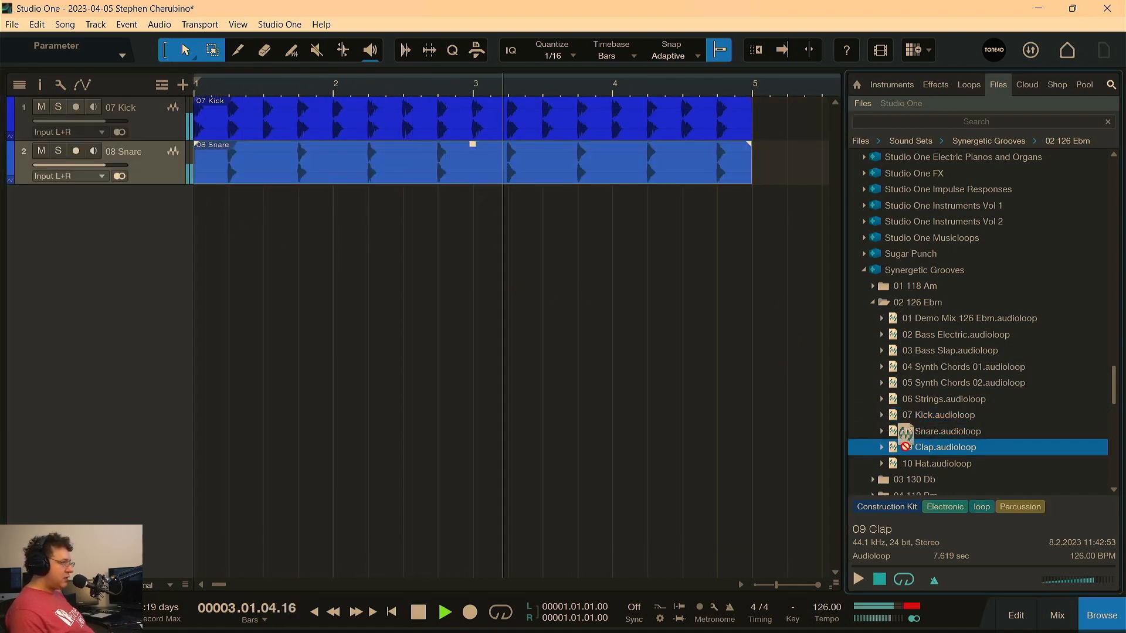
{"action": "left_click_drag", "start_coordinate": [436, 90], "coordinate": [438, 69]}
{"action": "key", "text": "space"}
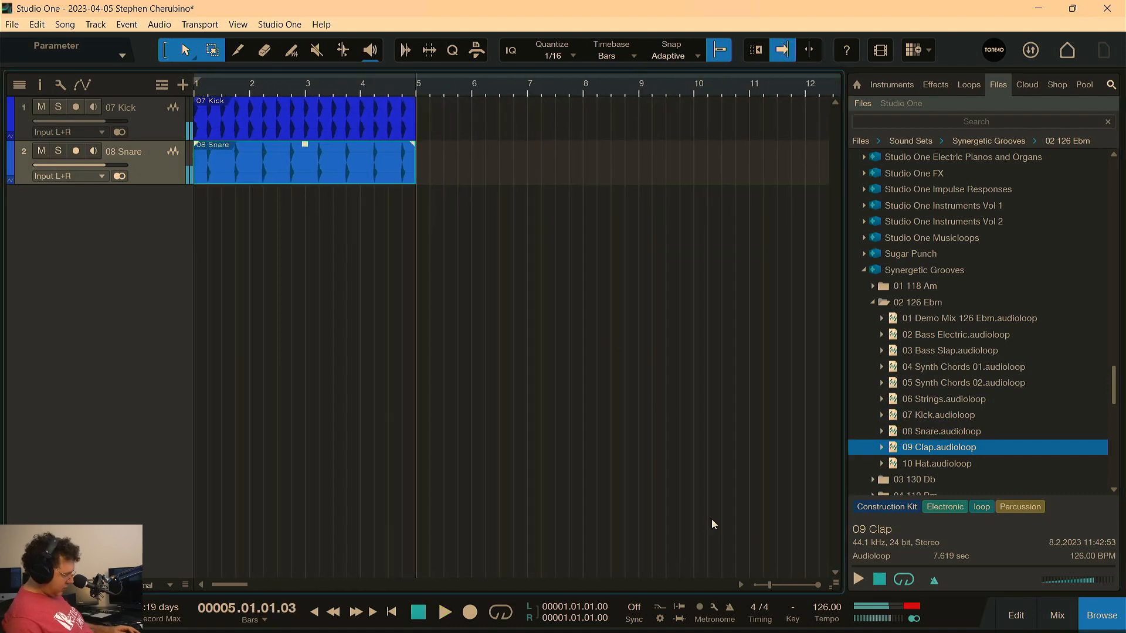
Open the mixer and play the song from the start to check the main output level for clipping
{"action": "key", "text": "F3"}
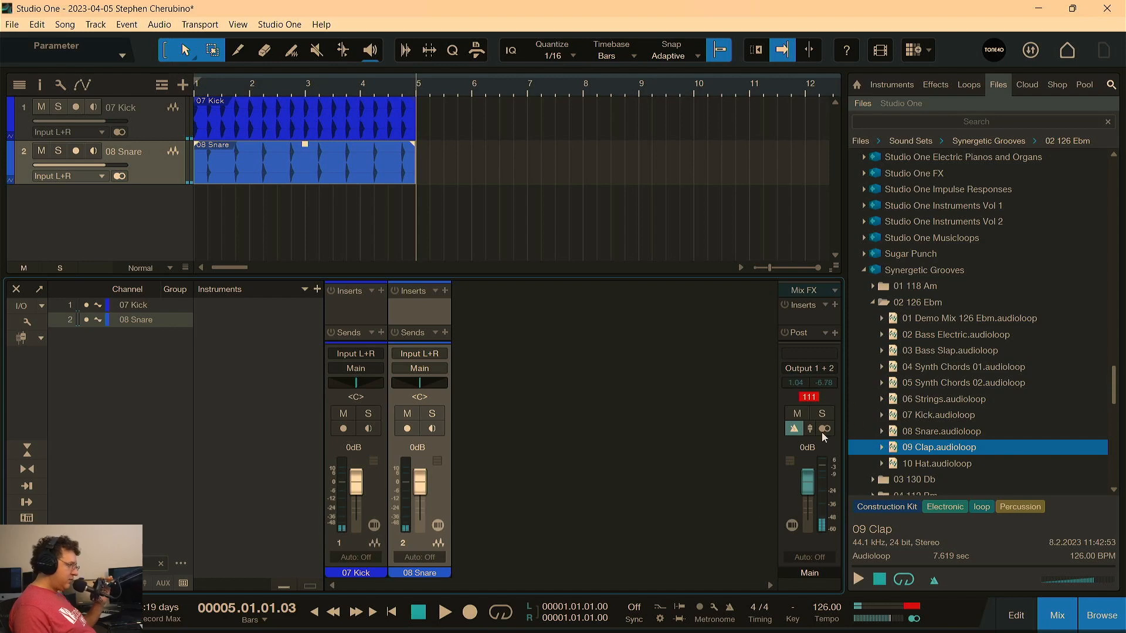
{"action": "key", "text": "Home"}
{"action": "key", "text": "space"}
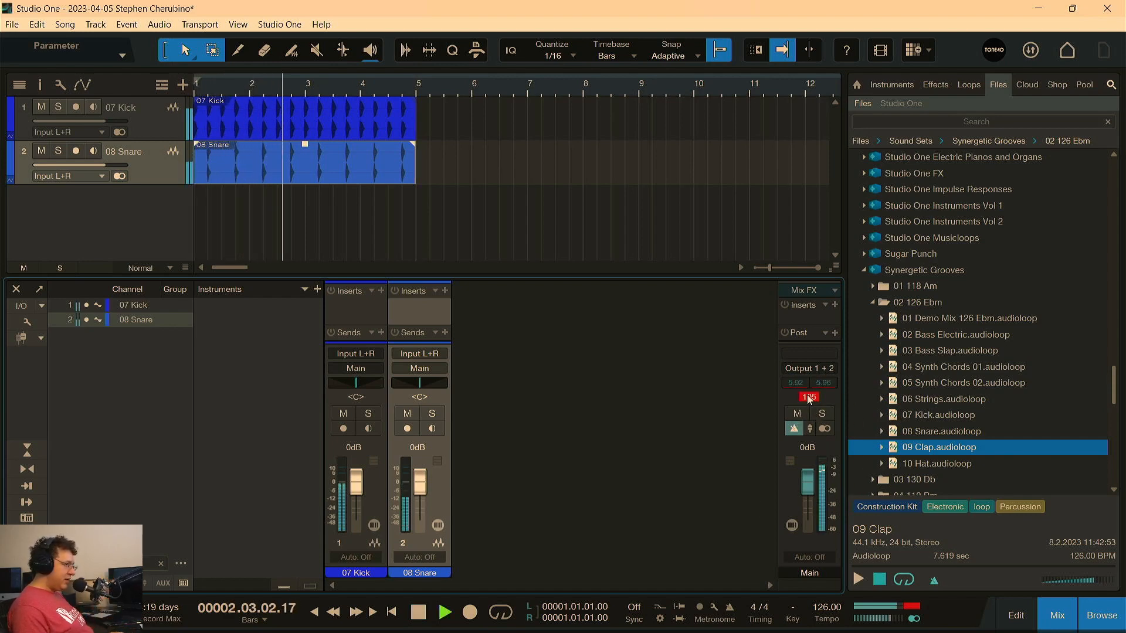
{"action": "key", "text": "space"}
Insert a Limiter on the Main output with its threshold at 0 dB and check its reduction during playback
{"action": "left_click", "coordinate": [834, 346]}
{"action": "type", "text": "limit"}
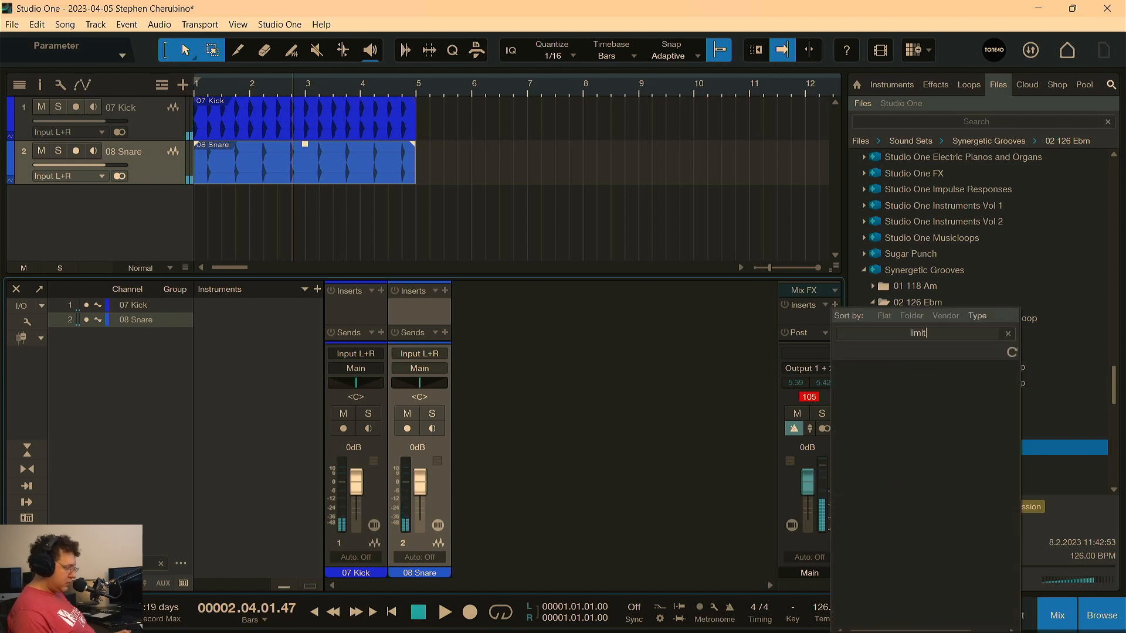
{"action": "key", "text": "Return"}
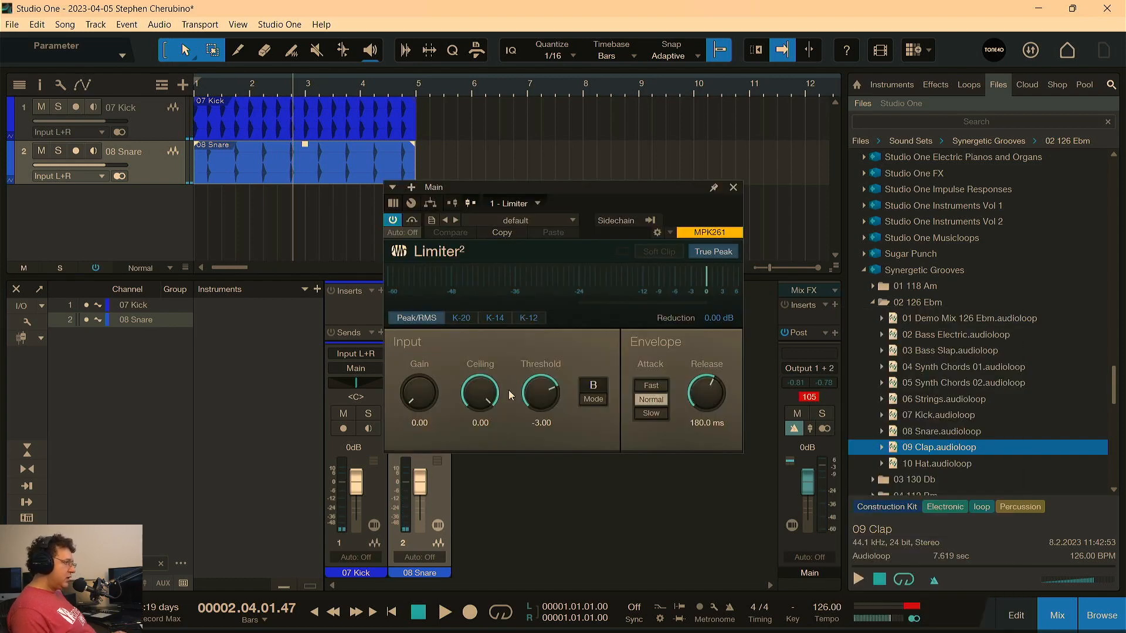
{"action": "left_click_drag", "start_coordinate": [539, 392], "coordinate": [540, 352]}
{"action": "key", "text": "space"}
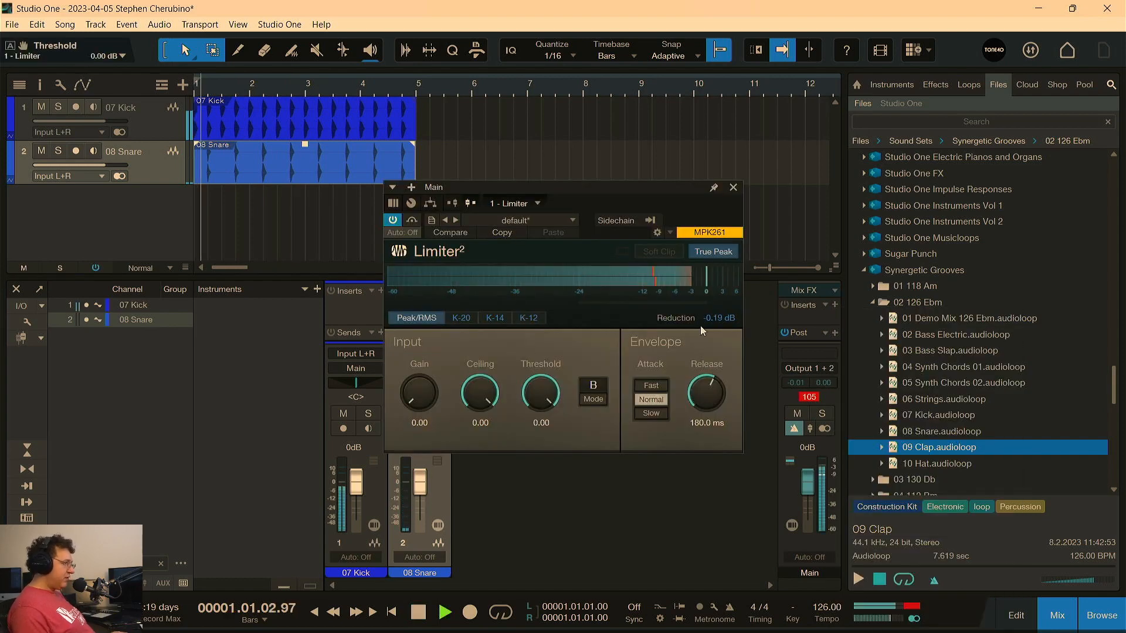
{"action": "key", "text": "space"}
{"action": "left_click", "coordinate": [733, 187]}
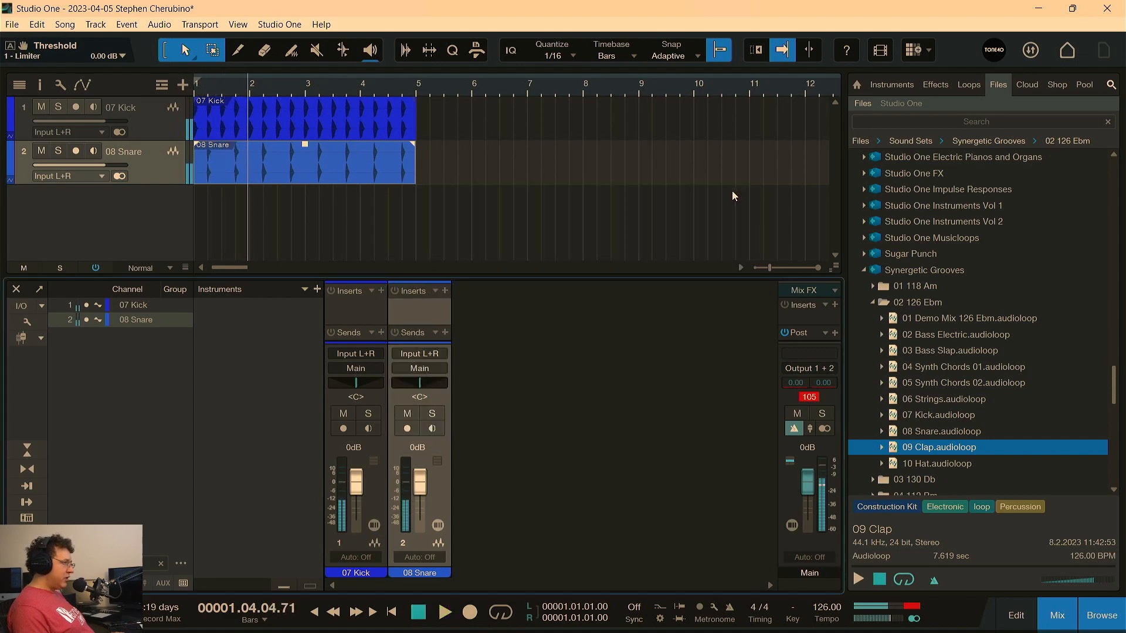
Lower the snare channel to -6.9 dB and the kick channel to -5.0 dB, and reset the main output's clip indicator
{"action": "left_click_drag", "start_coordinate": [422, 490], "coordinate": [362, 489]}
{"action": "key", "text": "space"}
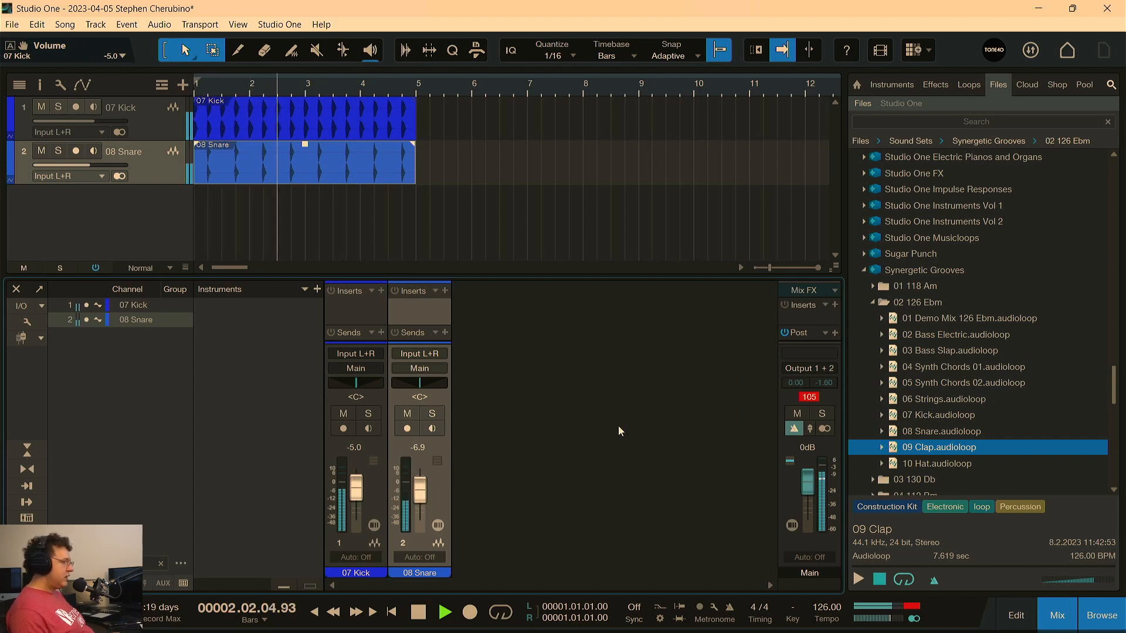
{"action": "key", "text": "space"}
{"action": "left_click", "coordinate": [808, 398]}
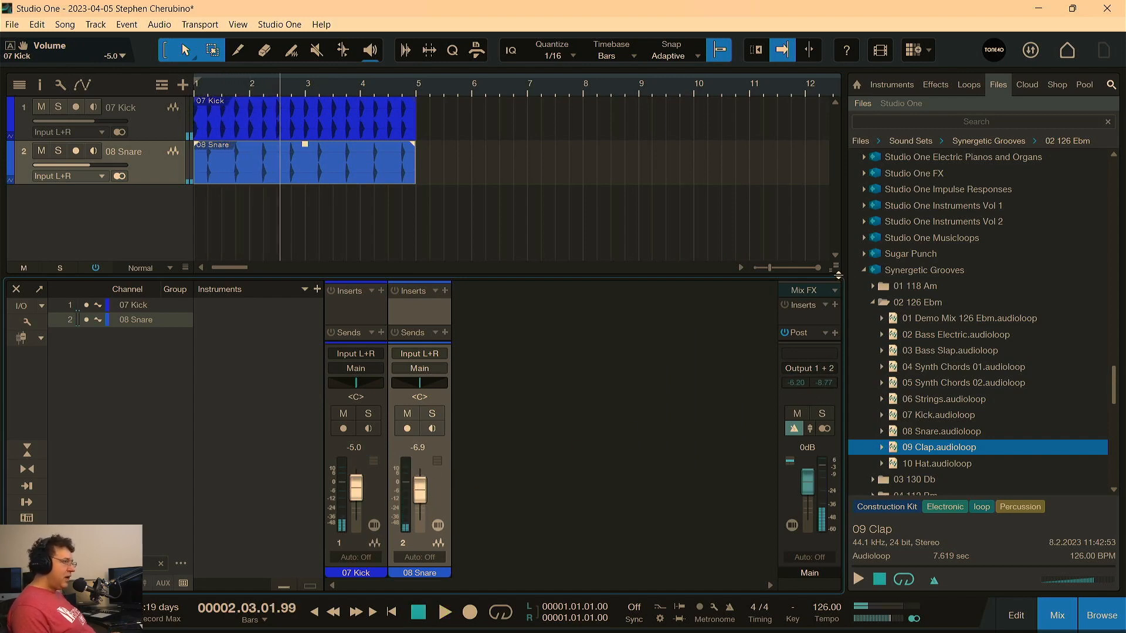
Load the Blue2 synth from the VST2 instruments onto a new instrument track below the snare
{"action": "left_click", "coordinate": [897, 85]}
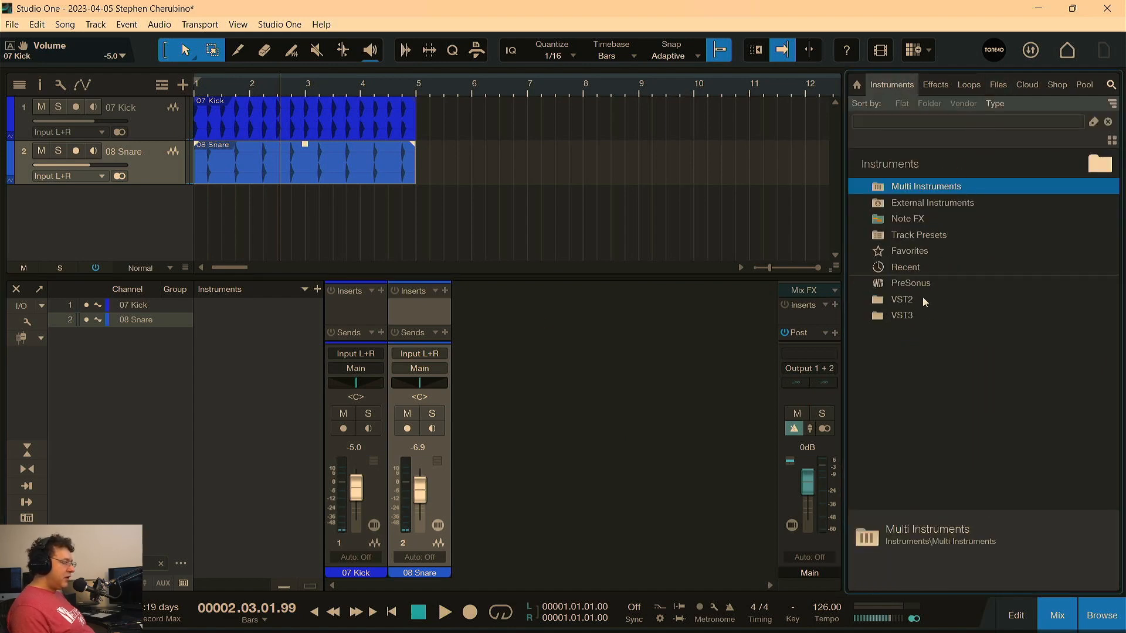
{"action": "left_click", "coordinate": [889, 316]}
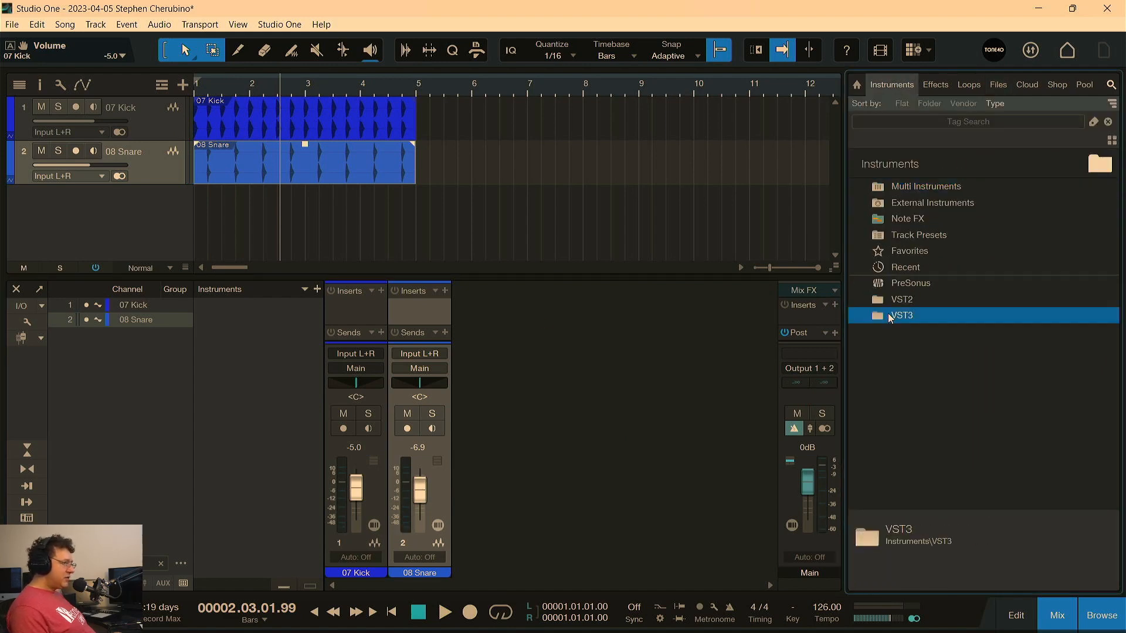
{"action": "double_click", "coordinate": [880, 317]}
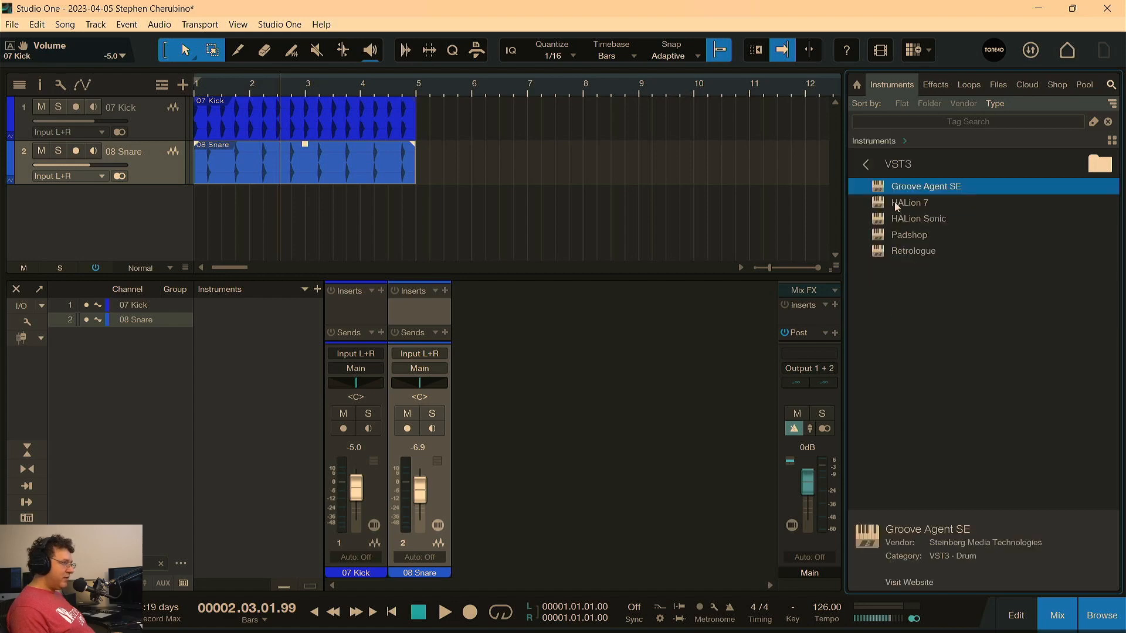
{"action": "left_click", "coordinate": [865, 164]}
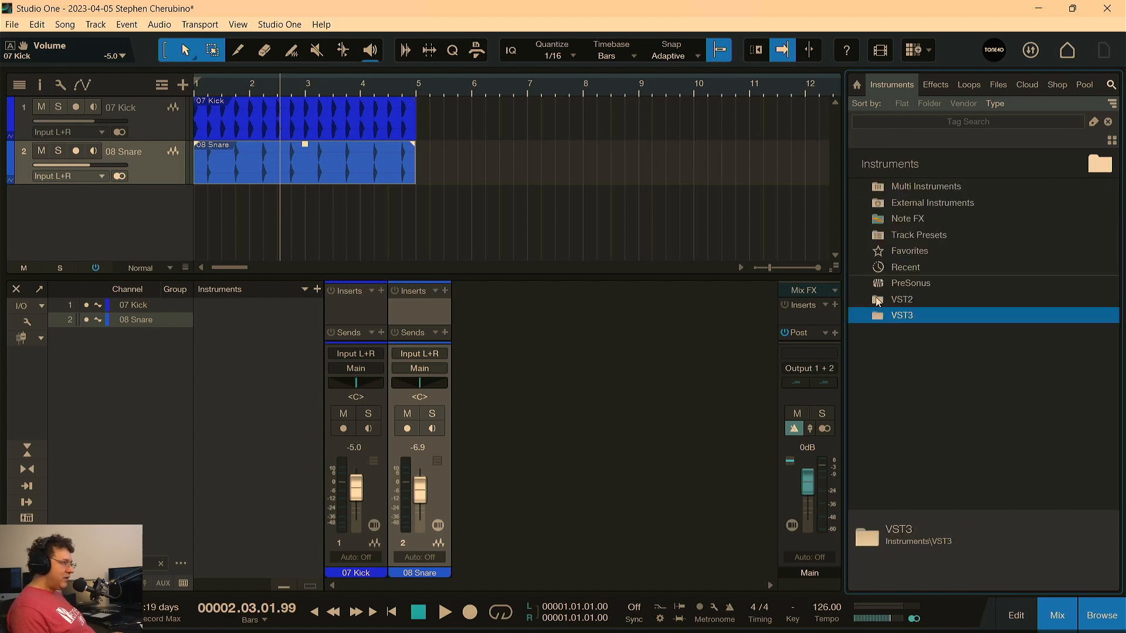
{"action": "double_click", "coordinate": [877, 300]}
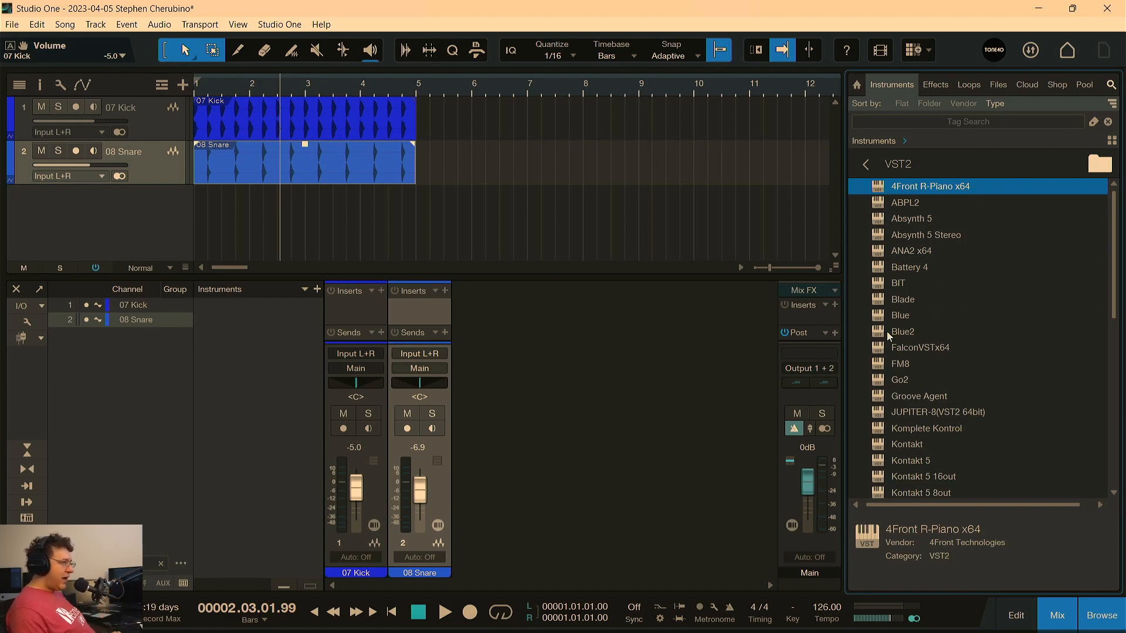
{"action": "left_click_drag", "start_coordinate": [886, 332], "coordinate": [324, 206]}
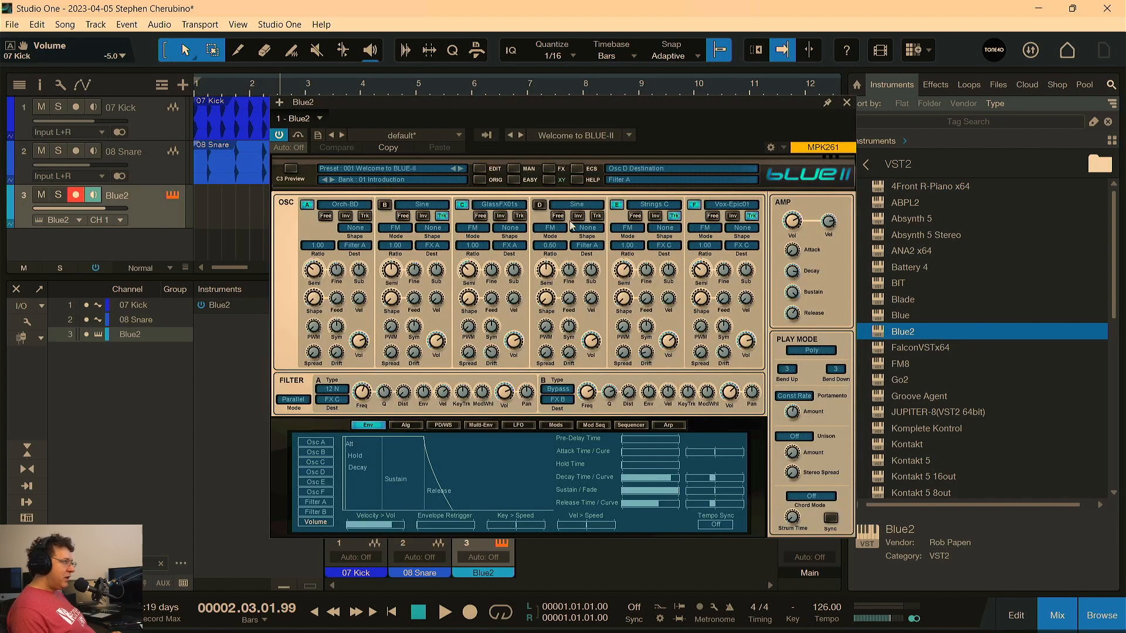
Load the DJ-IQ StabChord preset from Blue2's 07 Arp Bank 01
{"action": "left_click_drag", "start_coordinate": [540, 105], "coordinate": [473, 157]}
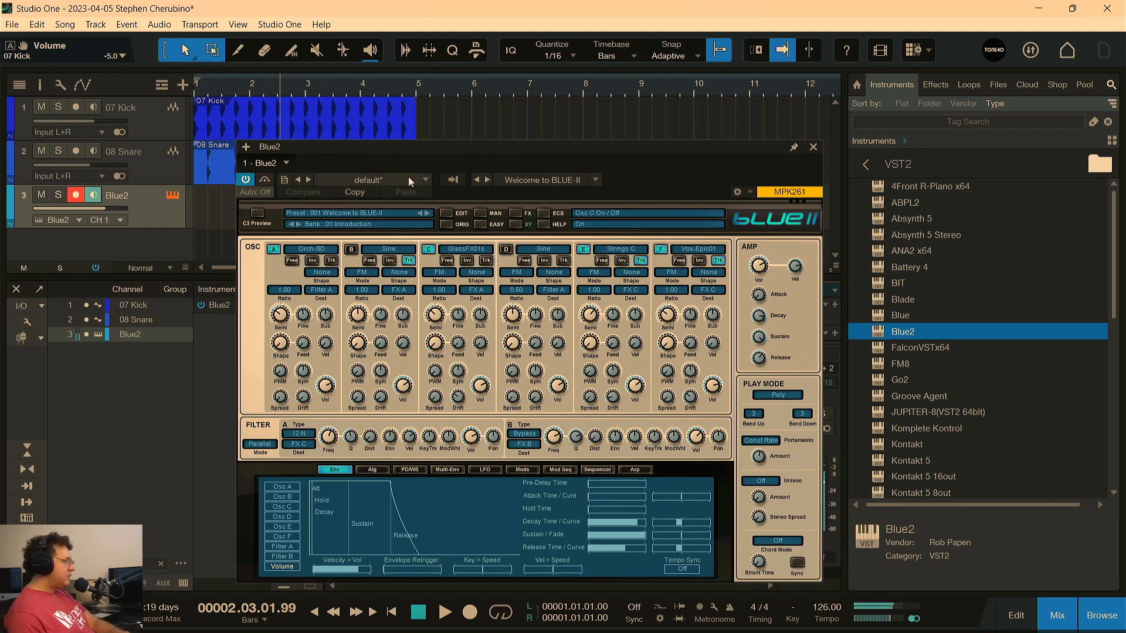
{"action": "left_click_drag", "start_coordinate": [416, 149], "coordinate": [437, 104]}
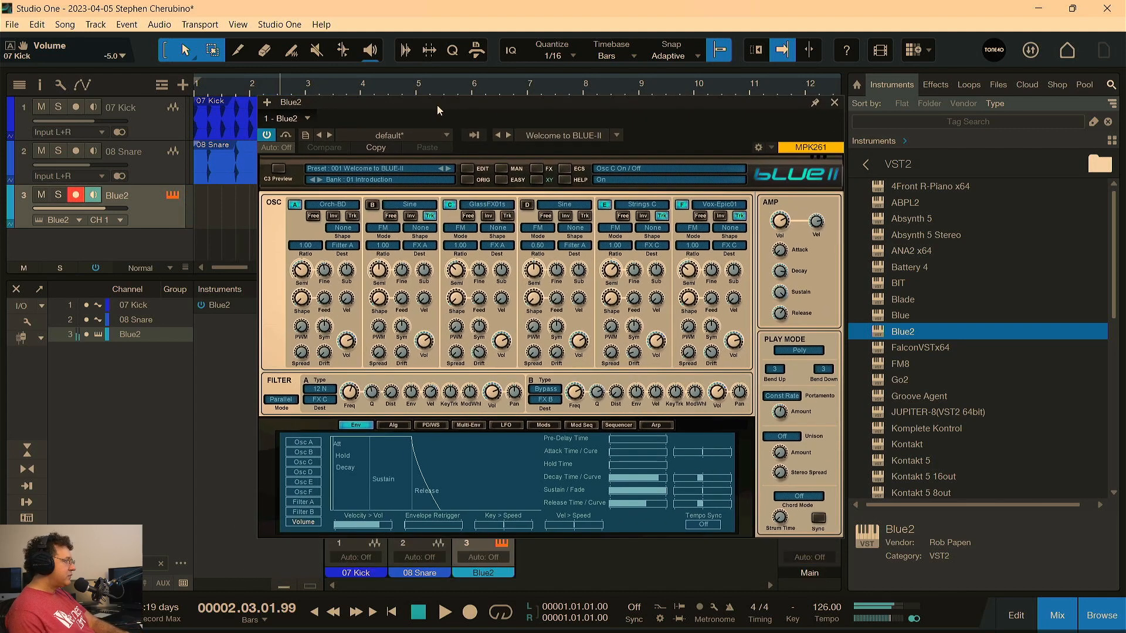
{"action": "left_click", "coordinate": [360, 180]}
{"action": "left_click", "coordinate": [376, 207]}
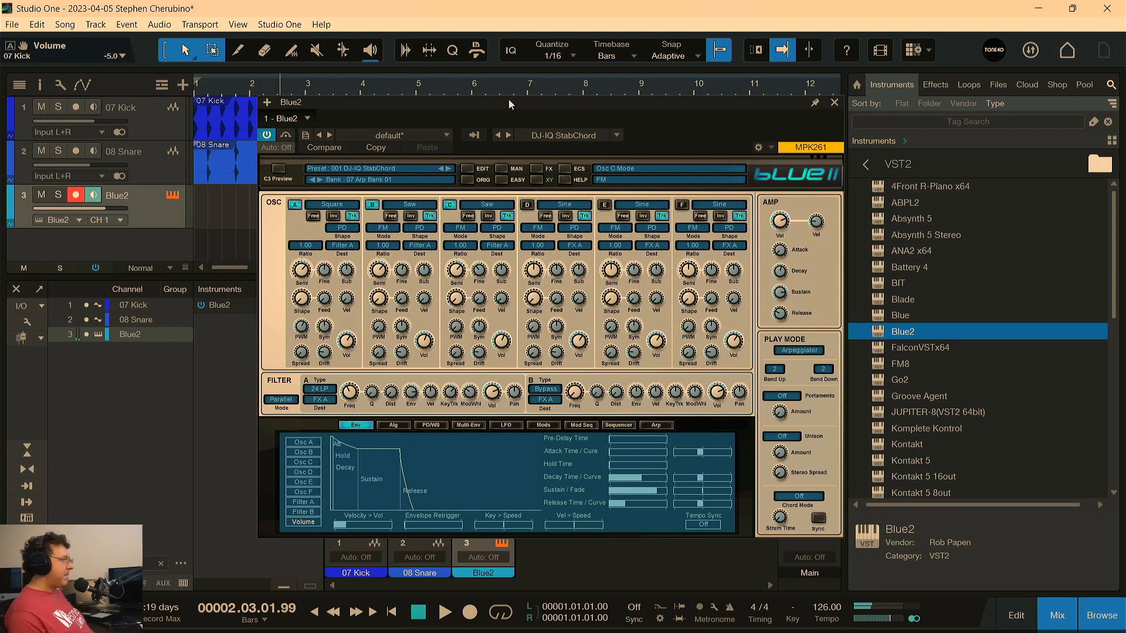
Duplicate the kick and snare loops four times so they run up to bar 21, and return the playhead to the start
{"action": "left_click_drag", "start_coordinate": [509, 104], "coordinate": [419, 347]}
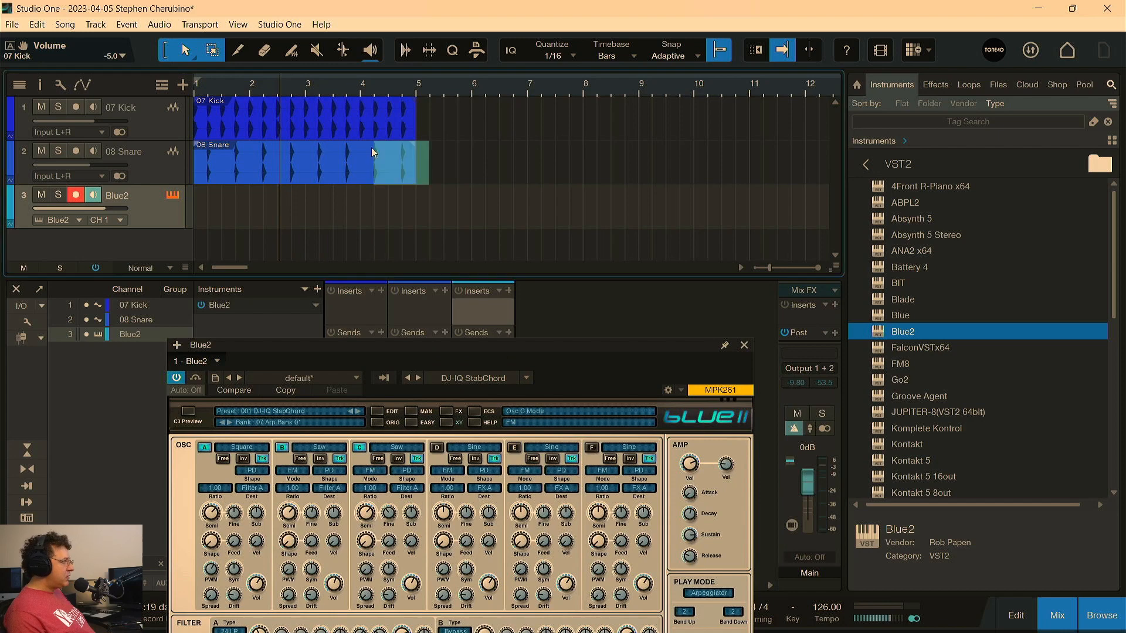
{"action": "left_click_drag", "start_coordinate": [371, 148], "coordinate": [326, 125]}
{"action": "key", "text": "d"}
{"action": "key", "text": "d"}
{"action": "key", "text": "d"}
{"action": "key", "text": "d"}
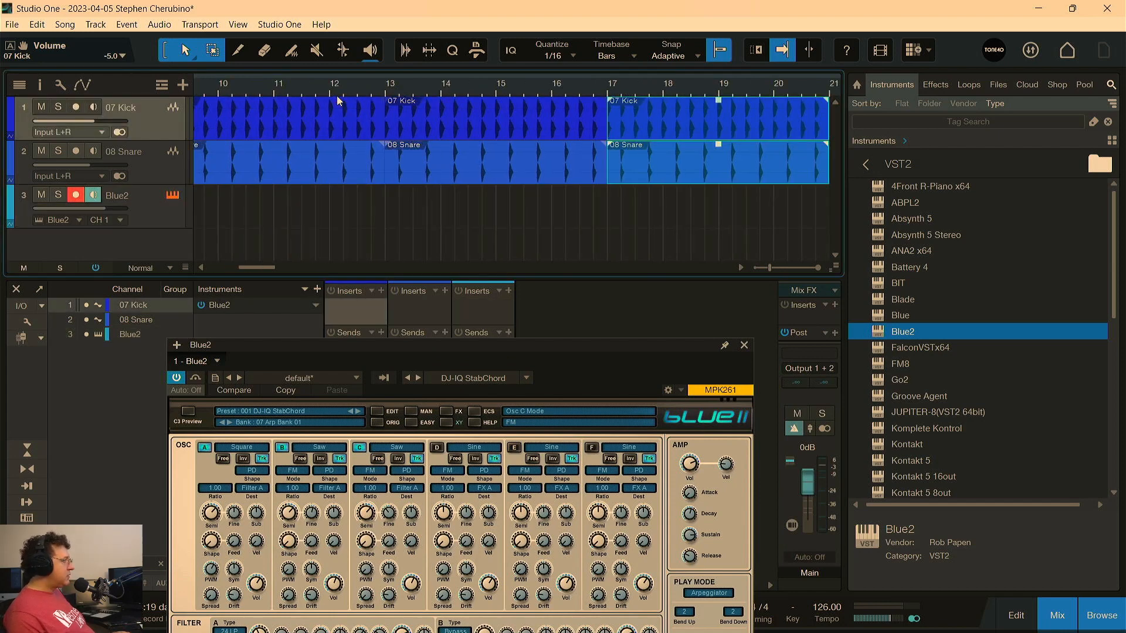
{"action": "key", "text": "w"}
{"action": "key", "text": "w"}
{"action": "key", "text": "w"}
{"action": "left_click", "coordinate": [514, 183]}
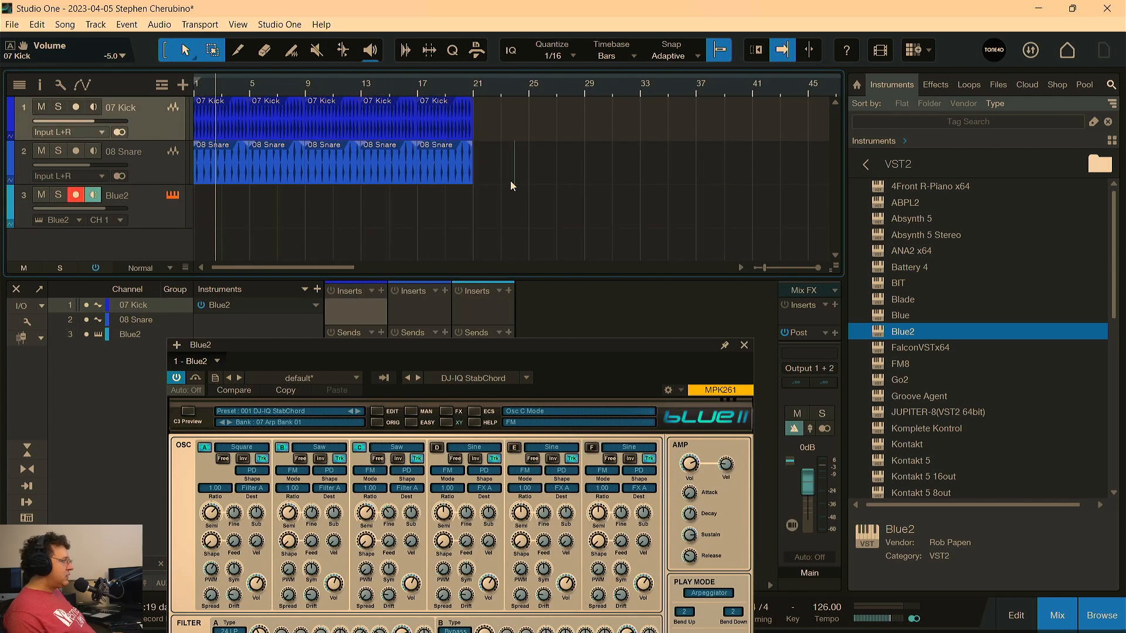
{"action": "key", "text": "Home"}
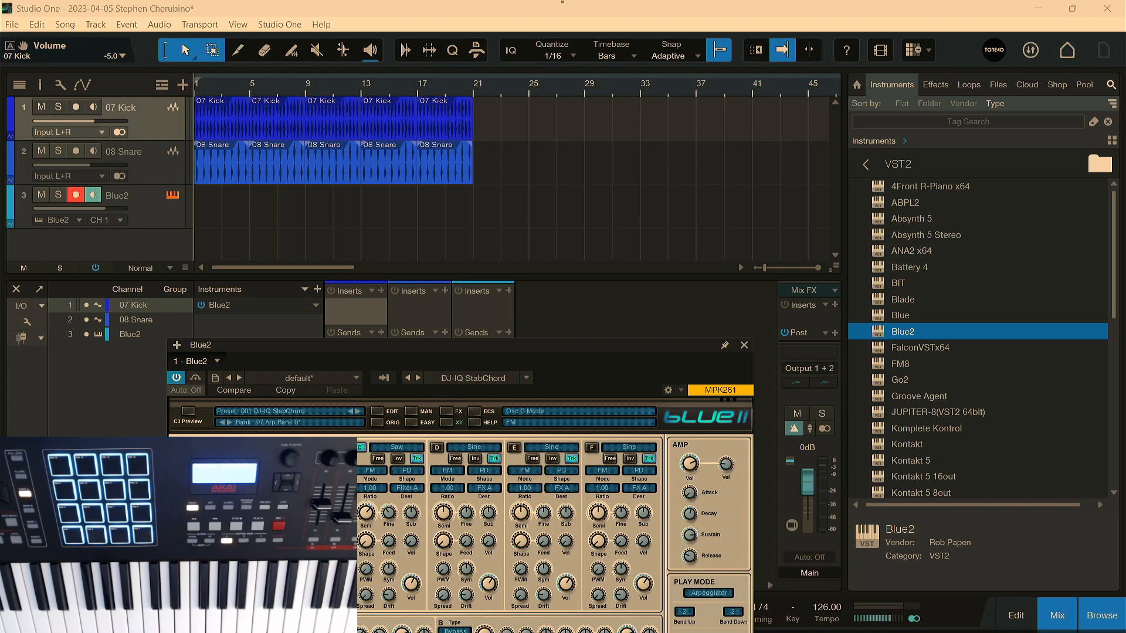
Record the arpeggiated chords on the Blue2 track from the song start to about bar 7
{"action": "left_click", "coordinate": [562, 2]}
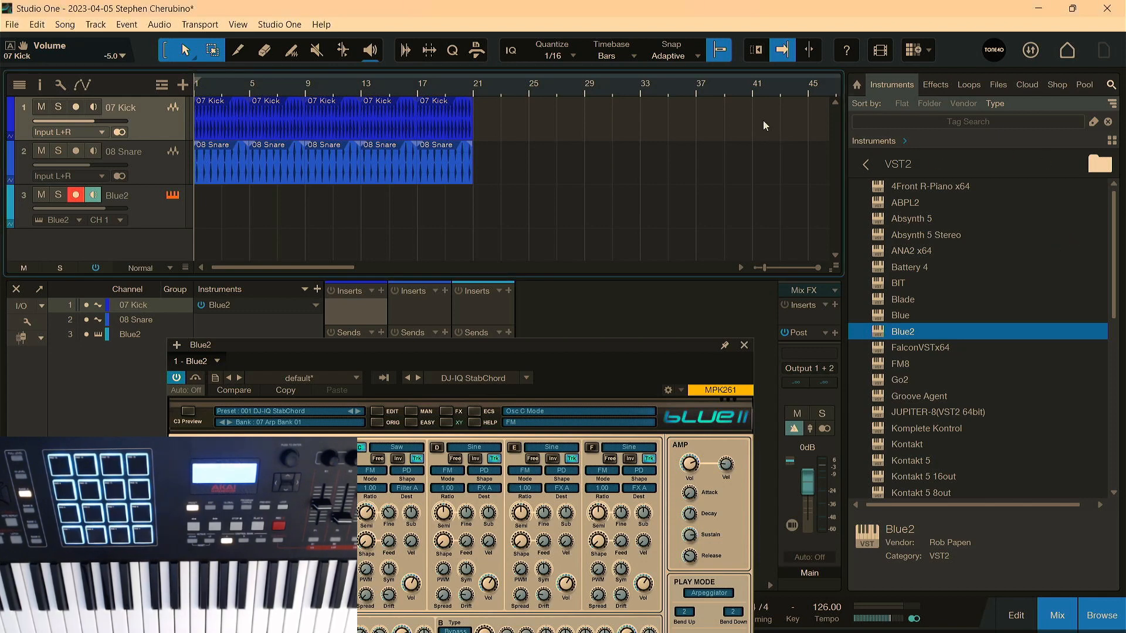
{"action": "key", "text": "KP_Multiply"}
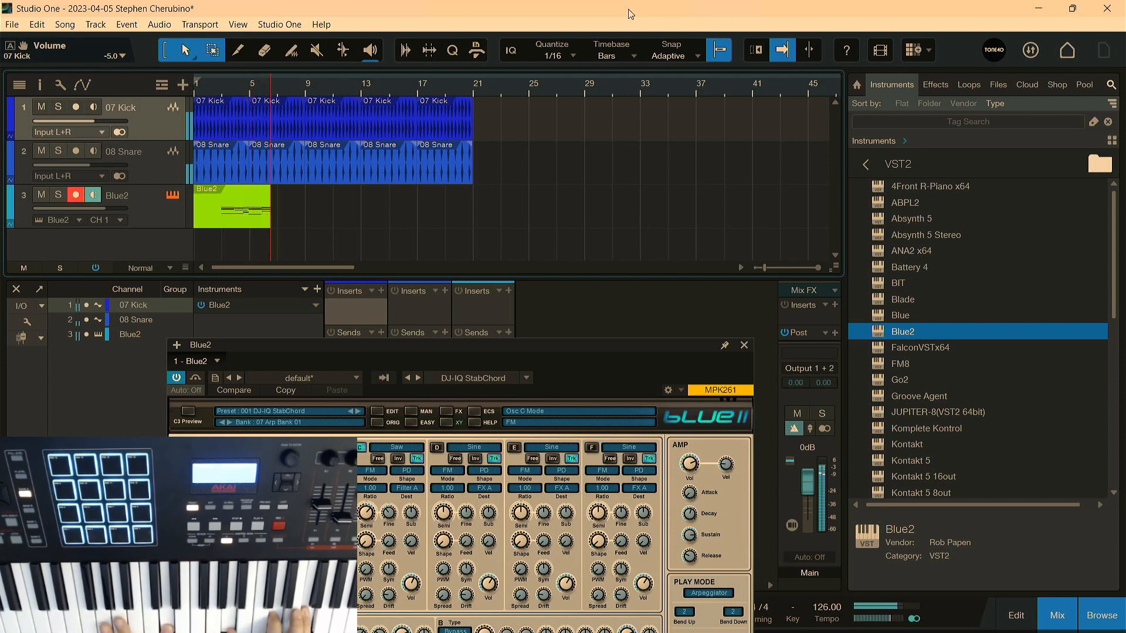
{"action": "key", "text": "space"}
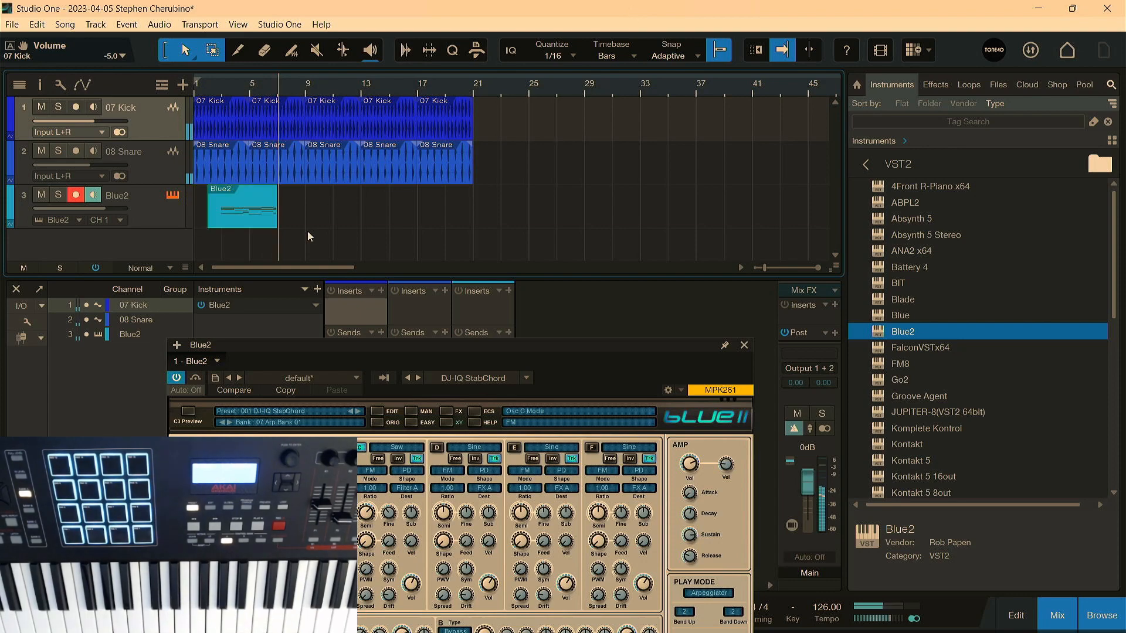
Trim the start of the recorded Blue2 part to bar 3 and move the remaining four bars to the song start
{"action": "left_click", "coordinate": [241, 219]}
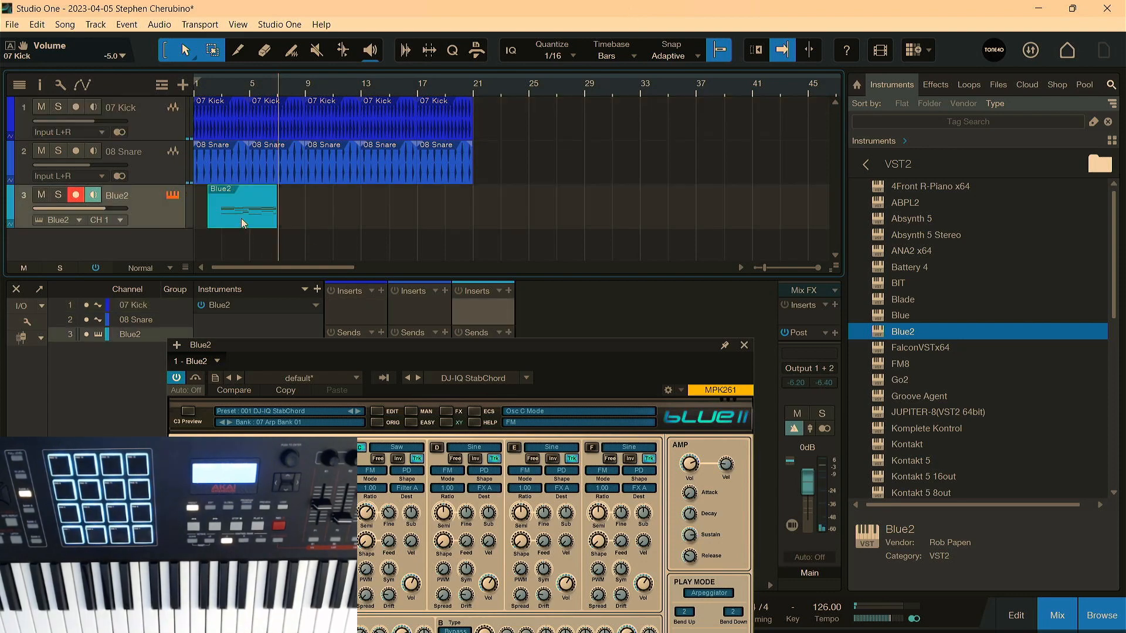
{"action": "key", "text": "comma"}
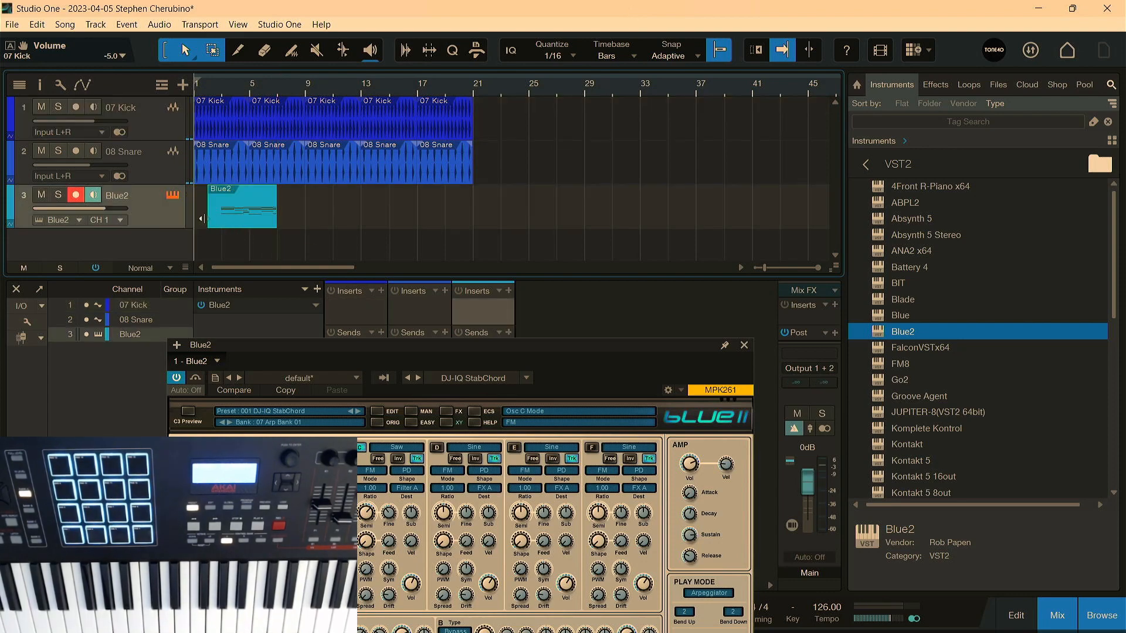
{"action": "left_click_drag", "start_coordinate": [208, 218], "coordinate": [221, 216]}
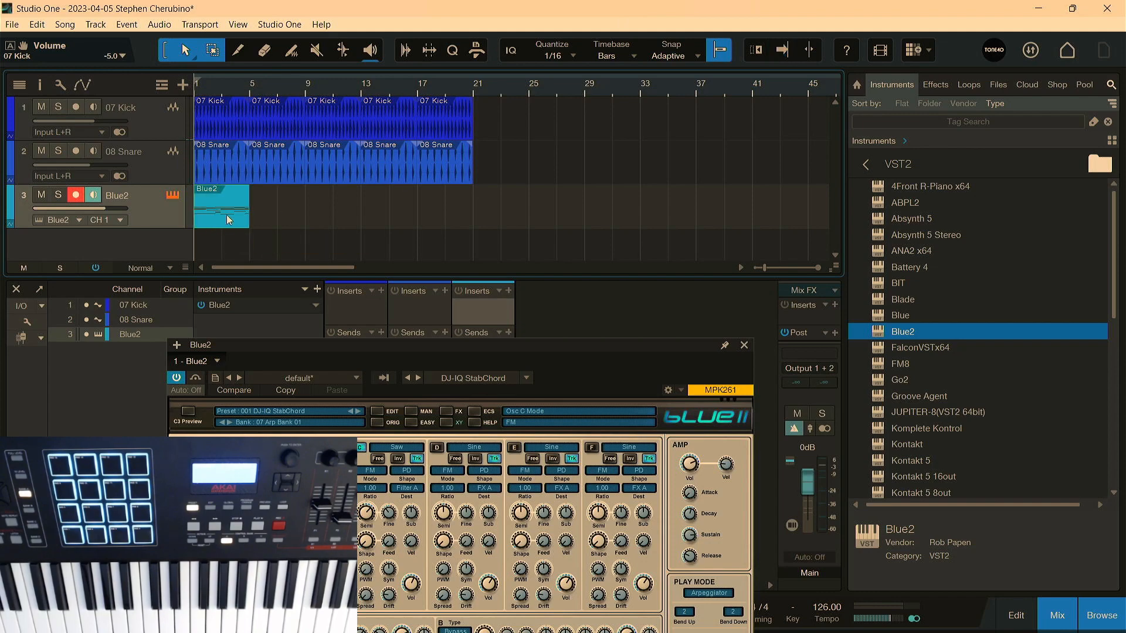
Play back the Blue2 part and examine its notes in an enlarged note editor, with the synth window closed
{"action": "key", "text": "space"}
{"action": "double_click", "coordinate": [237, 217]}
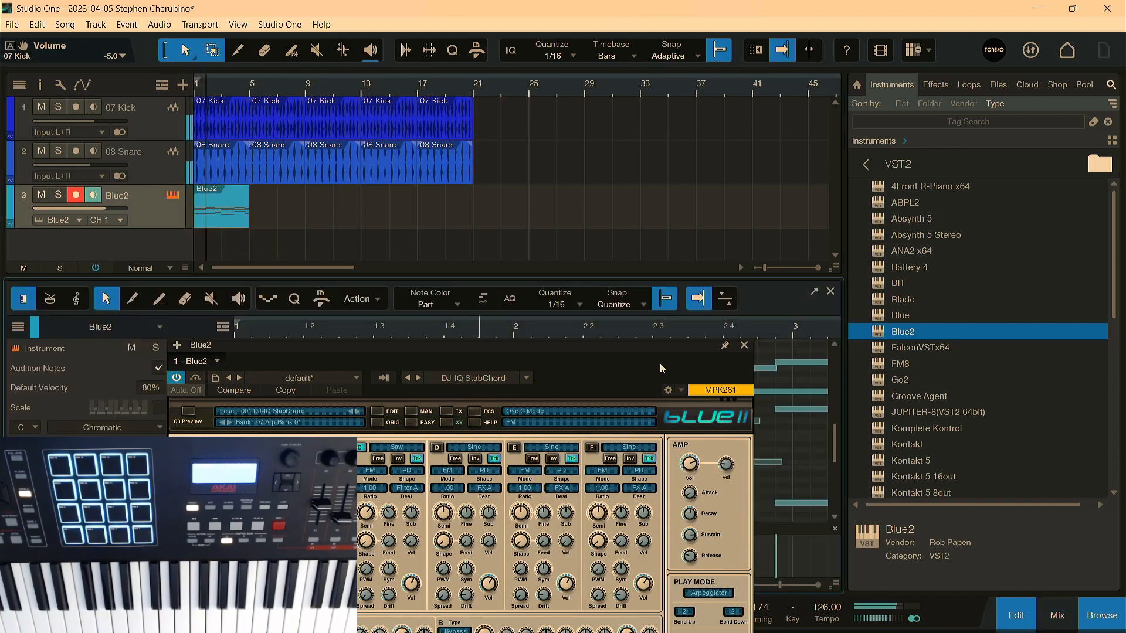
{"action": "left_click", "coordinate": [744, 345]}
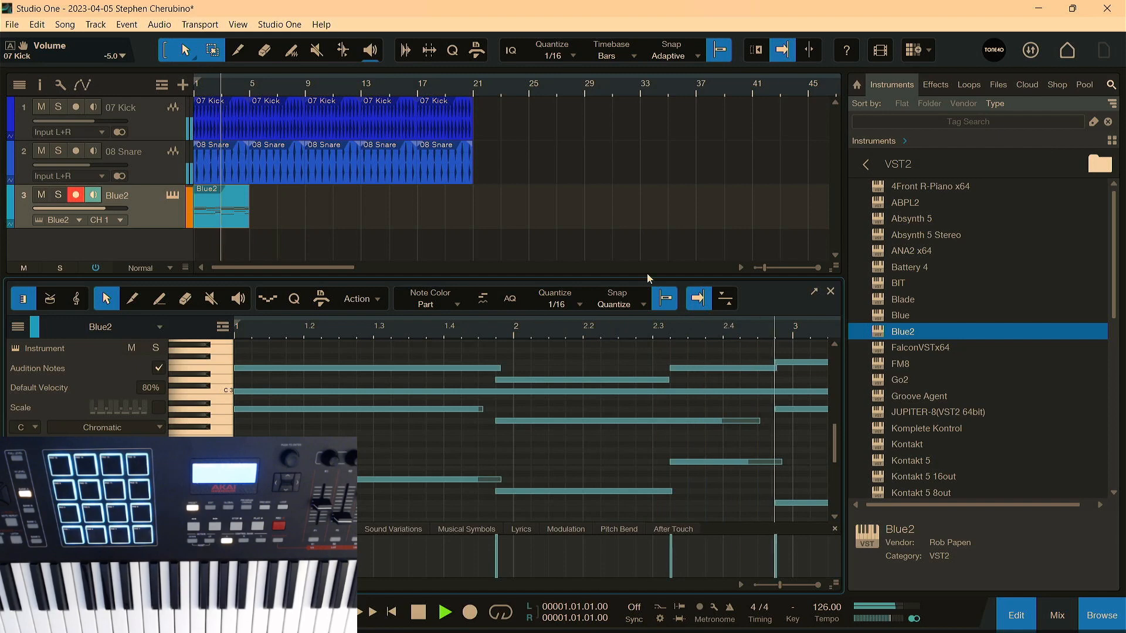
{"action": "left_click_drag", "start_coordinate": [646, 273], "coordinate": [737, 124]}
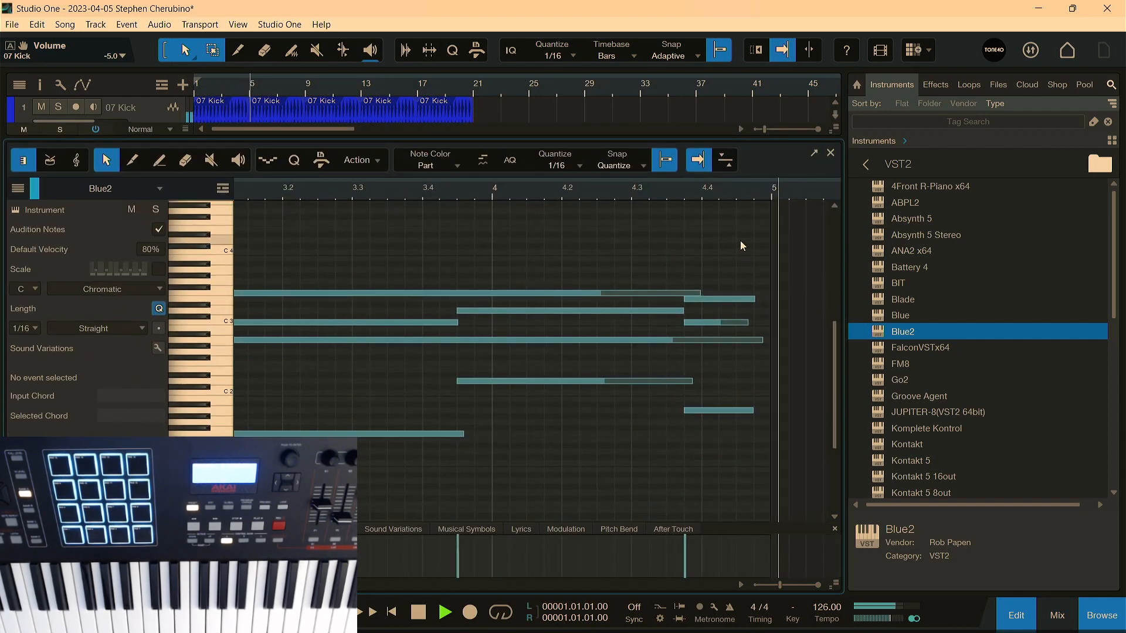
{"action": "key", "text": "space"}
{"action": "left_click", "coordinate": [830, 152]}
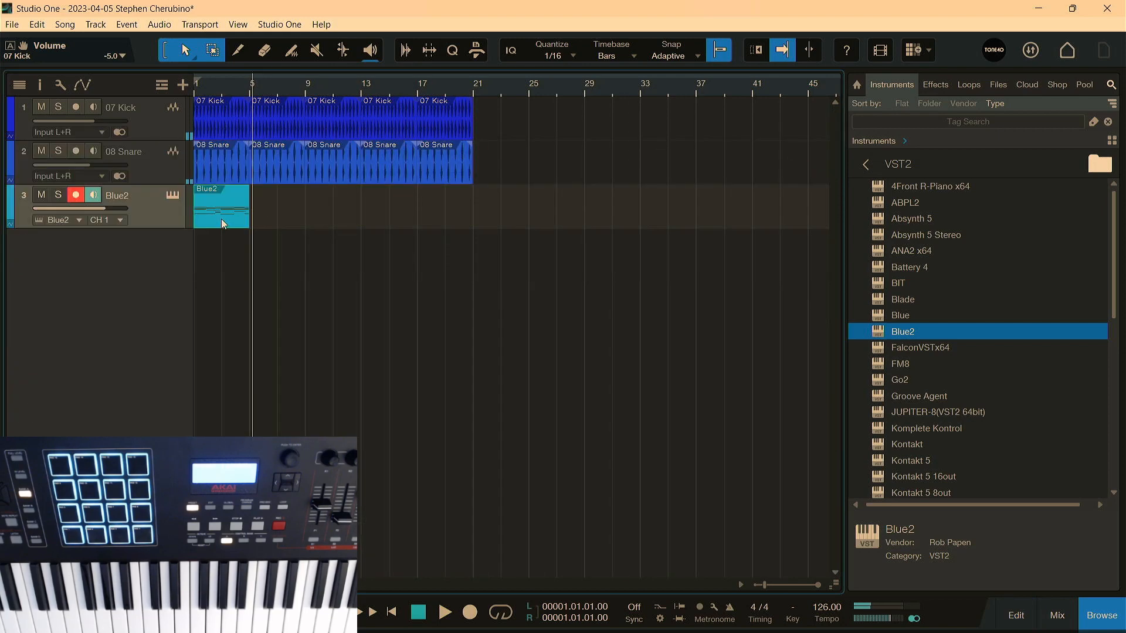
Loop bars 1 to 5 around the Blue2 part and delete the kick and snare copies beyond bar 5
{"action": "key", "text": "p"}
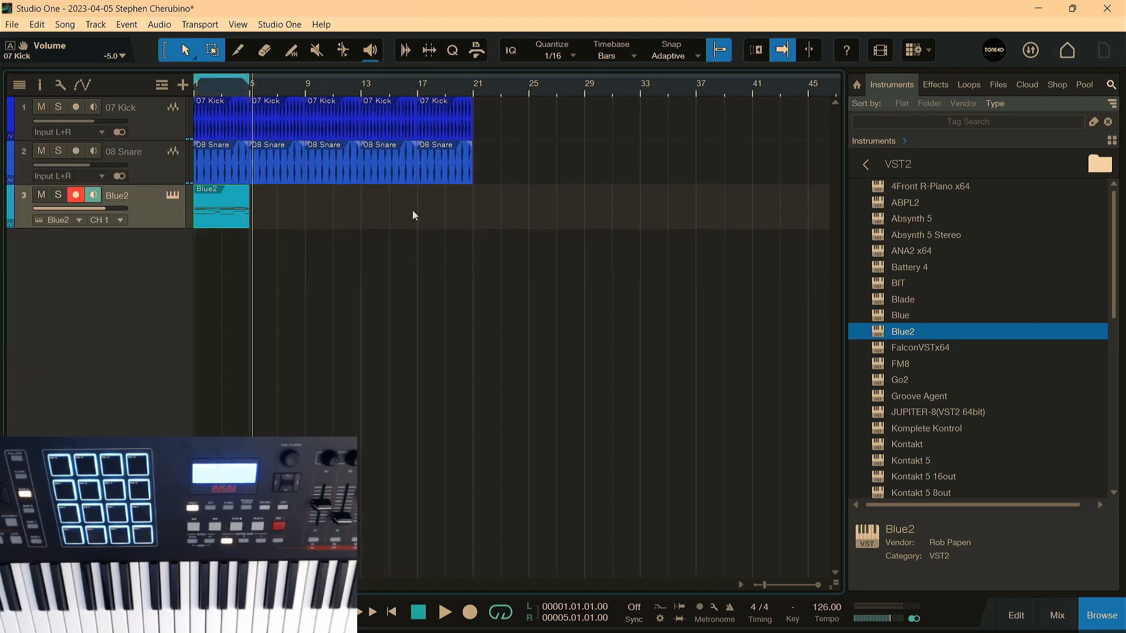
{"action": "left_click_drag", "start_coordinate": [486, 176], "coordinate": [286, 106]}
{"action": "key", "text": "Delete"}
{"action": "key", "text": "z"}
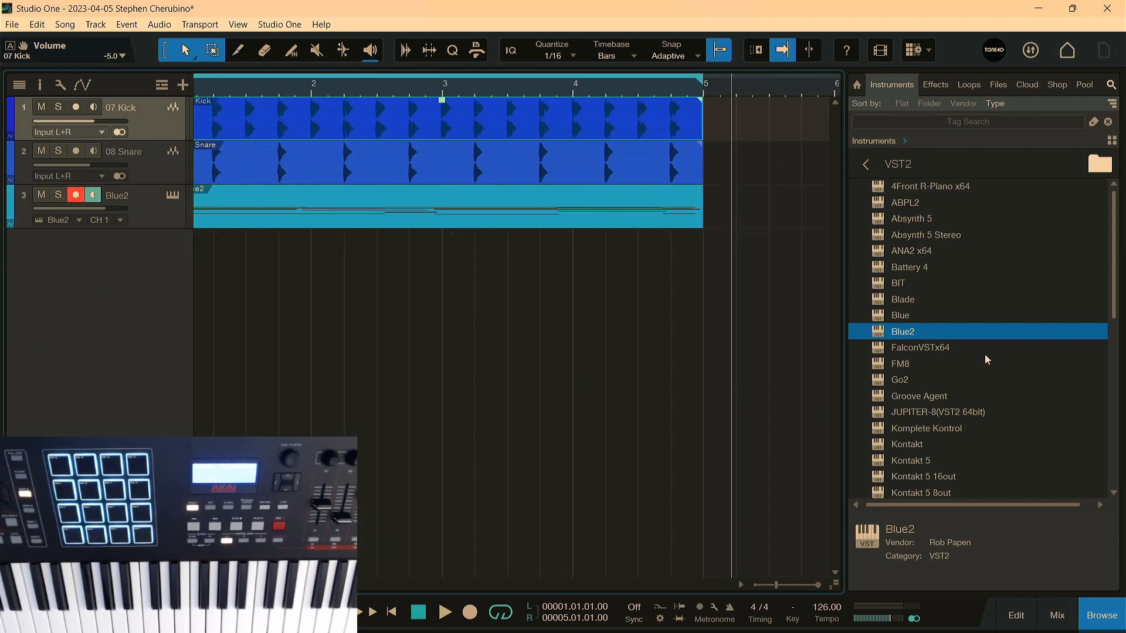
Load SubBoomBass2 from the VST2 instruments onto a new track below Blue2 and create an empty part there up to bar 5
{"action": "scroll", "coordinate": [959, 430], "scroll_direction": "down", "scroll_amount": 2}
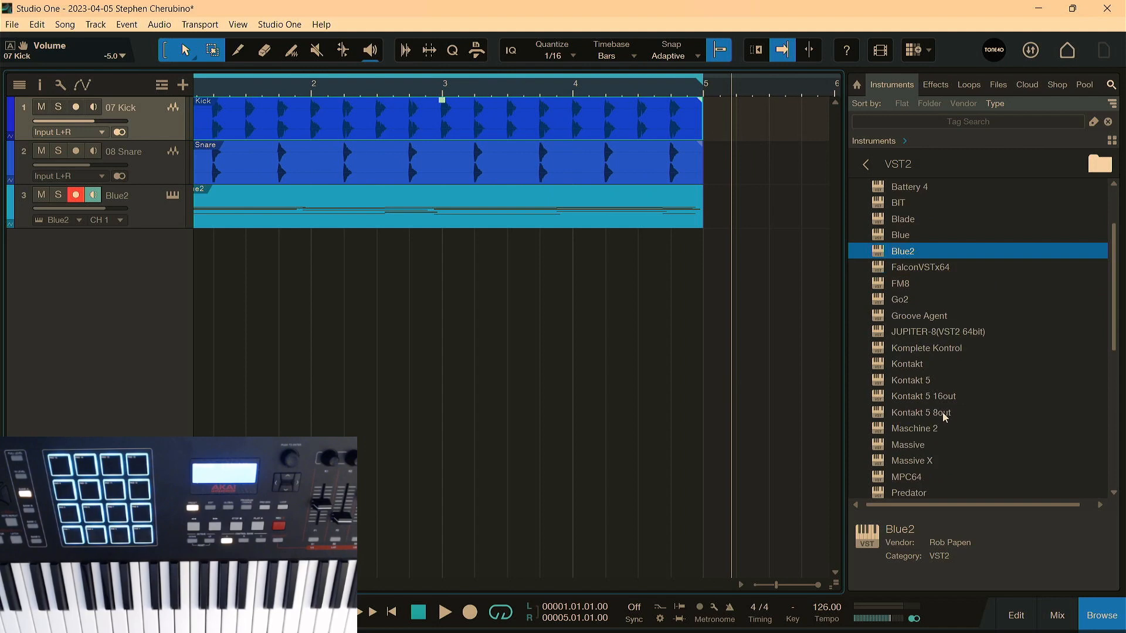
{"action": "scroll", "coordinate": [941, 413], "scroll_direction": "down", "scroll_amount": 8}
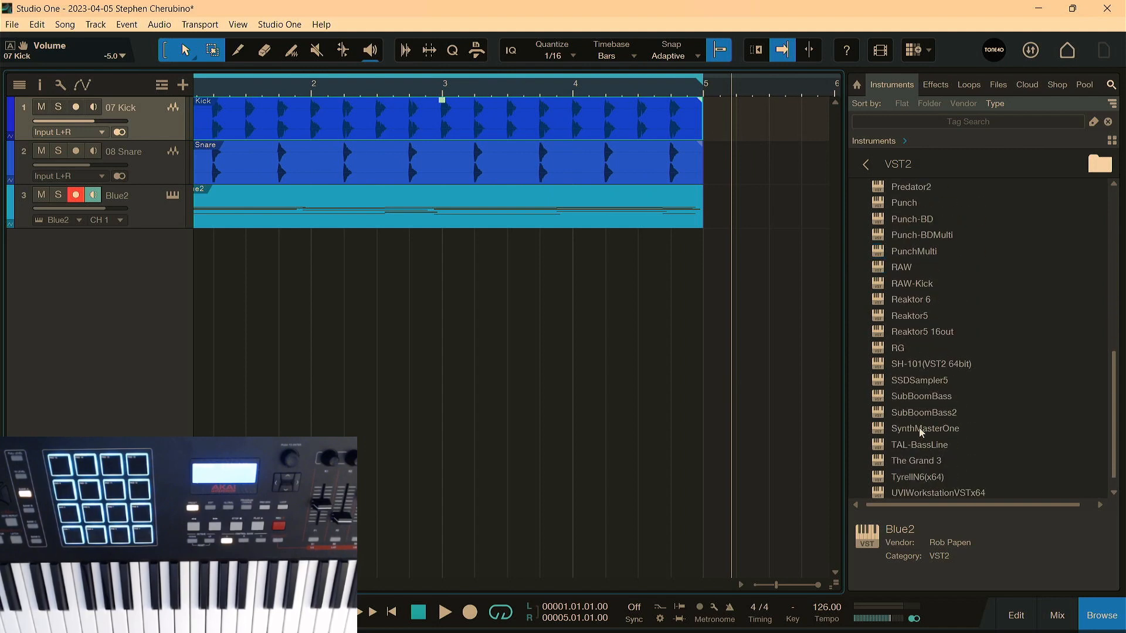
{"action": "left_click_drag", "start_coordinate": [923, 411], "coordinate": [484, 357]}
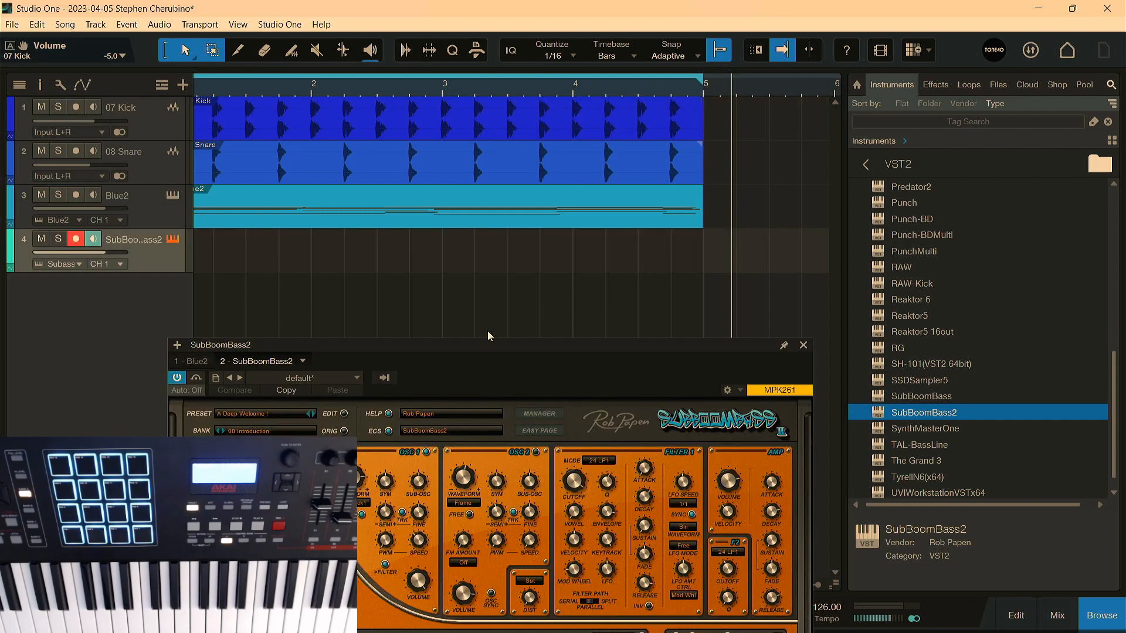
{"action": "left_click_drag", "start_coordinate": [496, 344], "coordinate": [592, 113]}
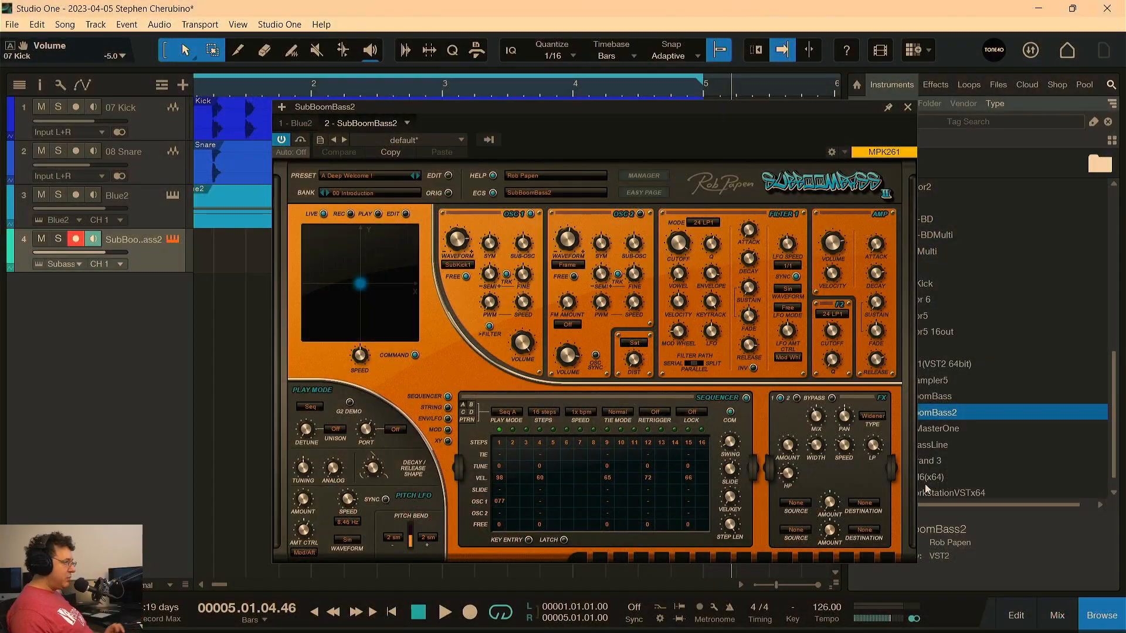
{"action": "left_click", "coordinate": [907, 109]}
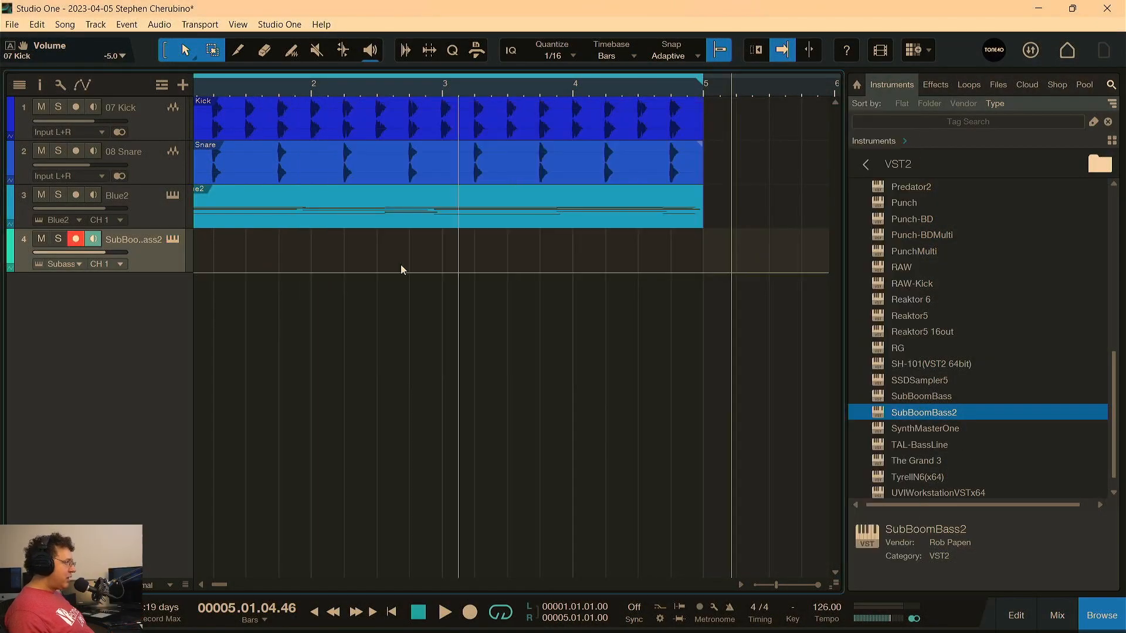
{"action": "double_click", "coordinate": [227, 260]}
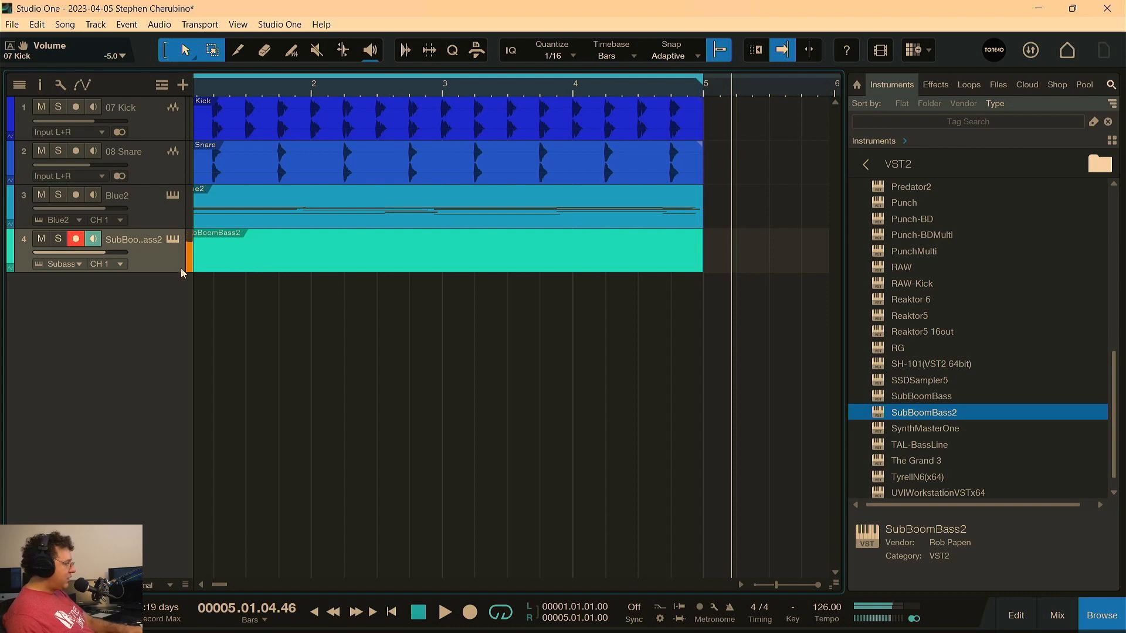
Load the bass- 40Cent JoMal preset from SubBoomBass2's 05 JoMal Bank 01
{"action": "left_click", "coordinate": [172, 239]}
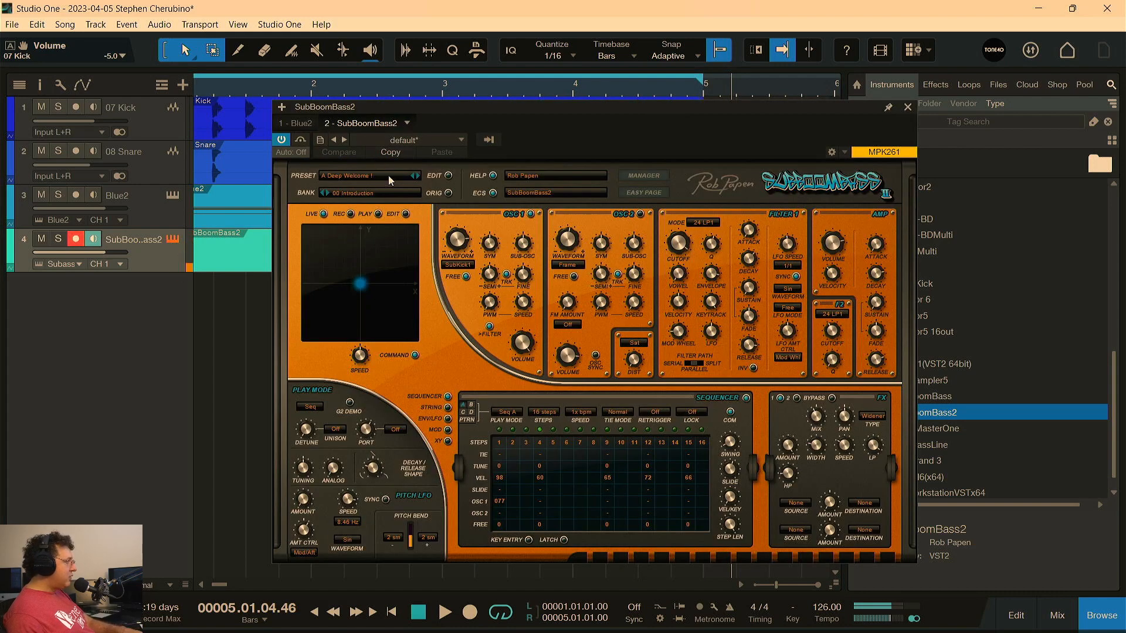
{"action": "left_click", "coordinate": [415, 176]}
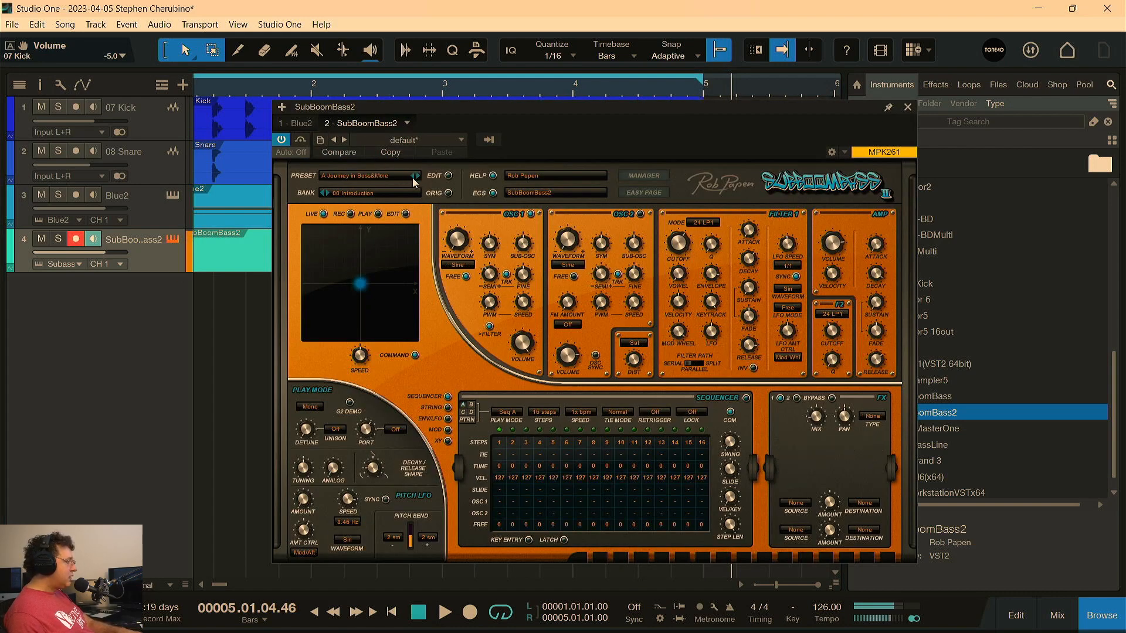
{"action": "left_click", "coordinate": [380, 193]}
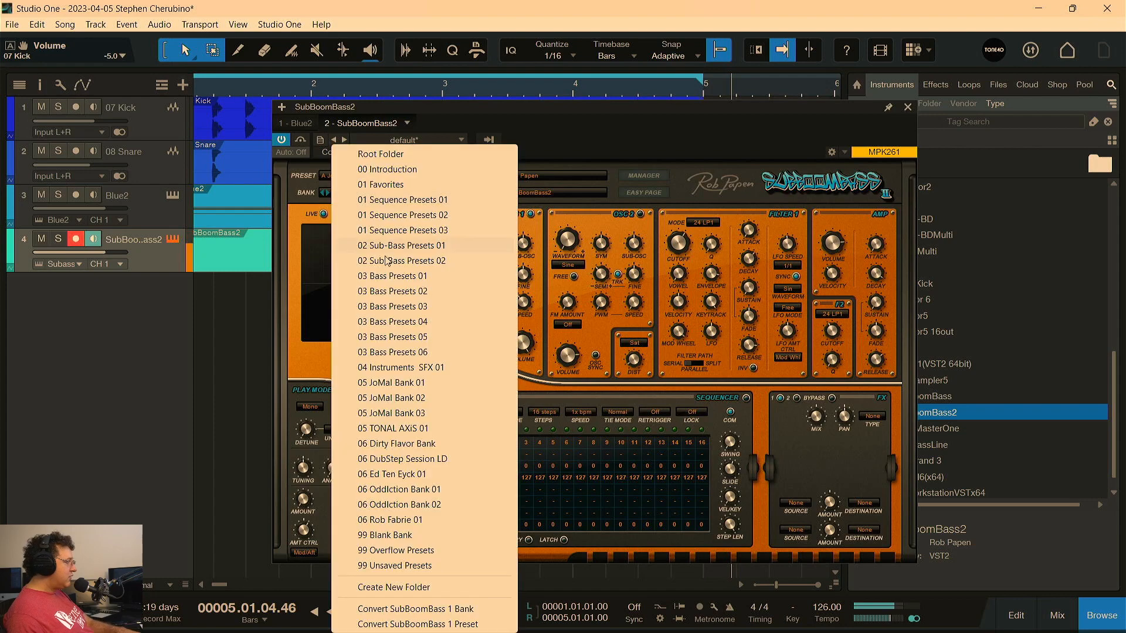
{"action": "left_click", "coordinate": [391, 383]}
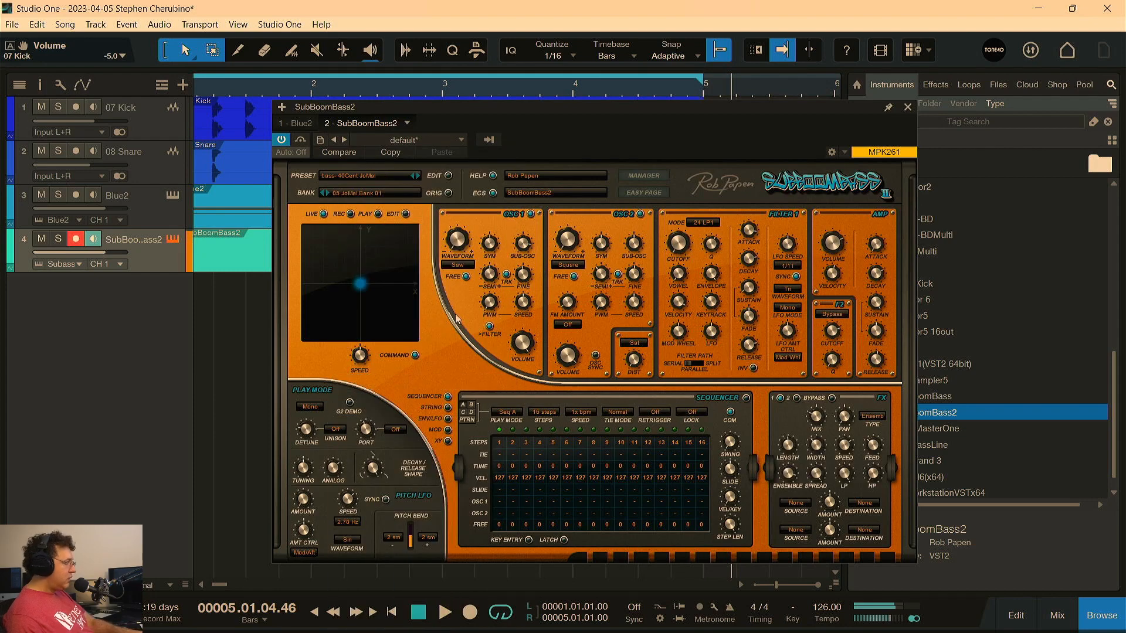
Rehearse a bass line over the looped beat, return to the song start and start recording on the SubBoomBass2 track
{"action": "key", "text": "space"}
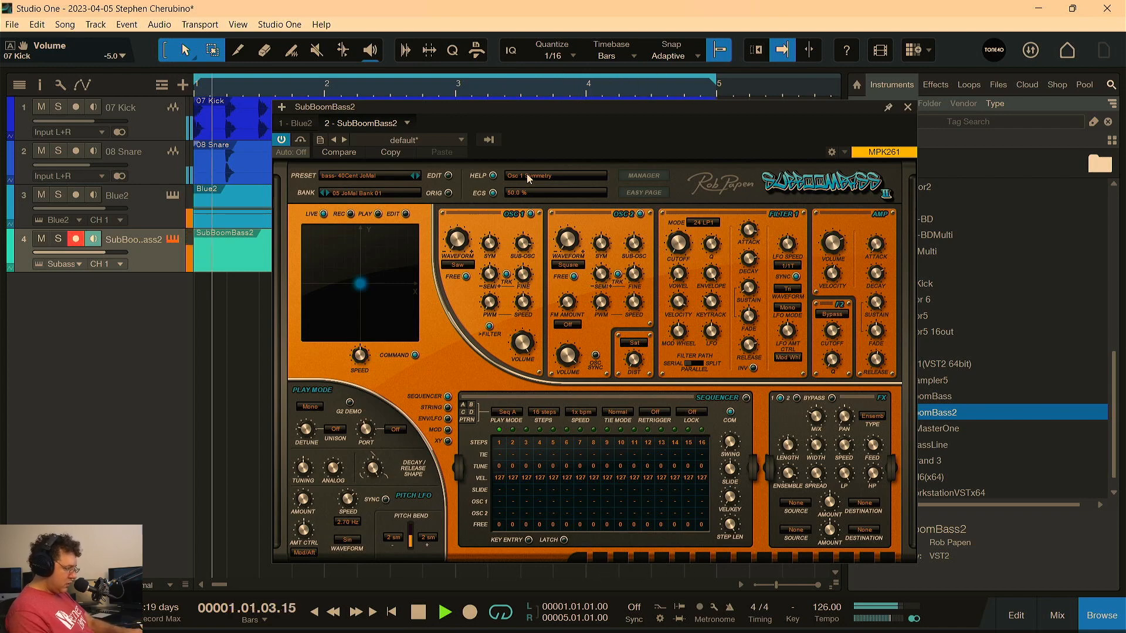
{"action": "key", "text": "space"}
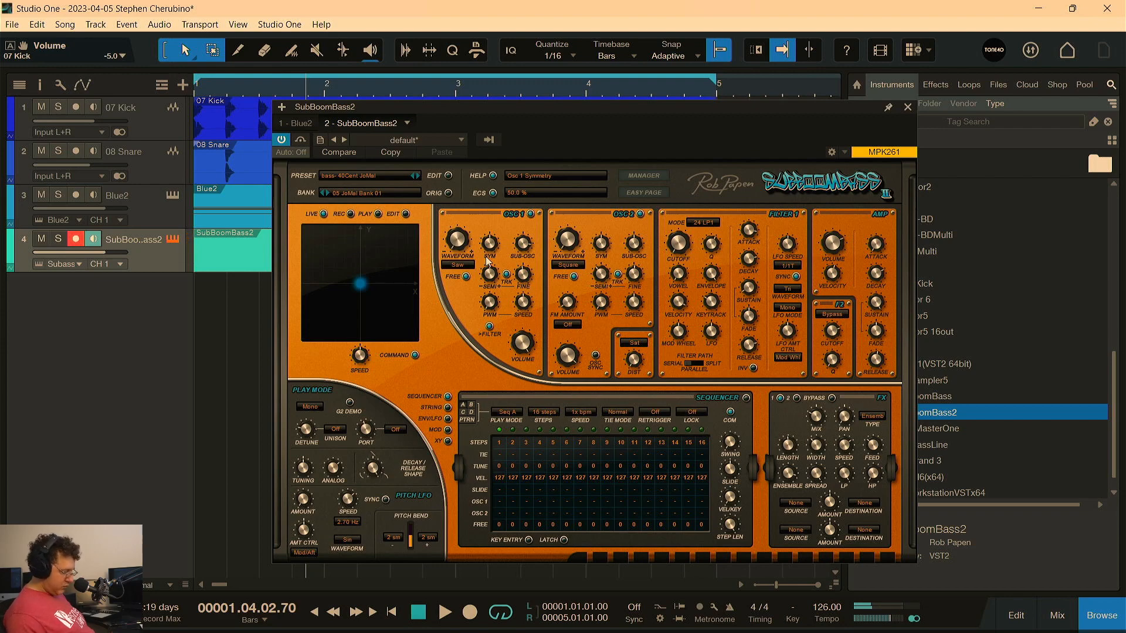
{"action": "key", "text": "KP_Decimal"}
{"action": "key", "text": "KP_Multiply"}
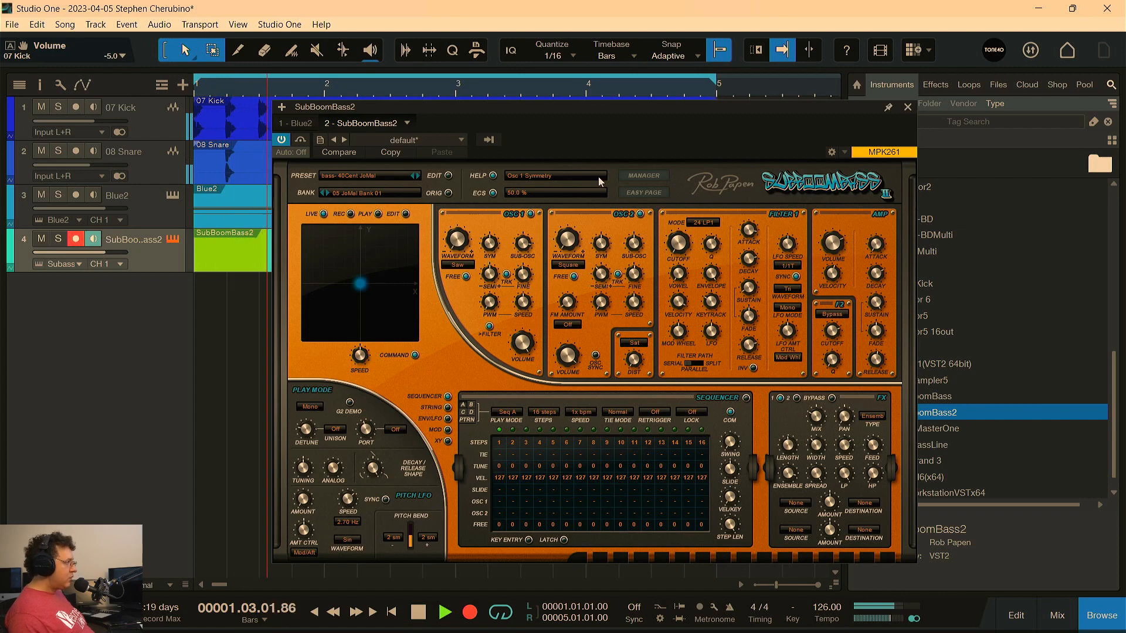
Show the SubBoomBass2 track's inspector settings and insert the retrospective recording of the played notes onto the track
{"action": "left_click_drag", "start_coordinate": [677, 105], "coordinate": [608, 303]}
{"action": "scroll", "coordinate": [505, 94], "scroll_direction": "down", "scroll_amount": 2}
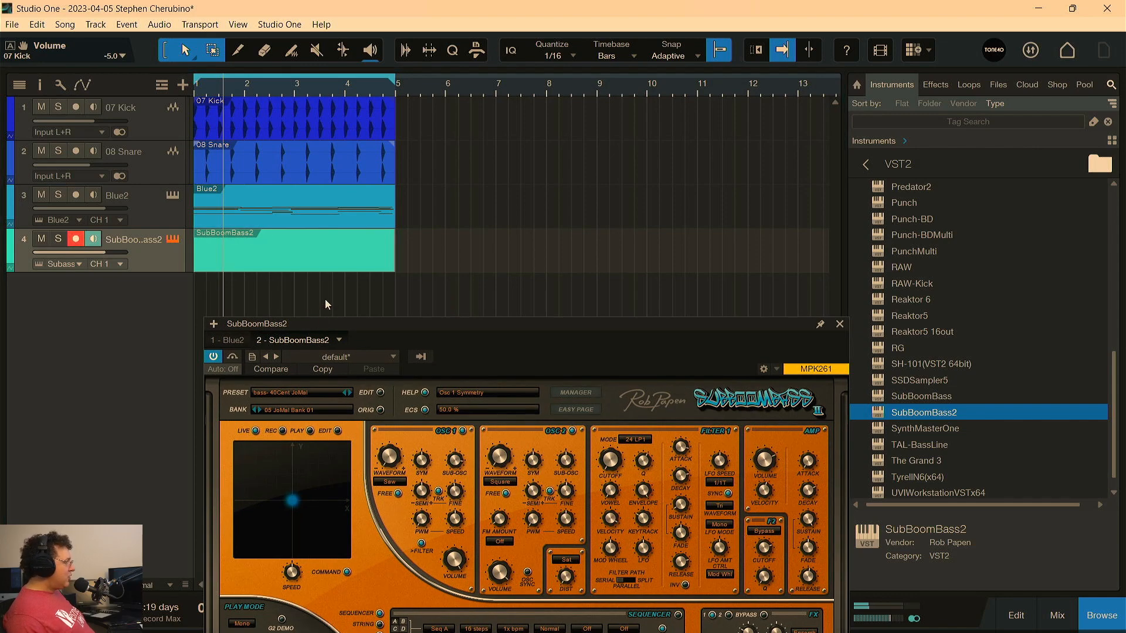
{"action": "left_click_drag", "start_coordinate": [320, 302], "coordinate": [545, 102]}
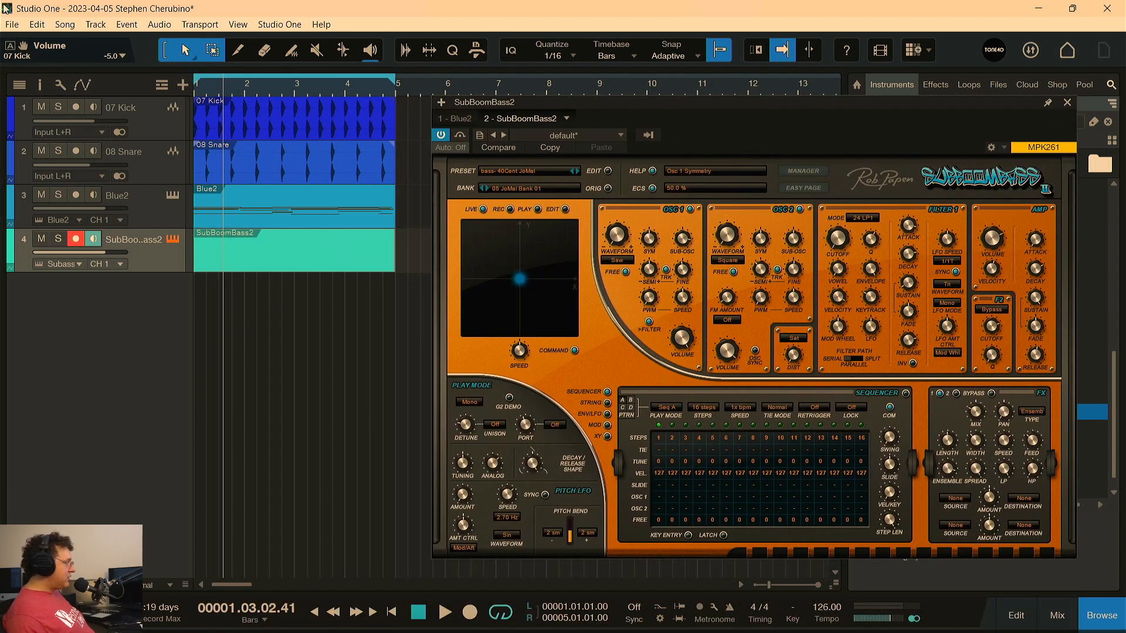
{"action": "left_click", "coordinate": [38, 86]}
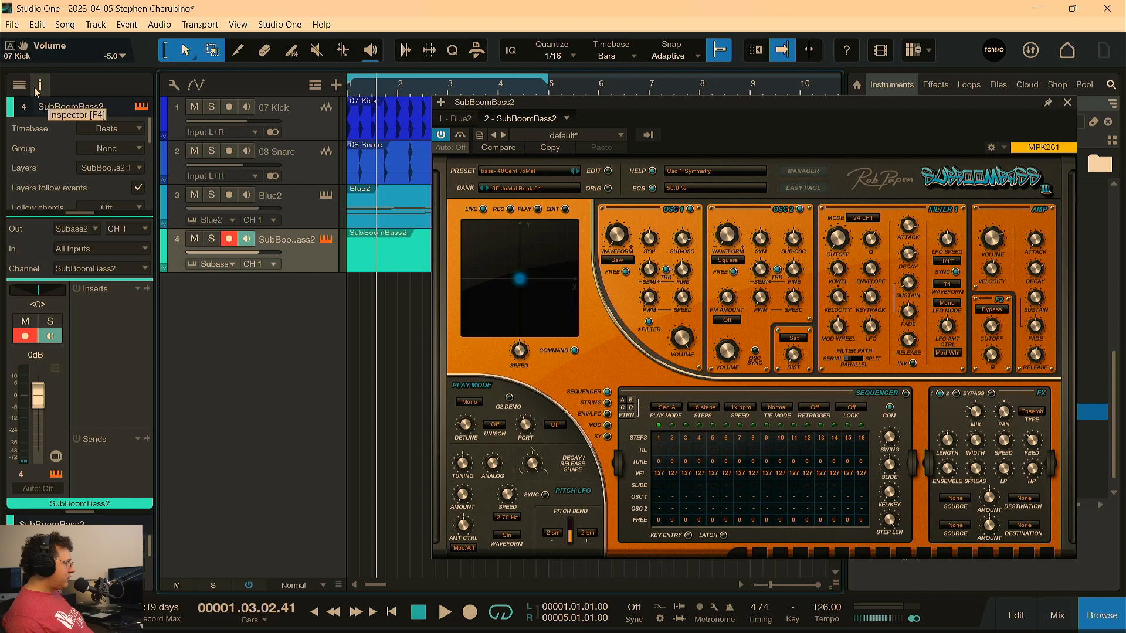
{"action": "left_click_drag", "start_coordinate": [83, 216], "coordinate": [86, 360]}
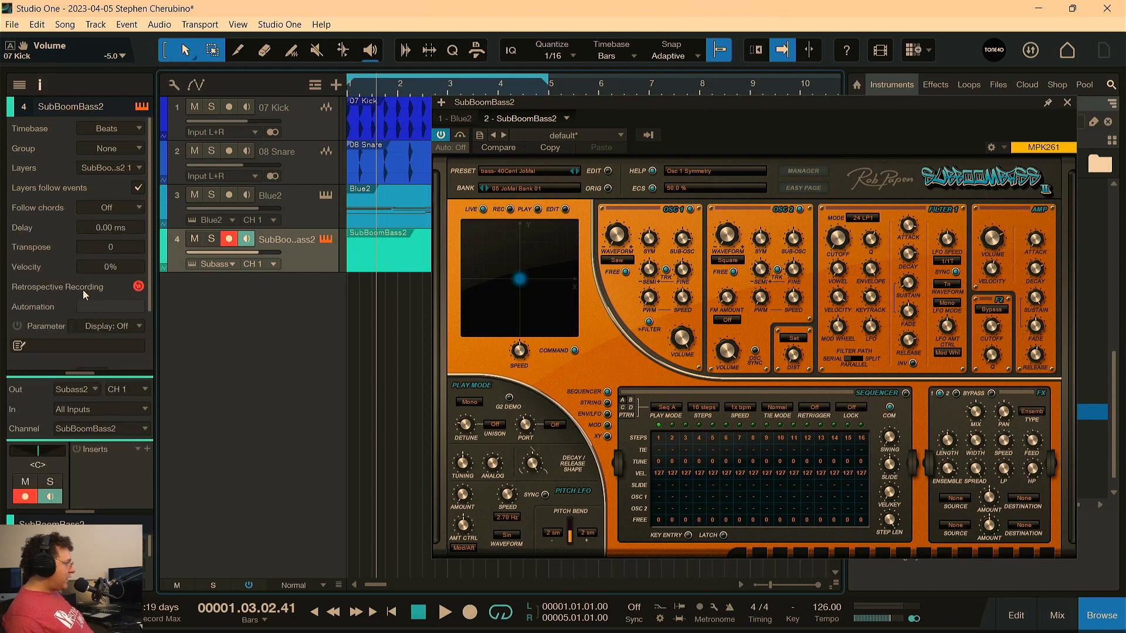
{"action": "left_click_drag", "start_coordinate": [603, 106], "coordinate": [765, 111]}
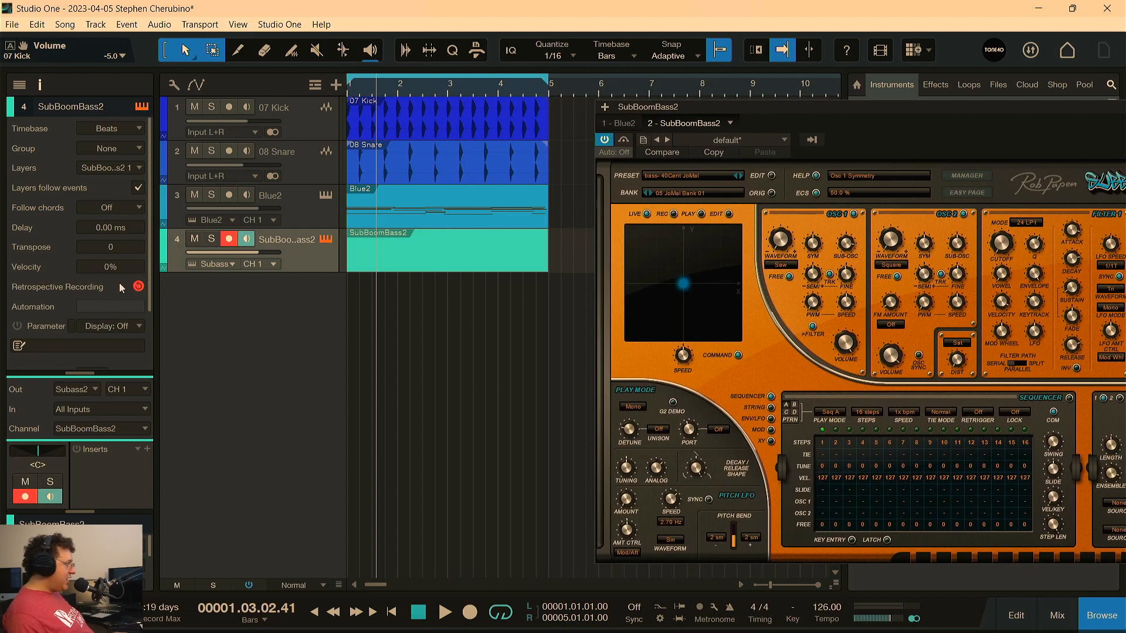
{"action": "left_click", "coordinate": [138, 287]}
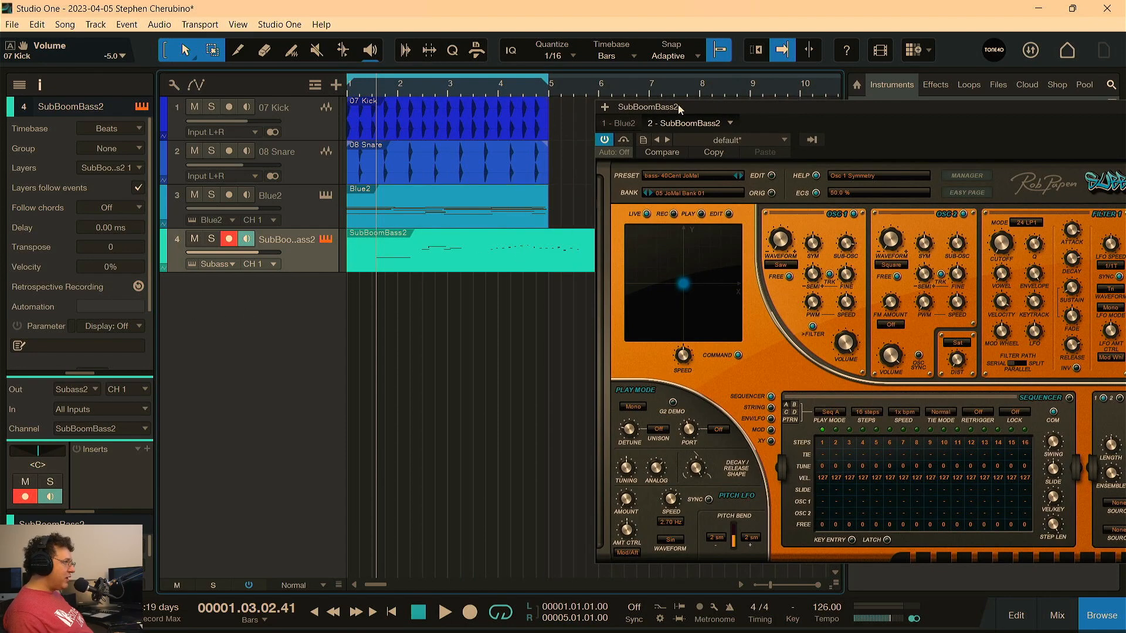
Trim the start of the SubBoomBass2 part to its final phrase and align the part's beginning with bar 5
{"action": "left_click_drag", "start_coordinate": [678, 105], "coordinate": [603, 388]}
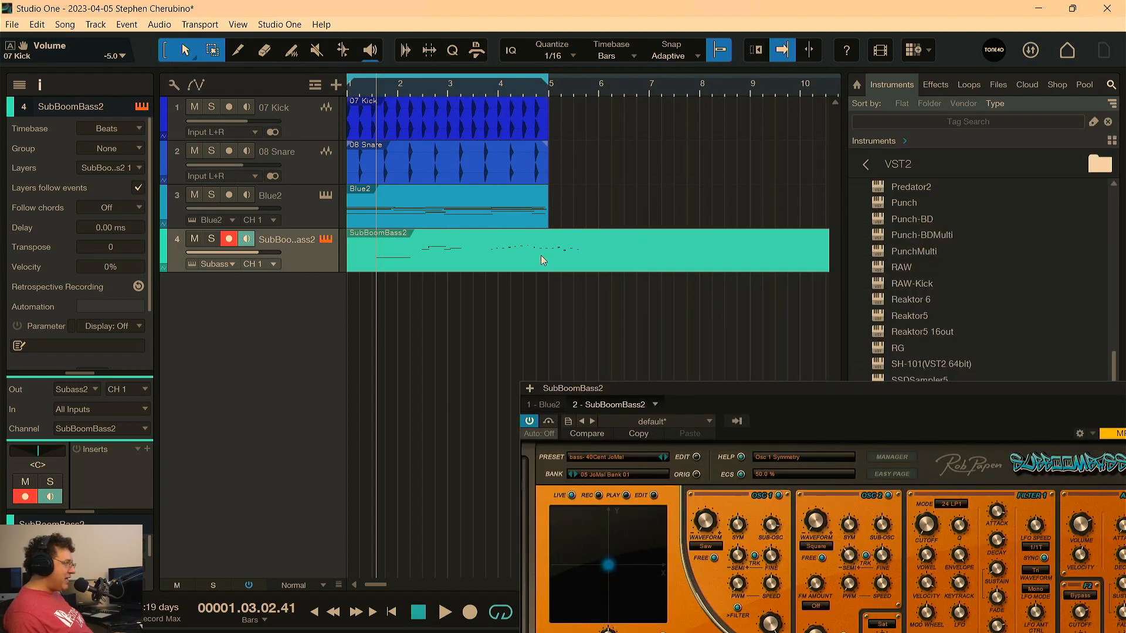
{"action": "left_click", "coordinate": [504, 261]}
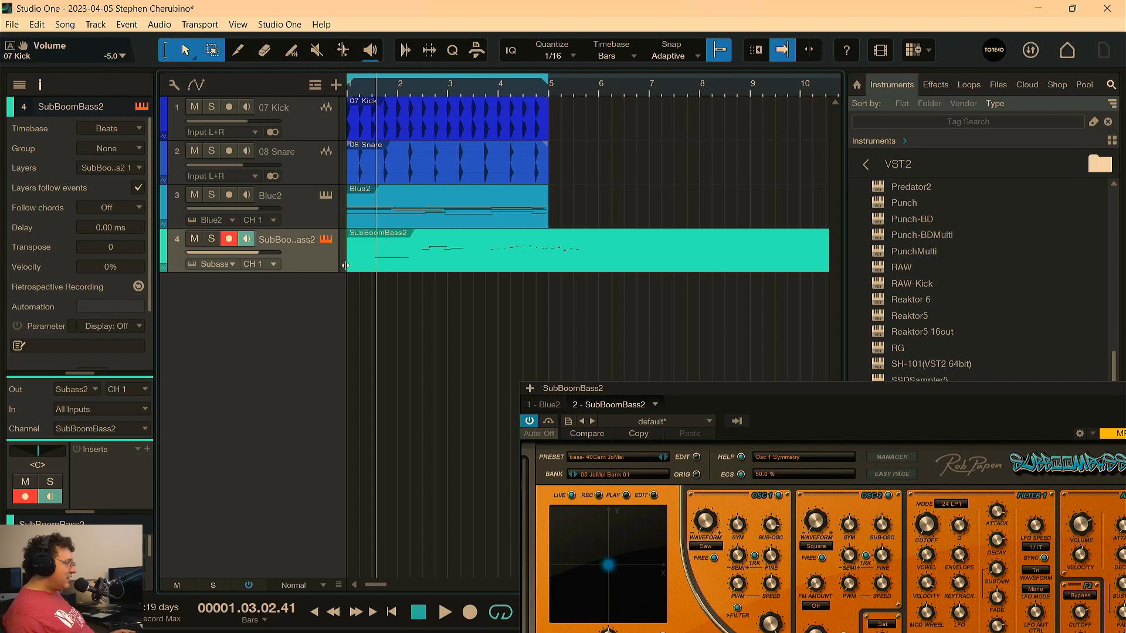
{"action": "mouse_move", "coordinate": [346, 265]}
{"action": "left_mouse_down"}
{"action": "mouse_move", "coordinate": [502, 270]}
{"action": "mouse_move", "coordinate": [340, 250]}
{"action": "left_mouse_up"}
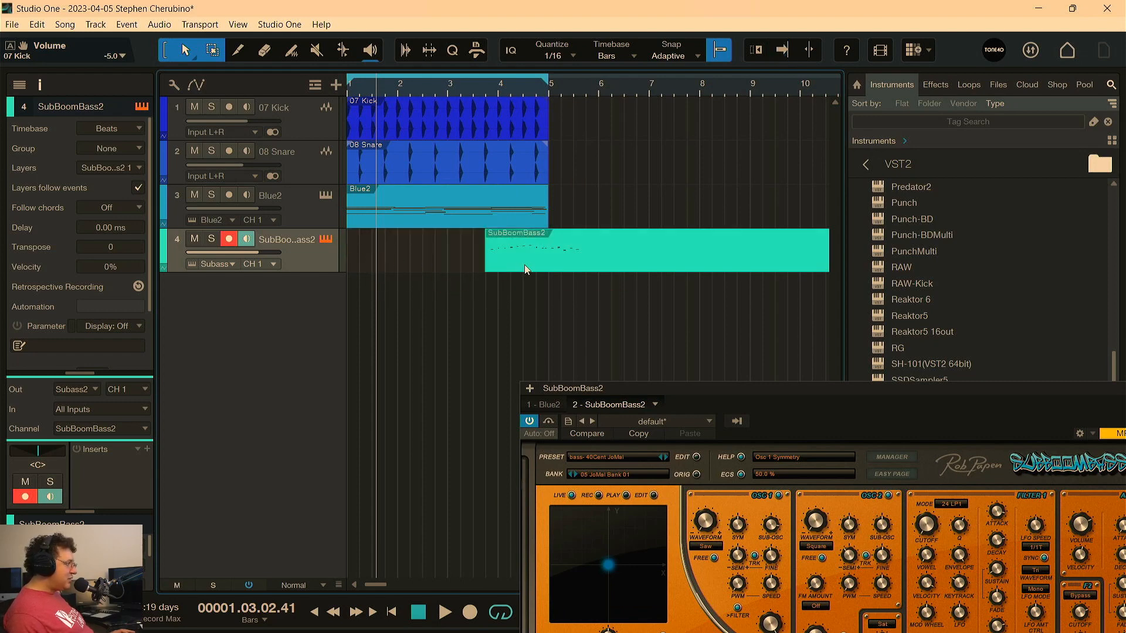
{"action": "left_click_drag", "start_coordinate": [524, 265], "coordinate": [577, 261]}
{"action": "scroll", "coordinate": [560, 107], "scroll_direction": "up", "scroll_amount": 2}
{"action": "scroll", "coordinate": [561, 107], "scroll_direction": "up", "scroll_amount": 3}
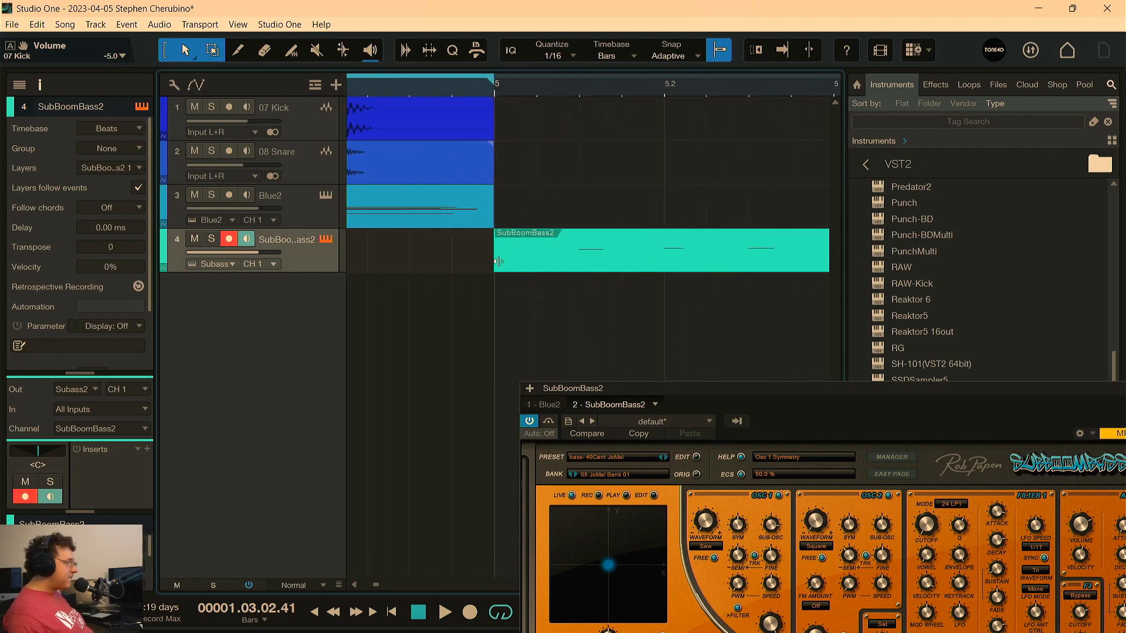
{"action": "mouse_move", "coordinate": [497, 261]}
{"action": "left_mouse_down"}
{"action": "mouse_move", "coordinate": [578, 264]}
{"action": "mouse_move", "coordinate": [513, 262]}
{"action": "left_mouse_up"}
Audition the SubBoomBass2 part from bar 5, split it at 6.04.03 and delete the empty remainder
{"action": "left_click", "coordinate": [501, 88]}
{"action": "key", "text": "space"}
{"action": "left_click_drag", "start_coordinate": [542, 90], "coordinate": [488, 45]}
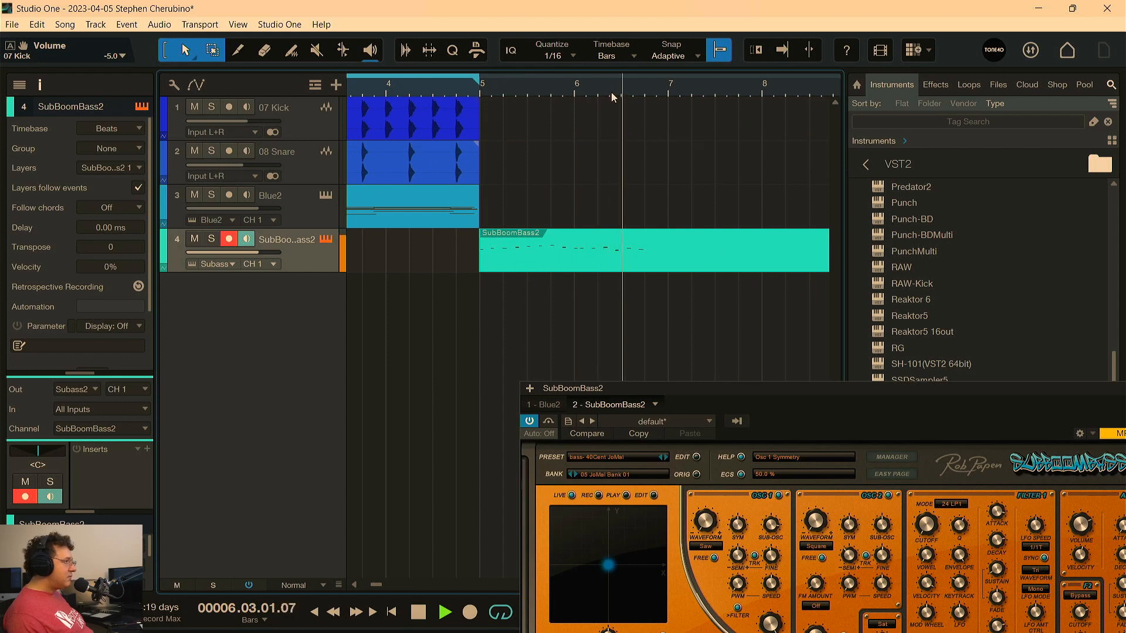
{"action": "key", "text": "f"}
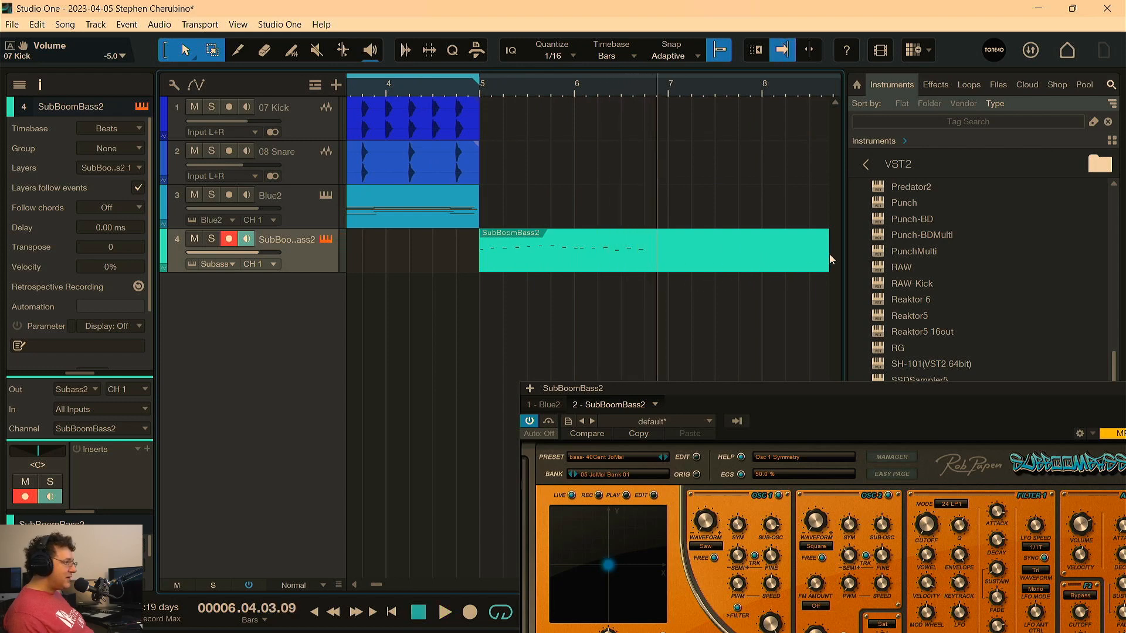
{"action": "key", "text": "f"}
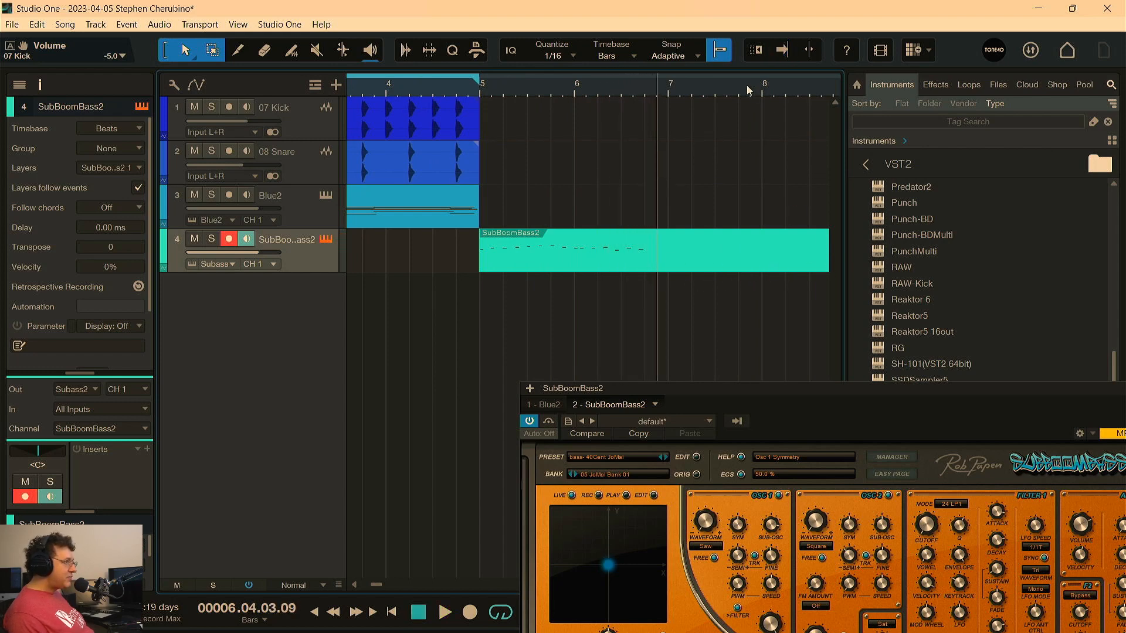
{"action": "left_click_drag", "start_coordinate": [737, 88], "coordinate": [714, 100]}
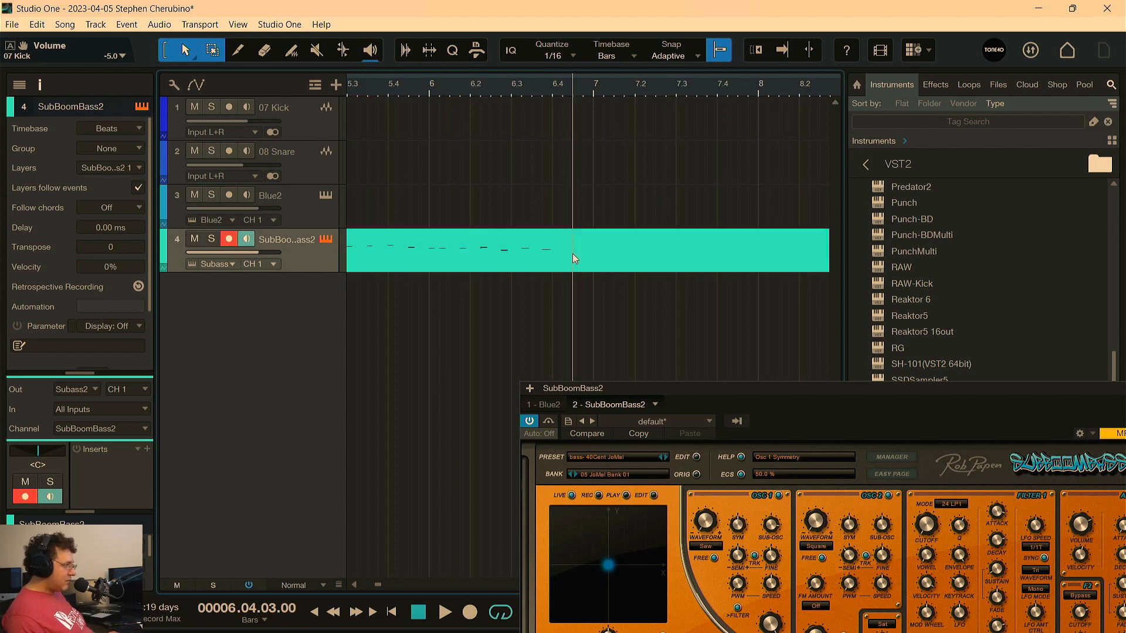
{"action": "double_click", "coordinate": [571, 238]}
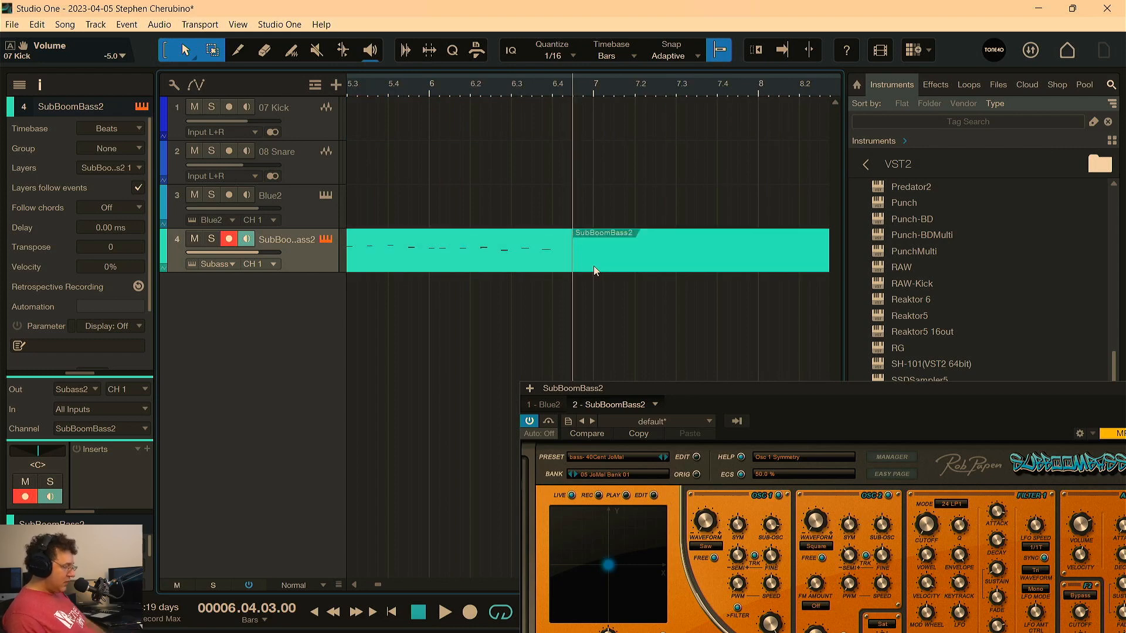
{"action": "key", "text": "Delete"}
{"action": "key", "text": "w"}
{"action": "key", "text": "w"}
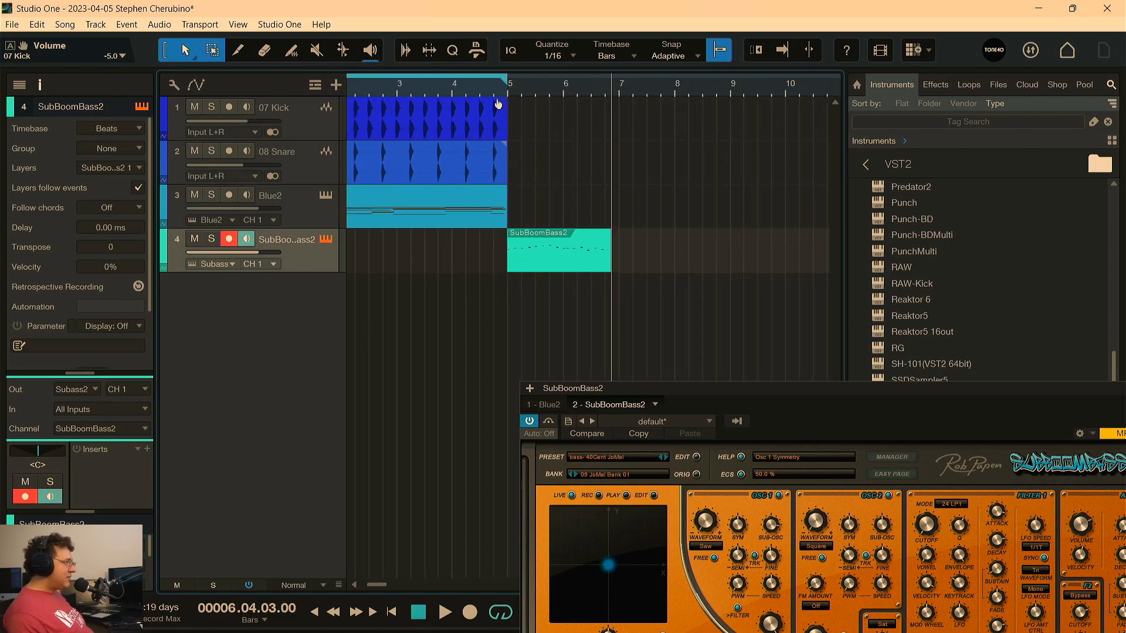
Play the trimmed bass part from bar 5 with its notes open in the note editor, and close the SubBoomBass2 instrument window
{"action": "left_click", "coordinate": [510, 90]}
{"action": "key", "text": "space"}
{"action": "double_click", "coordinate": [550, 265]}
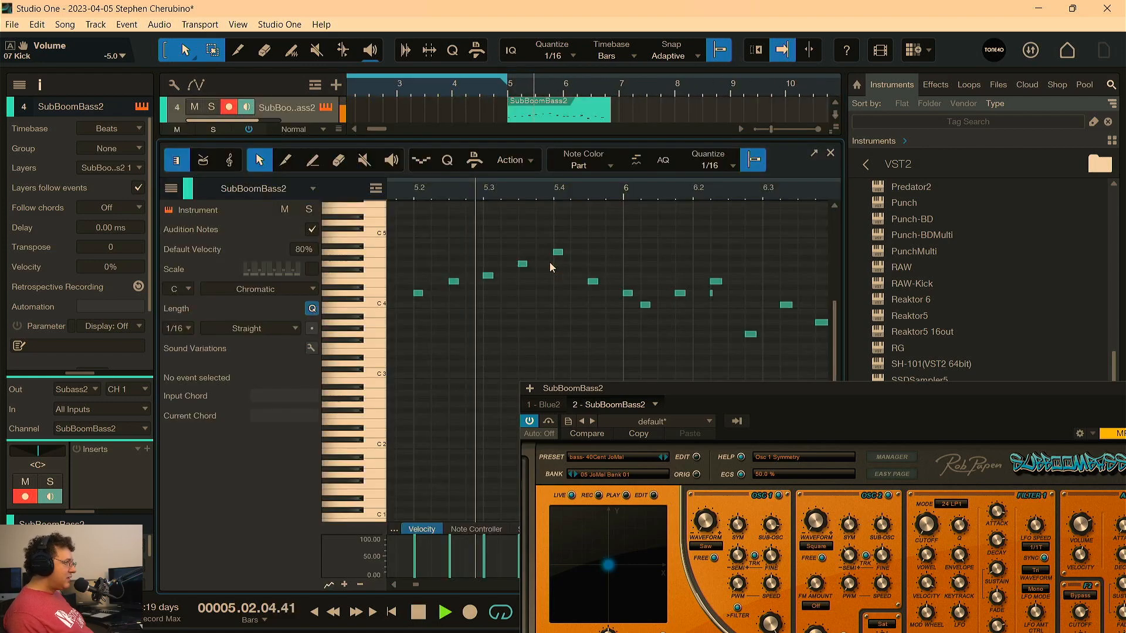
{"action": "left_click_drag", "start_coordinate": [1077, 388], "coordinate": [790, 367]}
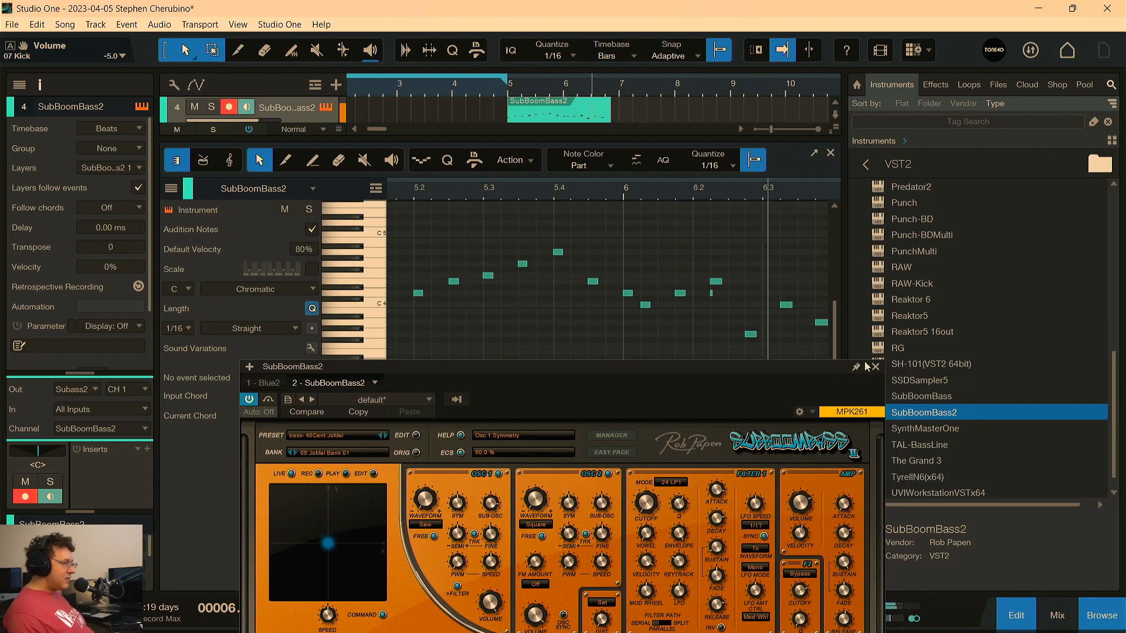
{"action": "left_click", "coordinate": [874, 368]}
{"action": "key", "text": "space"}
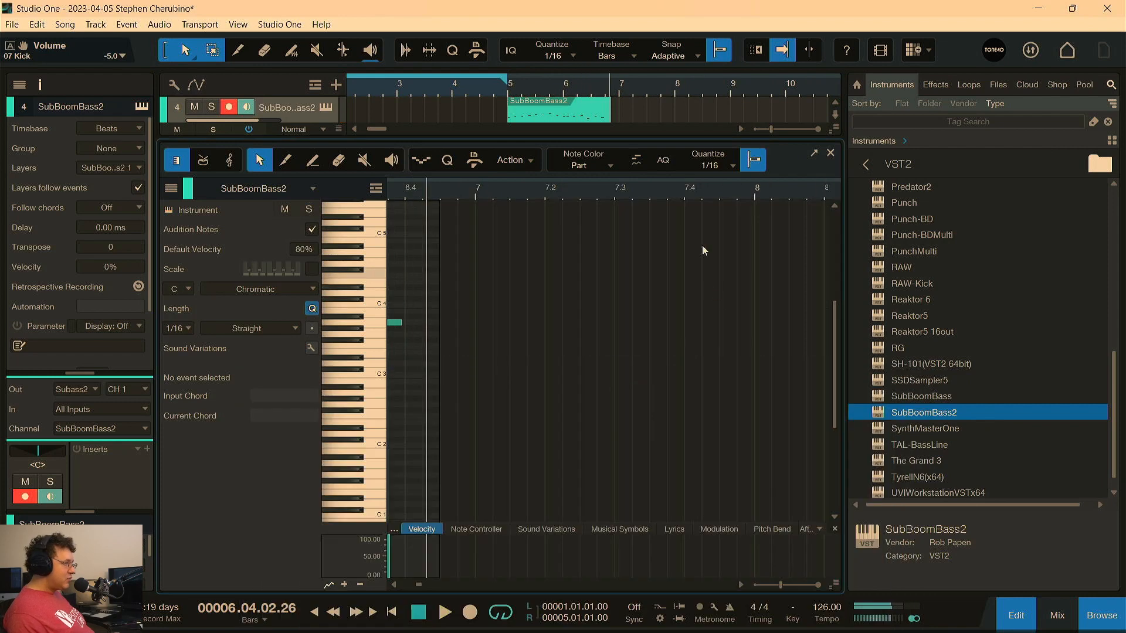
{"action": "double_click", "coordinate": [537, 115]}
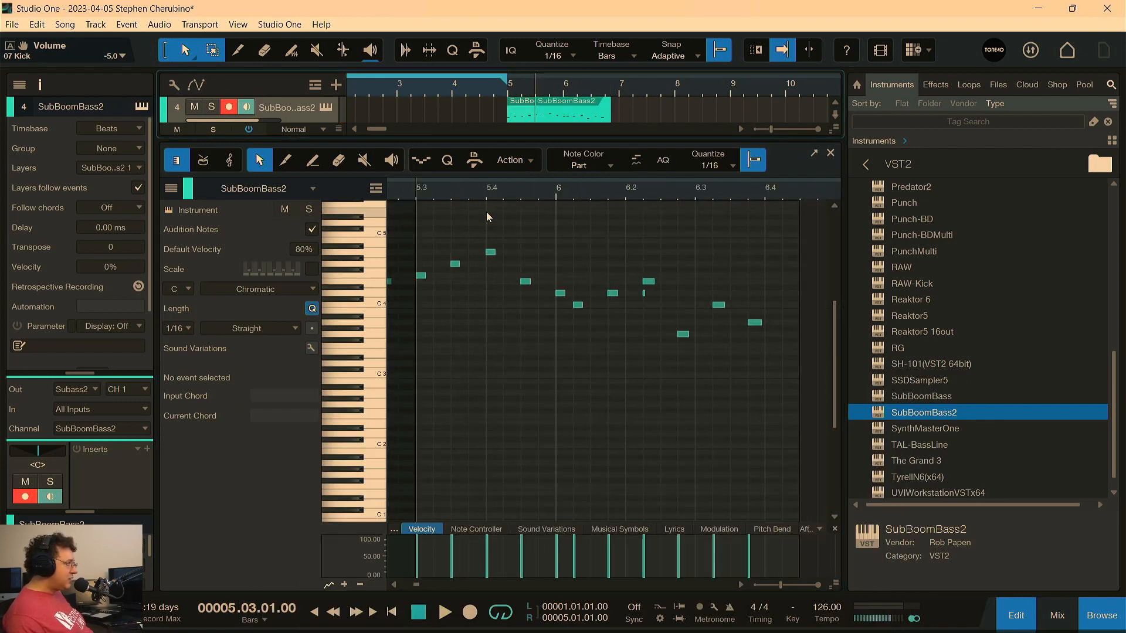
{"action": "key", "text": "space"}
{"action": "key", "text": "ctrl+z"}
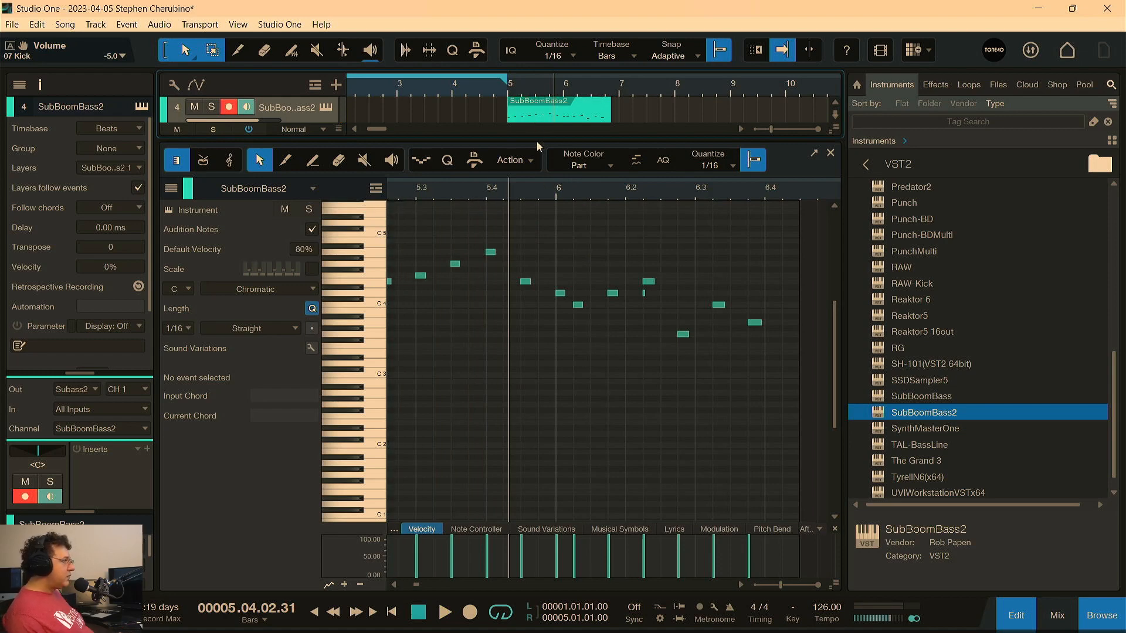
Move the bass line's C4 note just after bar 6 to 6.01.03 and audition the phrase
{"action": "left_click_drag", "start_coordinate": [539, 143], "coordinate": [537, 185]}
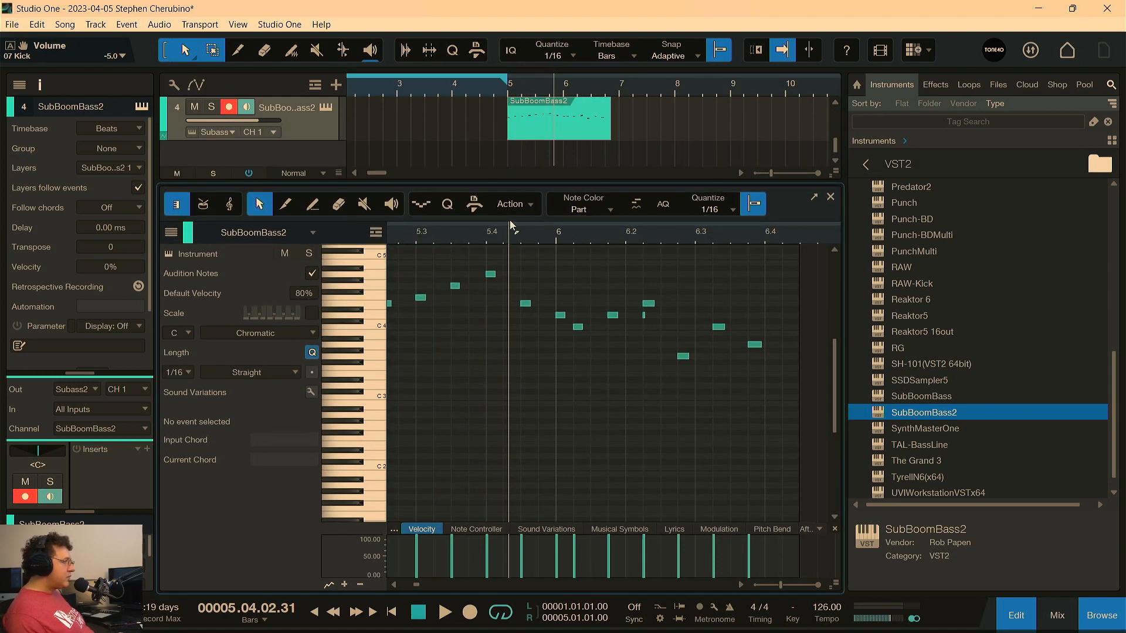
{"action": "scroll", "coordinate": [507, 238], "scroll_direction": "down", "scroll_amount": 4}
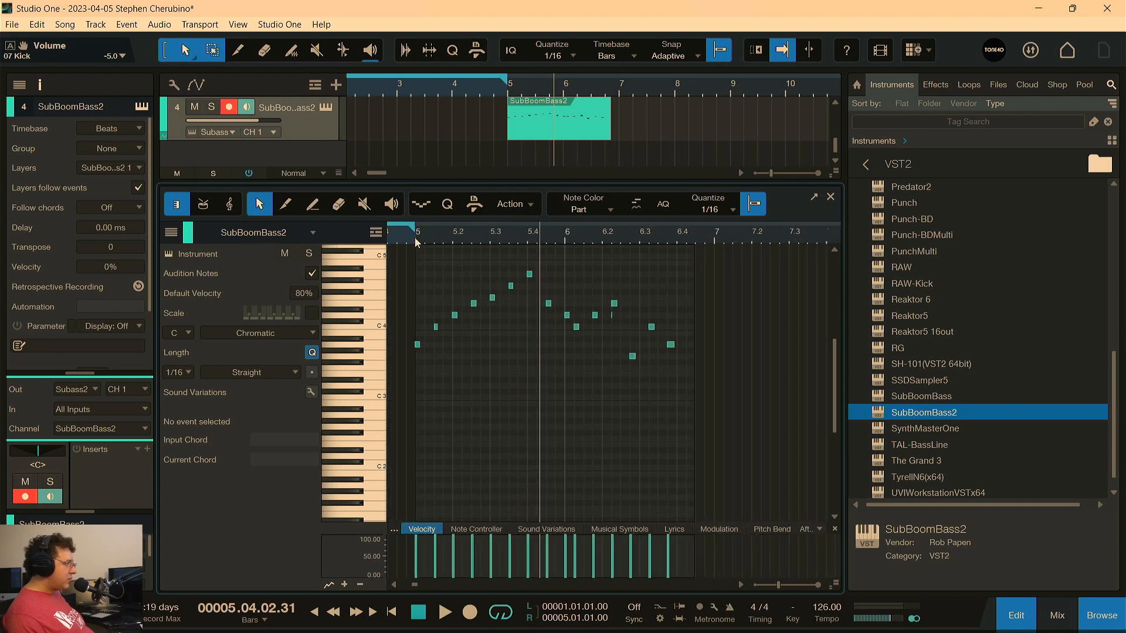
{"action": "key", "text": "space"}
{"action": "scroll", "coordinate": [591, 238], "scroll_direction": "up", "scroll_amount": 3}
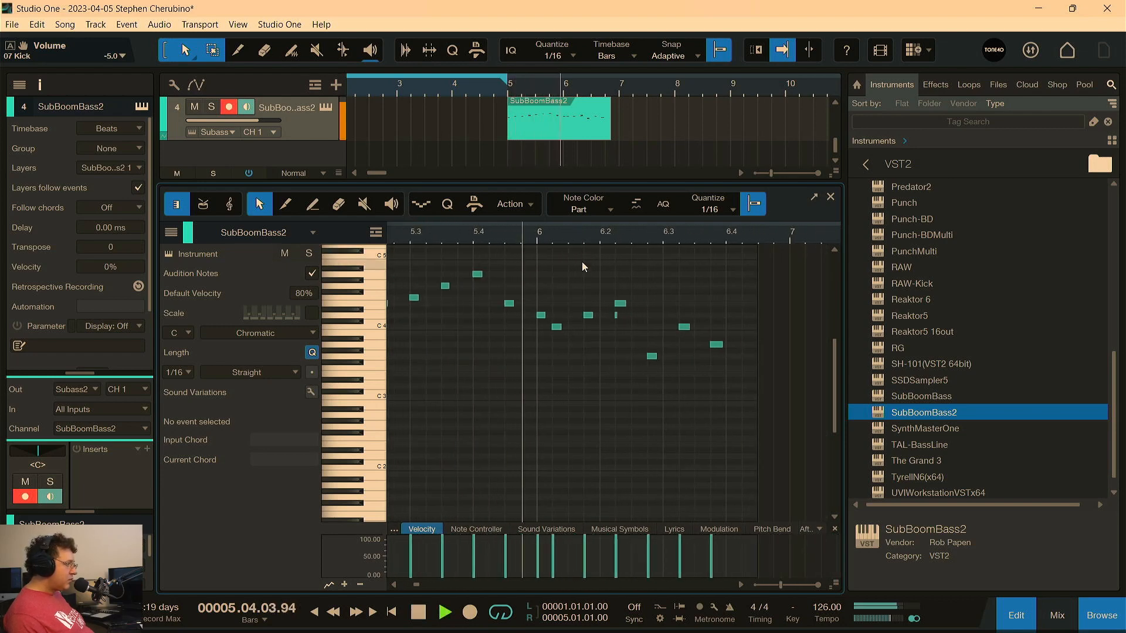
{"action": "key", "text": "space"}
{"action": "left_click_drag", "start_coordinate": [554, 326], "coordinate": [573, 327]}
{"action": "key", "text": "space"}
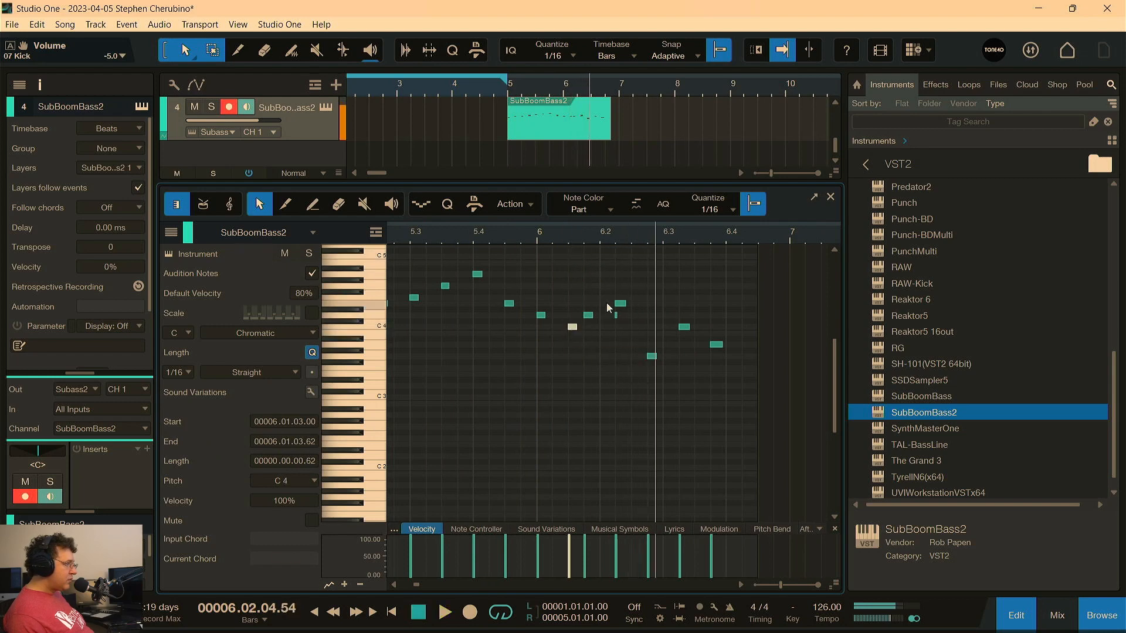
Delete the stray short D4 note at 6.02.02, extend the final A3 note to 6.04.02 and audition the phrase
{"action": "left_click", "coordinate": [616, 315]}
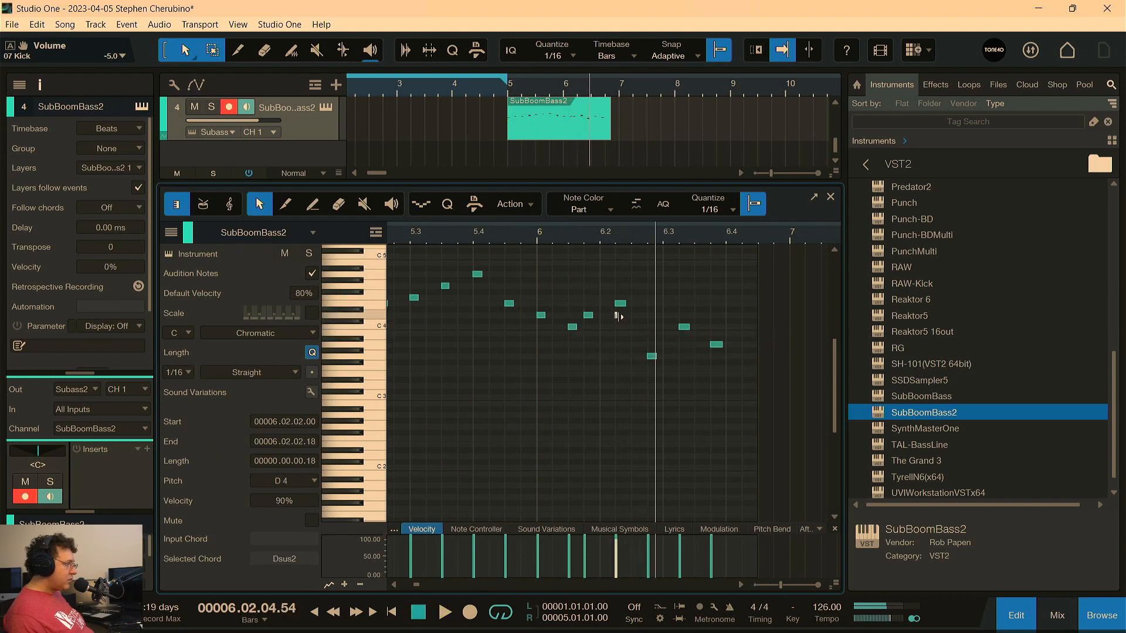
{"action": "left_click_drag", "start_coordinate": [593, 236], "coordinate": [593, 233]}
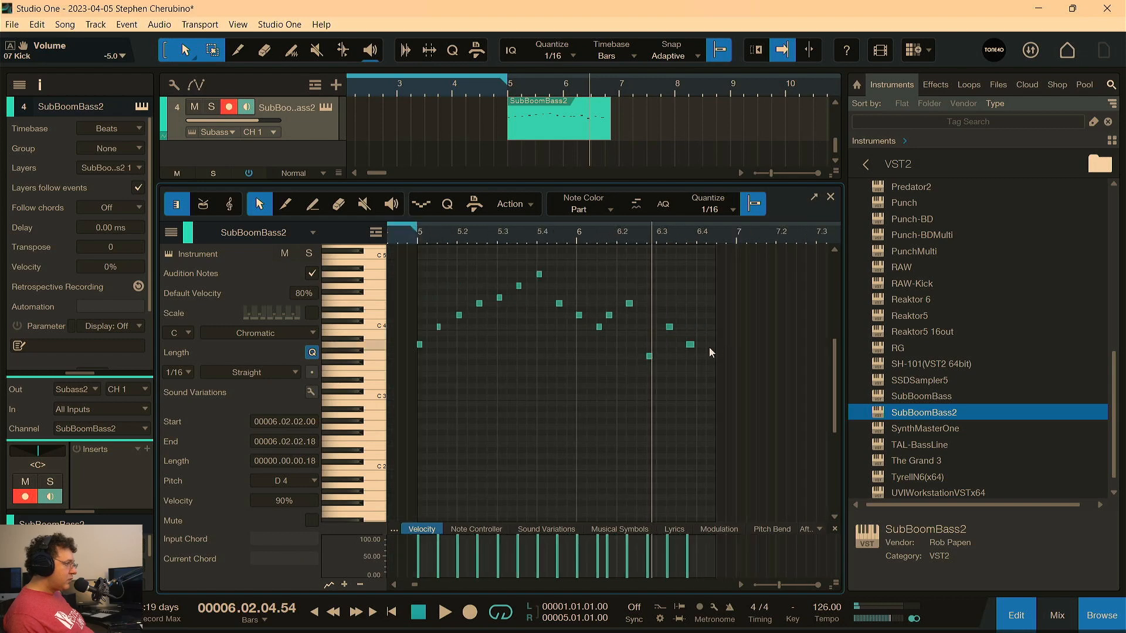
{"action": "left_click_drag", "start_coordinate": [697, 346], "coordinate": [705, 345]}
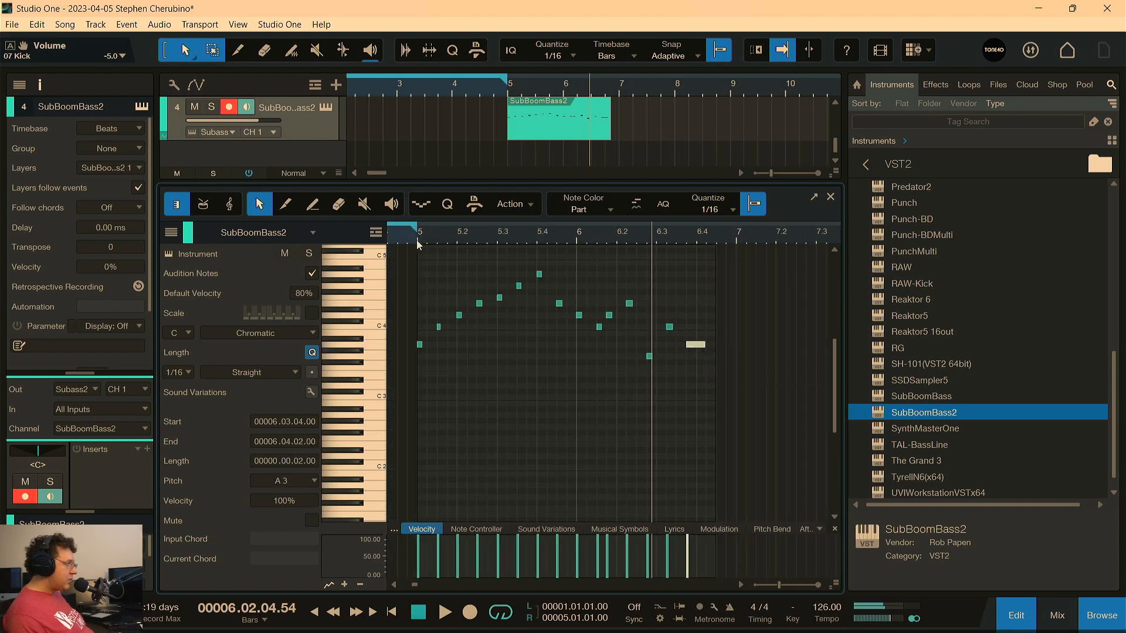
{"action": "key", "text": "space"}
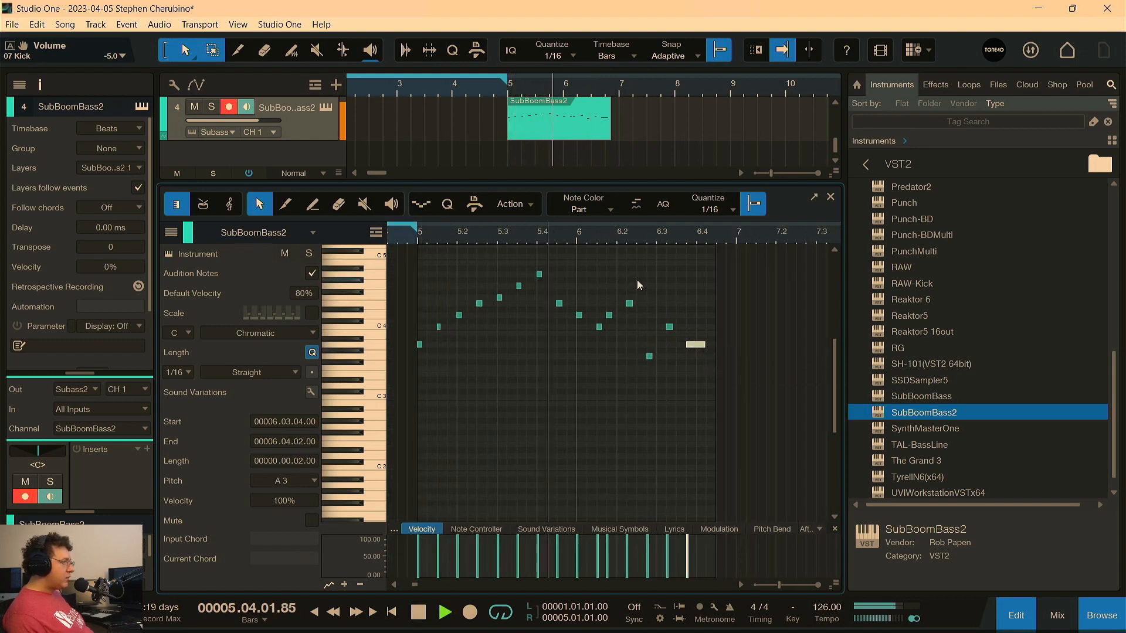
{"action": "key", "text": "space"}
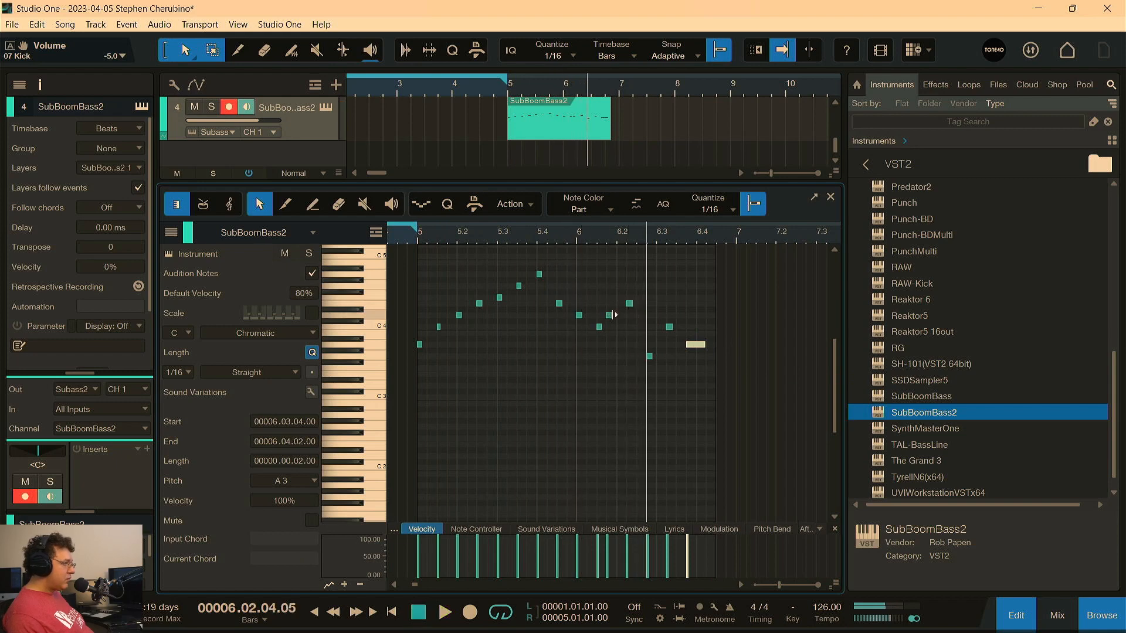
Move the D4 note at 6.01.04 one sixteenth later and the following E4 note to 6.02.03, and replay the phrase from bar 5
{"action": "left_click", "coordinate": [609, 316]}
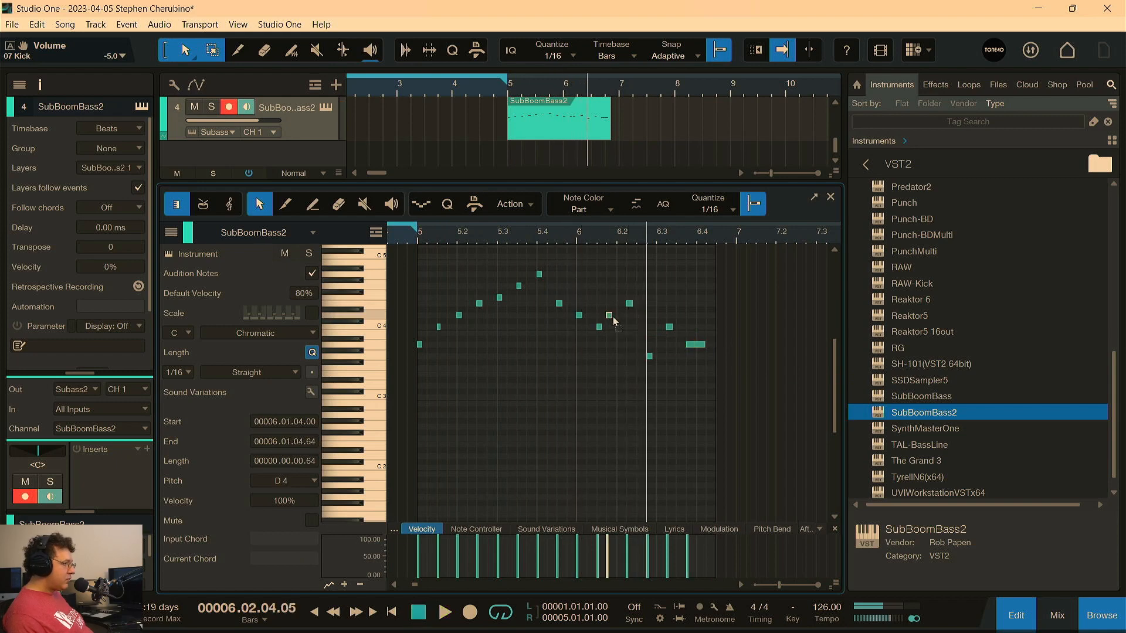
{"action": "left_click_drag", "start_coordinate": [614, 321], "coordinate": [639, 303]}
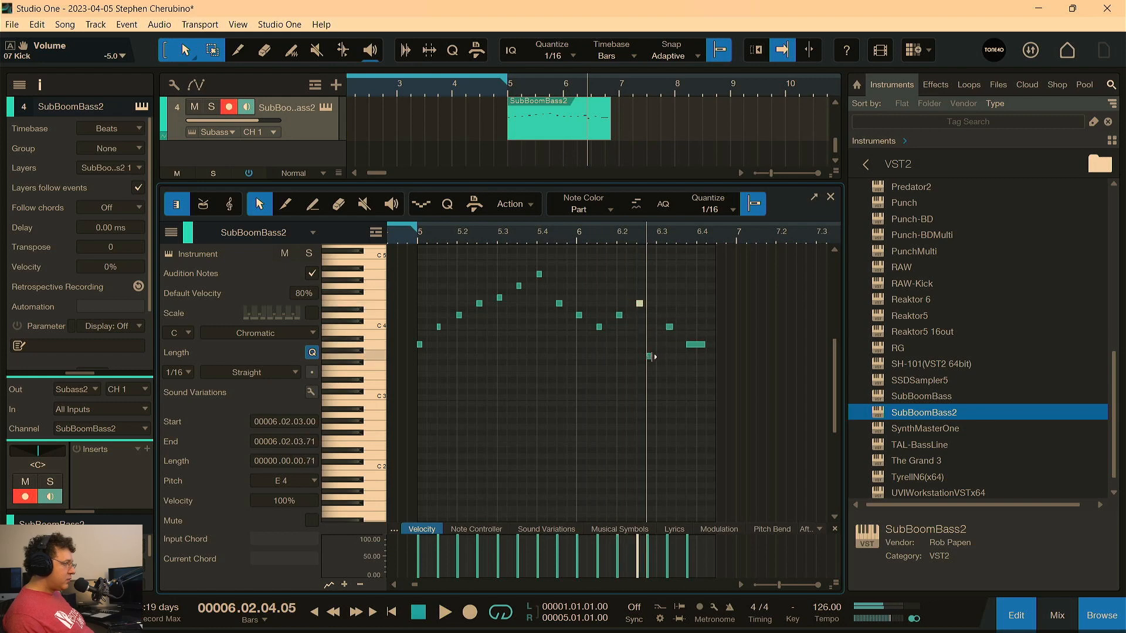
{"action": "left_click", "coordinate": [421, 241]}
{"action": "key", "text": "space"}
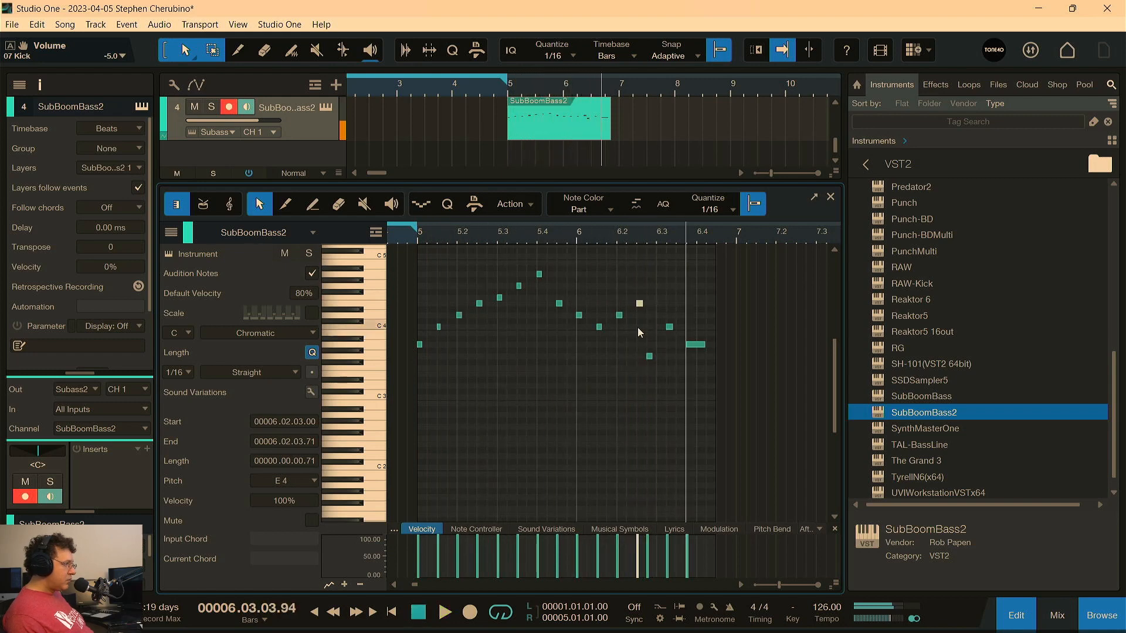
Shift the last three bass notes one sixteenth later so the G3 starts at 6.03.01, and extend the part's end to bar 7
{"action": "left_click_drag", "start_coordinate": [636, 319], "coordinate": [704, 377]}
{"action": "left_click_drag", "start_coordinate": [648, 356], "coordinate": [658, 359]}
{"action": "left_click", "coordinate": [421, 237]}
{"action": "key", "text": "space"}
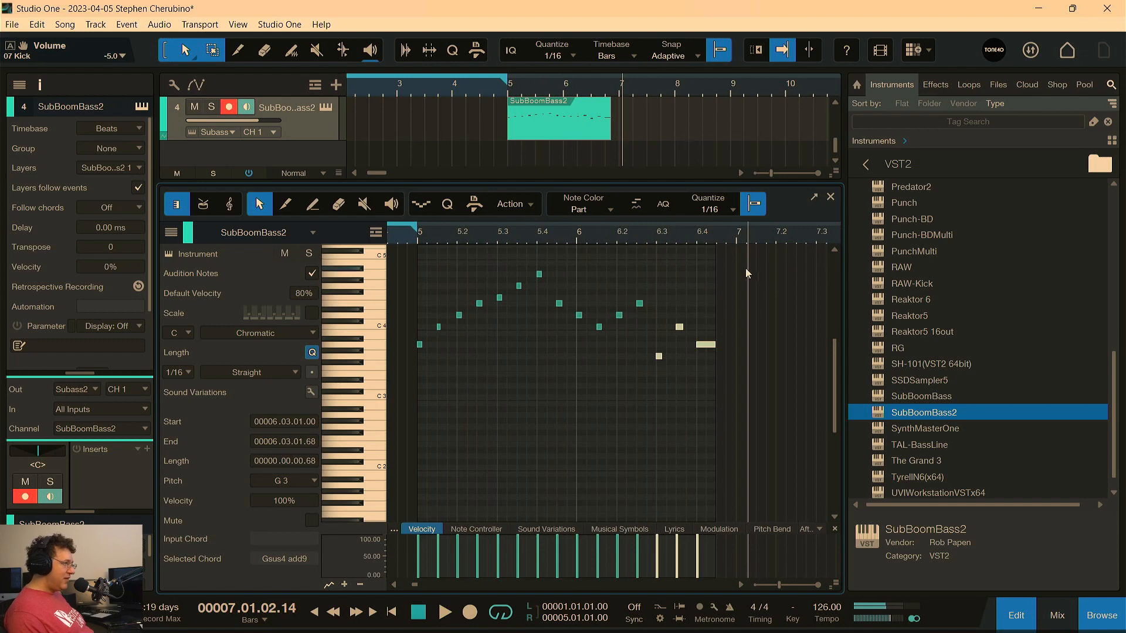
{"action": "left_click_drag", "start_coordinate": [716, 253], "coordinate": [737, 262]}
{"action": "left_click", "coordinate": [830, 197]}
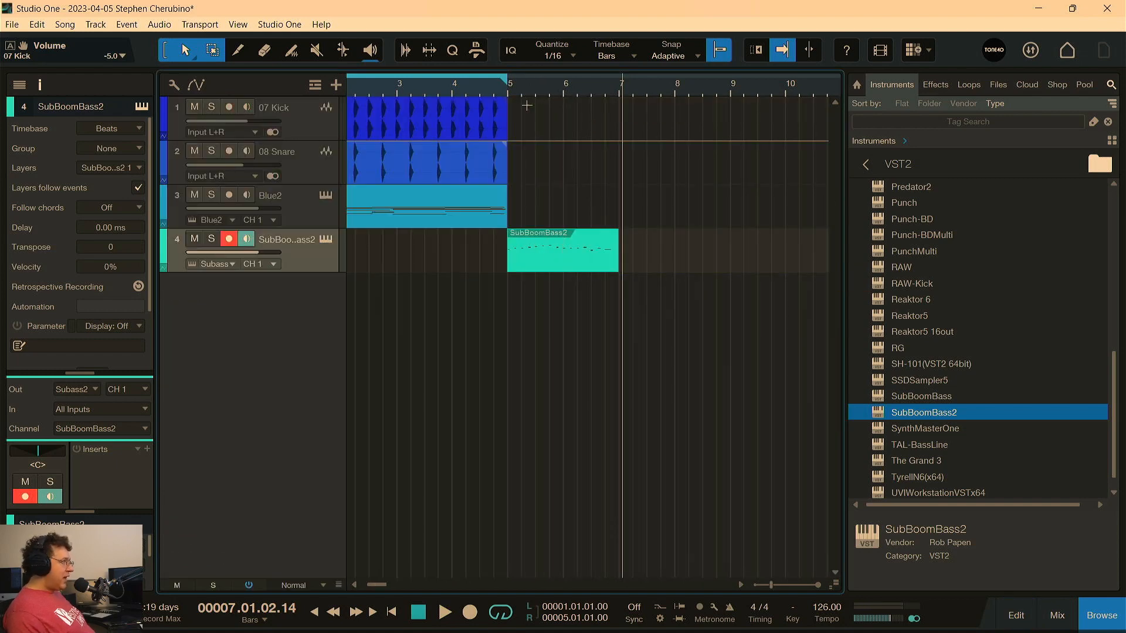
Move the kick, snare and Blue2 parts to bar 7, and fill bars 1 to 5 with the SubBoomBass2 part and its duplicate
{"action": "left_click_drag", "start_coordinate": [518, 92], "coordinate": [549, 87]}
{"action": "left_click_drag", "start_coordinate": [556, 220], "coordinate": [633, 113]}
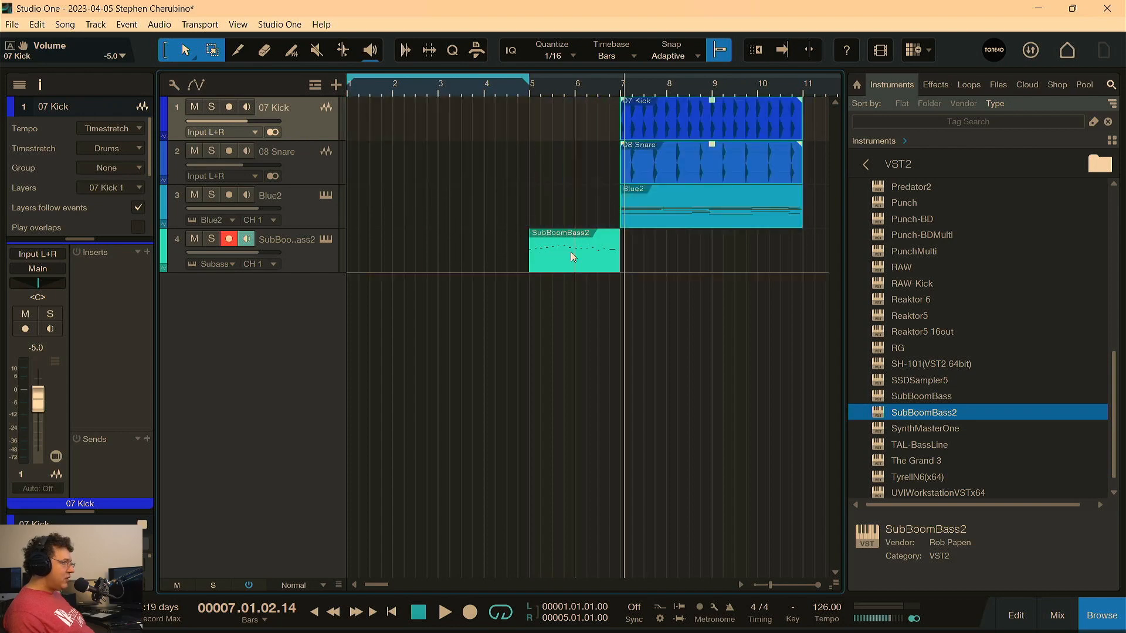
{"action": "left_click_drag", "start_coordinate": [569, 255], "coordinate": [393, 268]}
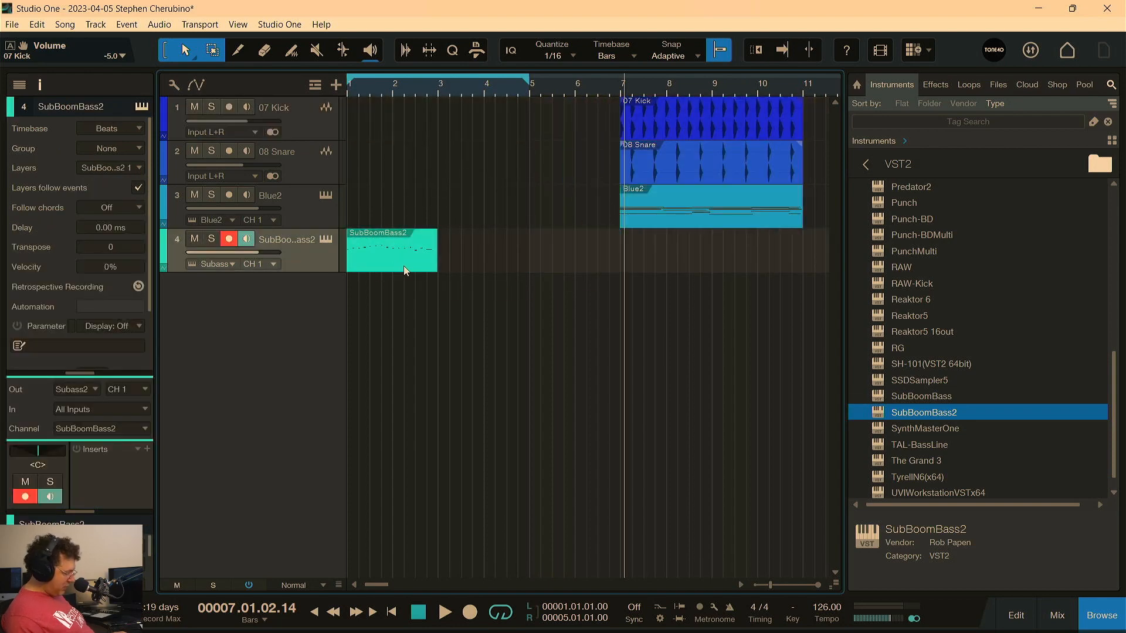
{"action": "key", "text": "d"}
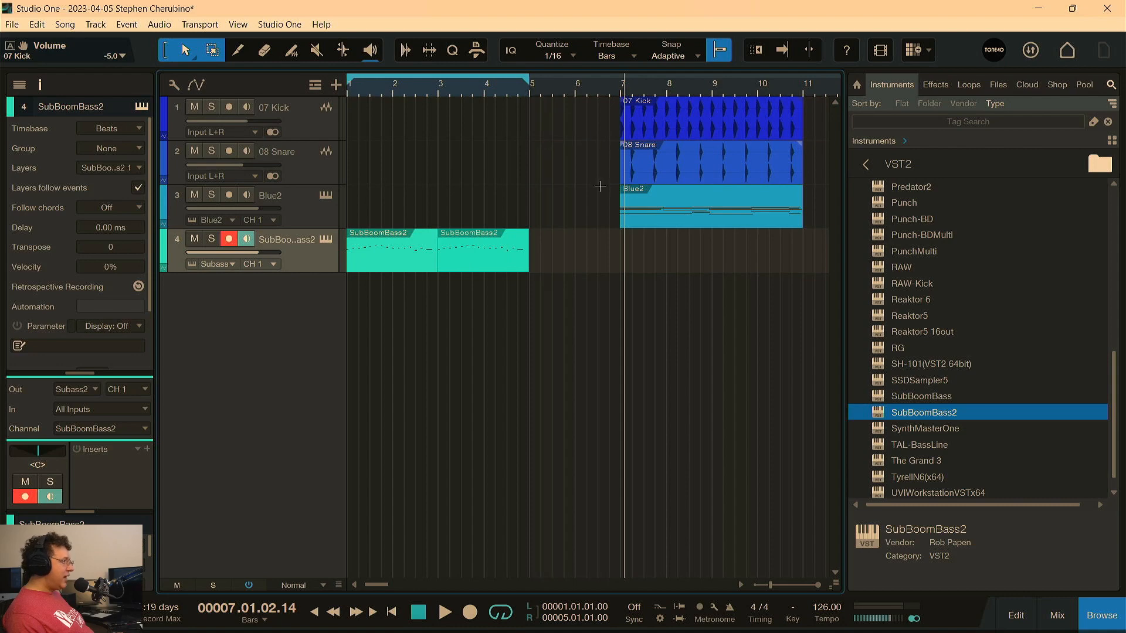
Move the kick, snare and Blue2 parts to start at bar 5 and copy the snare part to bar 1
{"action": "left_click_drag", "start_coordinate": [820, 221], "coordinate": [556, 221]}
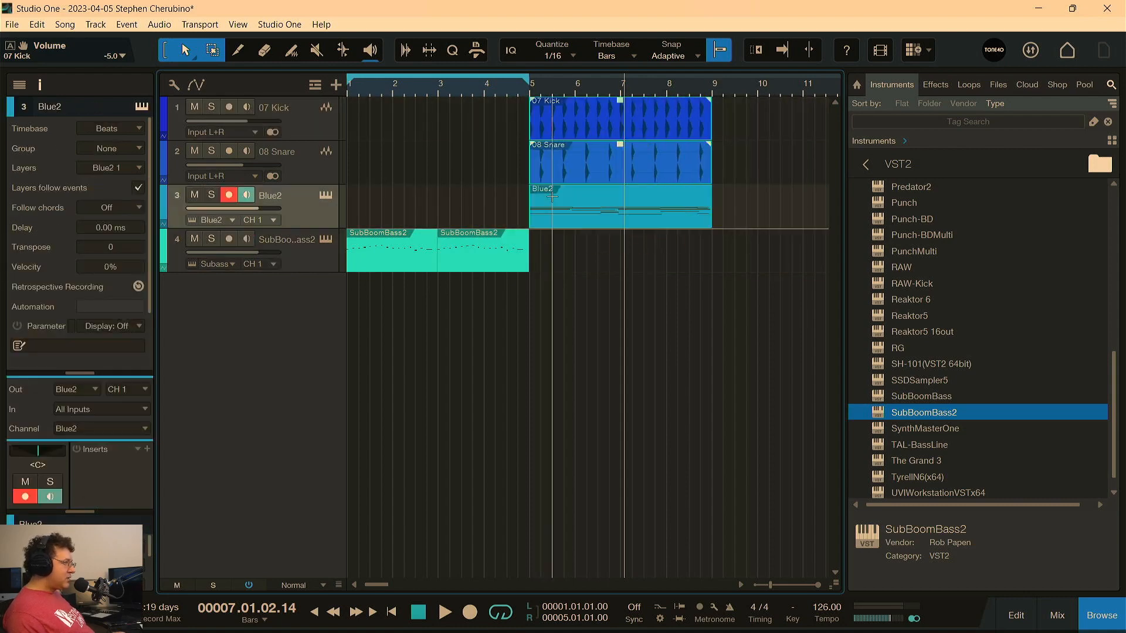
{"action": "left_click", "coordinate": [541, 129]}
{"action": "left_click", "coordinate": [551, 172]}
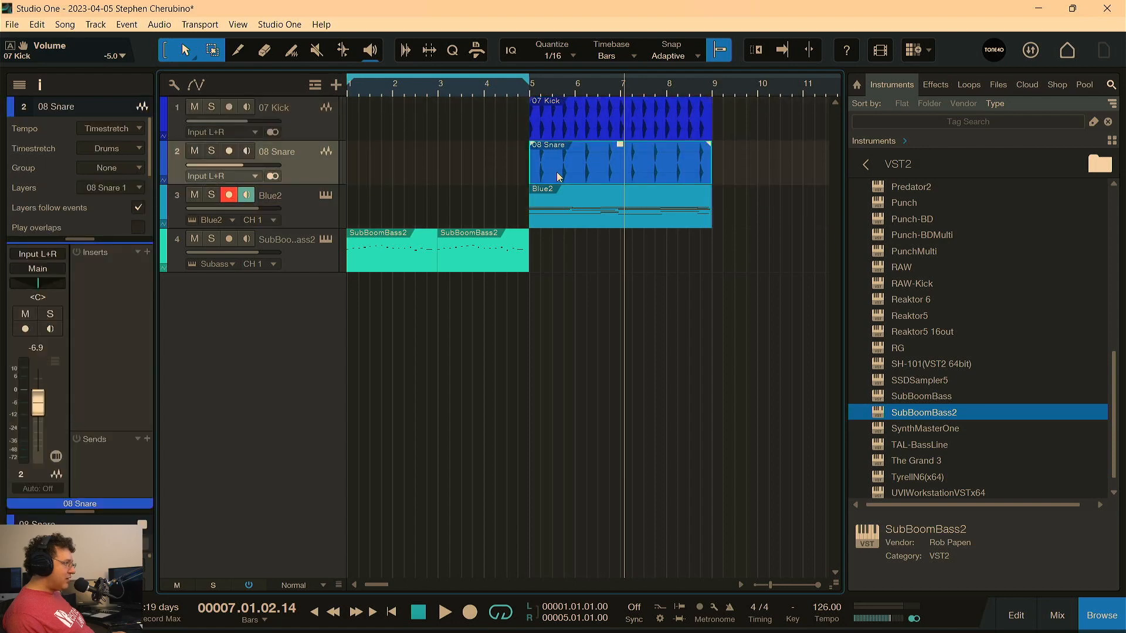
{"action": "left_click_drag", "start_coordinate": [558, 172], "coordinate": [393, 184]}
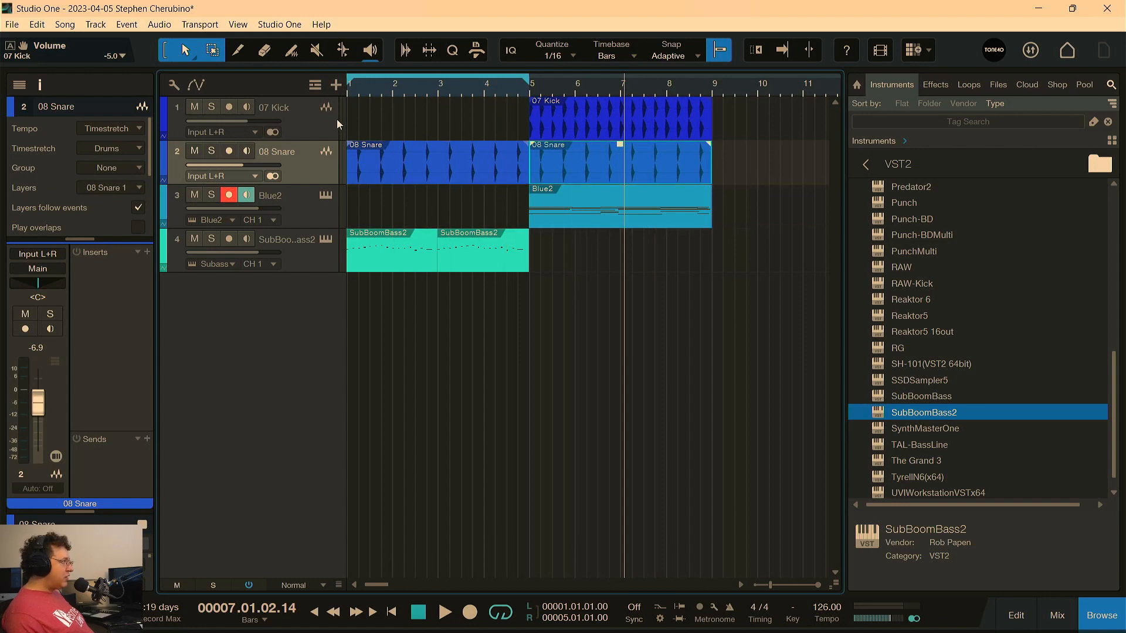
Show the arranger track and add an Intro section over bars 1 to 5 and a Verse section over bars 5 to 9
{"action": "left_click", "coordinate": [314, 86]}
{"action": "left_click", "coordinate": [344, 171]}
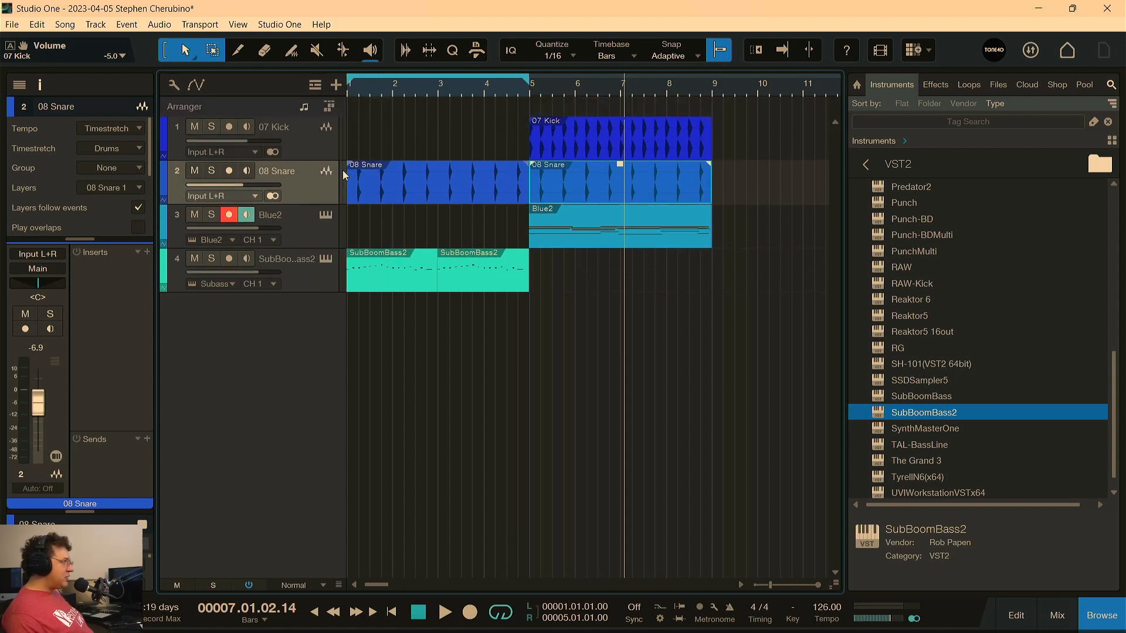
{"action": "double_click", "coordinate": [379, 110]}
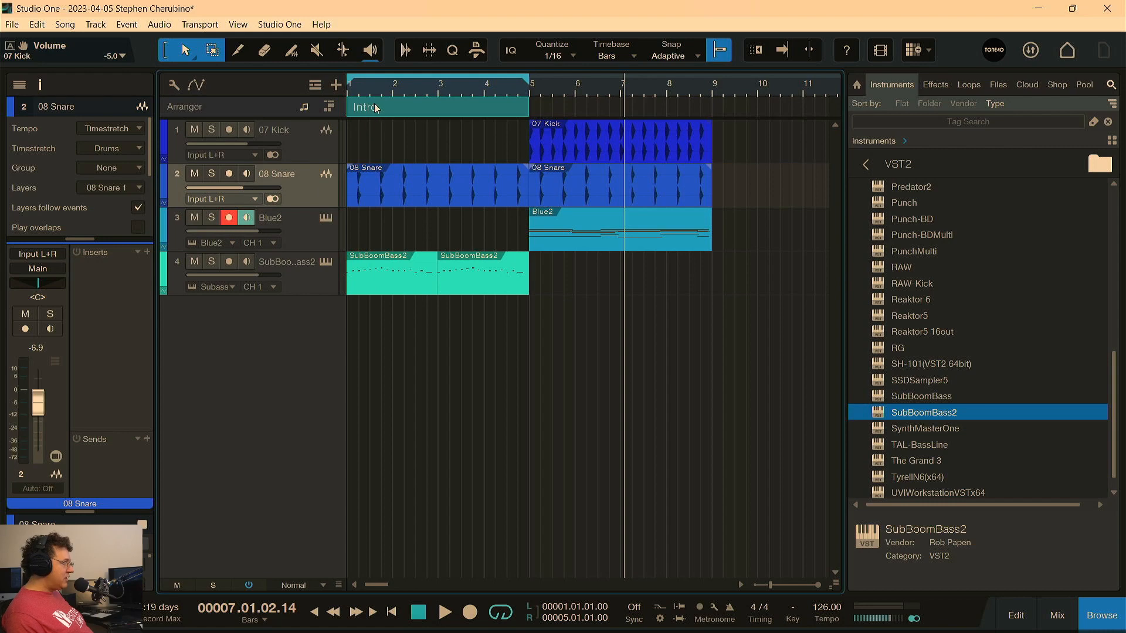
{"action": "double_click", "coordinate": [576, 110]}
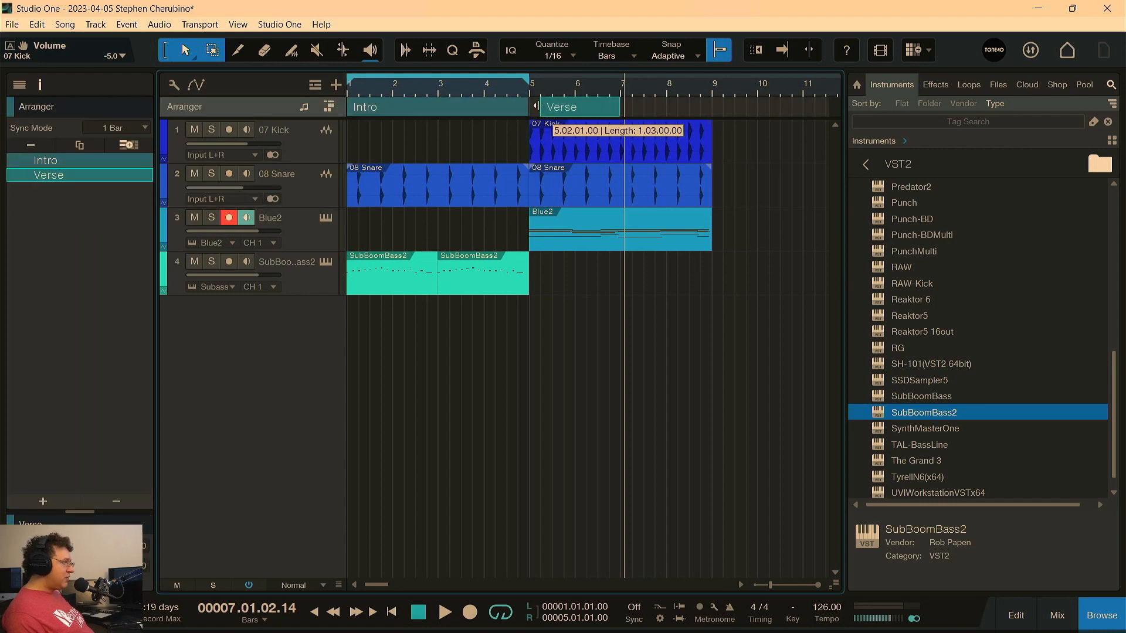
{"action": "left_click_drag", "start_coordinate": [620, 107], "coordinate": [713, 125]}
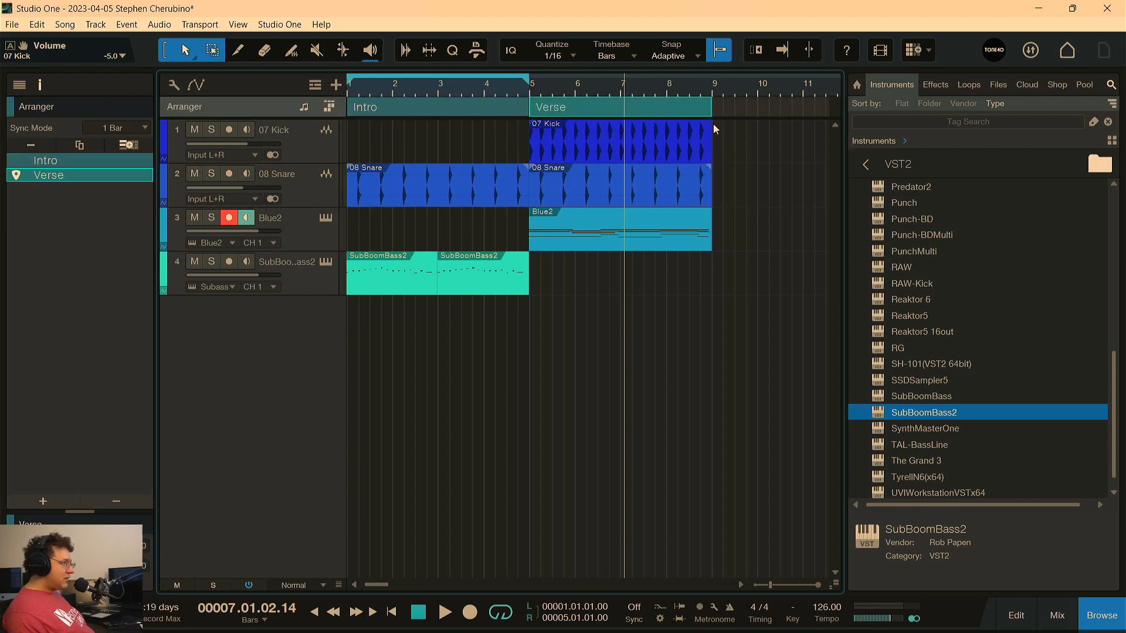
Play the arrangement from the start through the intro into the verse
{"action": "key", "text": "comma"}
{"action": "key", "text": "space"}
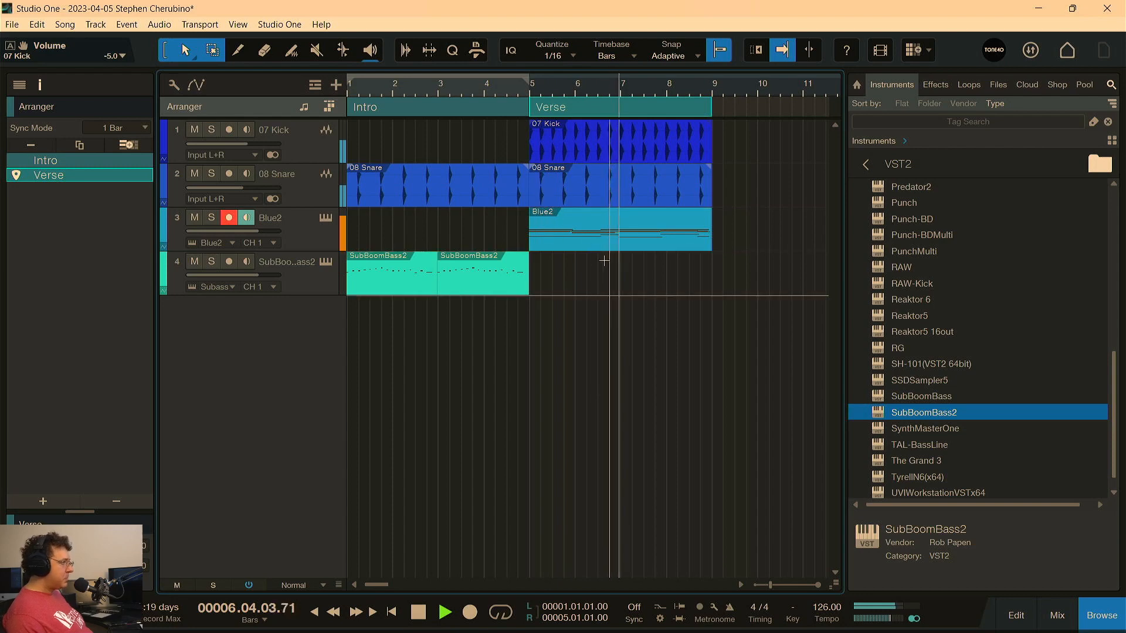
{"action": "key", "text": "space"}
Duplicate the second SubBoomBass2 part and place the copy at bar 7 in the verse
{"action": "left_click", "coordinate": [476, 283]}
{"action": "key", "text": "d"}
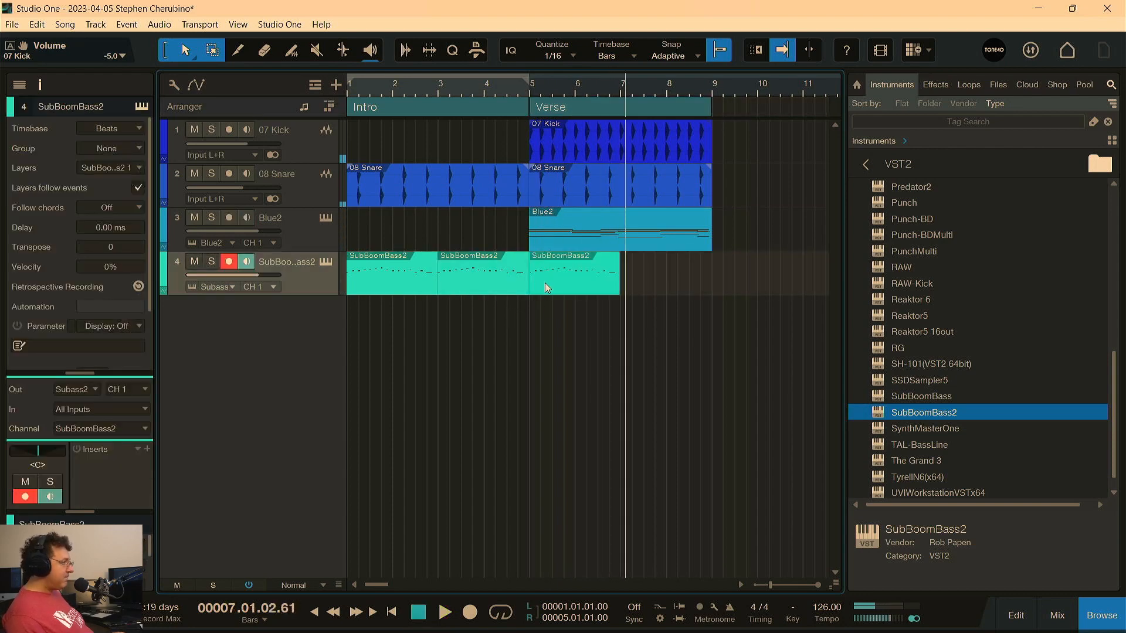
{"action": "left_click_drag", "start_coordinate": [544, 288], "coordinate": [641, 287]}
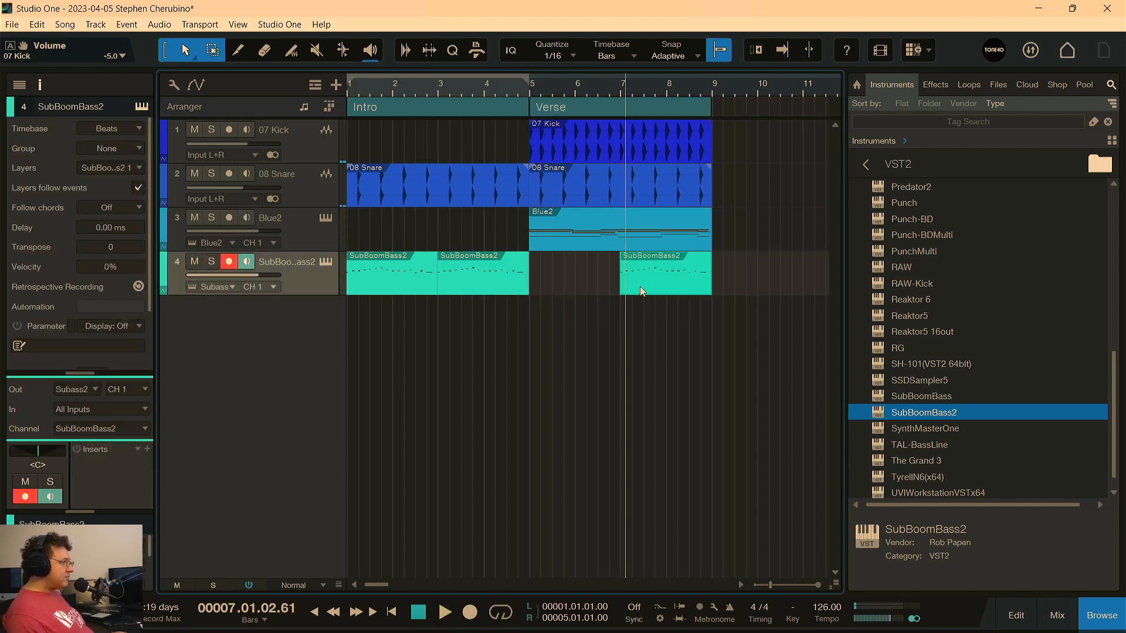
Play the verse from bar 5 to its end to check the added bass part
{"action": "left_click", "coordinate": [530, 91]}
{"action": "key", "text": "space"}
{"action": "left_click_drag", "start_coordinate": [634, 88], "coordinate": [576, 106]}
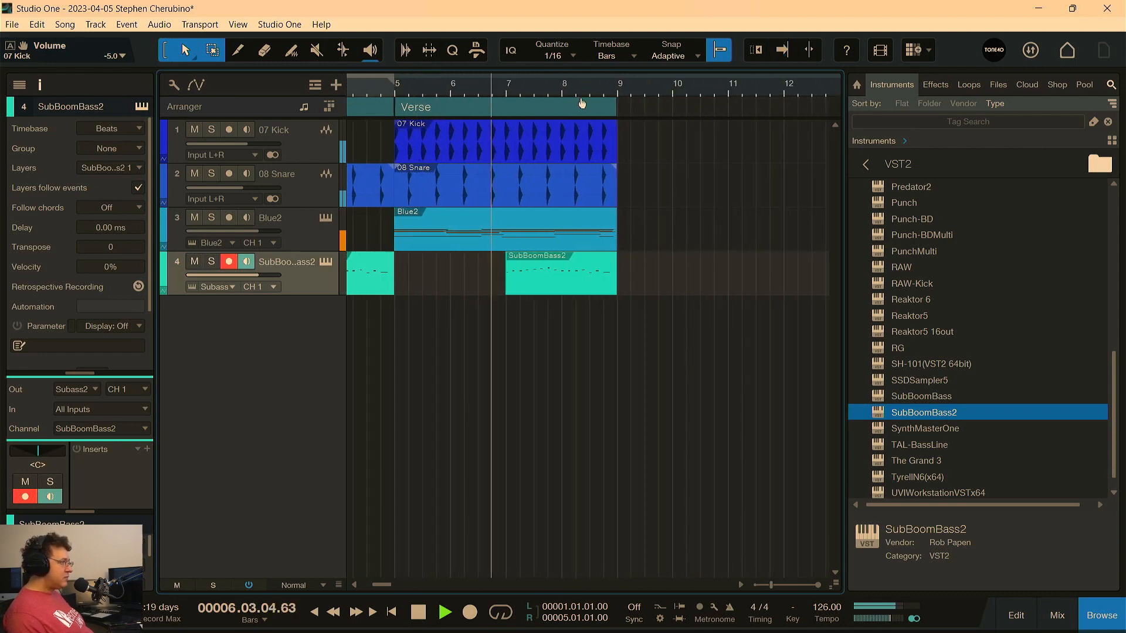
{"action": "scroll", "coordinate": [564, 90], "scroll_direction": "up", "scroll_amount": 3}
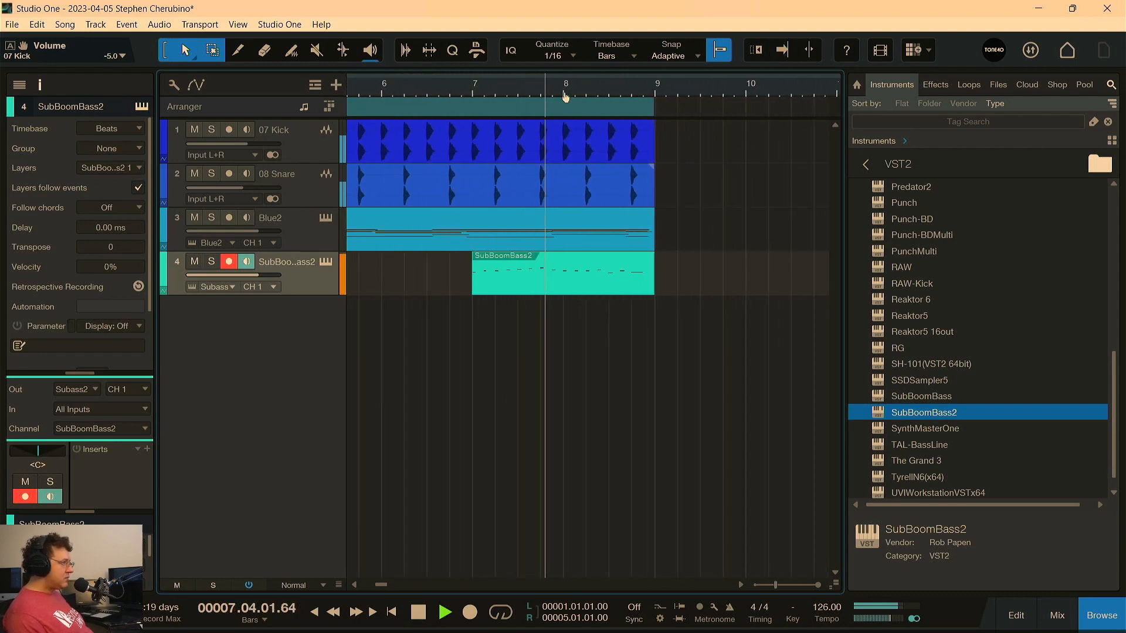
{"action": "scroll", "coordinate": [564, 90], "scroll_direction": "down", "scroll_amount": 1}
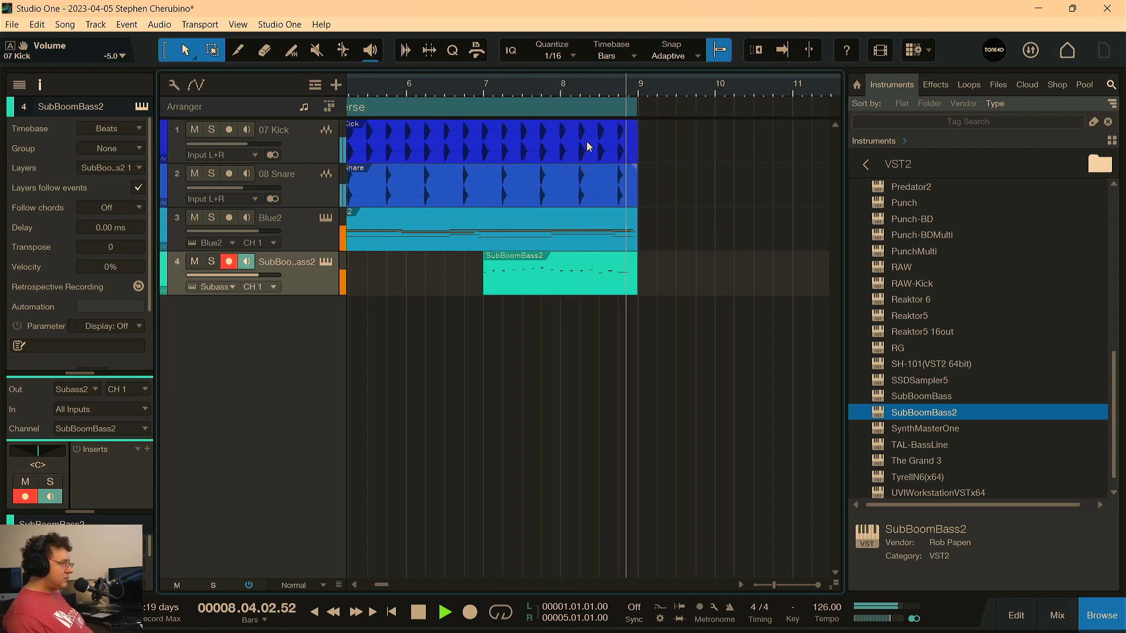
{"action": "key", "text": "space"}
{"action": "left_click_drag", "start_coordinate": [551, 87], "coordinate": [610, 71]}
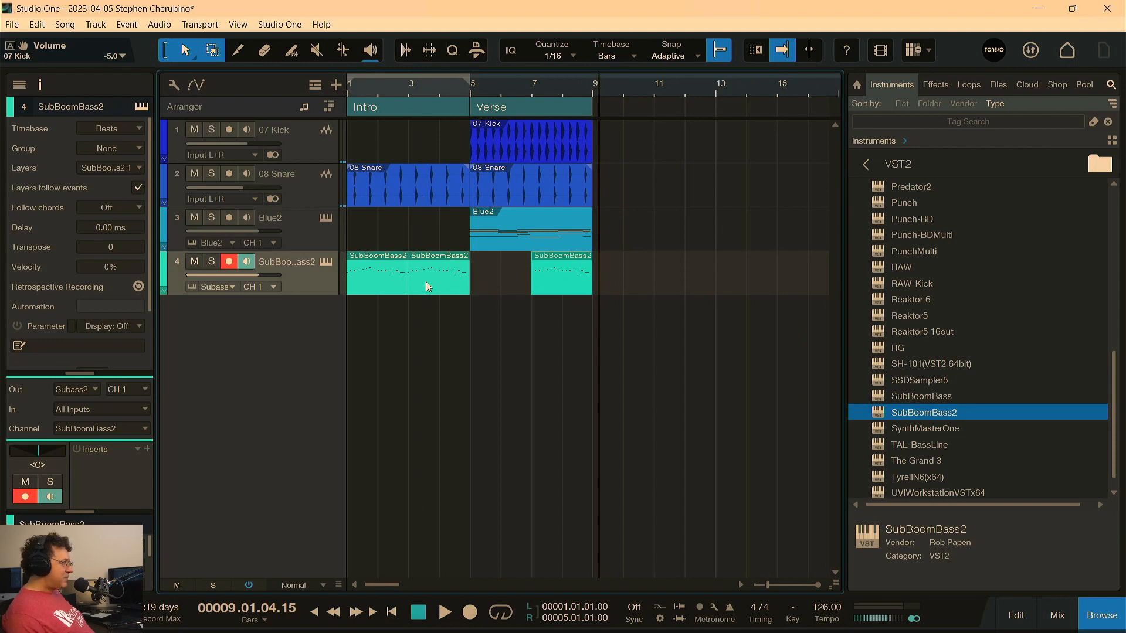
Play the beginning of the intro and view the SubBoomBass2 instrument window
{"action": "key", "text": "Home"}
{"action": "key", "text": "space"}
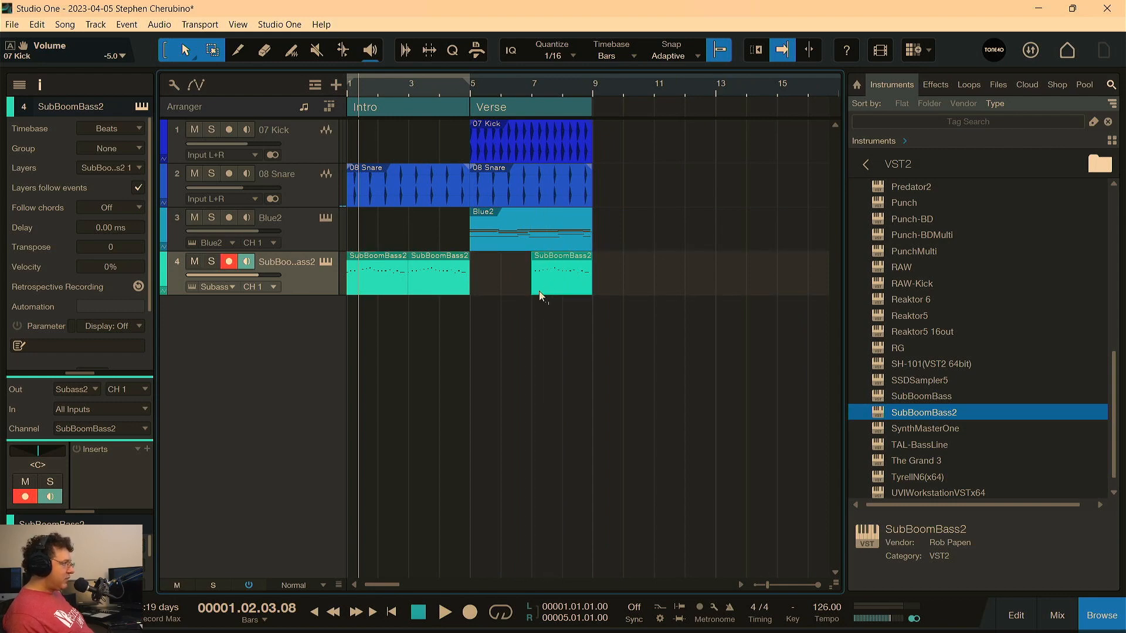
{"action": "left_click", "coordinate": [326, 263]}
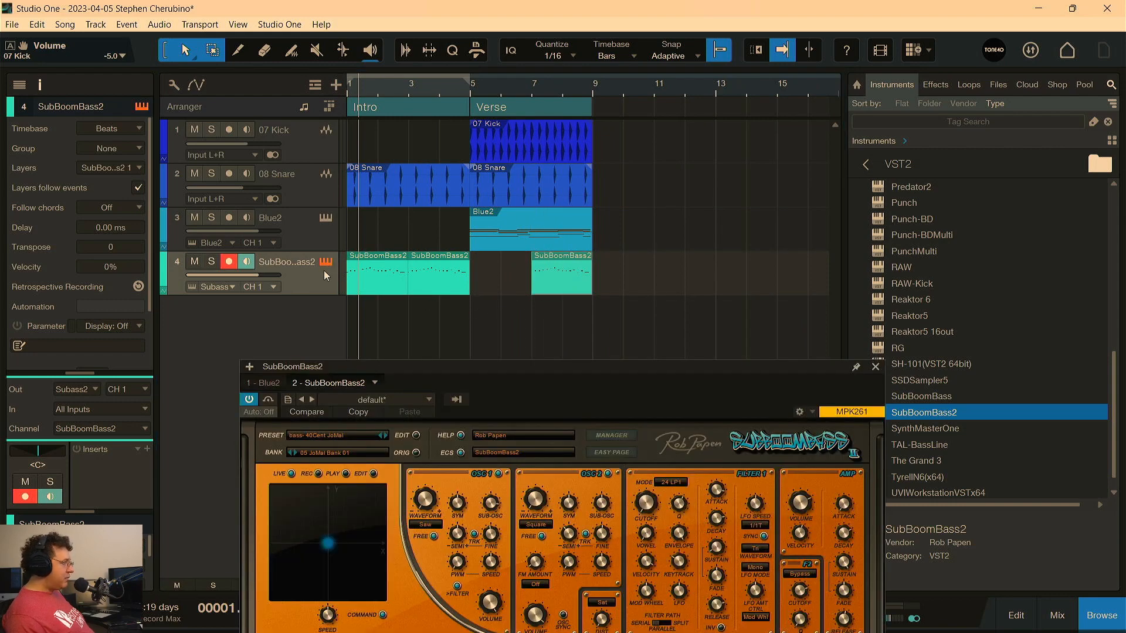
{"action": "left_click", "coordinate": [875, 367]}
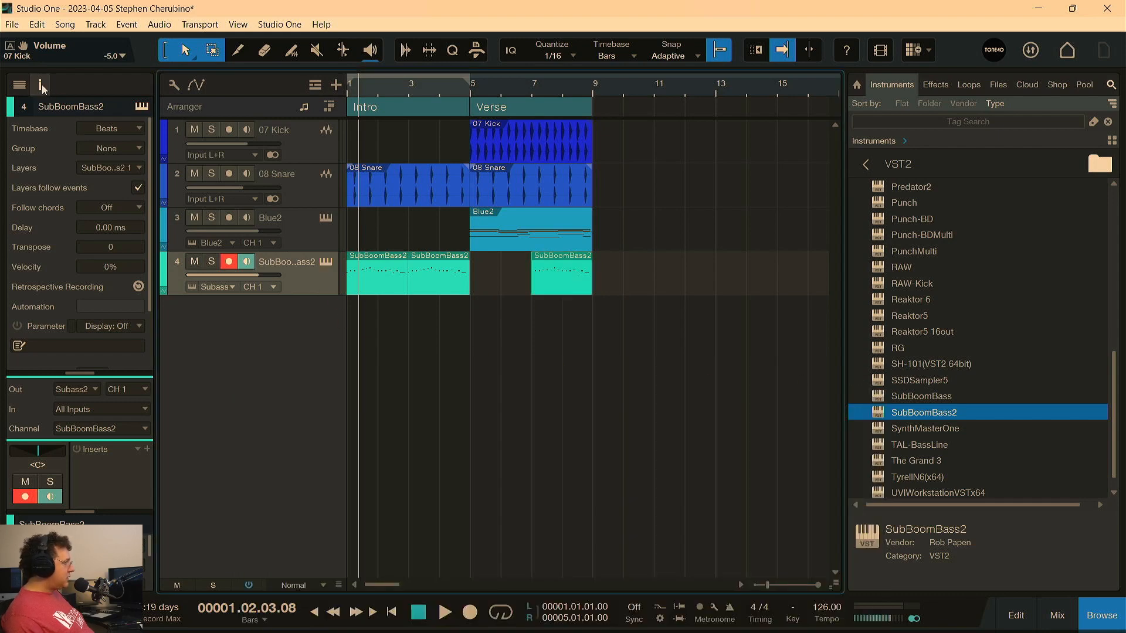
Insert Pro EQ on the SubBoomBass2 channel
{"action": "scroll", "coordinate": [80, 264], "scroll_direction": "down", "scroll_amount": 5}
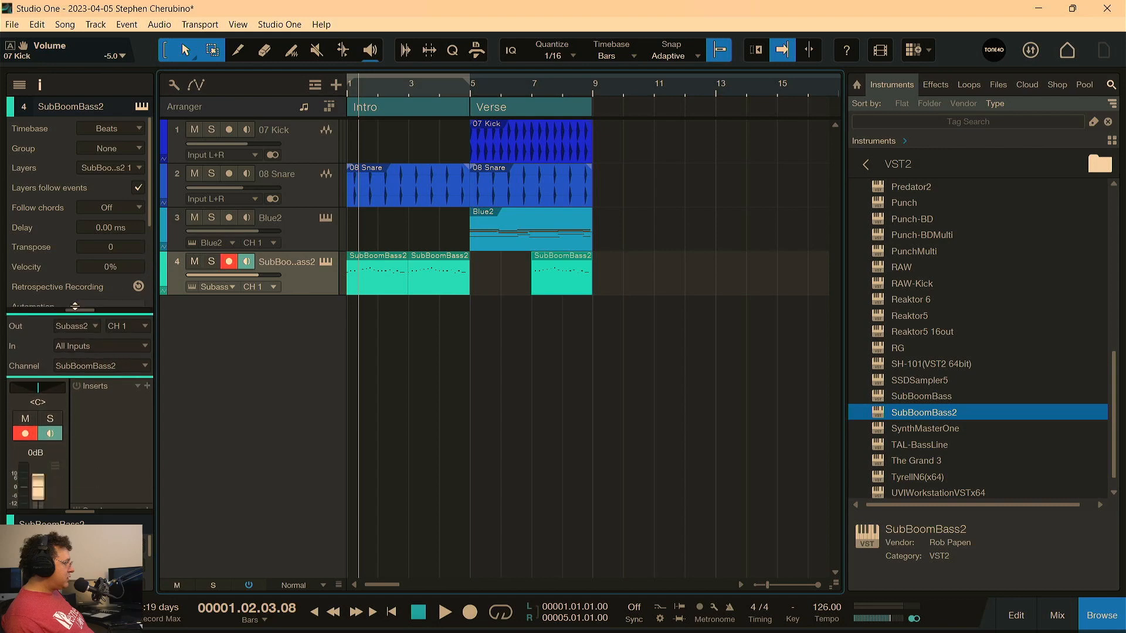
{"action": "left_click", "coordinate": [147, 200]}
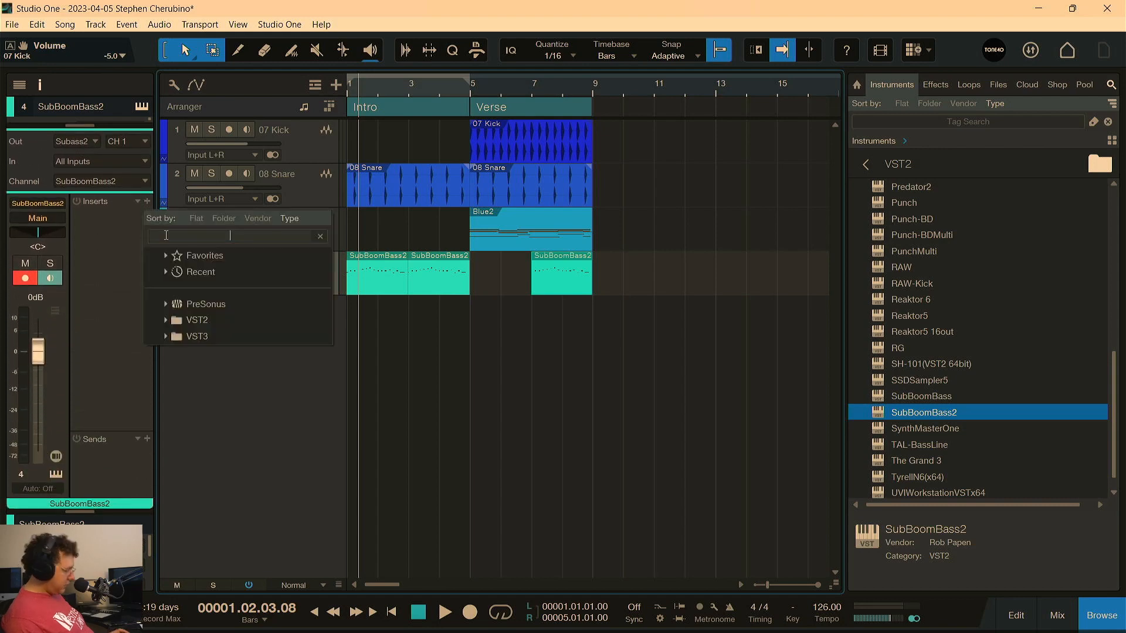
{"action": "type", "text": "pro"}
{"action": "double_click", "coordinate": [188, 303]}
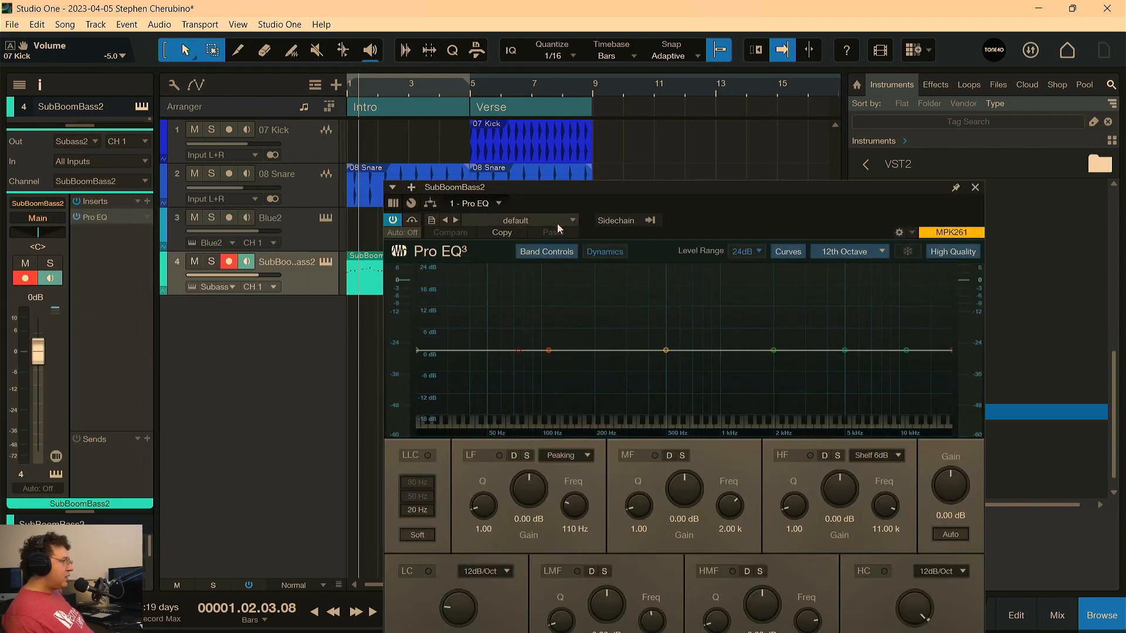
{"action": "mouse_move", "coordinate": [575, 191]}
{"action": "left_mouse_down"}
{"action": "mouse_move", "coordinate": [752, 131]}
{"action": "mouse_move", "coordinate": [750, 117]}
{"action": "mouse_move", "coordinate": [628, 124]}
{"action": "mouse_move", "coordinate": [492, 110]}
{"action": "mouse_move", "coordinate": [568, 125]}
{"action": "mouse_move", "coordinate": [634, 292]}
{"action": "mouse_move", "coordinate": [706, 224]}
{"action": "mouse_move", "coordinate": [736, 138]}
{"action": "left_mouse_up"}
Enable the Pro EQ low cut and set its frequency to 437 Hz while listening from bar 7
{"action": "left_click", "coordinate": [534, 92]}
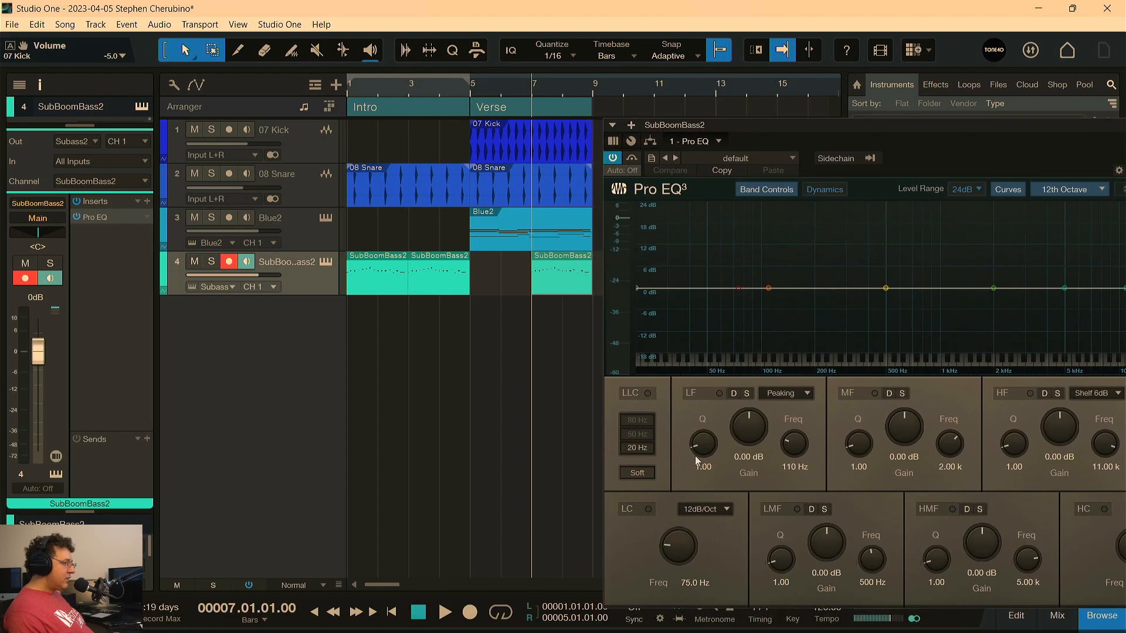
{"action": "left_click", "coordinate": [647, 508]}
{"action": "left_click_drag", "start_coordinate": [678, 552], "coordinate": [583, 151]}
{"action": "key", "text": "space"}
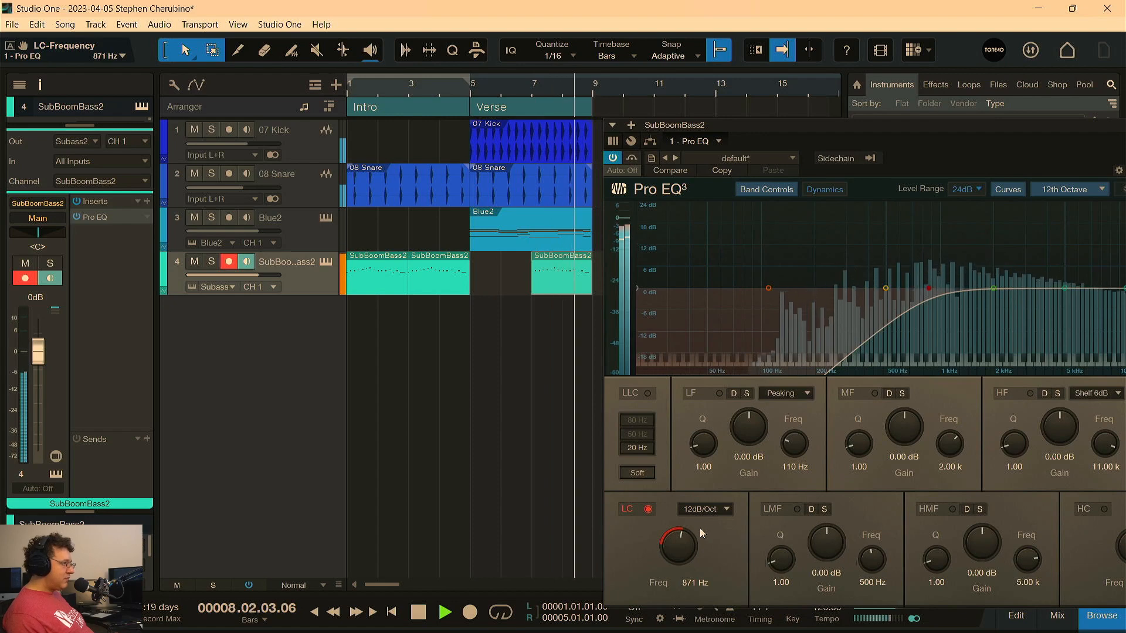
{"action": "key", "text": "space"}
{"action": "left_click_drag", "start_coordinate": [680, 536], "coordinate": [681, 557]}
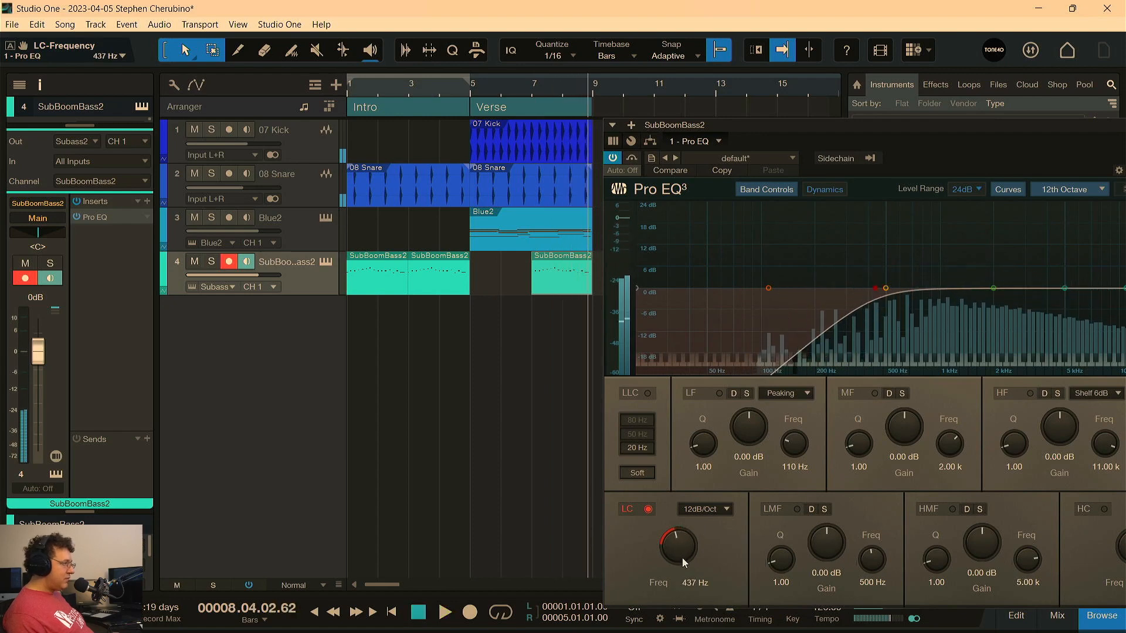
Automate the Pro EQ bypass on the bass track, on for bars 1 to 5 and off from bar 5
{"action": "left_click", "coordinate": [631, 158]}
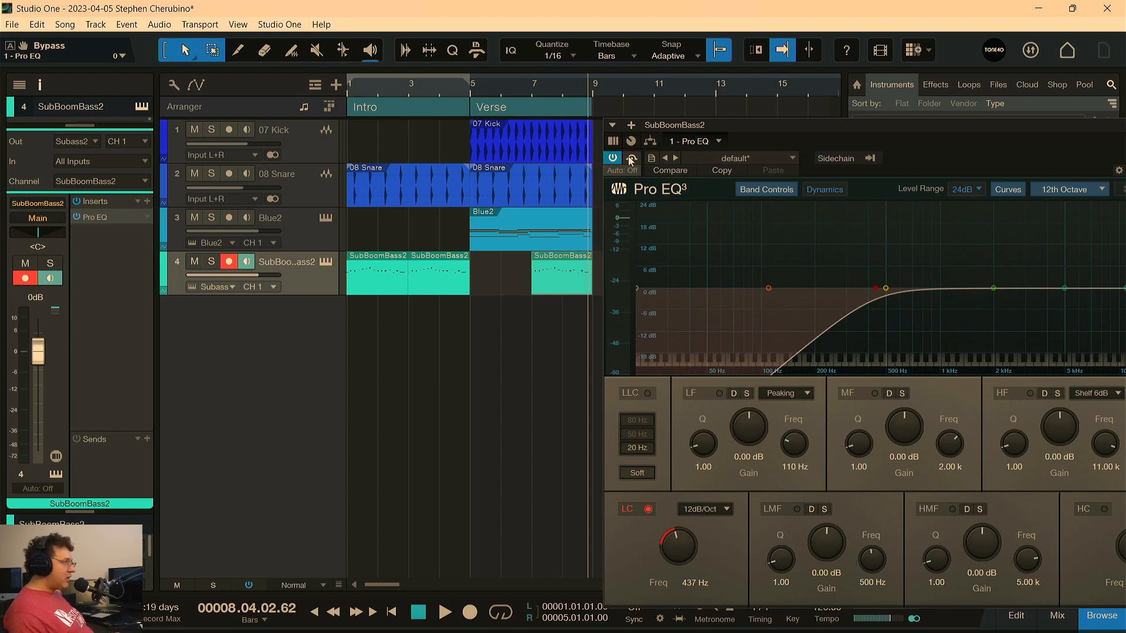
{"action": "right_click", "coordinate": [633, 164]}
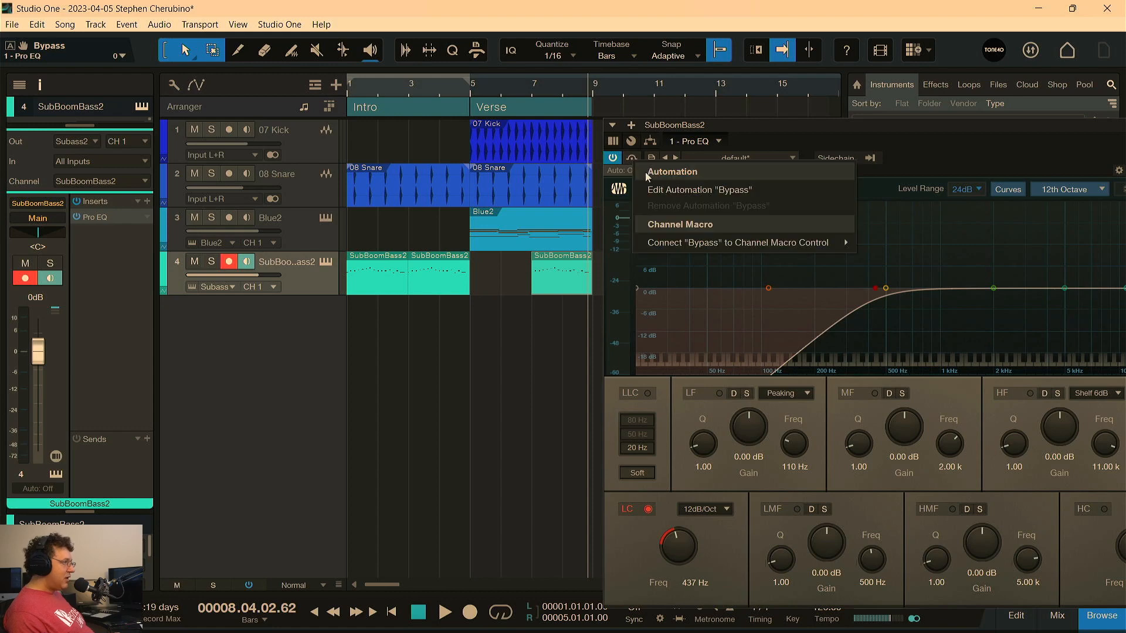
{"action": "left_click", "coordinate": [660, 191]}
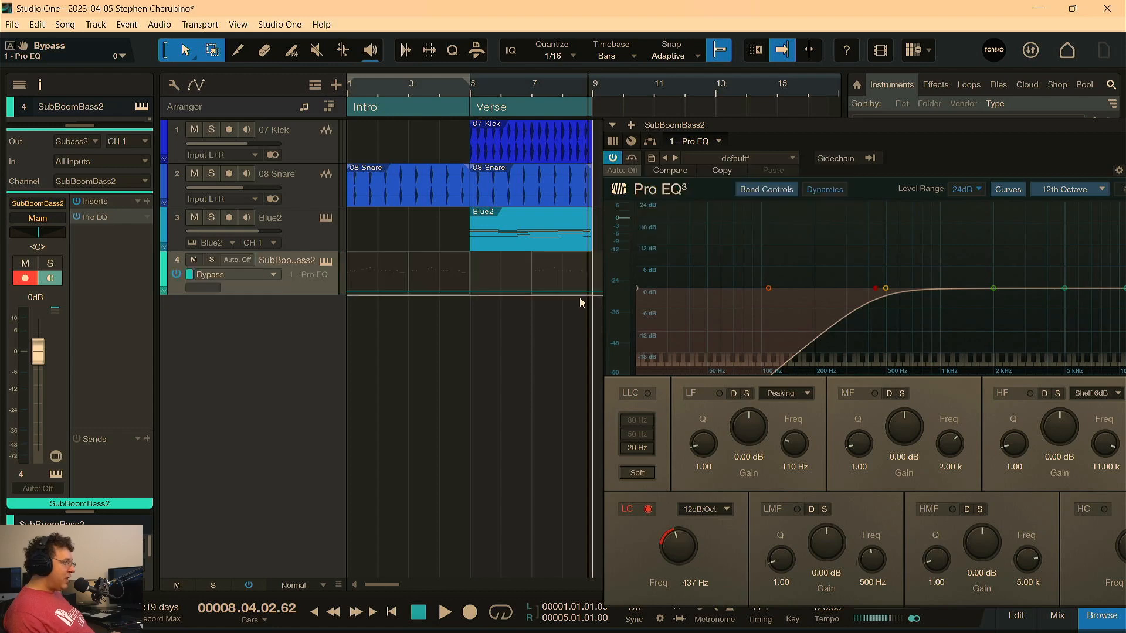
{"action": "left_click", "coordinate": [471, 292]}
{"action": "mouse_move", "coordinate": [470, 292]}
{"action": "left_mouse_down"}
{"action": "mouse_move", "coordinate": [469, 255]}
{"action": "mouse_move", "coordinate": [469, 296]}
{"action": "left_mouse_up"}
{"action": "left_click", "coordinate": [486, 257]}
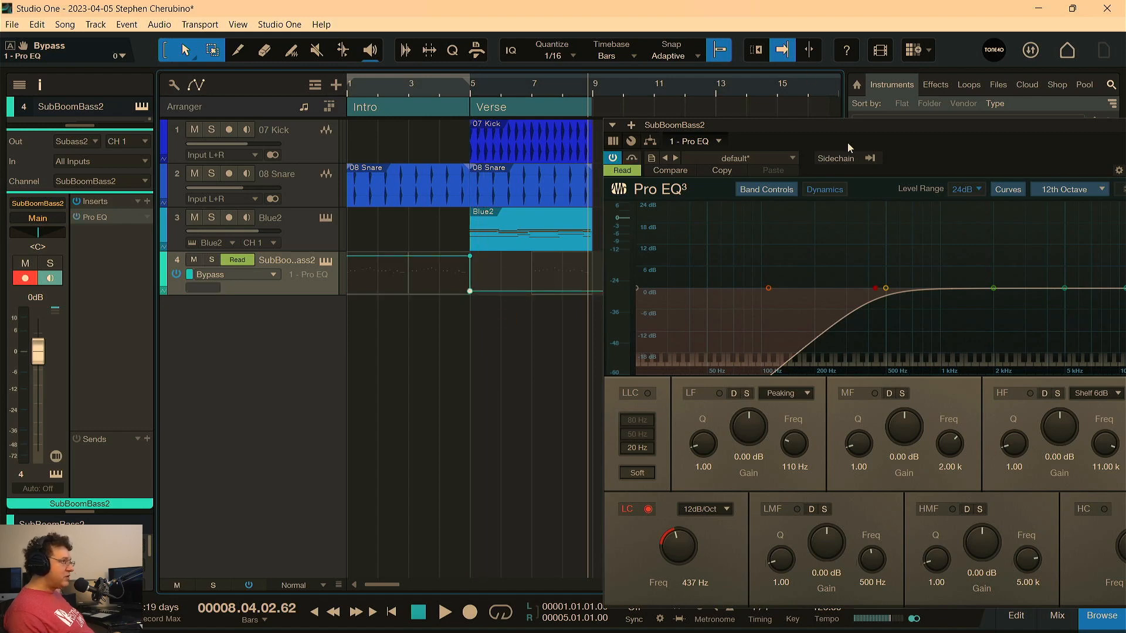
{"action": "left_click_drag", "start_coordinate": [836, 125], "coordinate": [731, 164]}
{"action": "left_click", "coordinate": [972, 149]}
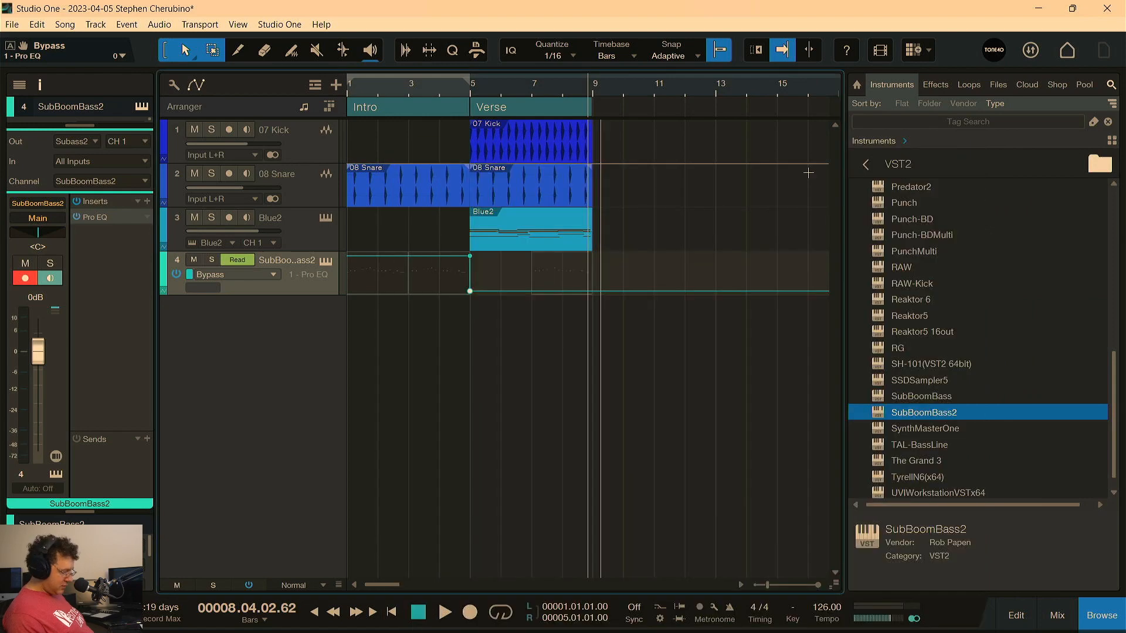
Play the song from the start and trim the intro snare part so it begins at bar 3
{"action": "key", "text": "space"}
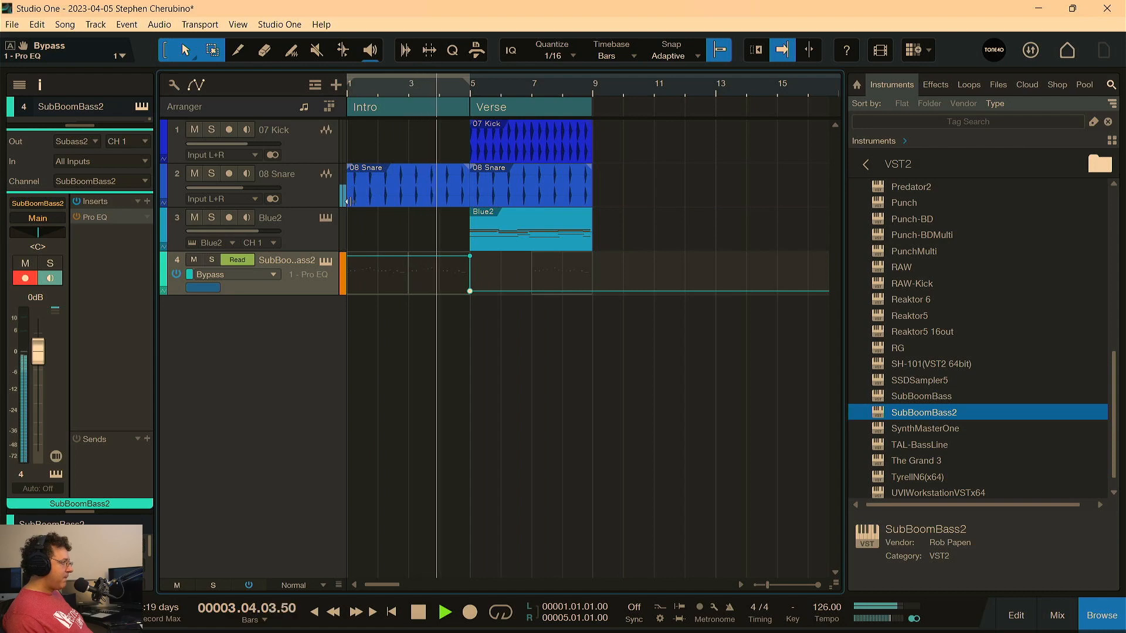
{"action": "left_click_drag", "start_coordinate": [345, 198], "coordinate": [431, 206]}
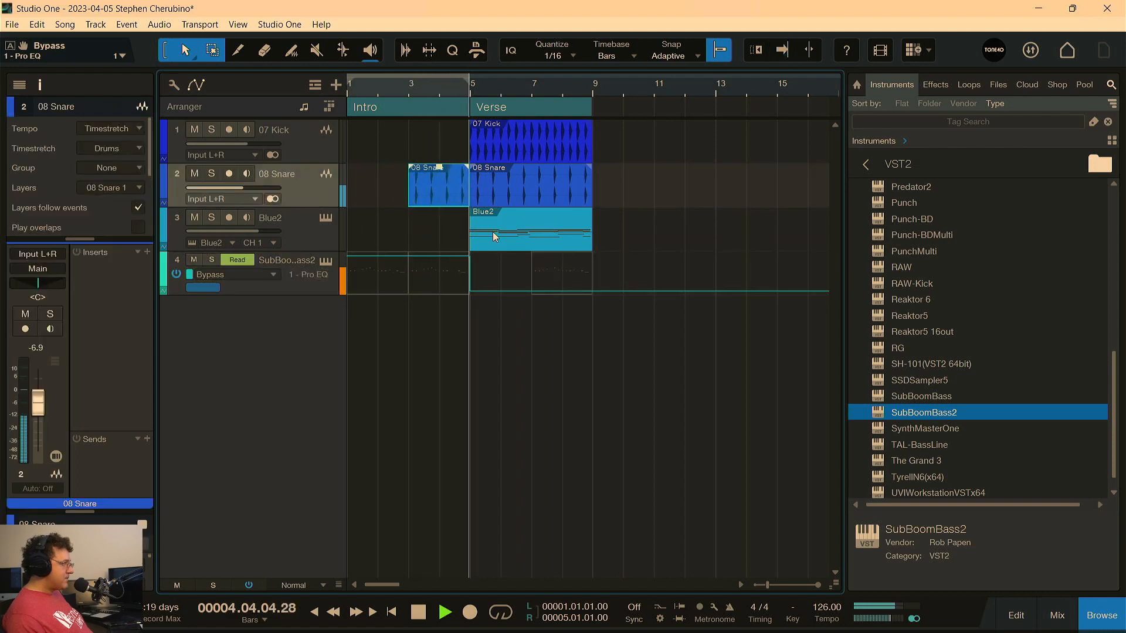
{"action": "mouse_move", "coordinate": [547, 90]}
{"action": "left_mouse_down"}
{"action": "mouse_move", "coordinate": [548, 108]}
{"action": "mouse_move", "coordinate": [534, 98]}
{"action": "left_mouse_up"}
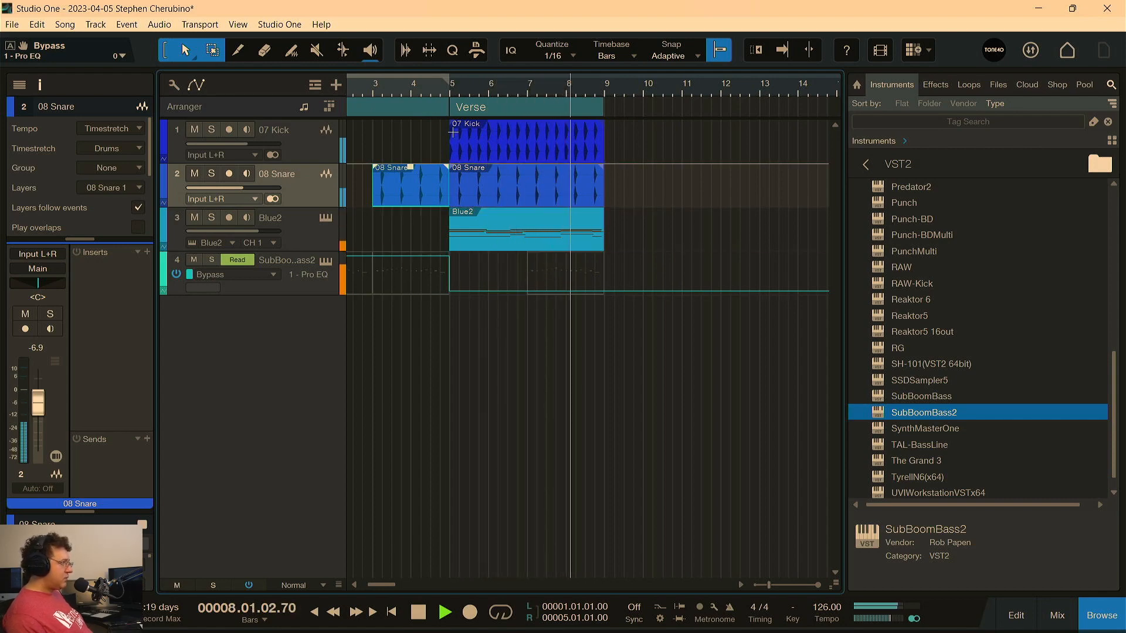
{"action": "key", "text": "space"}
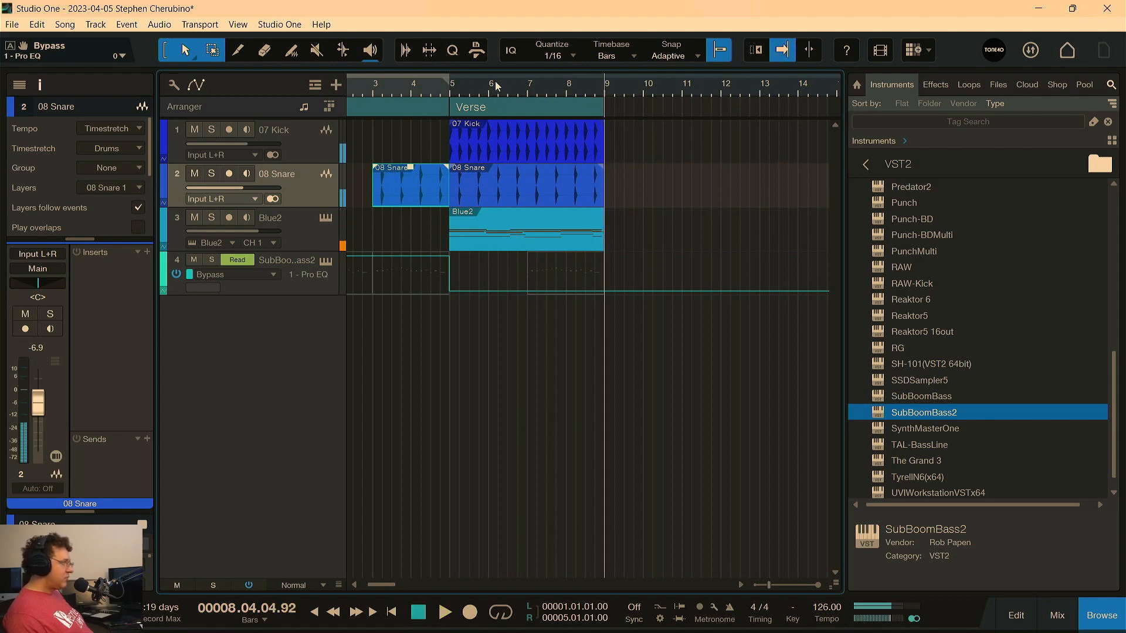
Copy the verse kick part to bar 1 so it fills the intro
{"action": "left_click_drag", "start_coordinate": [496, 85], "coordinate": [540, 87]}
{"action": "left_click", "coordinate": [547, 150]}
{"action": "left_click_drag", "start_coordinate": [547, 150], "coordinate": [407, 151]}
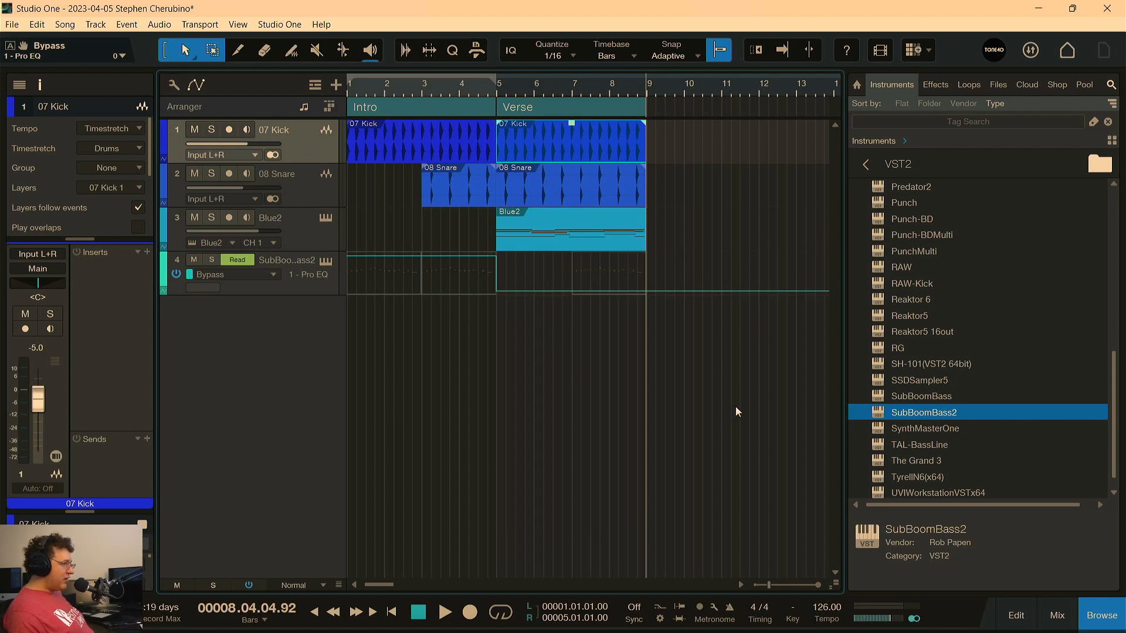
Add SynthMasterOne as a new instrument track and decline its update
{"action": "left_click_drag", "start_coordinate": [878, 434], "coordinate": [553, 328]}
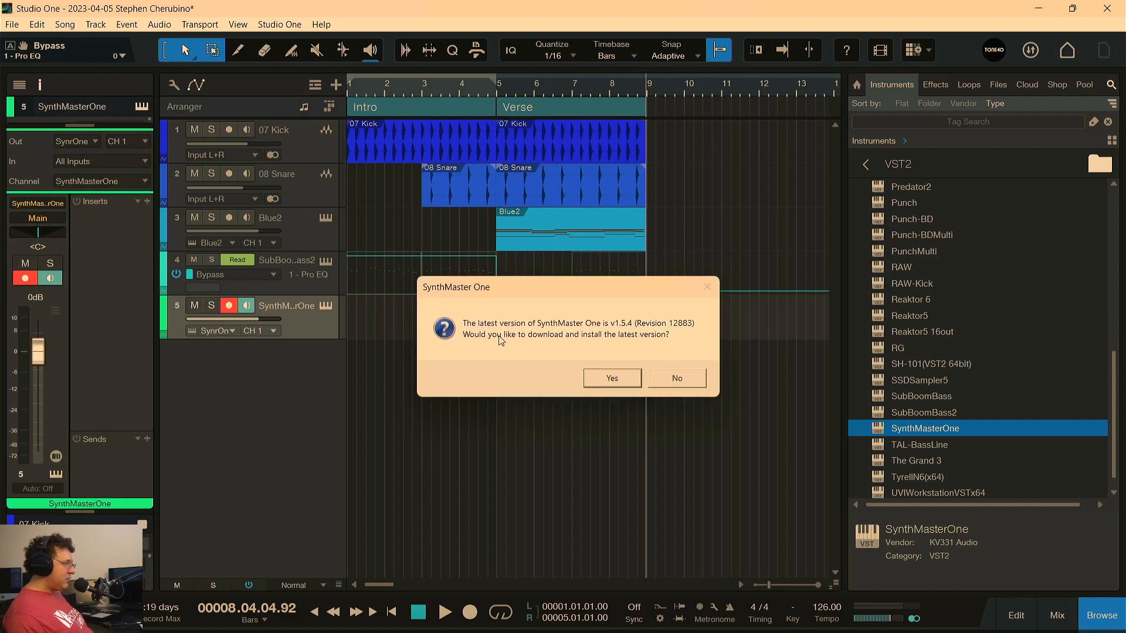
{"action": "left_click", "coordinate": [677, 379]}
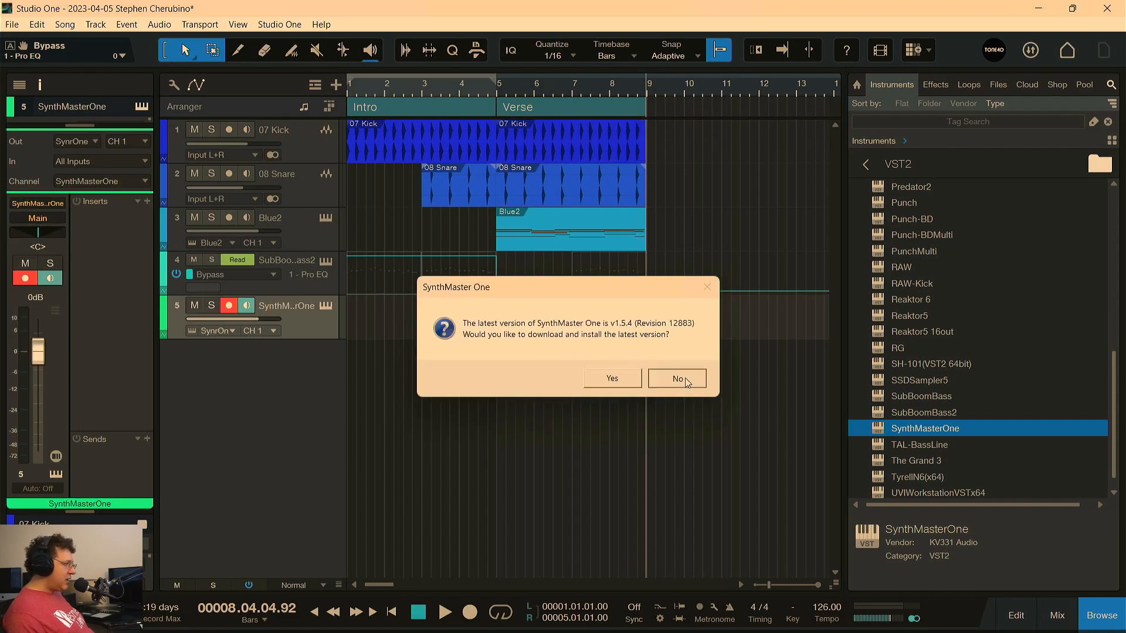
{"action": "left_click_drag", "start_coordinate": [565, 369], "coordinate": [744, 55]}
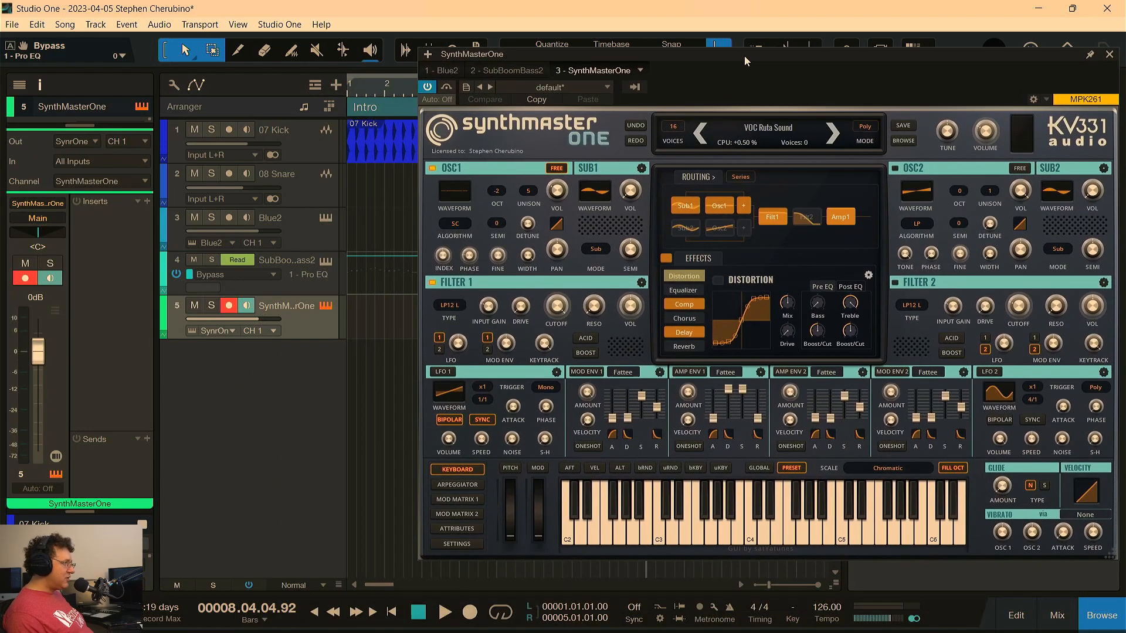
Open the preset browser in SynthMaster One
{"action": "right_click", "coordinate": [778, 130]}
{"action": "right_click", "coordinate": [767, 128]}
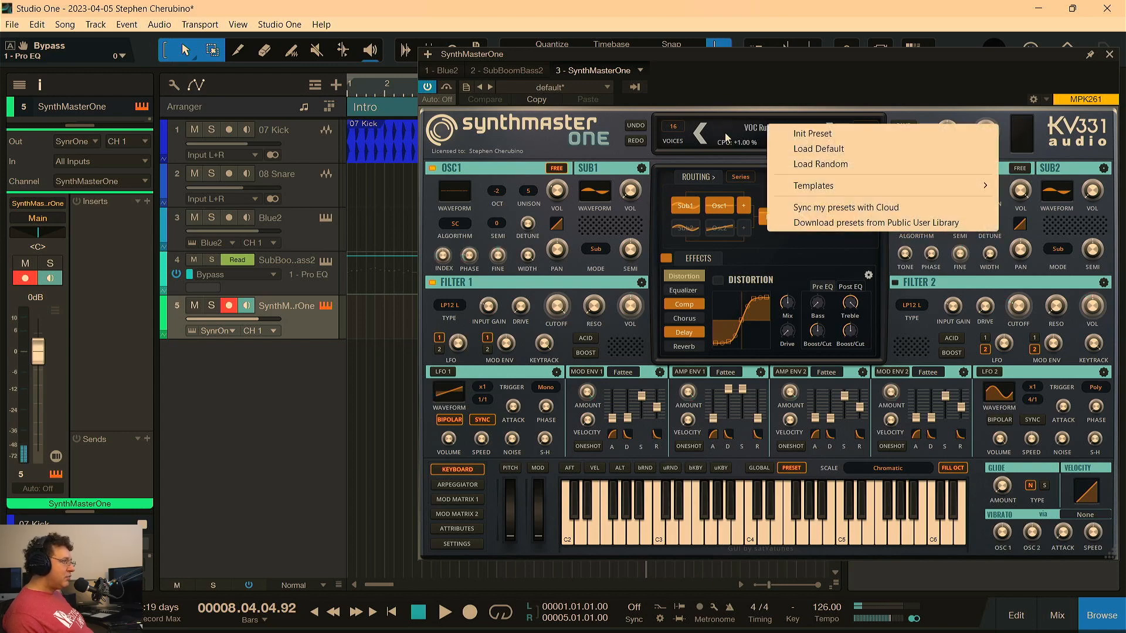
{"action": "right_click", "coordinate": [726, 137]}
{"action": "left_click", "coordinate": [915, 104]}
{"action": "left_click", "coordinate": [756, 128]}
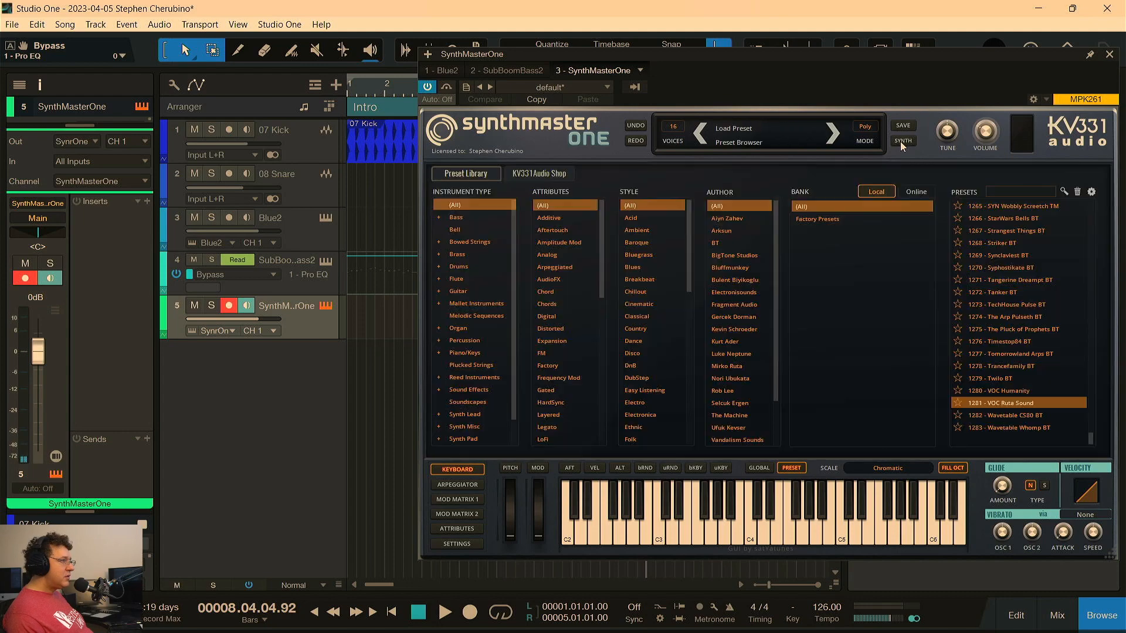
Filter the SynthMaster One presets to the Bass instrument type and audition BAS BullFrog Bass
{"action": "left_click", "coordinate": [469, 217]}
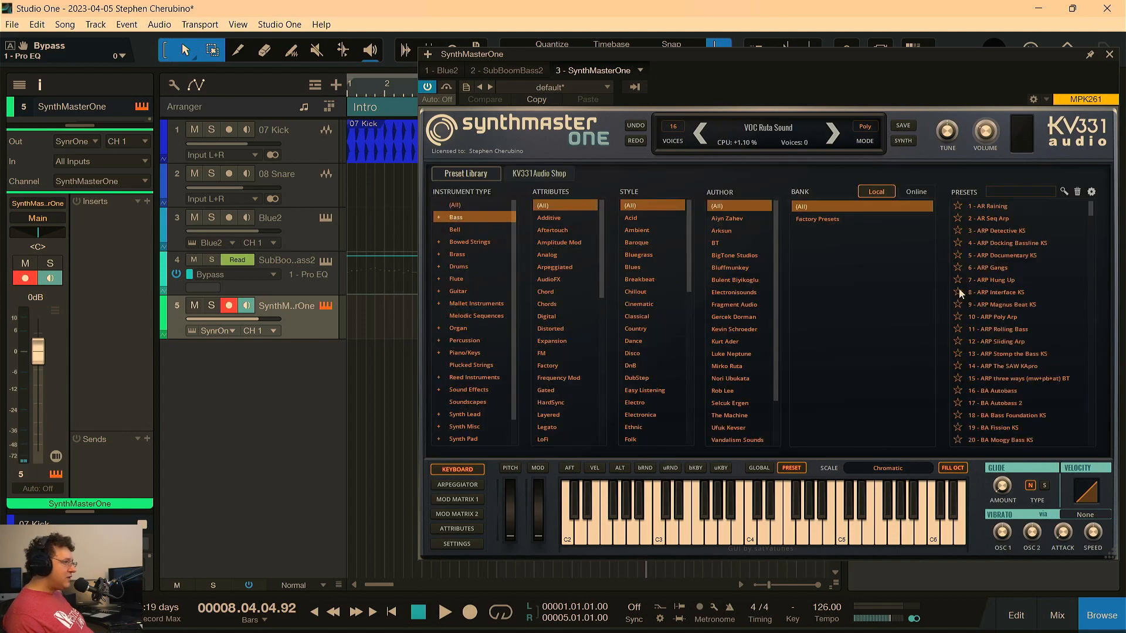
{"action": "scroll", "coordinate": [1008, 346], "scroll_direction": "down", "scroll_amount": 5}
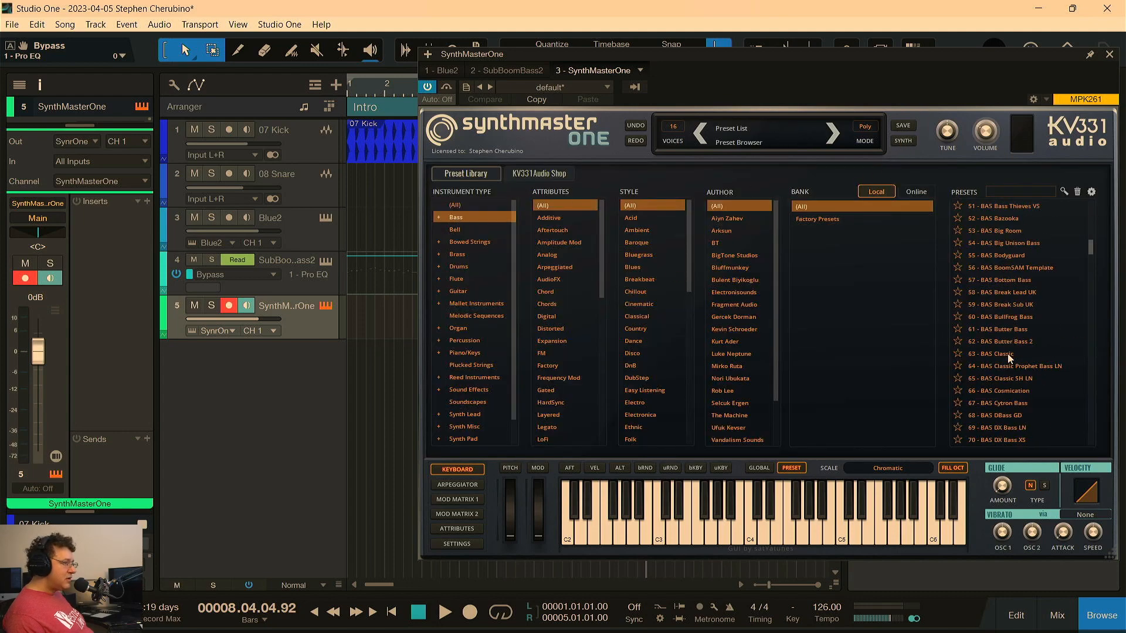
{"action": "left_click", "coordinate": [1004, 317]}
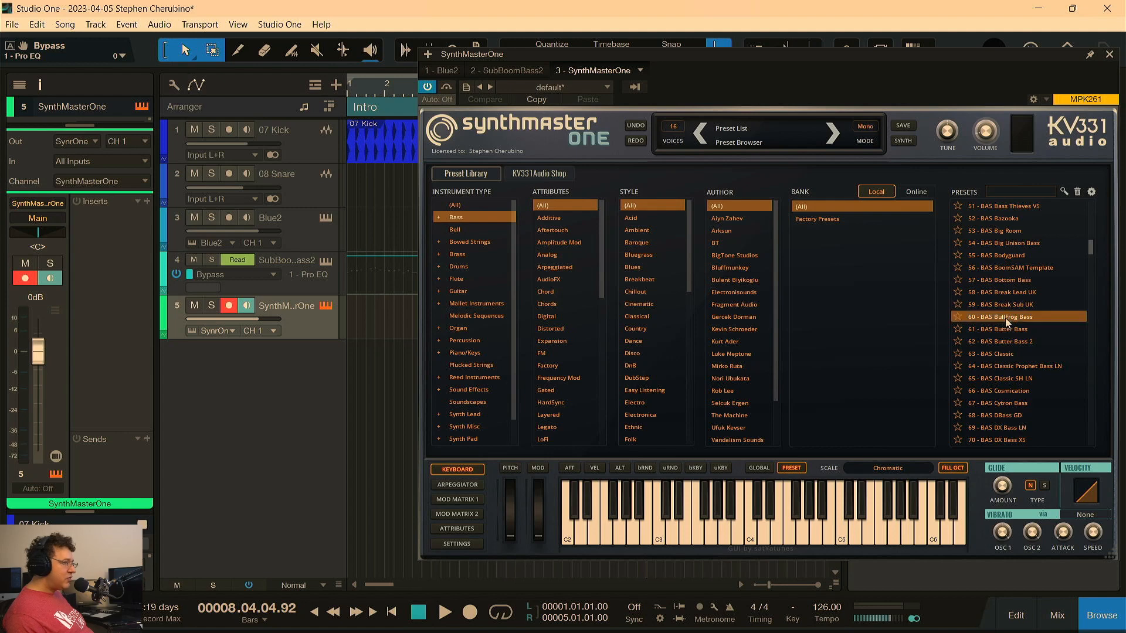
{"action": "left_click", "coordinate": [755, 533]}
{"action": "left_click", "coordinate": [721, 537]}
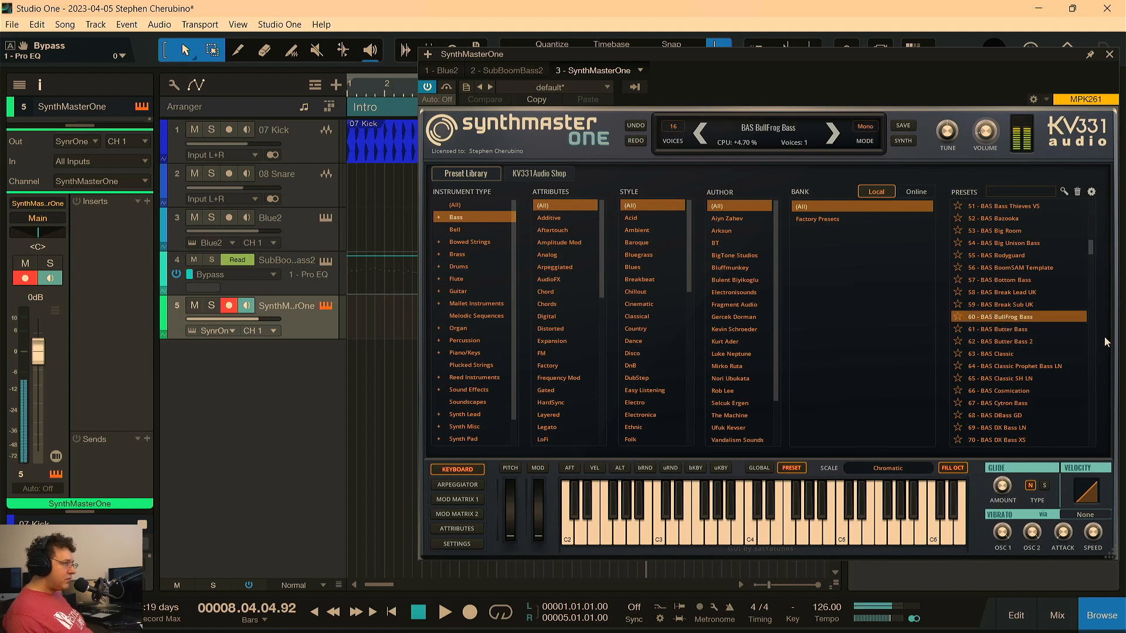
Load the BAS Butter Bass preset, audition a few notes and close the instrument window
{"action": "left_click", "coordinate": [1008, 330]}
{"action": "left_click", "coordinate": [733, 523]}
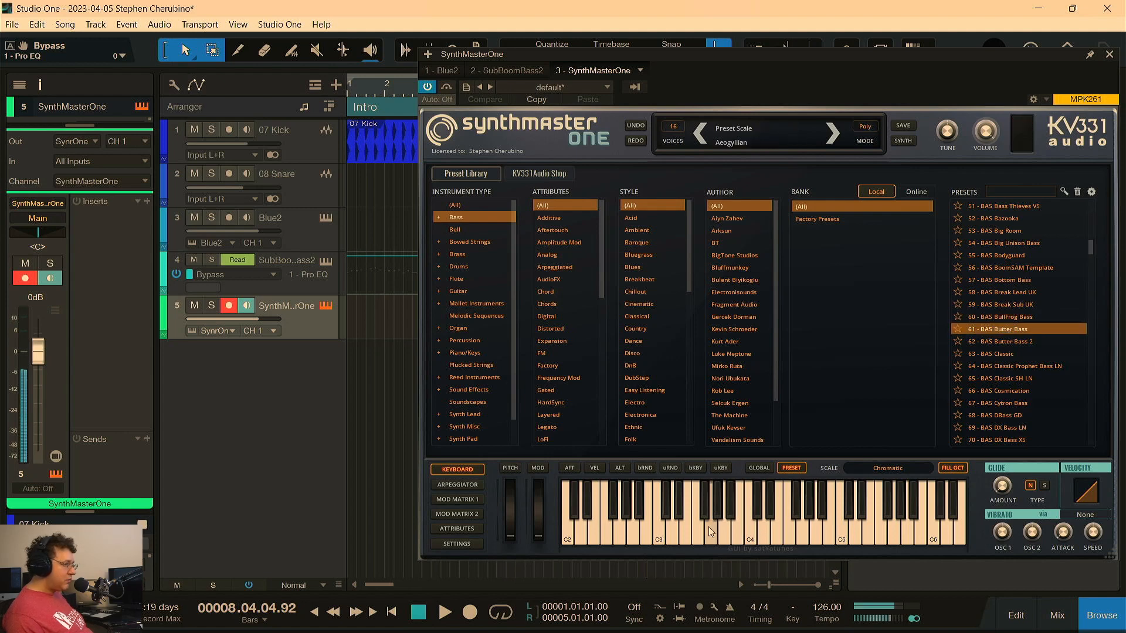
{"action": "left_click", "coordinate": [712, 527]}
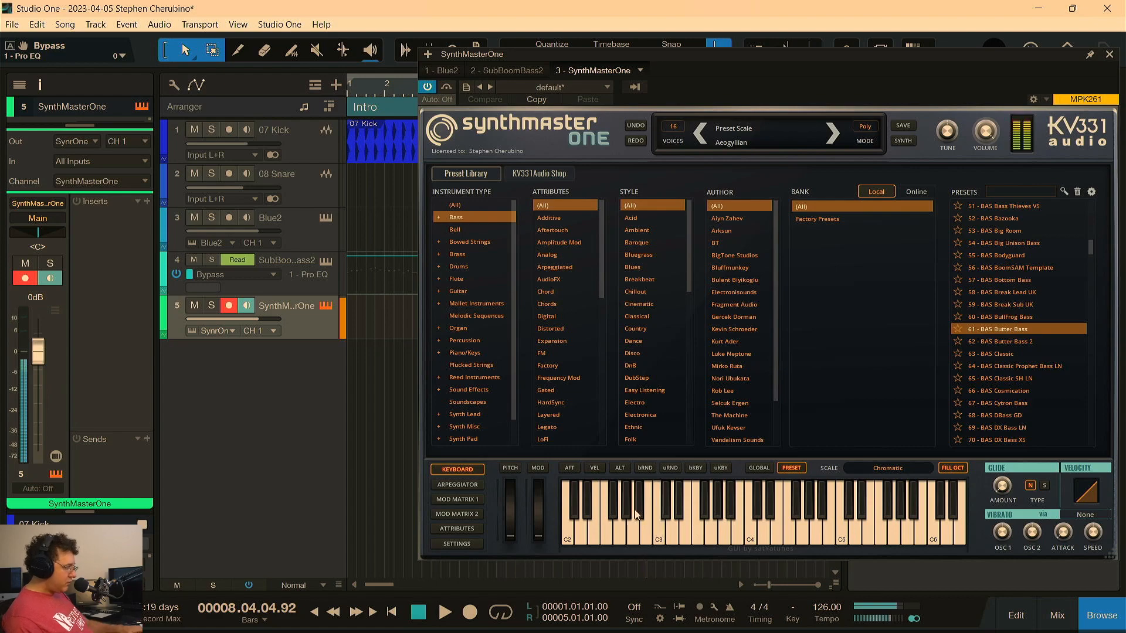
{"action": "left_click", "coordinate": [635, 509]}
{"action": "left_click", "coordinate": [632, 528]}
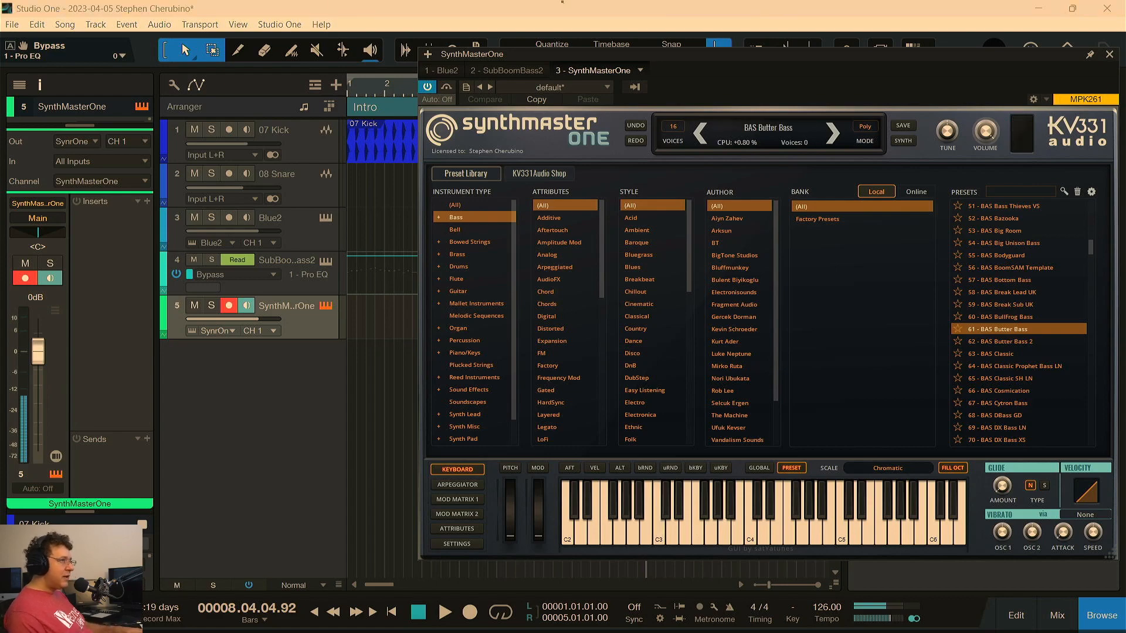
{"action": "left_click", "coordinate": [1109, 55]}
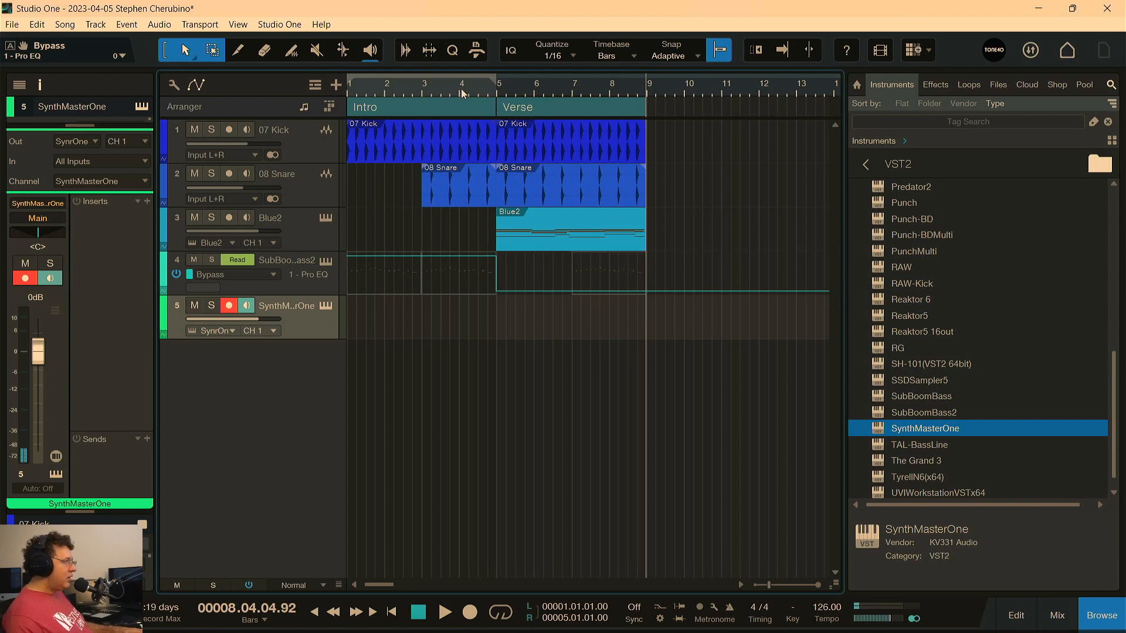
Place the playback cursor at bar 5 and turn on the metronome precount
{"action": "left_click", "coordinate": [496, 88]}
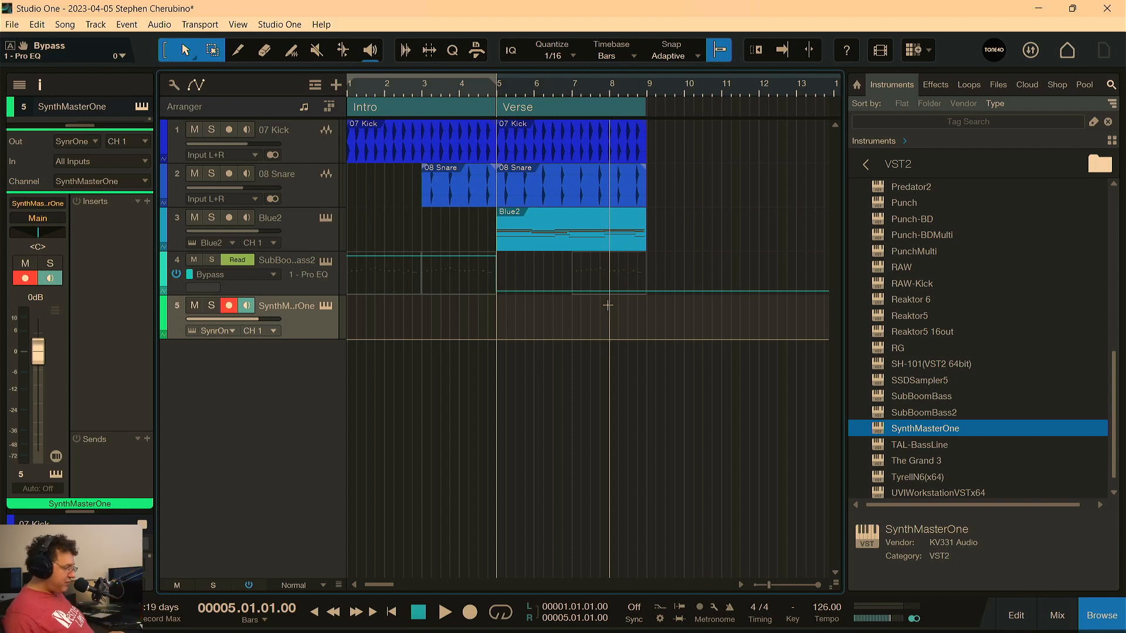
{"action": "left_click", "coordinate": [700, 607]}
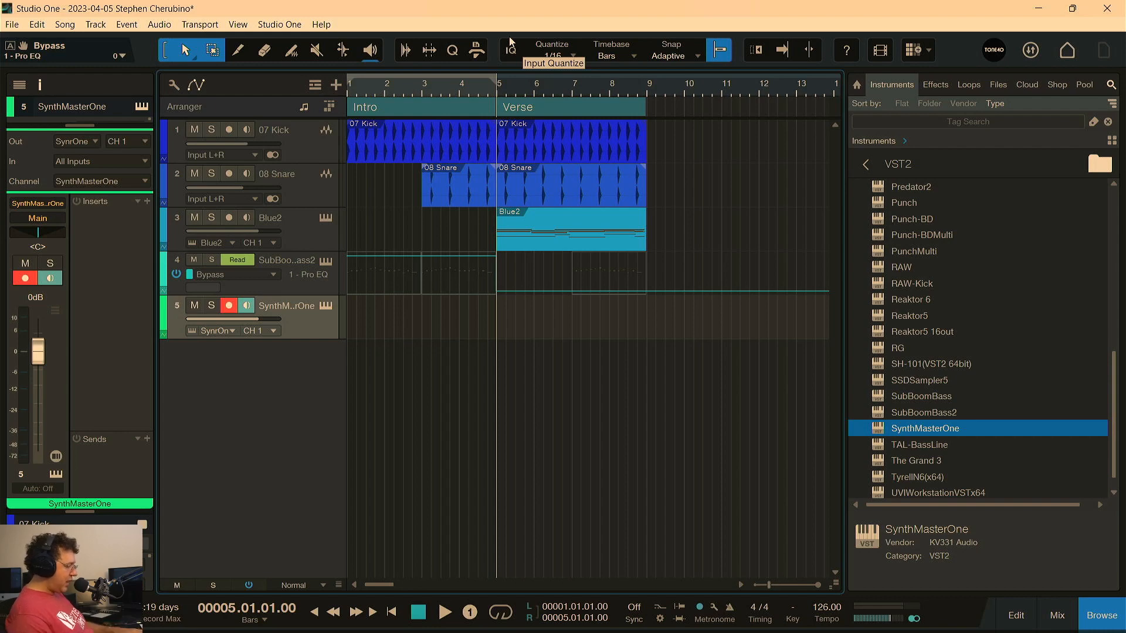
Record a trial SynthMaster One take over the verse and undo it
{"action": "key", "text": "KP_Multiply"}
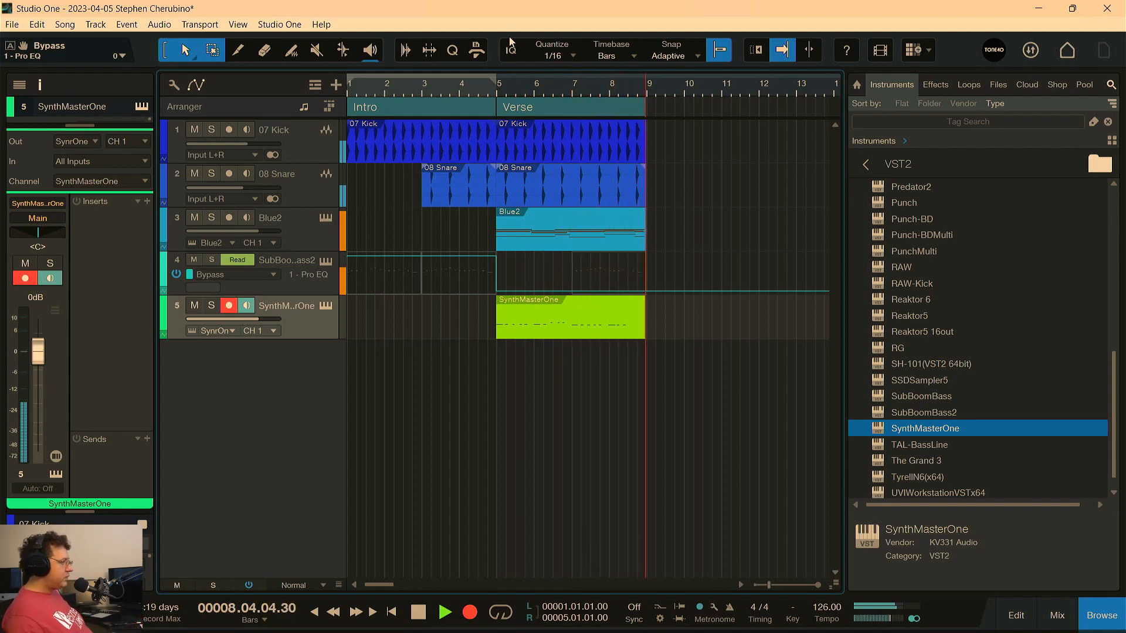
{"action": "key", "text": "space"}
{"action": "key", "text": "ctrl+z"}
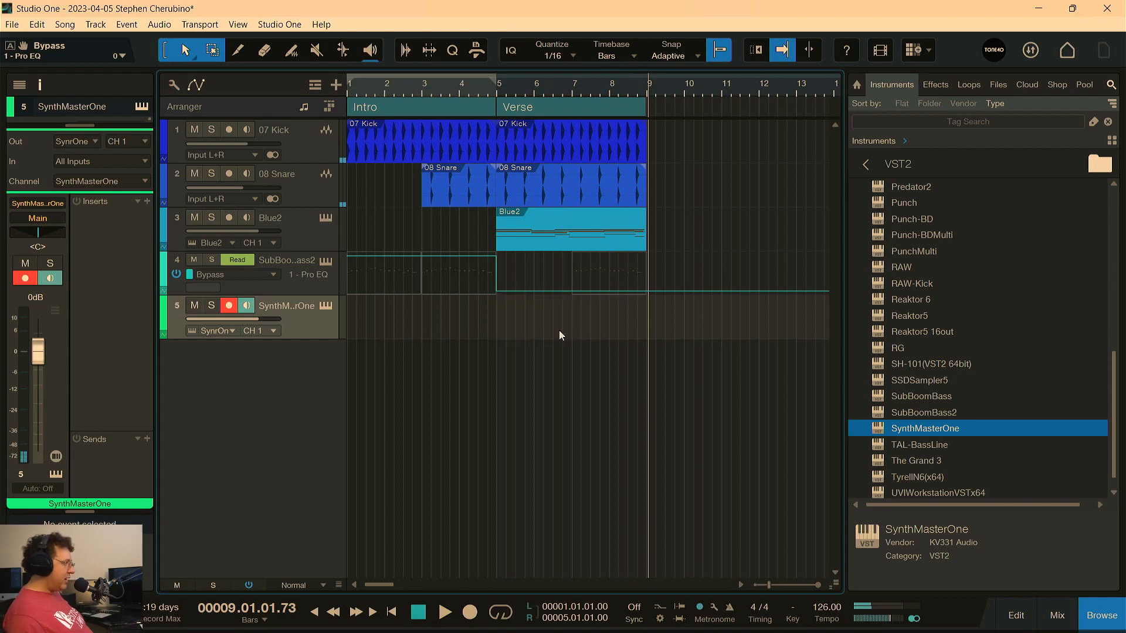
Record a SynthMaster One bass part over the verse, starting at bar 5 and stopping at bar 9
{"action": "left_click", "coordinate": [497, 93]}
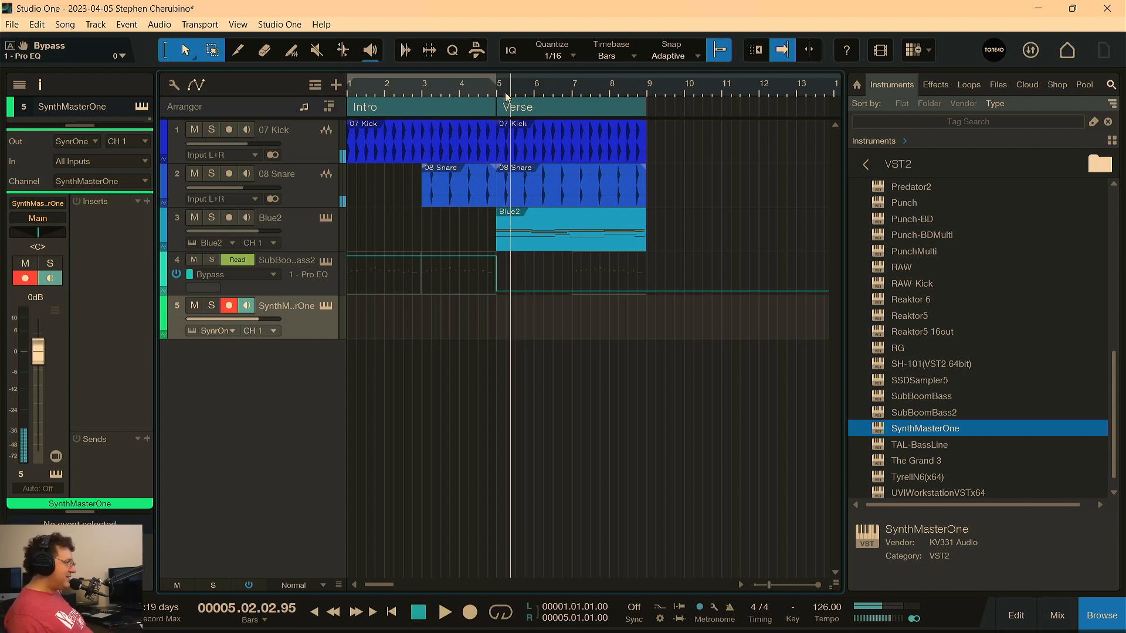
{"action": "left_click", "coordinate": [498, 92]}
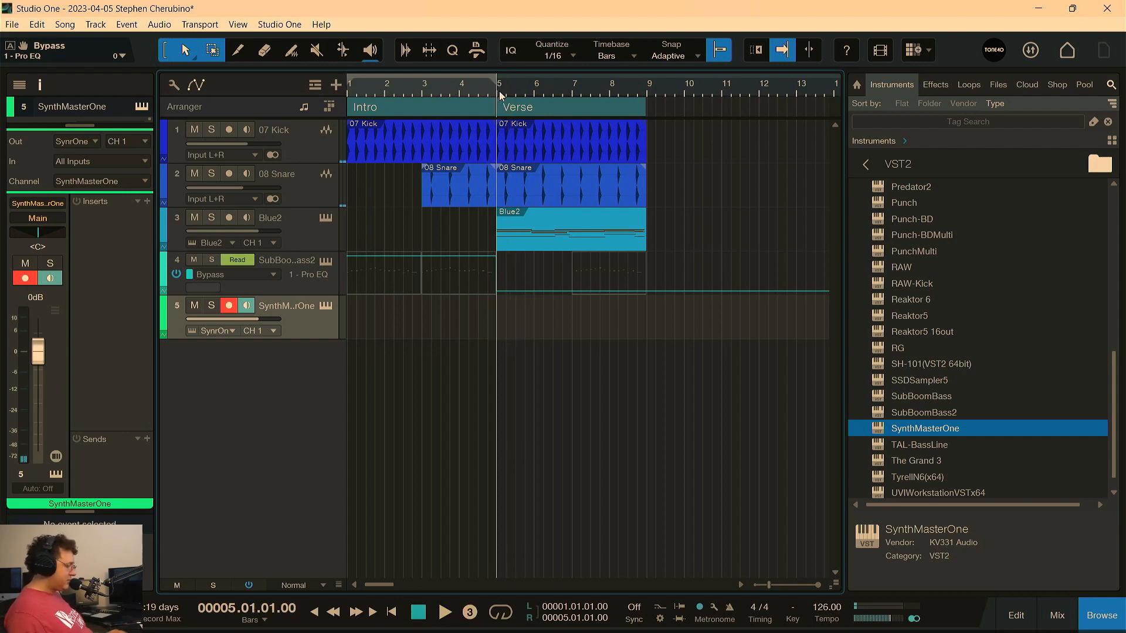
{"action": "key", "text": "KP_Multiply"}
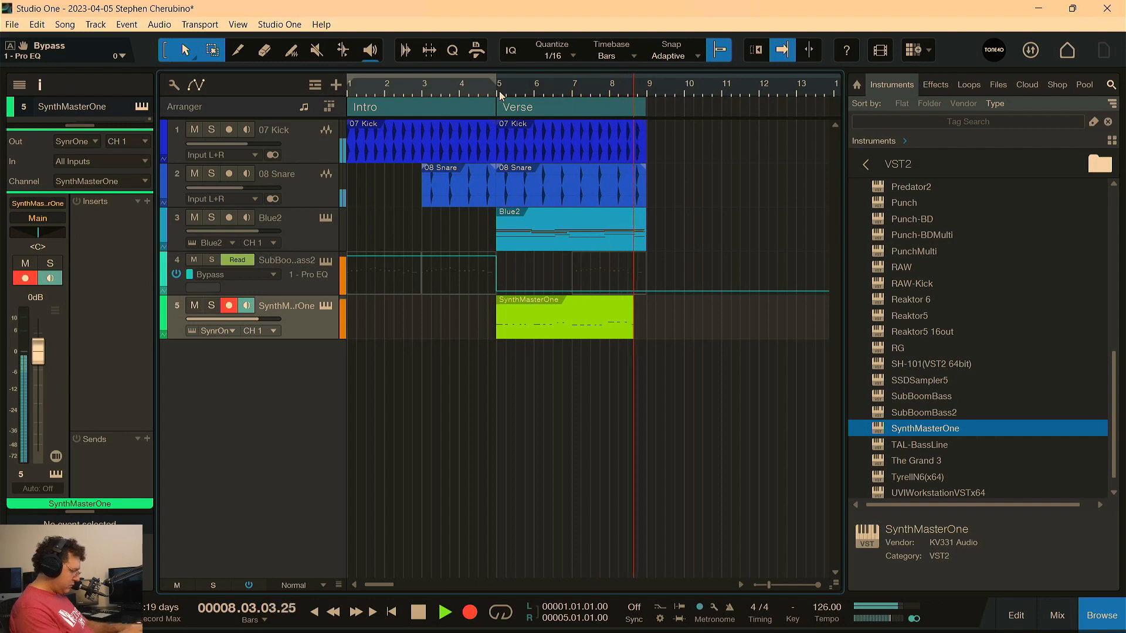
{"action": "key", "text": "space"}
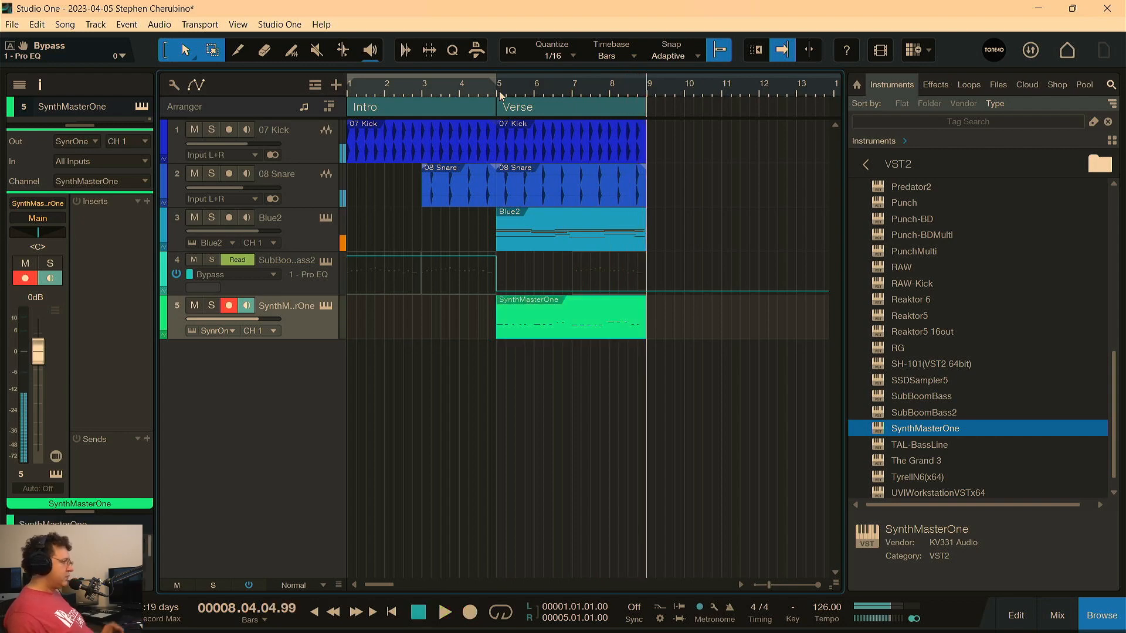
Open the recorded SynthMaster One part for note editing, move the third A1 note of bar 5 to 5.02.03, and play it back
{"action": "double_click", "coordinate": [574, 329]}
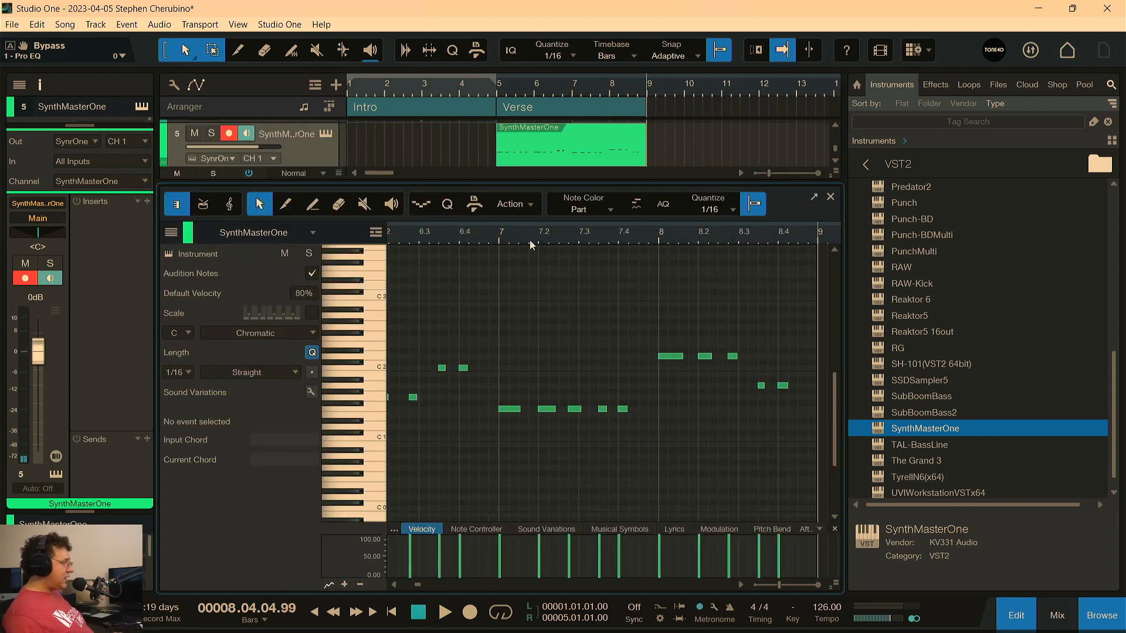
{"action": "left_click_drag", "start_coordinate": [529, 240], "coordinate": [572, 214]}
{"action": "left_click", "coordinate": [483, 239]}
{"action": "key", "text": "space"}
{"action": "left_click_drag", "start_coordinate": [484, 239], "coordinate": [539, 272]}
{"action": "key", "text": "space"}
{"action": "left_click", "coordinate": [507, 385]}
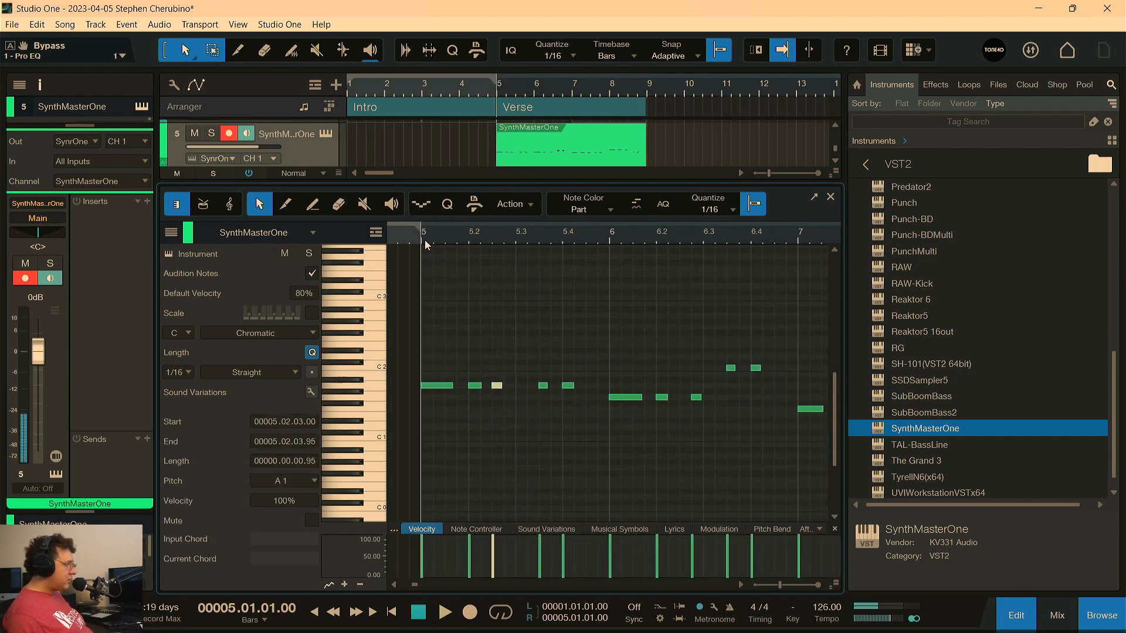
{"action": "key", "text": "space"}
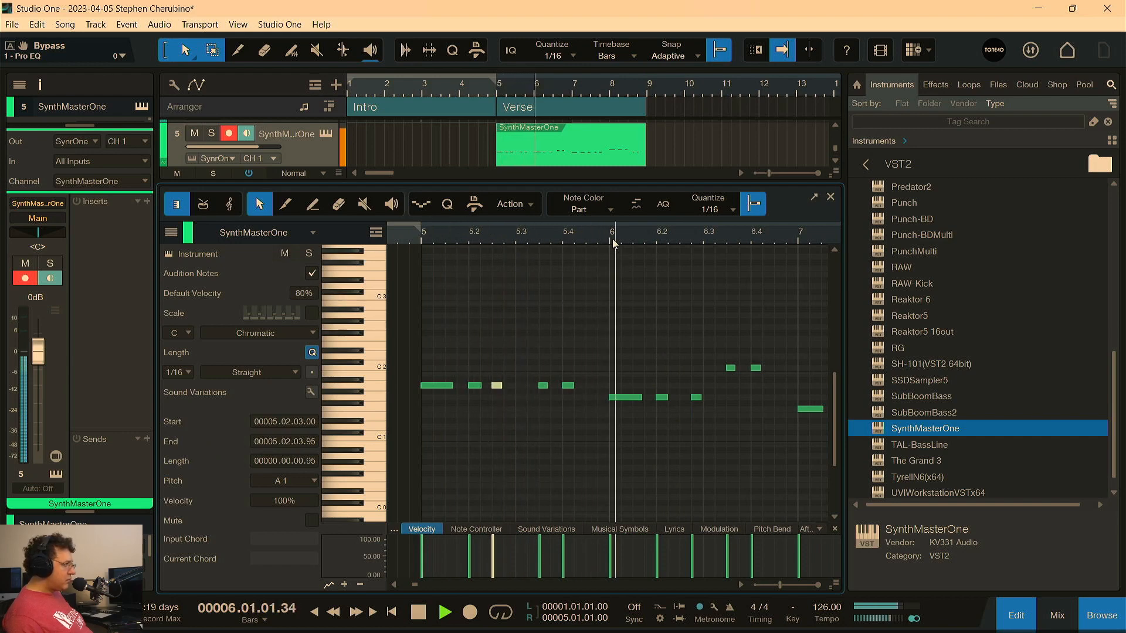
Move the third F1 note of bar 7 to 7.02.03, play the section back and close the note editor
{"action": "key", "text": "w"}
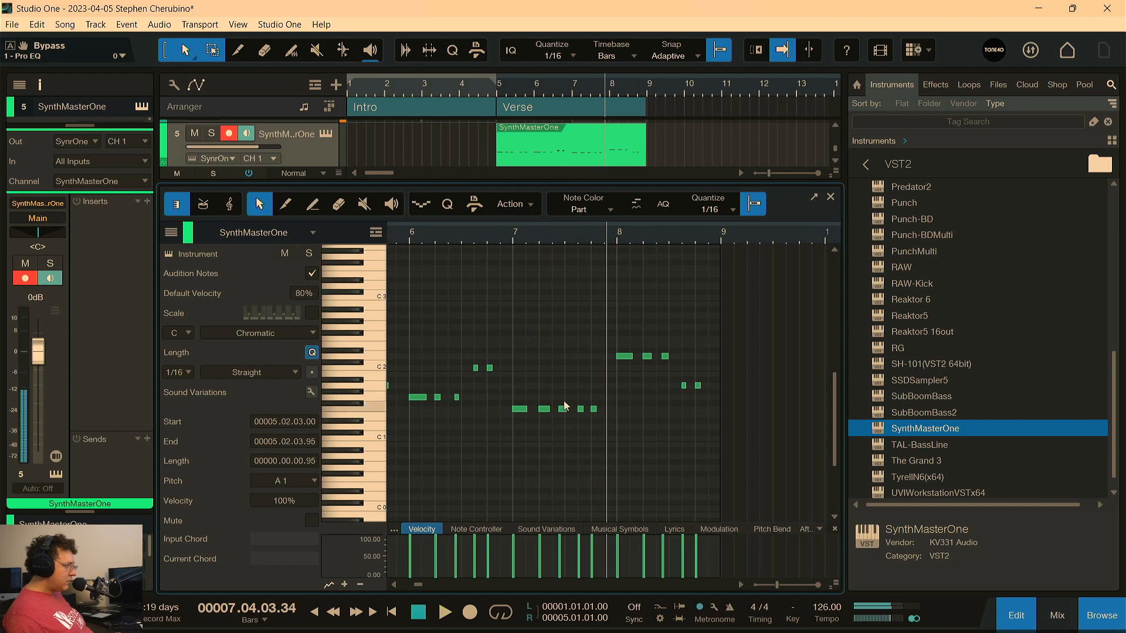
{"action": "key", "text": "e"}
{"action": "left_click_drag", "start_coordinate": [600, 407], "coordinate": [582, 409]}
{"action": "left_click", "coordinate": [462, 240]}
{"action": "key", "text": "space"}
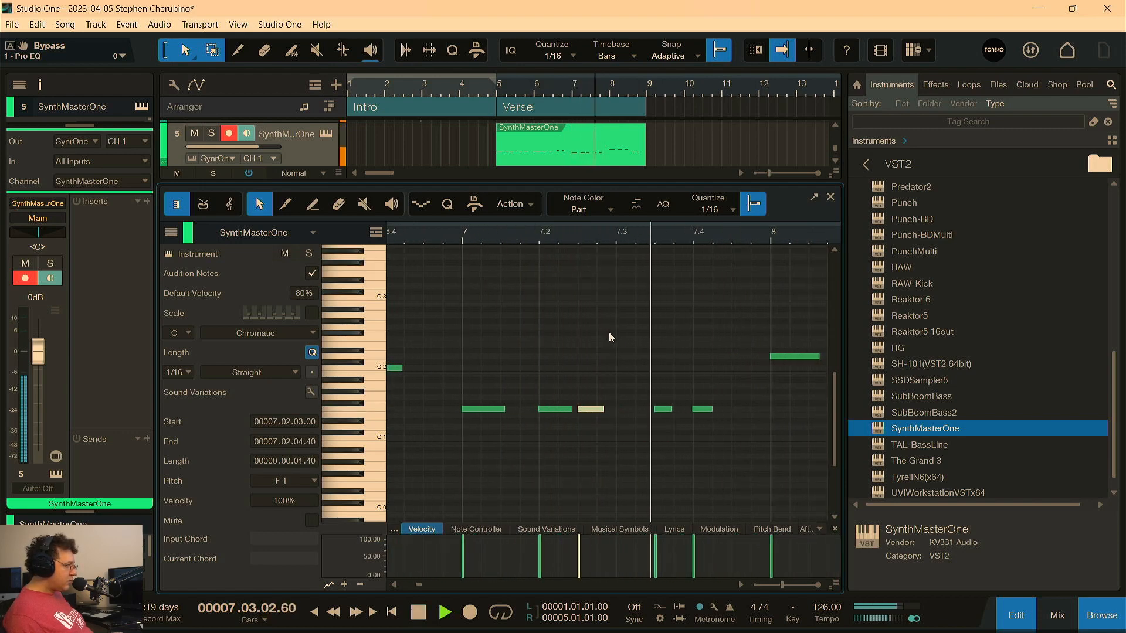
{"action": "key", "text": "w"}
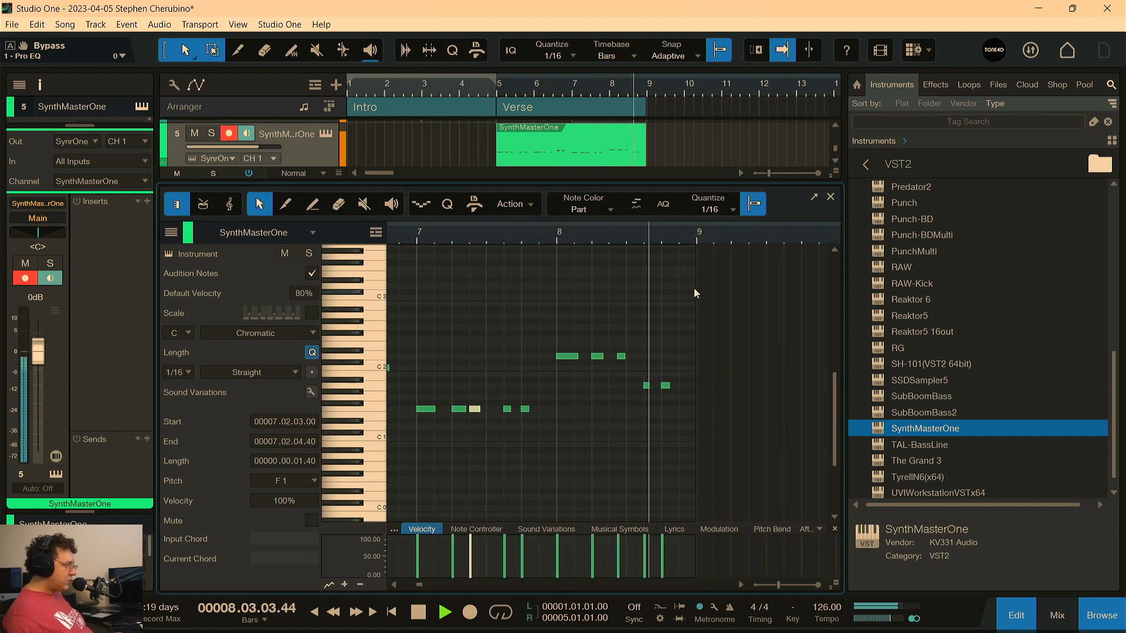
{"action": "key", "text": "space"}
{"action": "key", "text": "F2"}
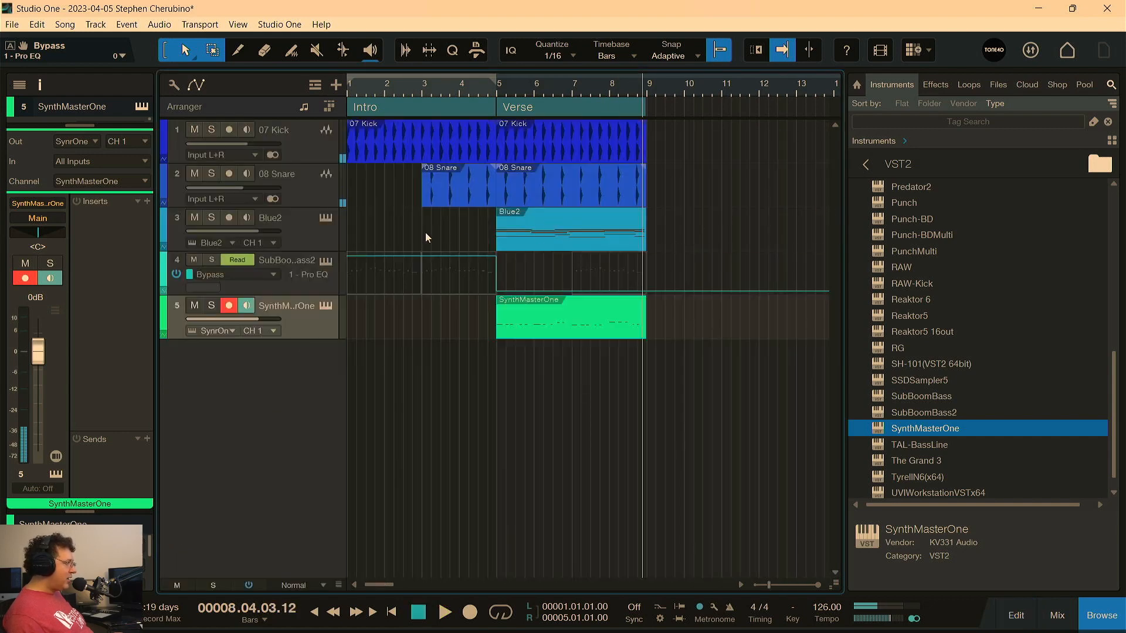
Solo the Blue2 track and play the verse from bar 5
{"action": "left_click", "coordinate": [210, 216]}
{"action": "left_click", "coordinate": [494, 93]}
{"action": "key", "text": "space"}
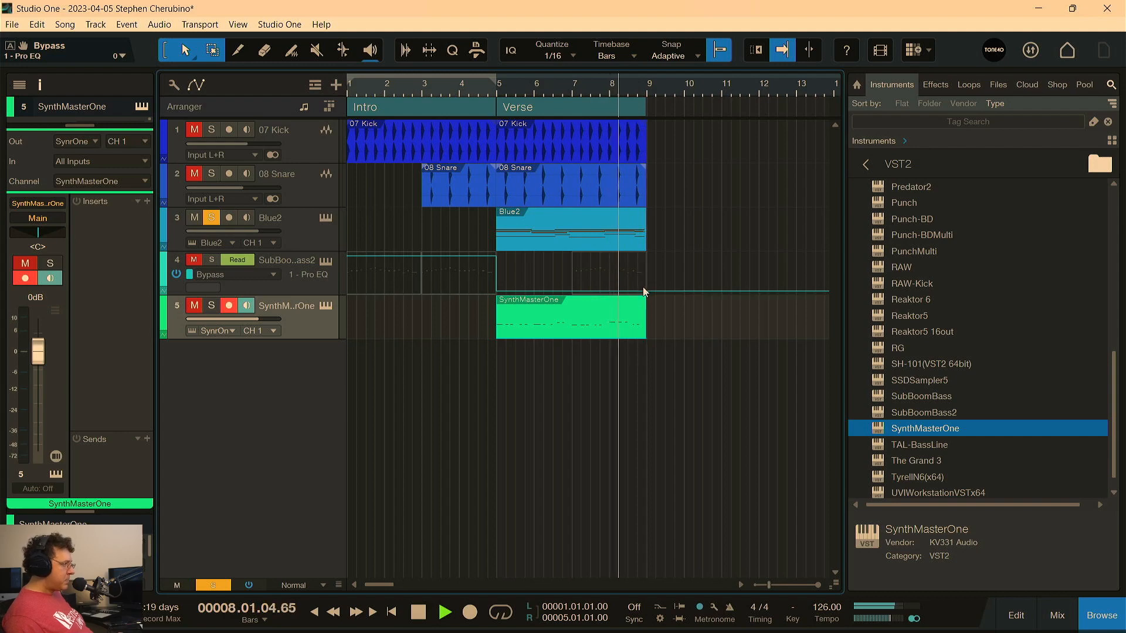
Open the SynthMaster One part for note editing, solo its track alongside Blue2, and play from bar 6
{"action": "double_click", "coordinate": [614, 332]}
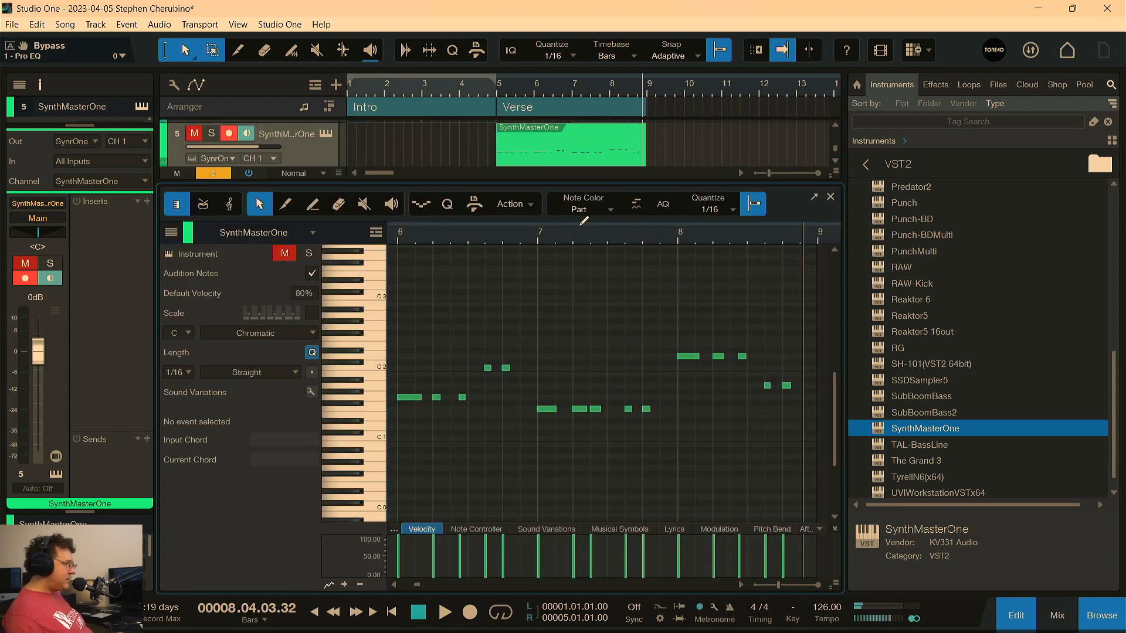
{"action": "left_click", "coordinate": [536, 238]}
{"action": "key", "text": "space"}
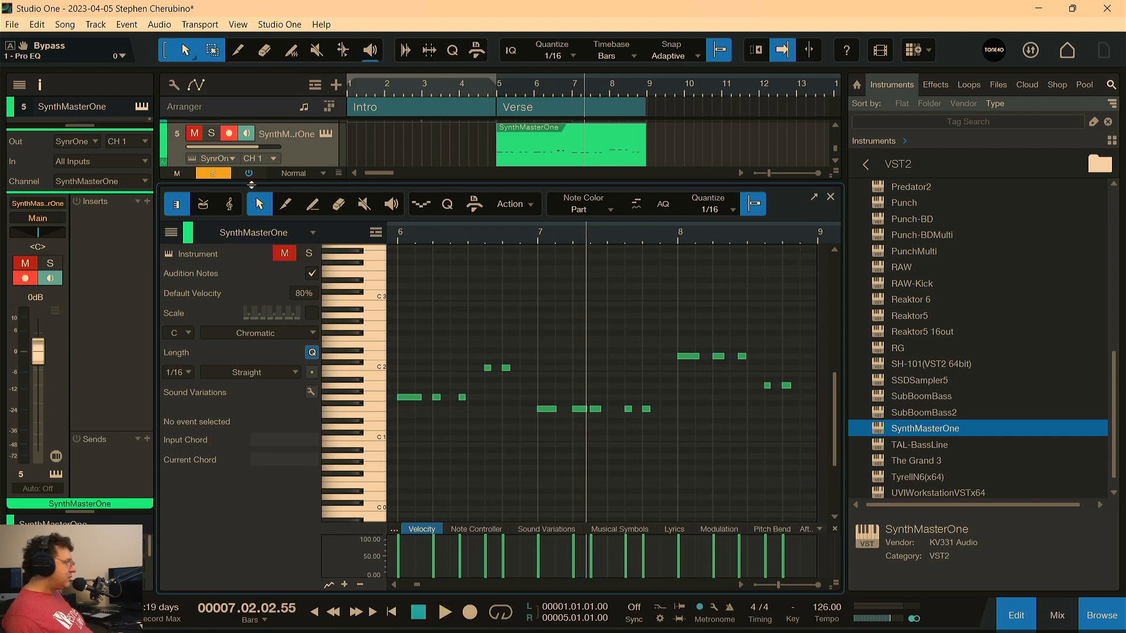
{"action": "left_click_drag", "start_coordinate": [250, 182], "coordinate": [246, 350]}
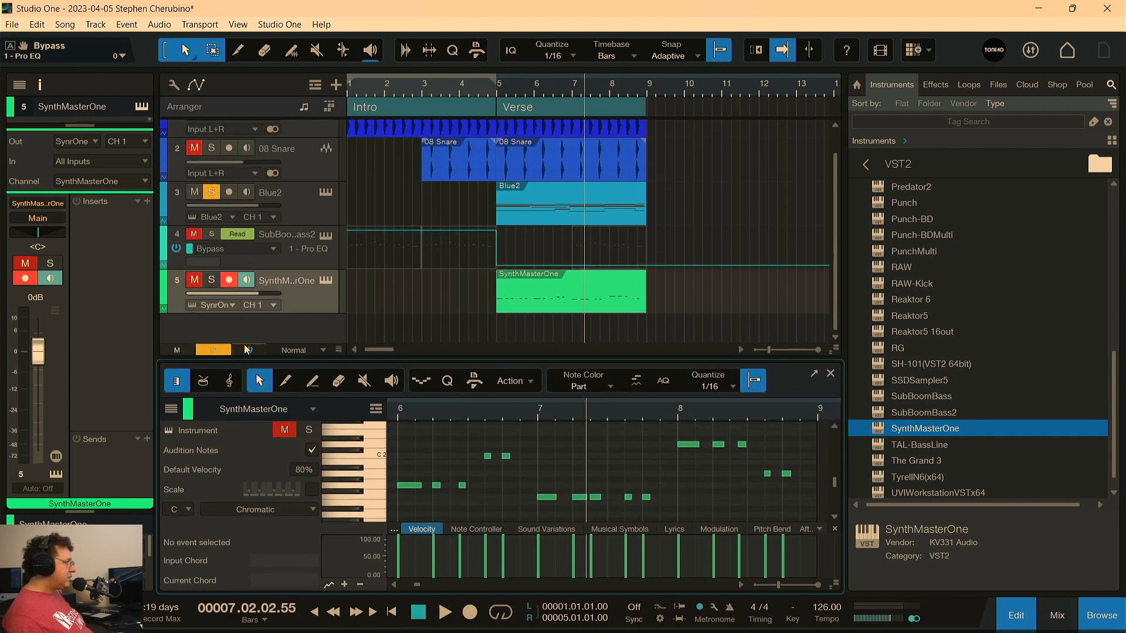
{"action": "left_click", "coordinate": [211, 280]}
{"action": "left_click_drag", "start_coordinate": [427, 361], "coordinate": [427, 197]}
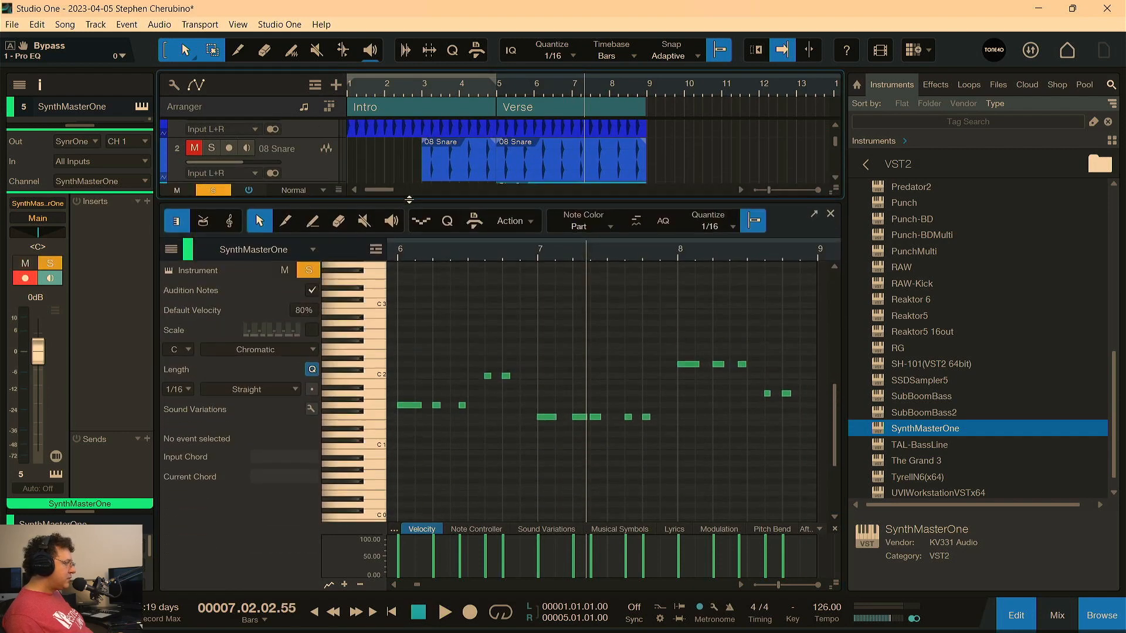
{"action": "left_click", "coordinate": [399, 255]}
{"action": "key", "text": "space"}
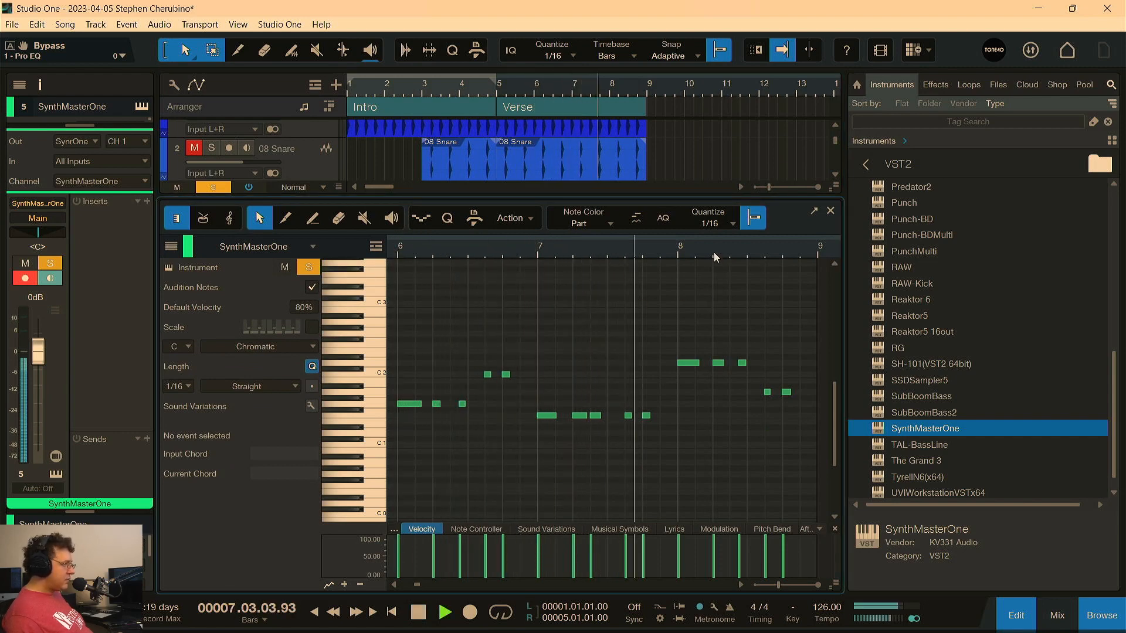
Raise the note at 8.03.03 to D2, play bar 8 back and close the note editor
{"action": "left_click_drag", "start_coordinate": [713, 252], "coordinate": [590, 281]}
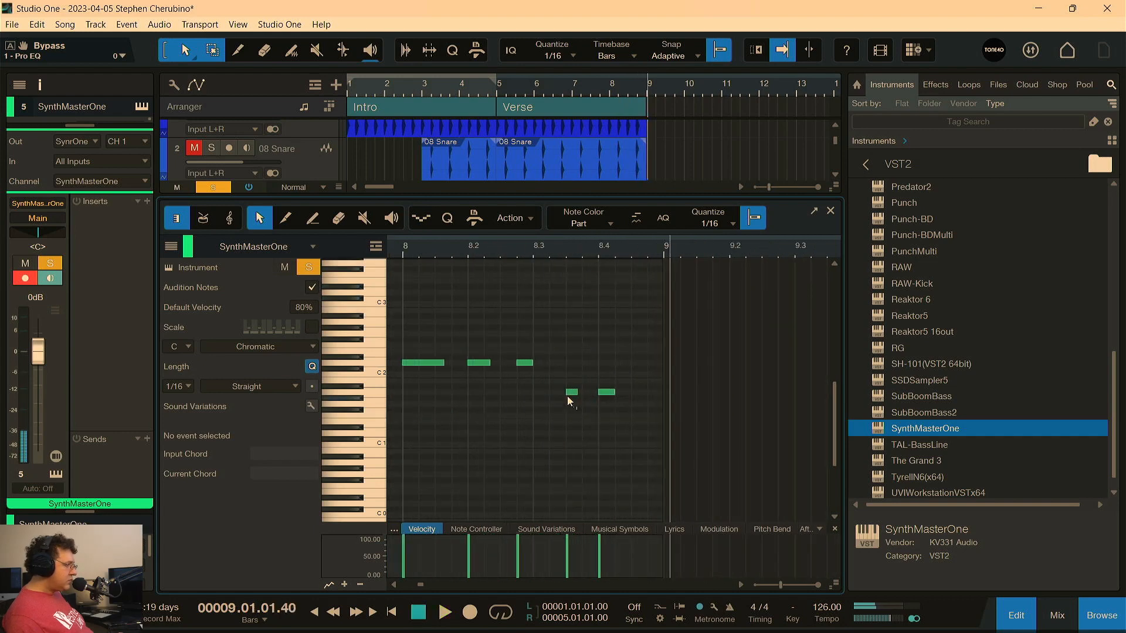
{"action": "left_click_drag", "start_coordinate": [574, 394], "coordinate": [571, 359]}
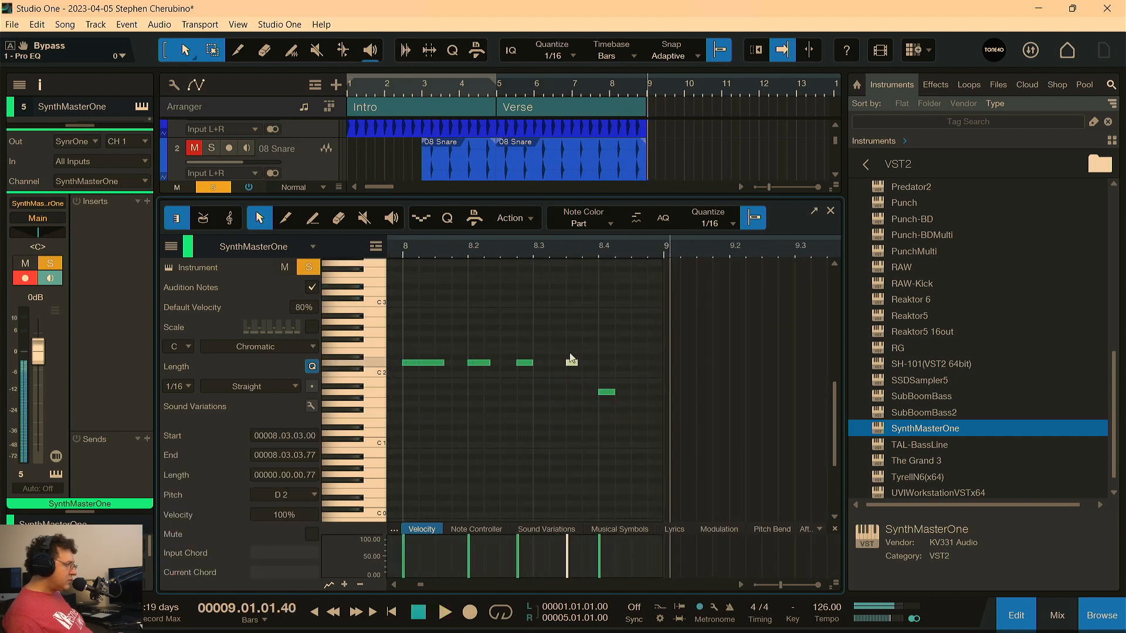
{"action": "left_click", "coordinate": [412, 258]}
{"action": "key", "text": "space"}
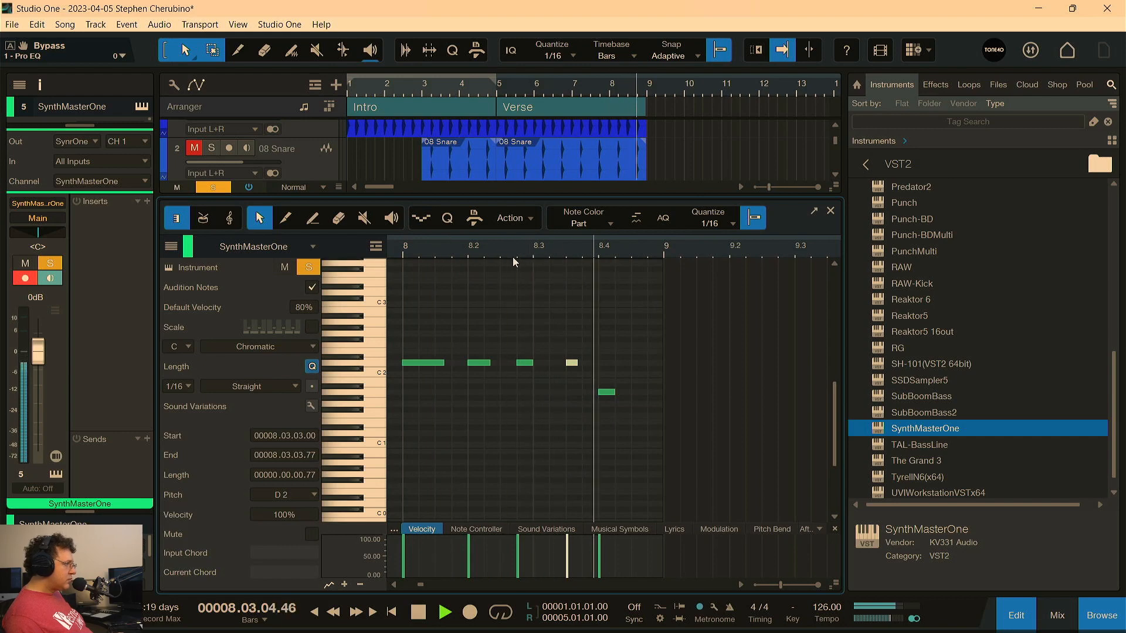
{"action": "left_click", "coordinate": [829, 212]}
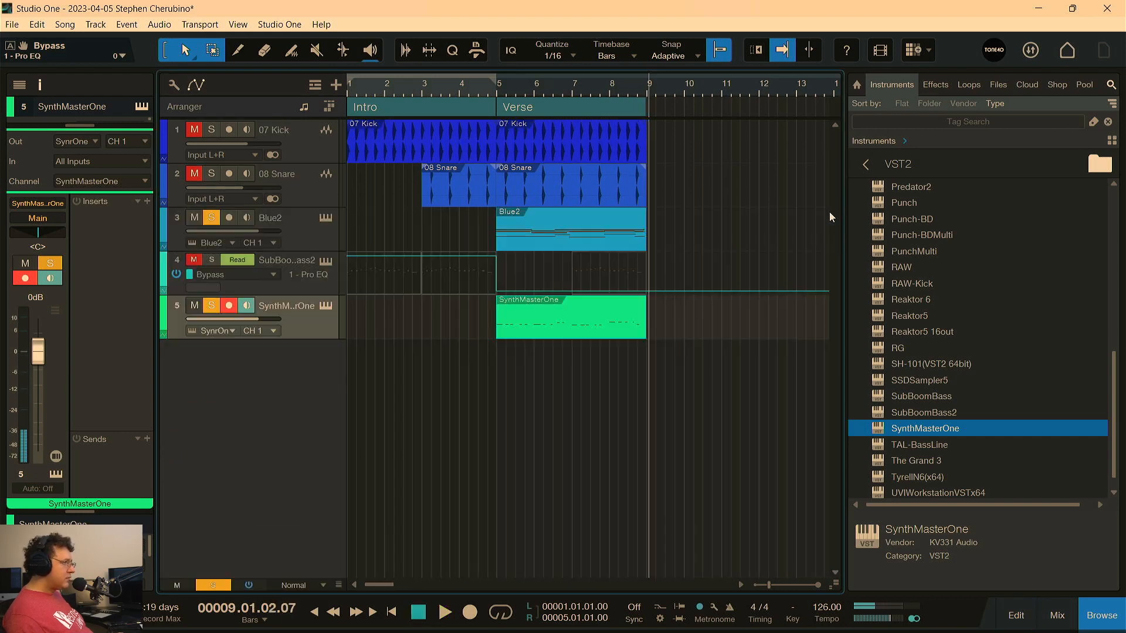
Play the soloed verse from bar 5, reopen the SynthMaster One part and add a sixteenth-length A1 note at 8.04.02
{"action": "left_click", "coordinate": [494, 94]}
{"action": "key", "text": "space"}
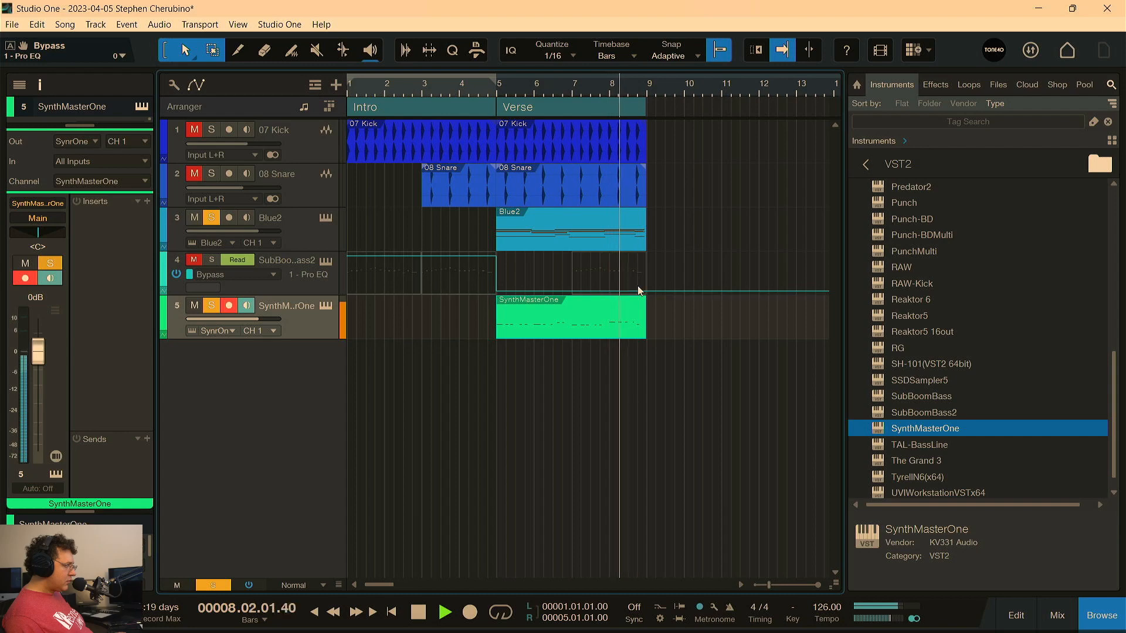
{"action": "double_click", "coordinate": [637, 329]}
{"action": "double_click", "coordinate": [622, 390]}
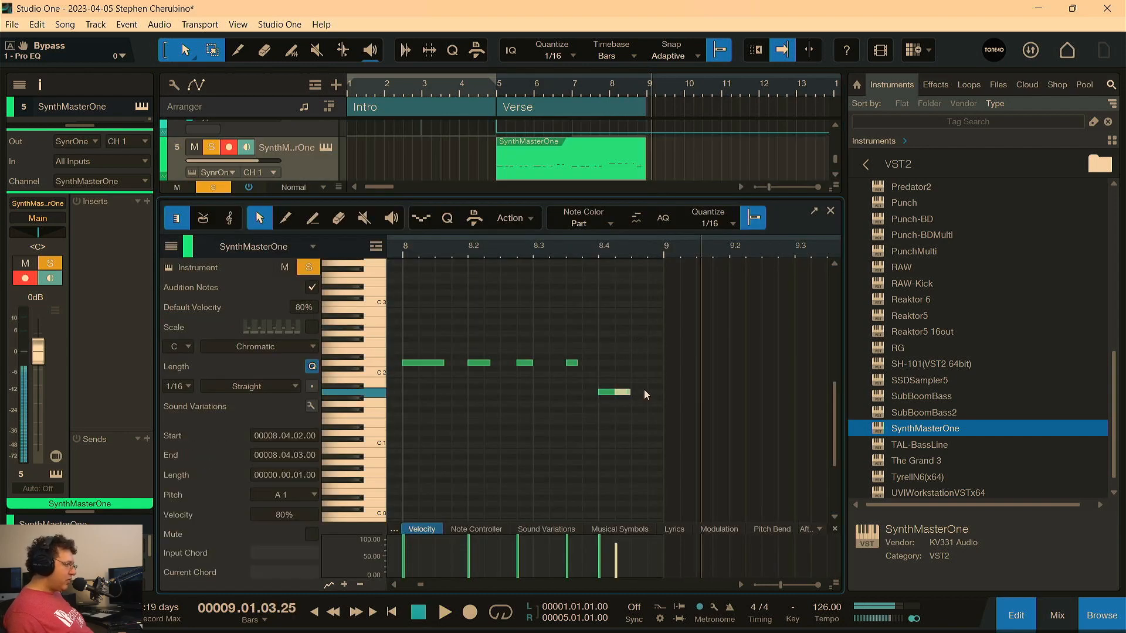
Add sixteenth-length A1 notes at 8.04.03 and 8.04.04, play the ending back from bar 7 and close the note editor
{"action": "left_click", "coordinate": [637, 388]}
{"action": "double_click", "coordinate": [638, 391]}
{"action": "double_click", "coordinate": [653, 391]}
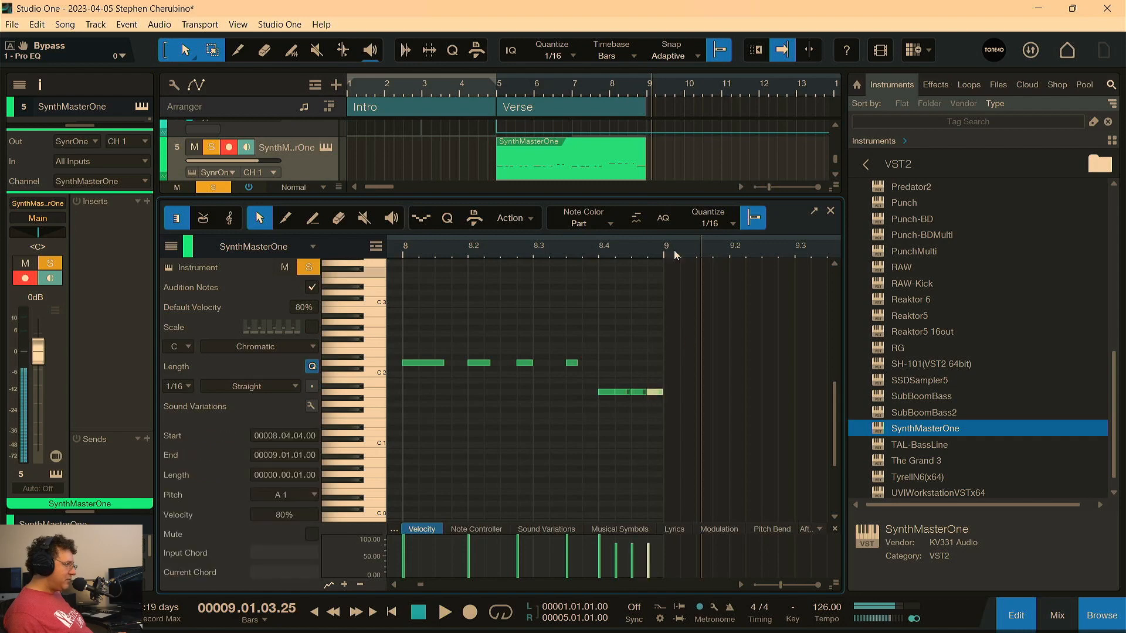
{"action": "left_click", "coordinate": [569, 92]}
{"action": "key", "text": "space"}
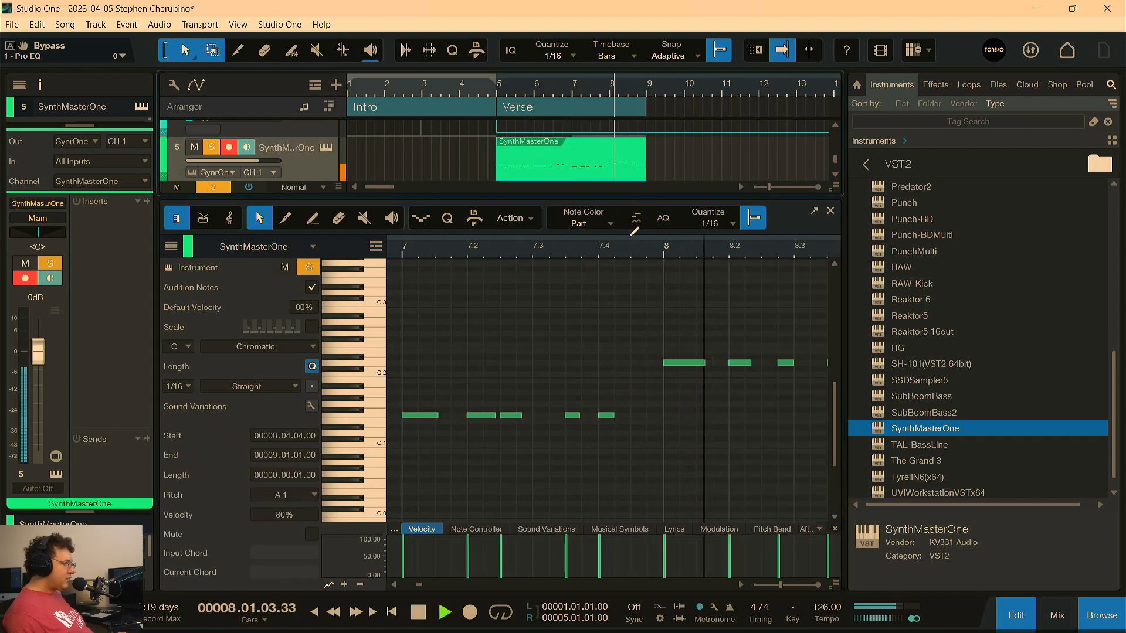
{"action": "key", "text": "space"}
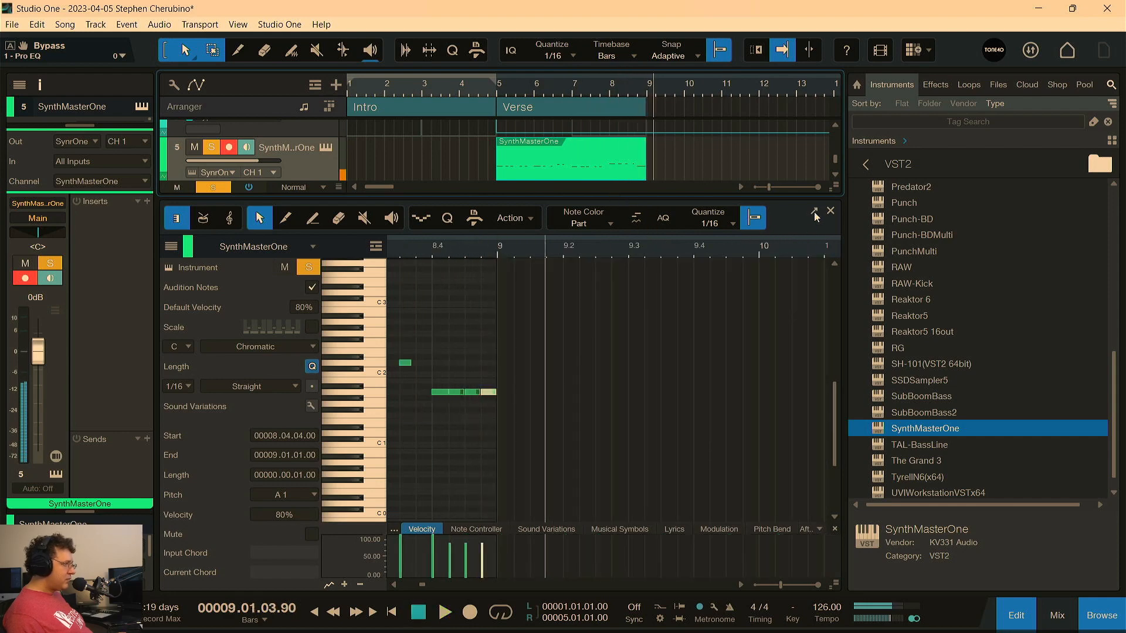
{"action": "left_click", "coordinate": [830, 211]}
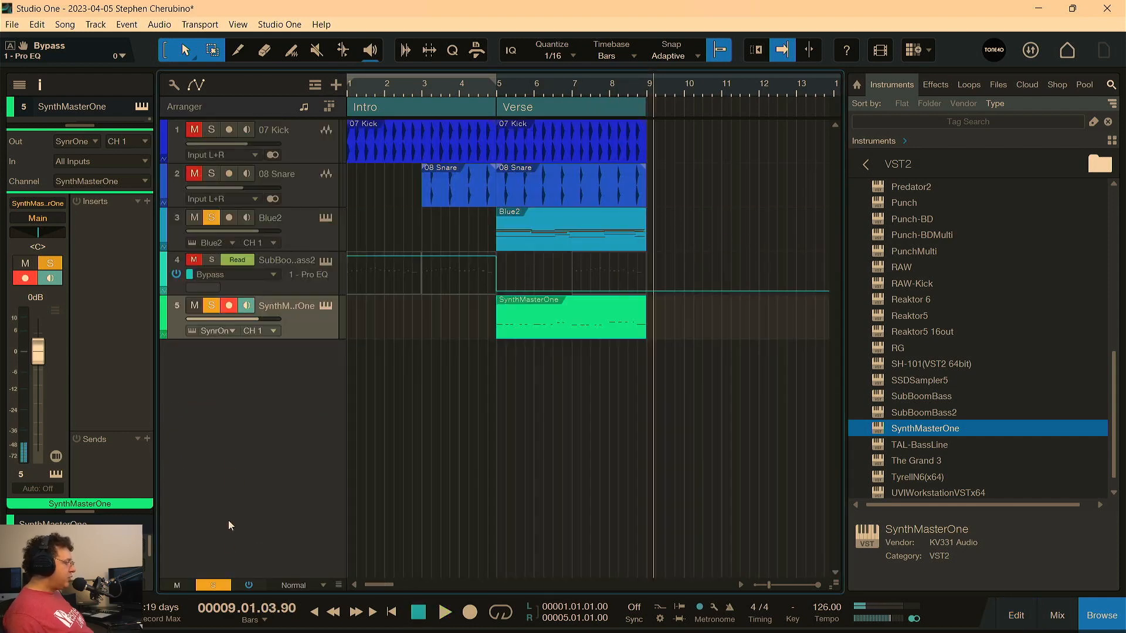
Play the verse from bar 5 with all tracks unsoloed and set the 07 Kick volume to -2.8 dB
{"action": "left_click", "coordinate": [498, 95]}
{"action": "key", "text": "space"}
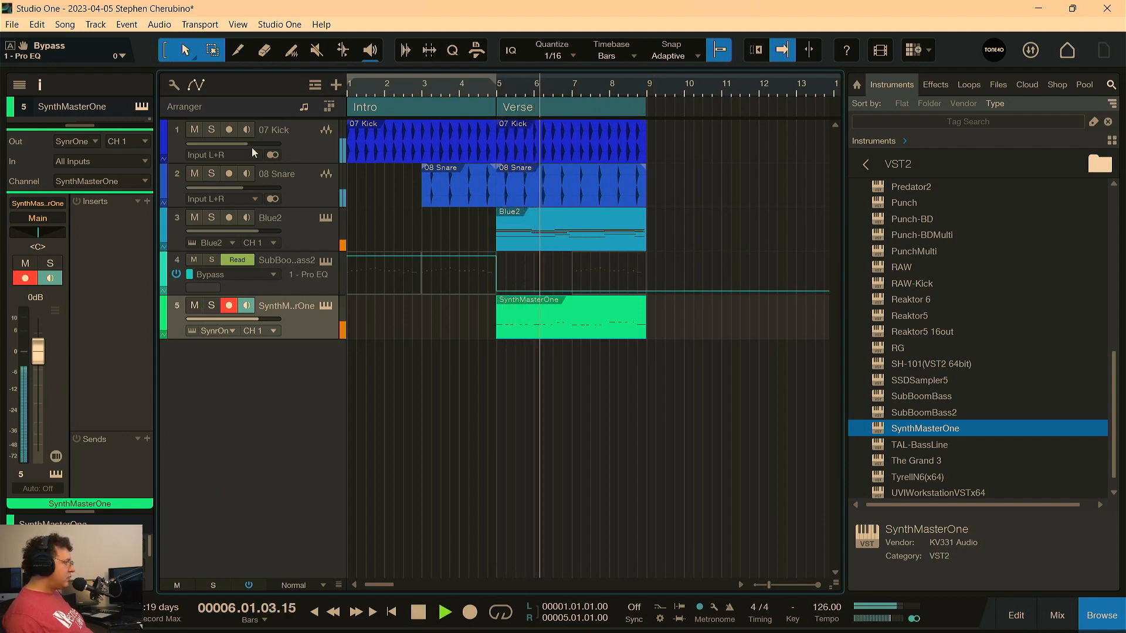
{"action": "left_click_drag", "start_coordinate": [248, 144], "coordinate": [252, 145]}
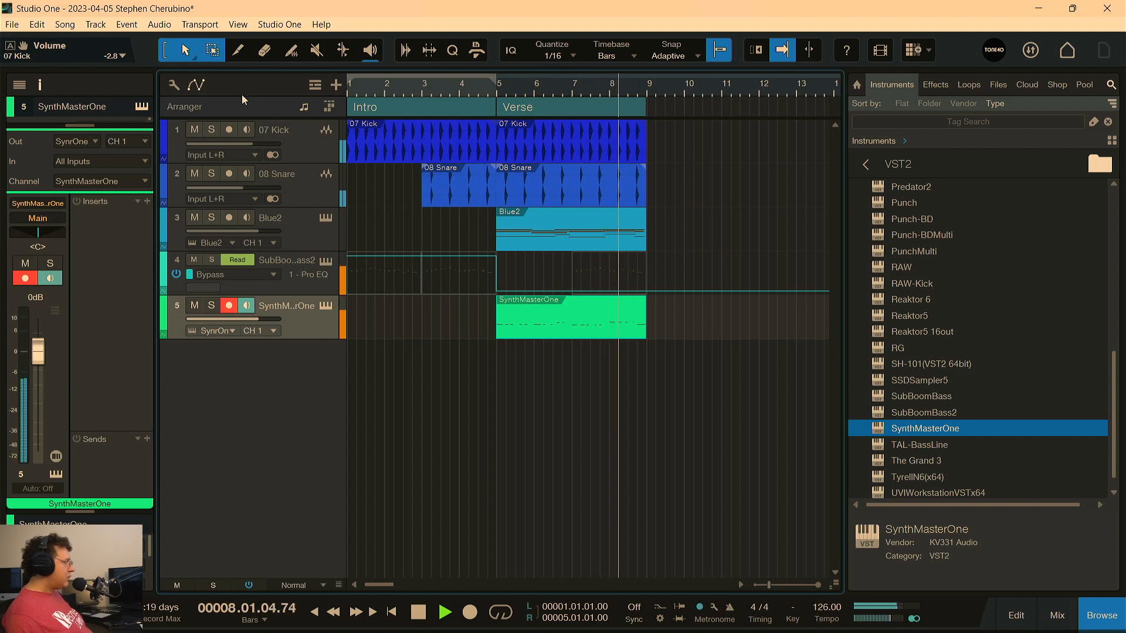
Hide the track automation and lower the SubBoomBass2 volume to -7.7 dB during playback
{"action": "left_click", "coordinate": [196, 85]}
{"action": "left_click", "coordinate": [196, 85]}
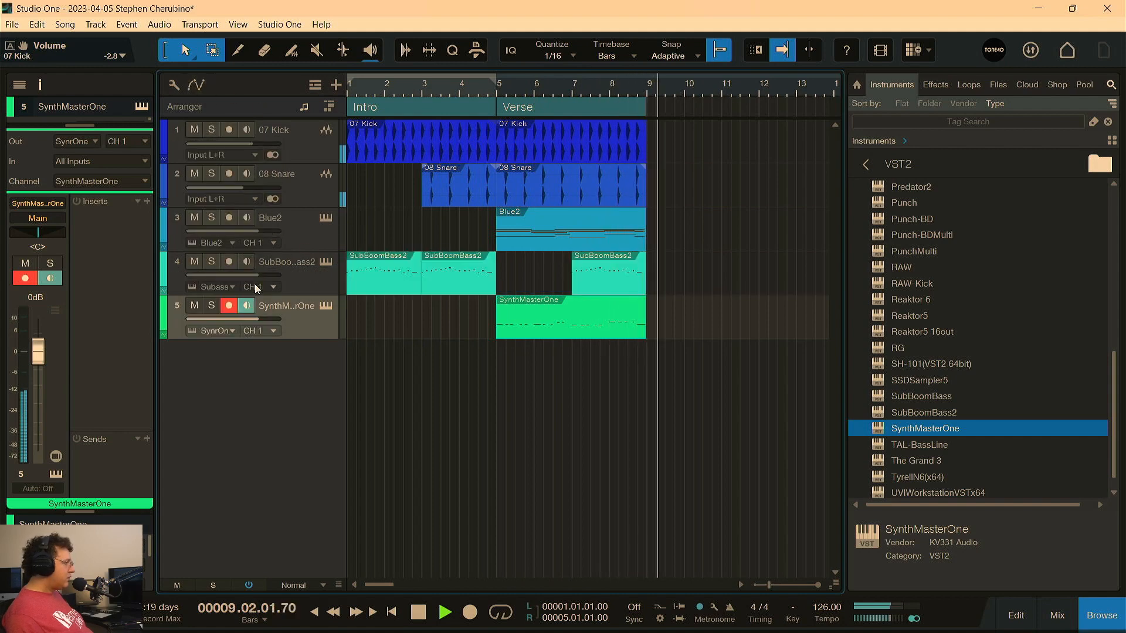
{"action": "left_click_drag", "start_coordinate": [258, 275], "coordinate": [242, 274]}
{"action": "key", "text": "comma"}
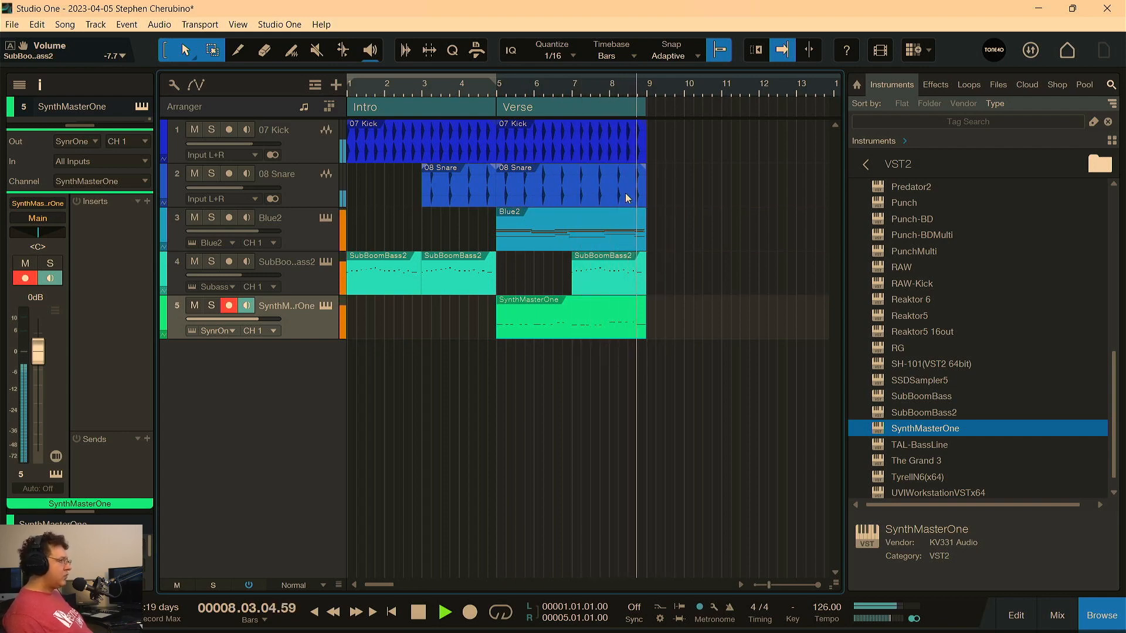
Delete the A1 notes at 8.04.03 and 8.04.04 from the SynthMaster One part and close the note editor
{"action": "double_click", "coordinate": [619, 332]}
{"action": "left_click_drag", "start_coordinate": [771, 251], "coordinate": [636, 231]}
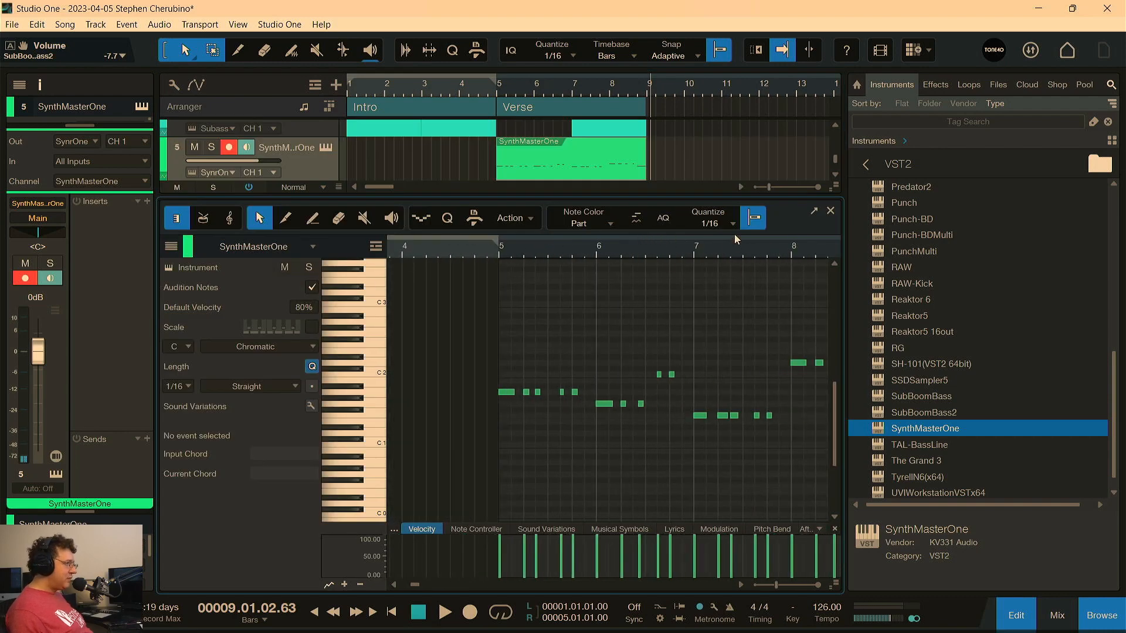
{"action": "left_click_drag", "start_coordinate": [721, 251], "coordinate": [613, 237]}
{"action": "left_click_drag", "start_coordinate": [681, 246], "coordinate": [678, 272]}
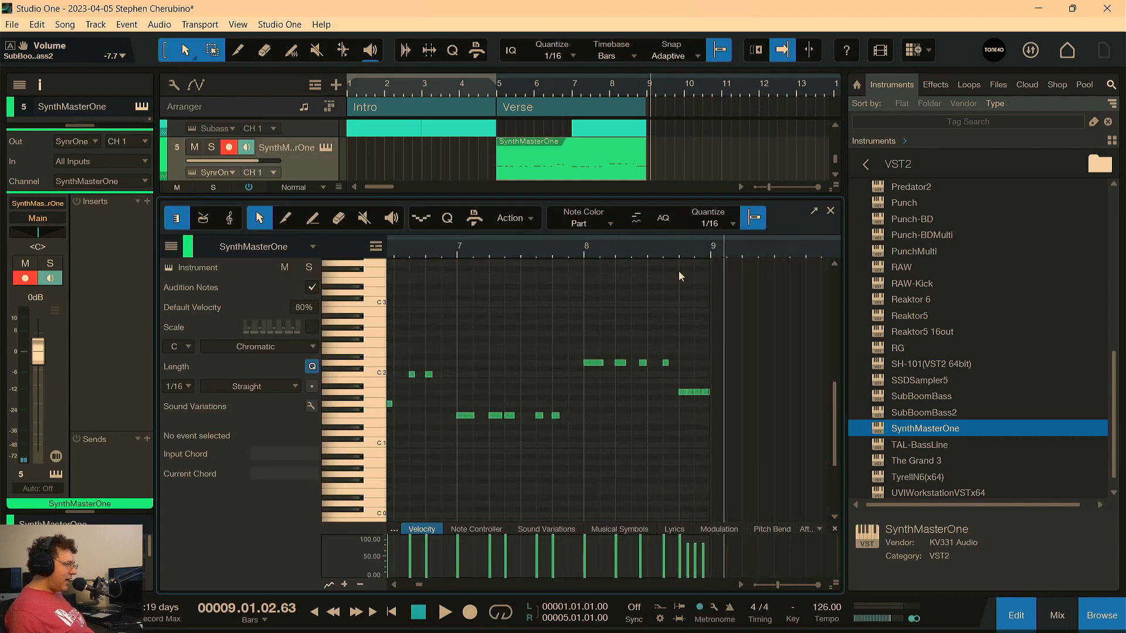
{"action": "left_click_drag", "start_coordinate": [690, 383], "coordinate": [691, 384]}
{"action": "key", "text": "Delete"}
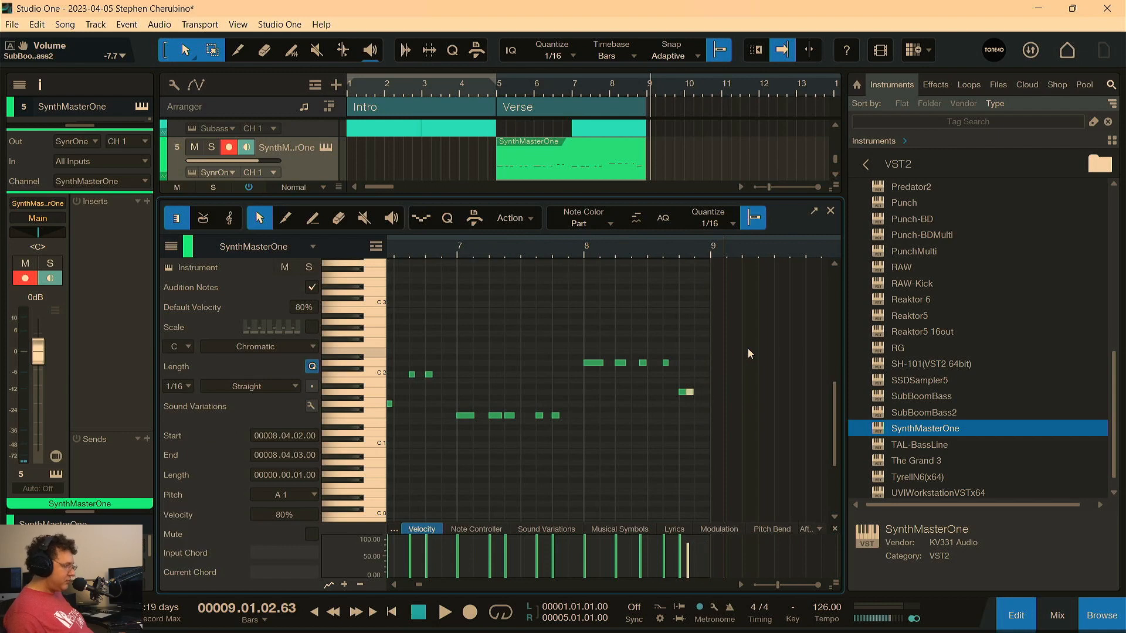
{"action": "left_click", "coordinate": [831, 211]}
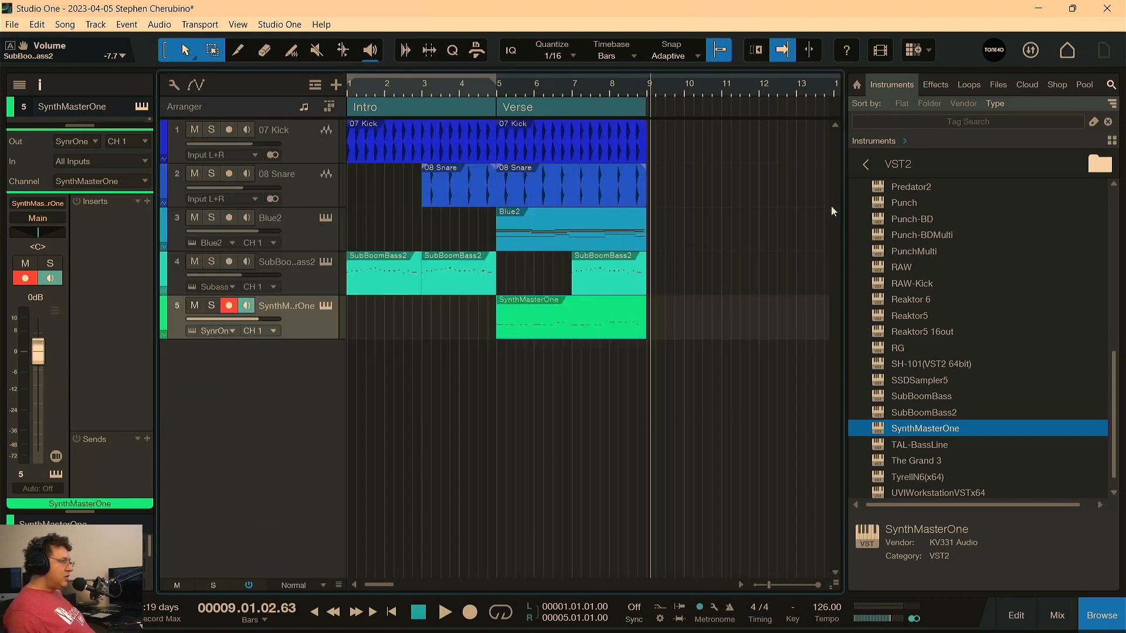
Collapse the Synergetic Grooves and Synthspiration sets in the file browser and search the Sound Sets for "hats loop"
{"action": "left_click", "coordinate": [998, 84]}
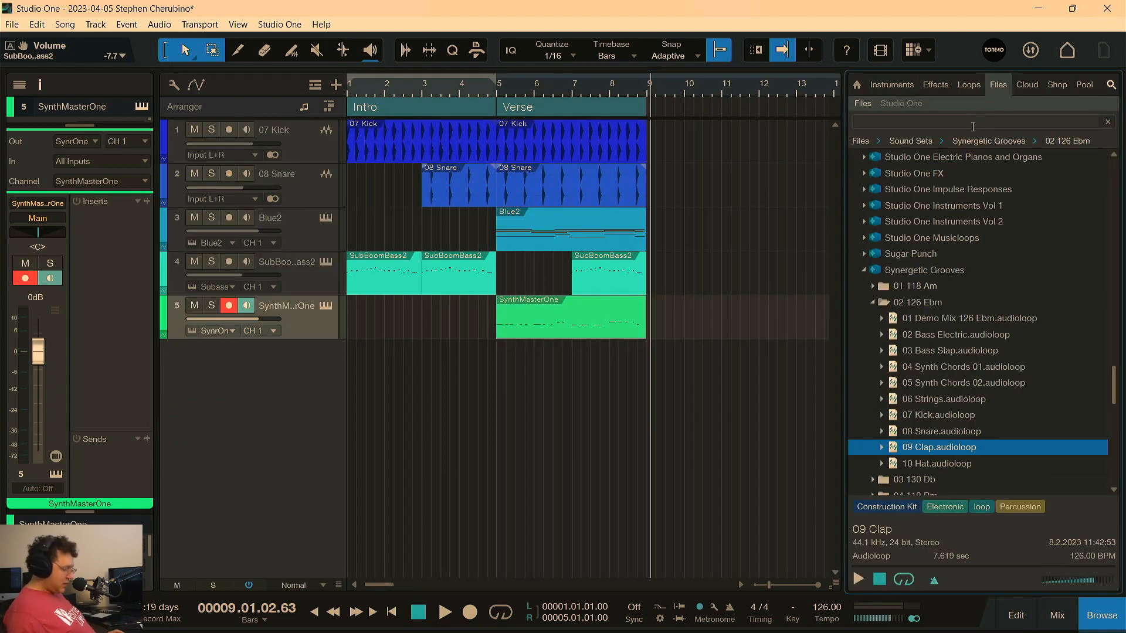
{"action": "left_click", "coordinate": [863, 270]}
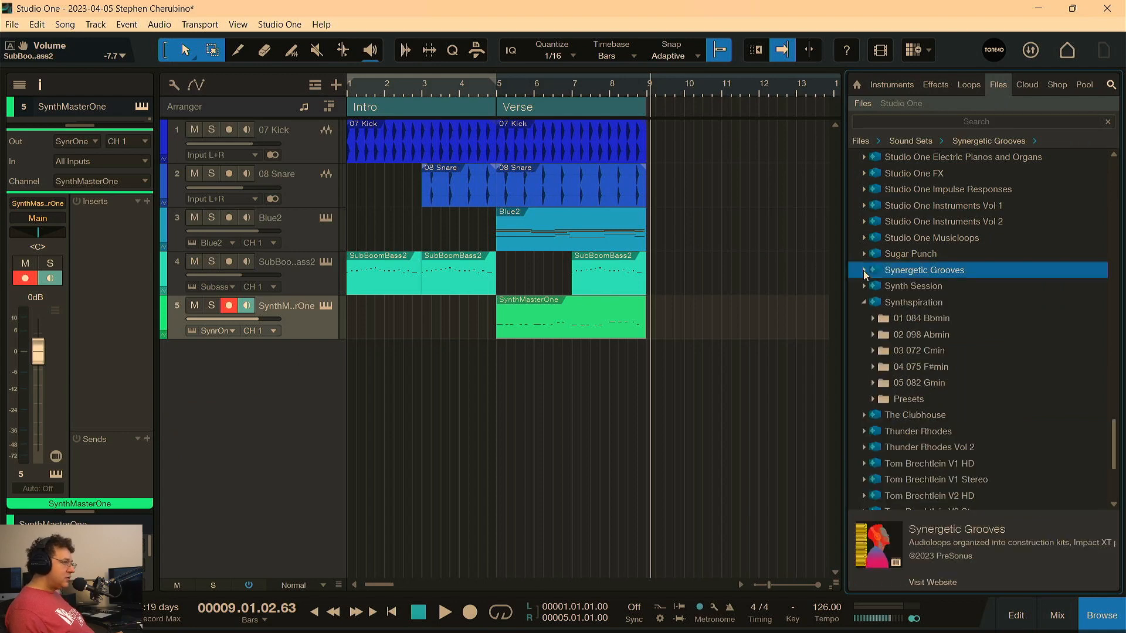
{"action": "left_click", "coordinate": [864, 302]}
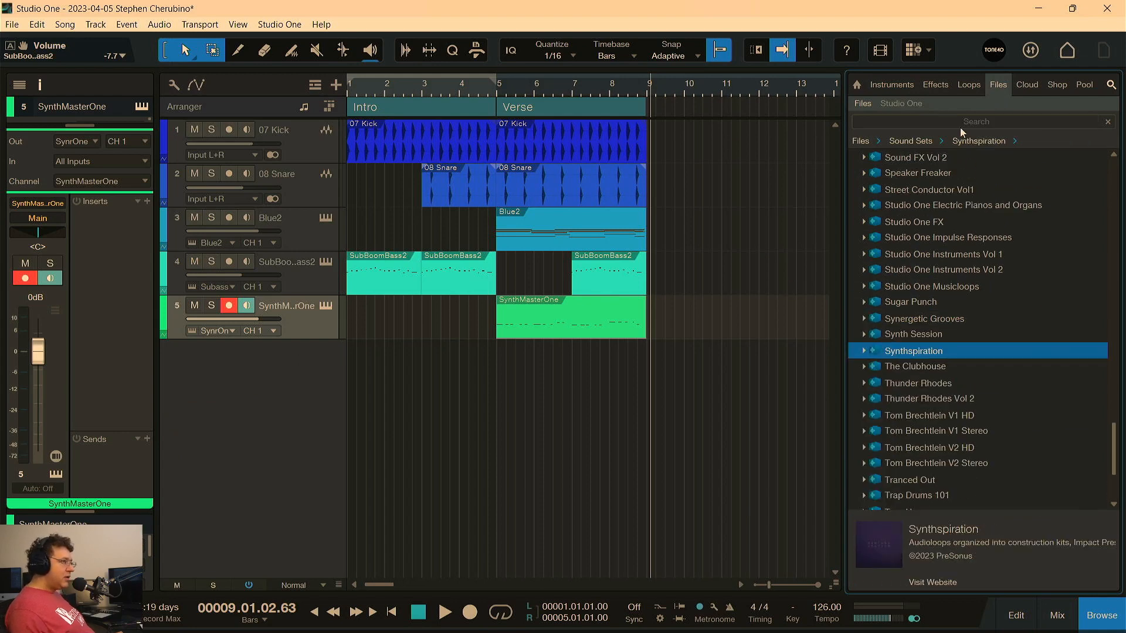
{"action": "left_click", "coordinate": [933, 134]}
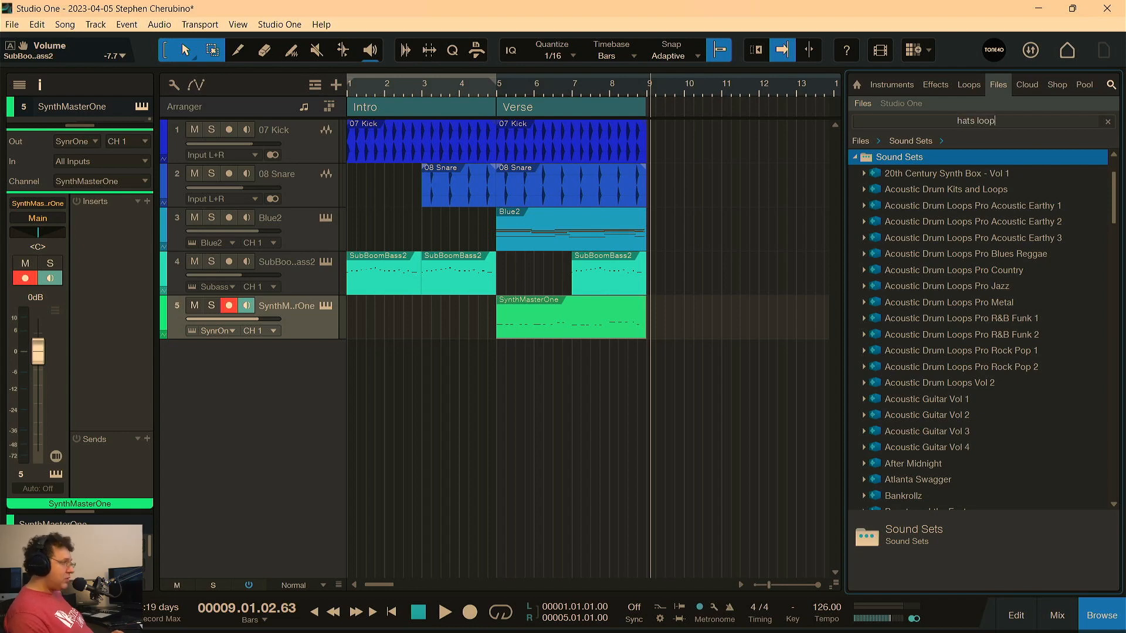
{"action": "key", "text": "Return"}
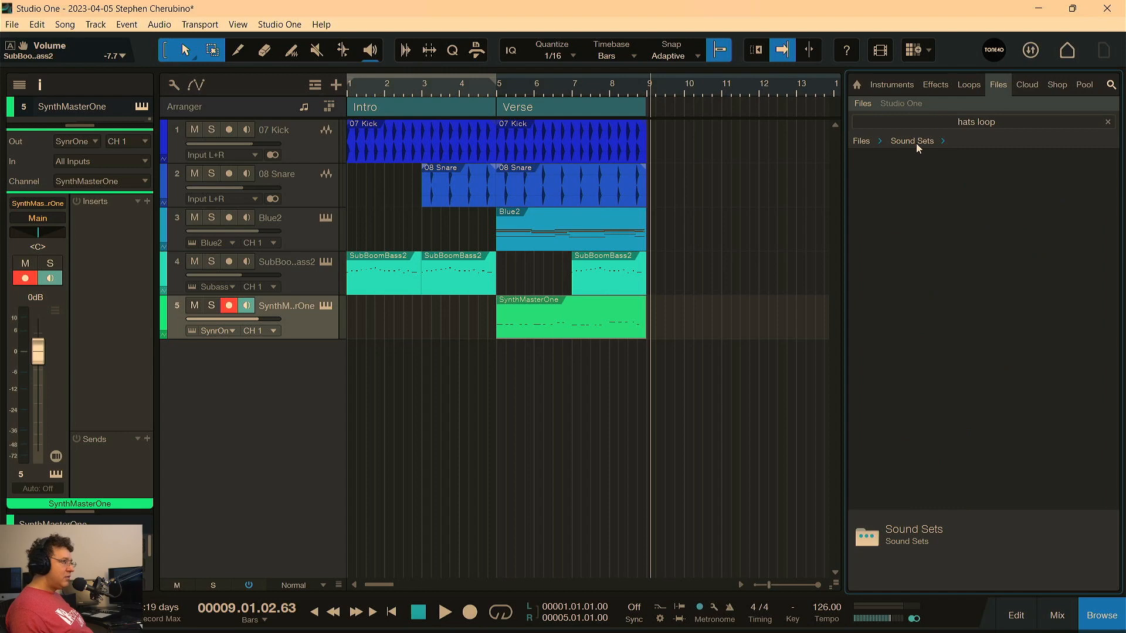
Shorten the search to "hats" and place the 106 BPM Hats.audioloop on a new track starting at bar 5
{"action": "left_click_drag", "start_coordinate": [973, 121], "coordinate": [1003, 123]}
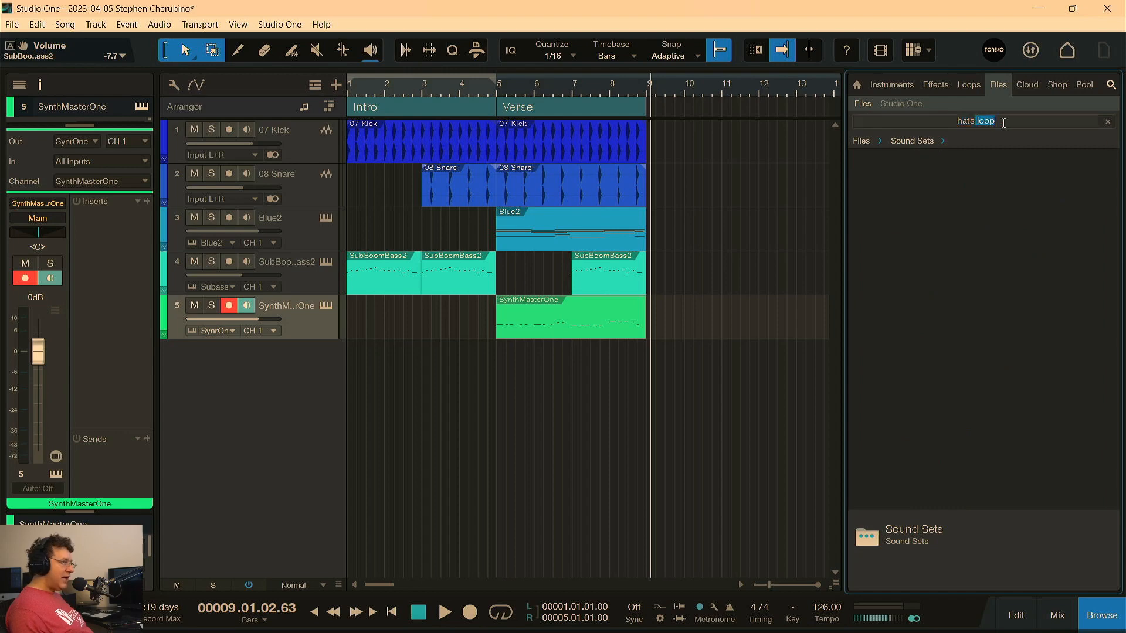
{"action": "key", "text": "BackSpace"}
{"action": "key", "text": "Return"}
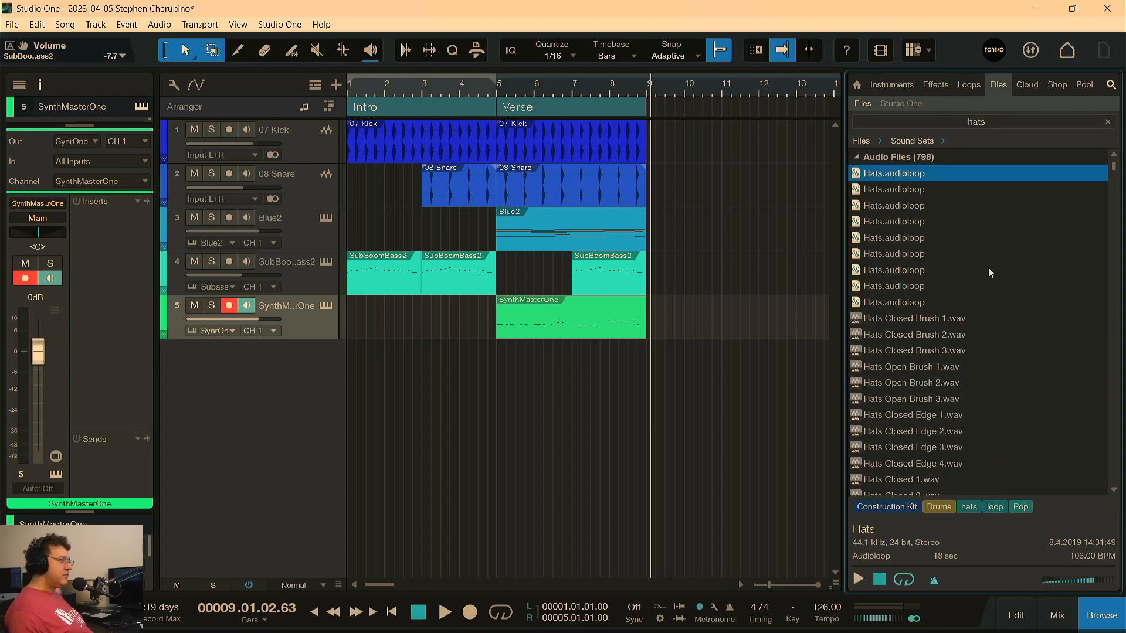
{"action": "left_click", "coordinate": [892, 173]}
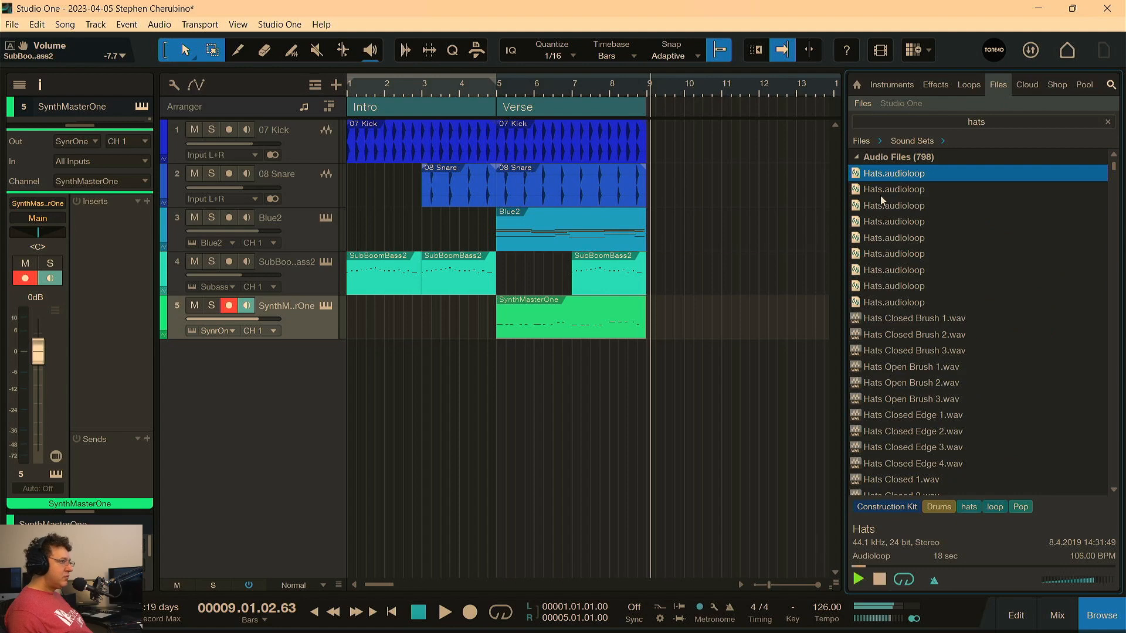
{"action": "left_click_drag", "start_coordinate": [887, 174], "coordinate": [525, 366]}
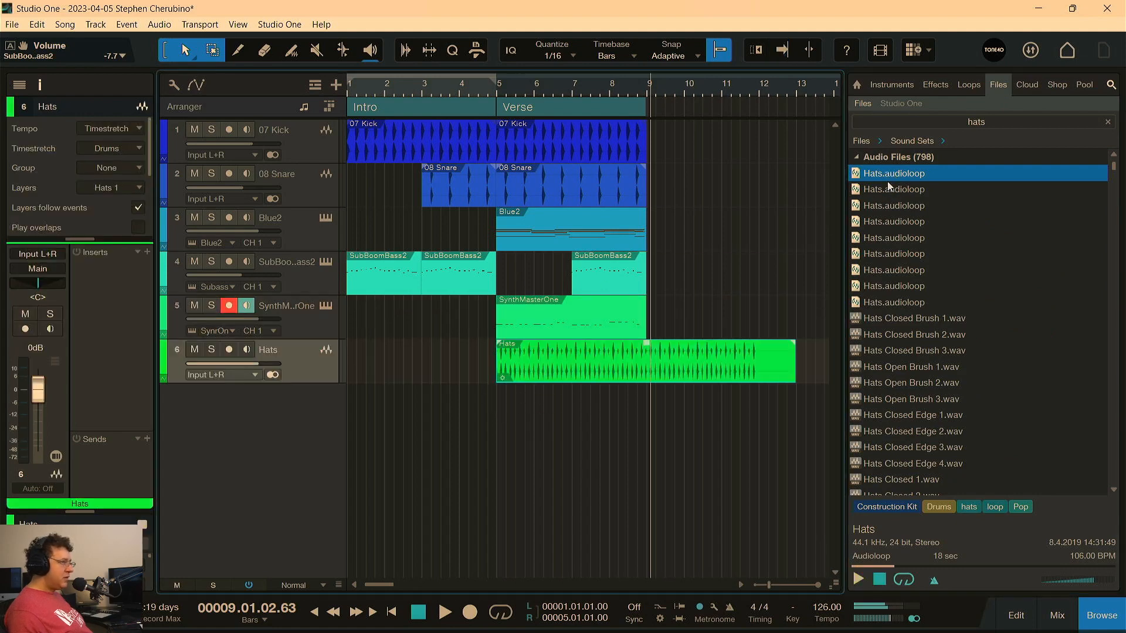
Audition the second, third and fourth Hats.audioloop files in the search results
{"action": "left_click", "coordinate": [888, 189]}
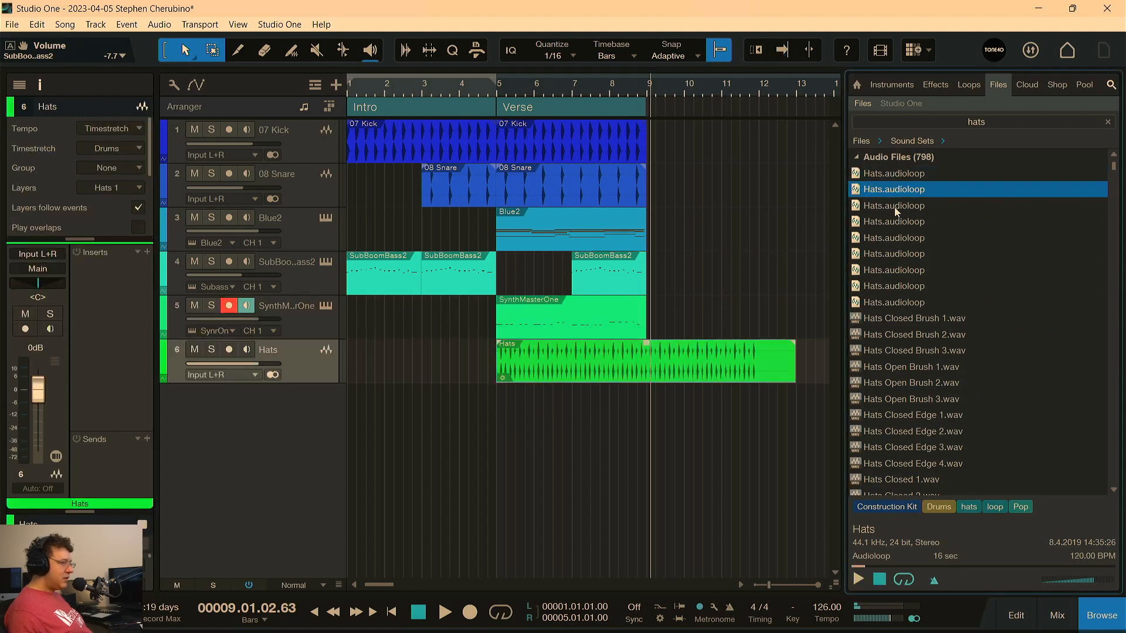
{"action": "left_click", "coordinate": [895, 207]}
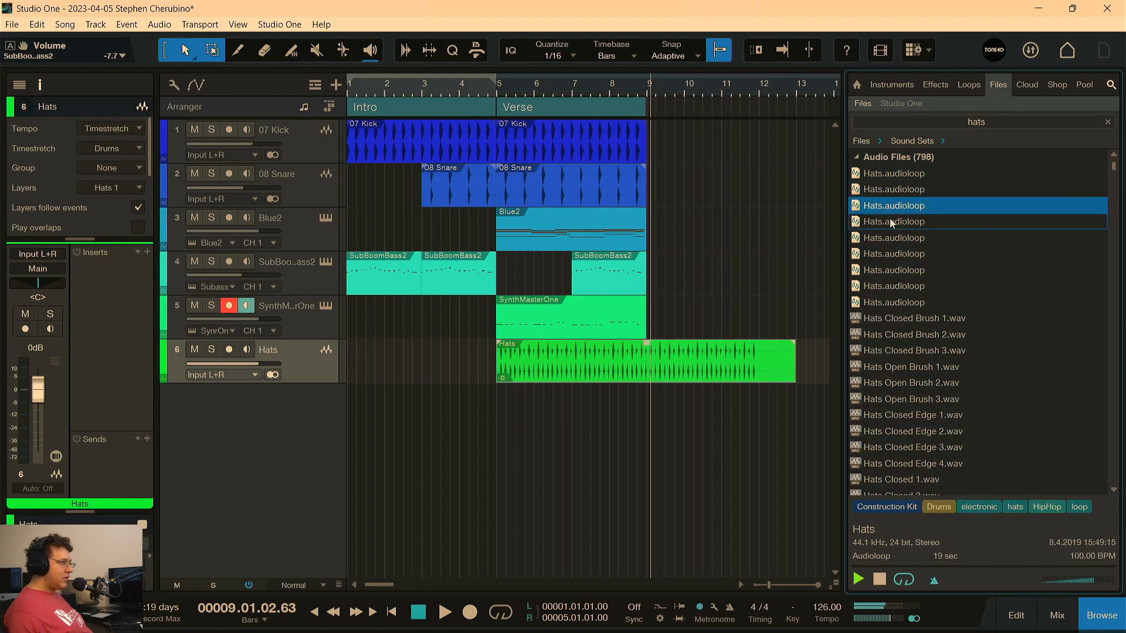
{"action": "left_click", "coordinate": [889, 221]}
Play the arrangement from bar 5 while auditioning alternative Hats.audioloop files against it, including the 145, 90, 135 and 110 BPM loops
{"action": "left_click", "coordinate": [497, 89]}
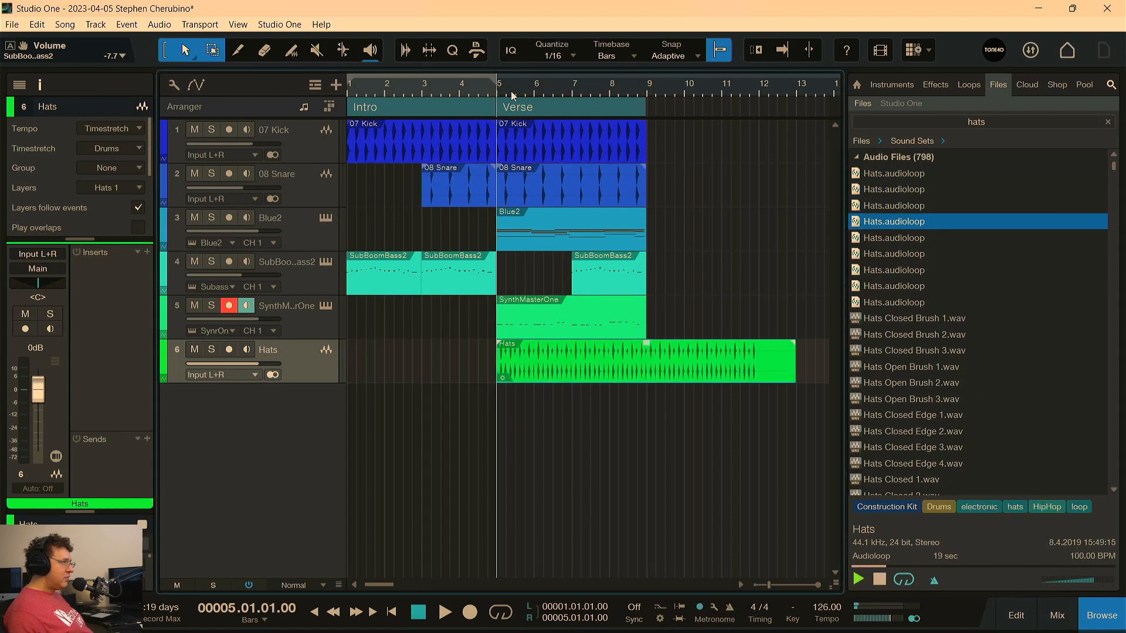
{"action": "key", "text": "space"}
{"action": "left_click", "coordinate": [887, 207]}
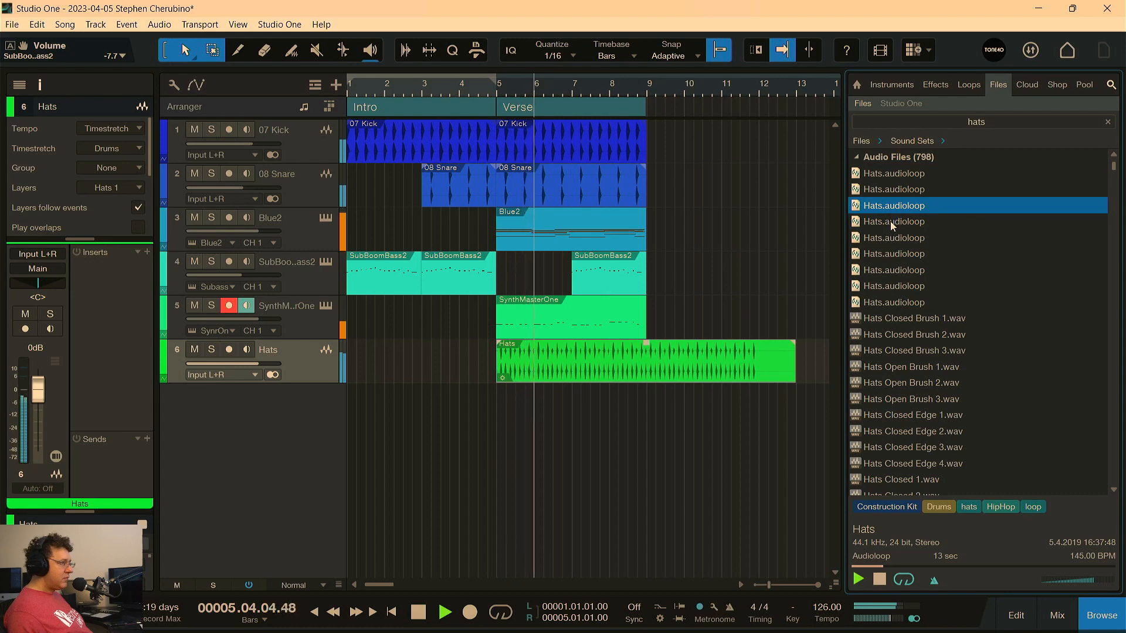
{"action": "left_click", "coordinate": [892, 238]}
{"action": "left_click", "coordinate": [893, 253]}
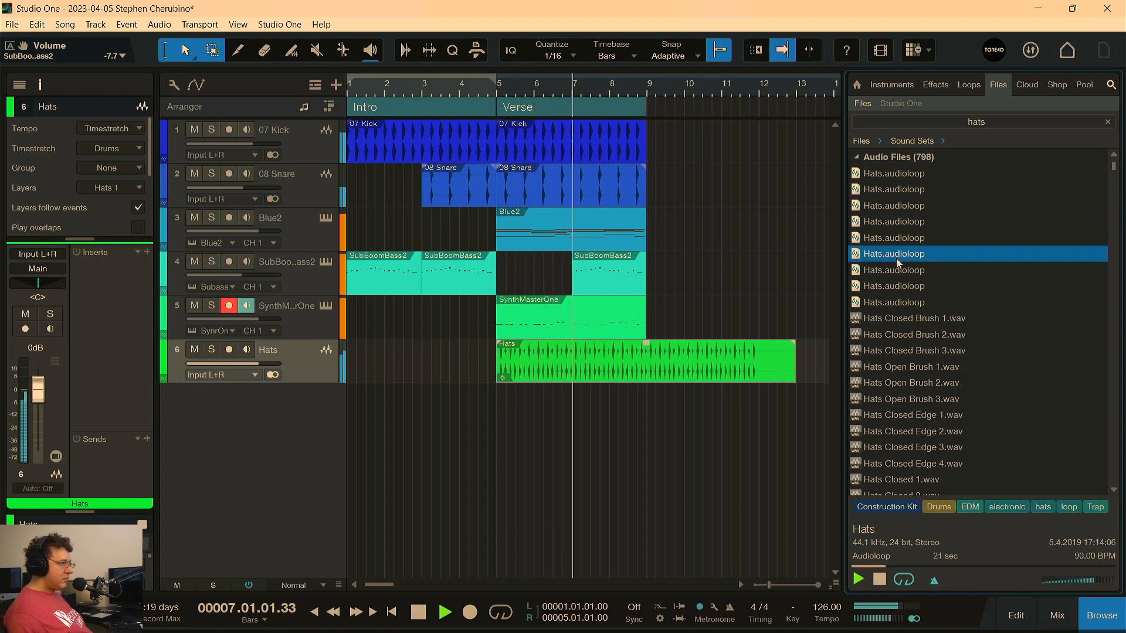
{"action": "left_click", "coordinate": [891, 271]}
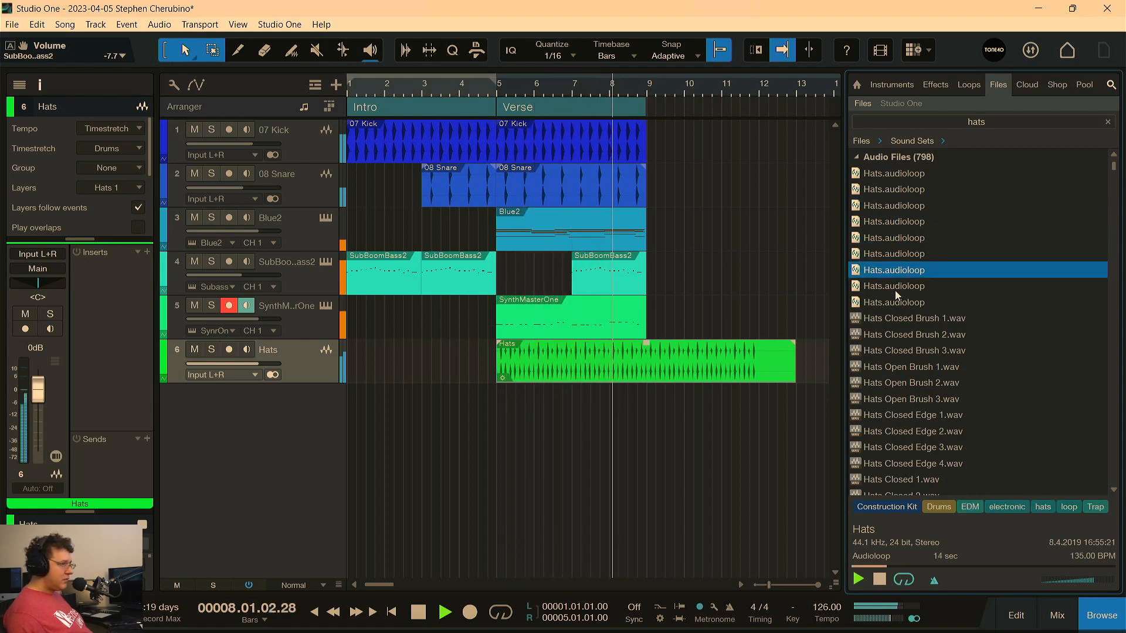
{"action": "left_click", "coordinate": [892, 286]}
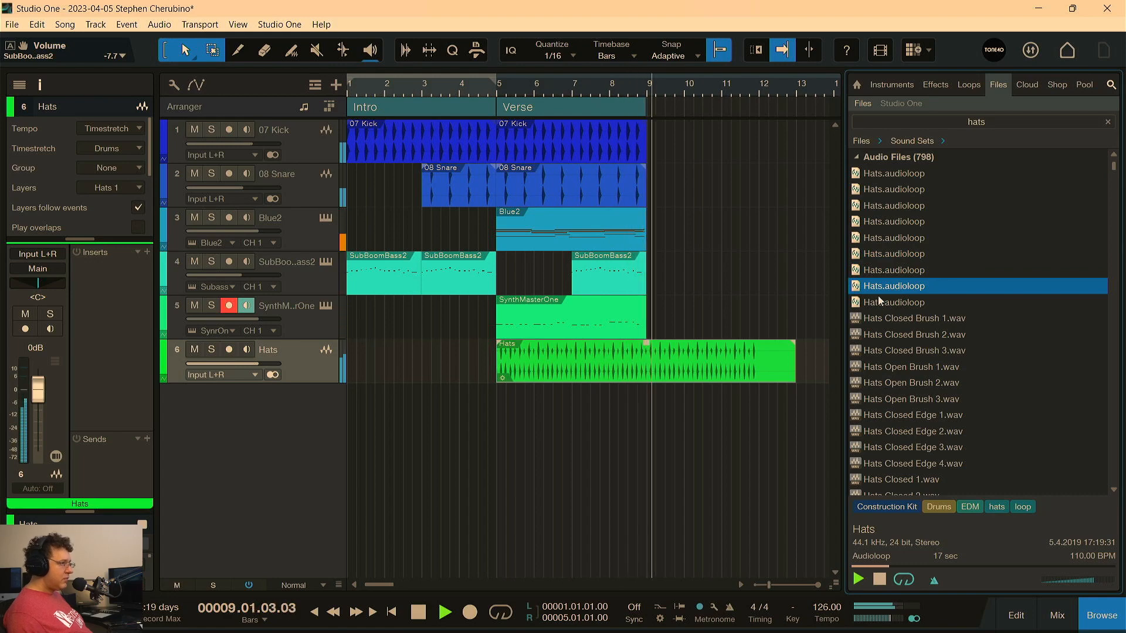
{"action": "key", "text": "space"}
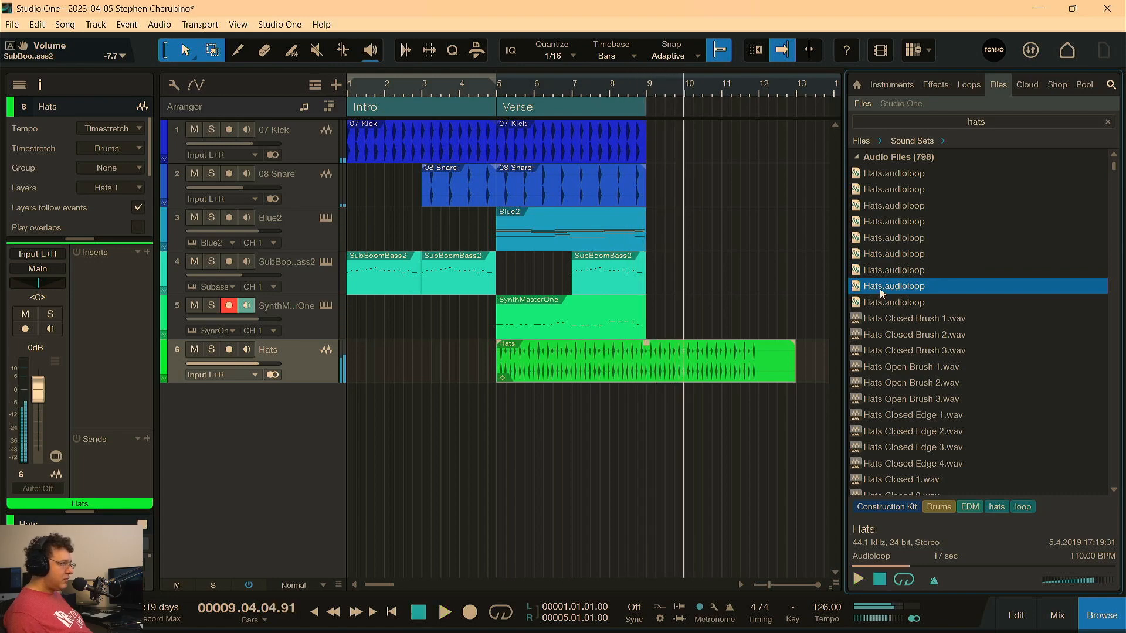
Audition the 122 BPM Hats loop, Hats Closed Brush 1, the 06, 07, 09 and 01 hats loops, and Daughter Blu Kick w.Hats
{"action": "left_click", "coordinate": [881, 302]}
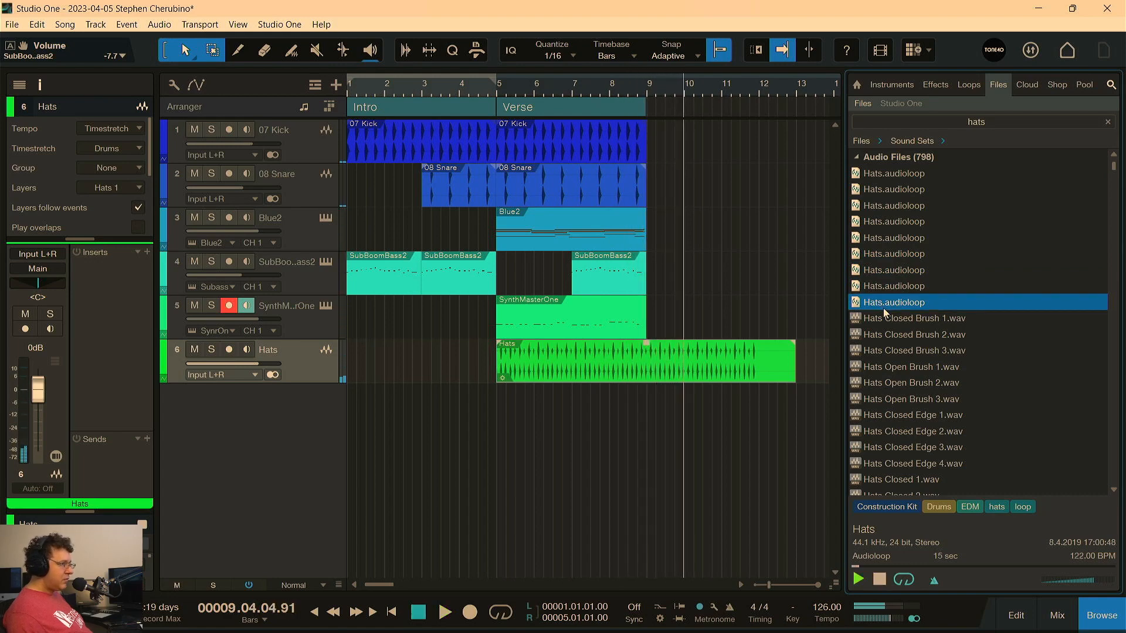
{"action": "left_click", "coordinate": [885, 319]}
{"action": "scroll", "coordinate": [902, 362], "scroll_direction": "down", "scroll_amount": 10}
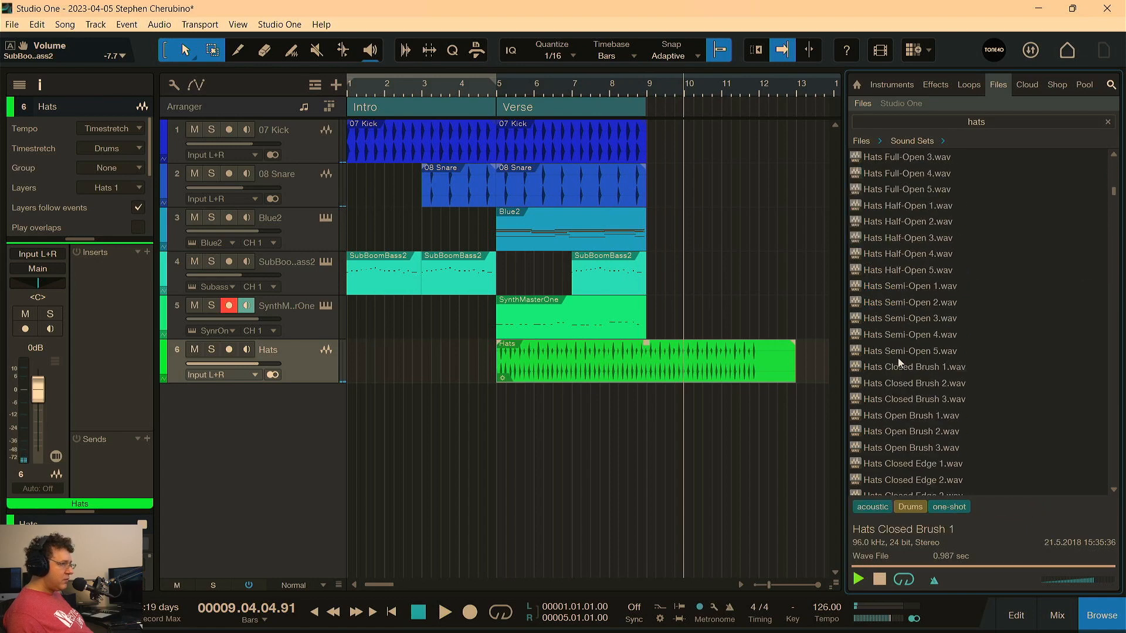
{"action": "scroll", "coordinate": [902, 366], "scroll_direction": "down", "scroll_amount": 5}
{"action": "left_click", "coordinate": [885, 238]}
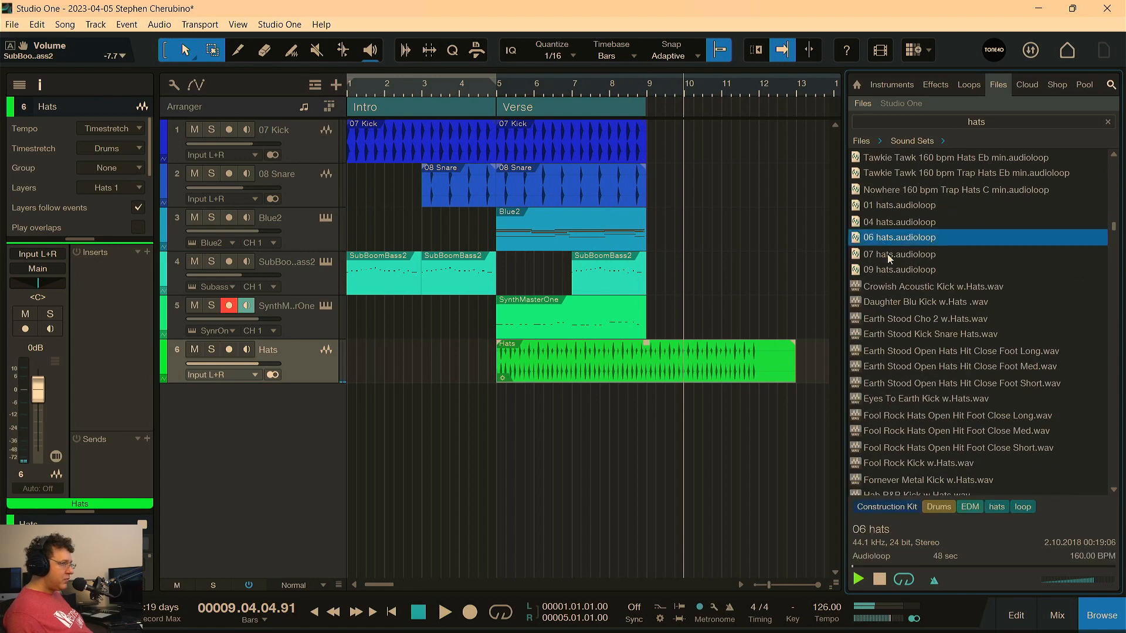
{"action": "left_click", "coordinate": [888, 259]}
{"action": "left_click", "coordinate": [889, 270]}
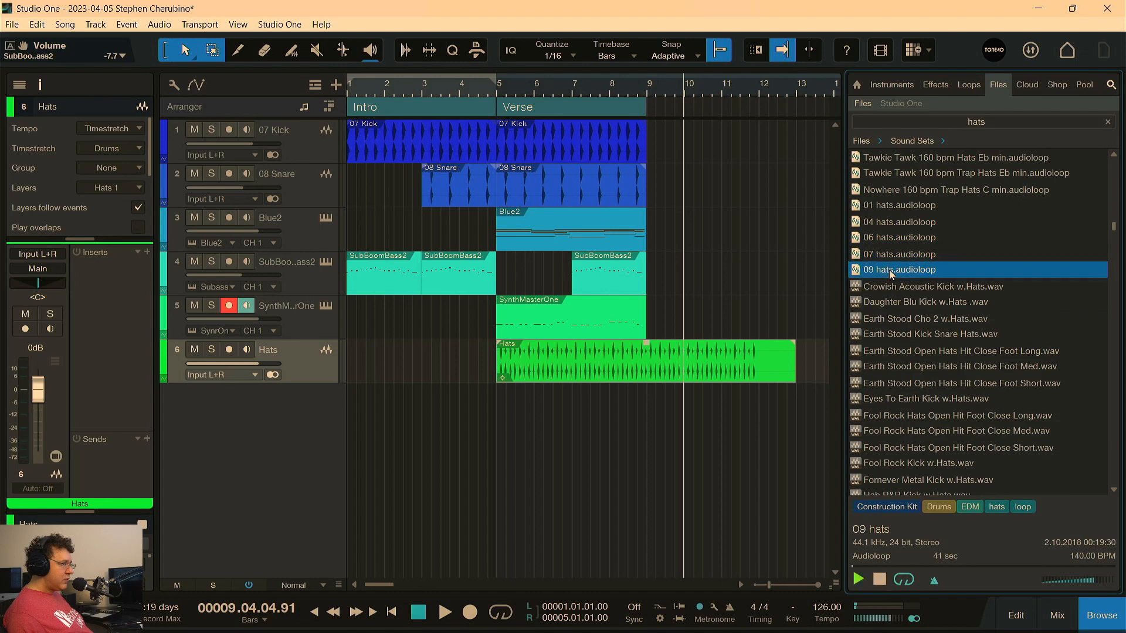
{"action": "left_click", "coordinate": [885, 205]}
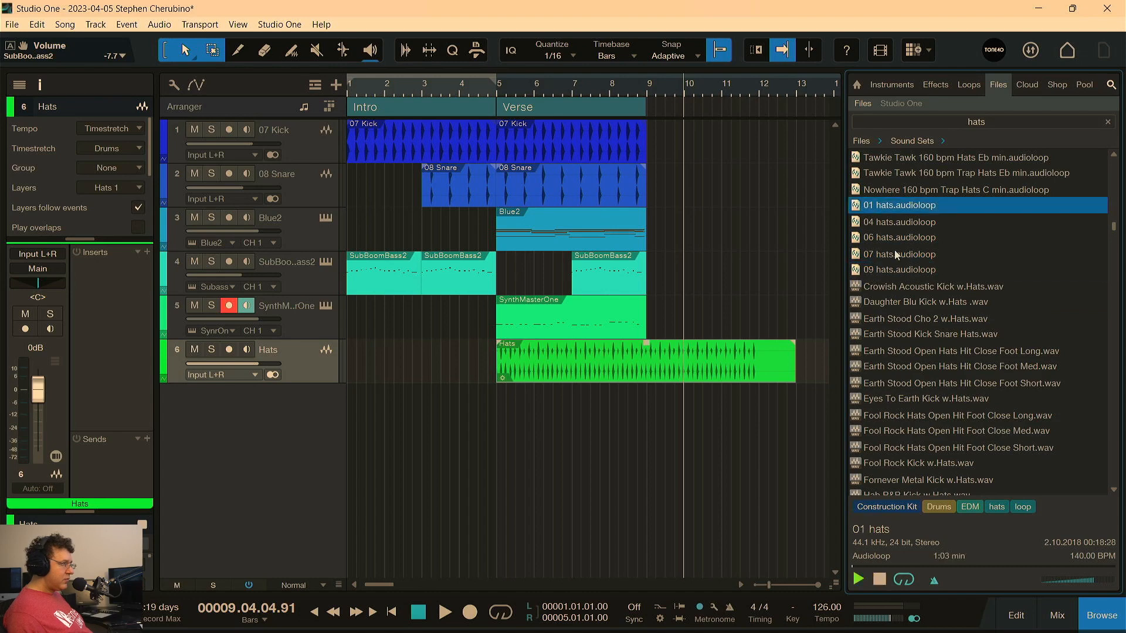
{"action": "left_click", "coordinate": [898, 319]}
{"action": "left_click", "coordinate": [910, 300]}
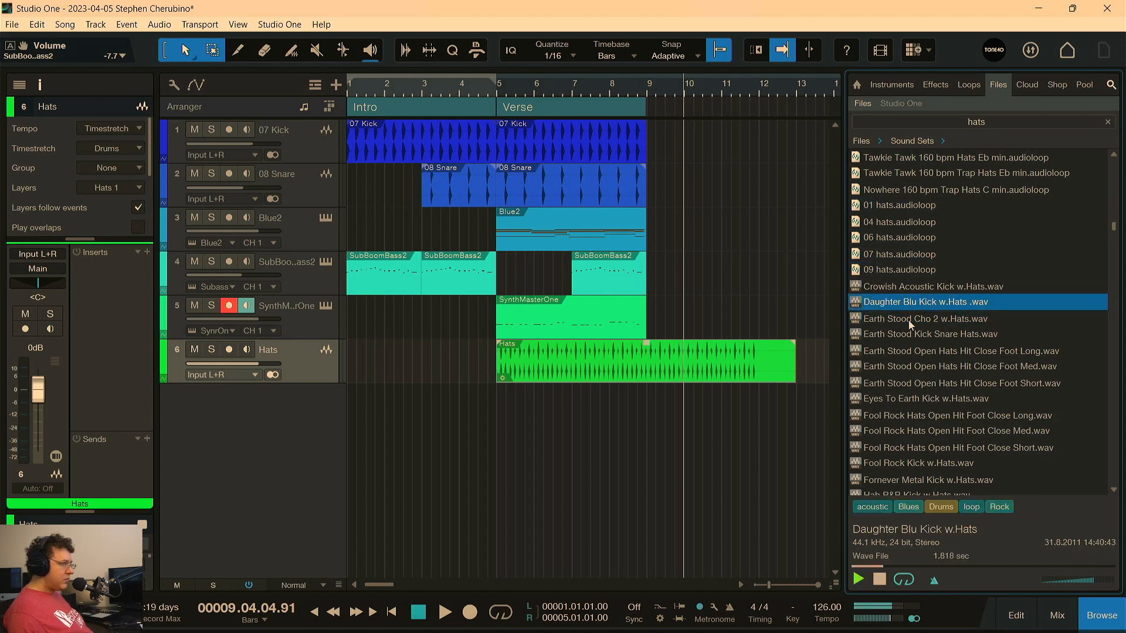
Audition Fool Rock Hats Open Hit Foot Close Long and Paiste 14in Trad Jazz Hi Hats Closed 5 and 6
{"action": "left_click", "coordinate": [910, 416]}
{"action": "scroll", "coordinate": [912, 418], "scroll_direction": "down", "scroll_amount": 5}
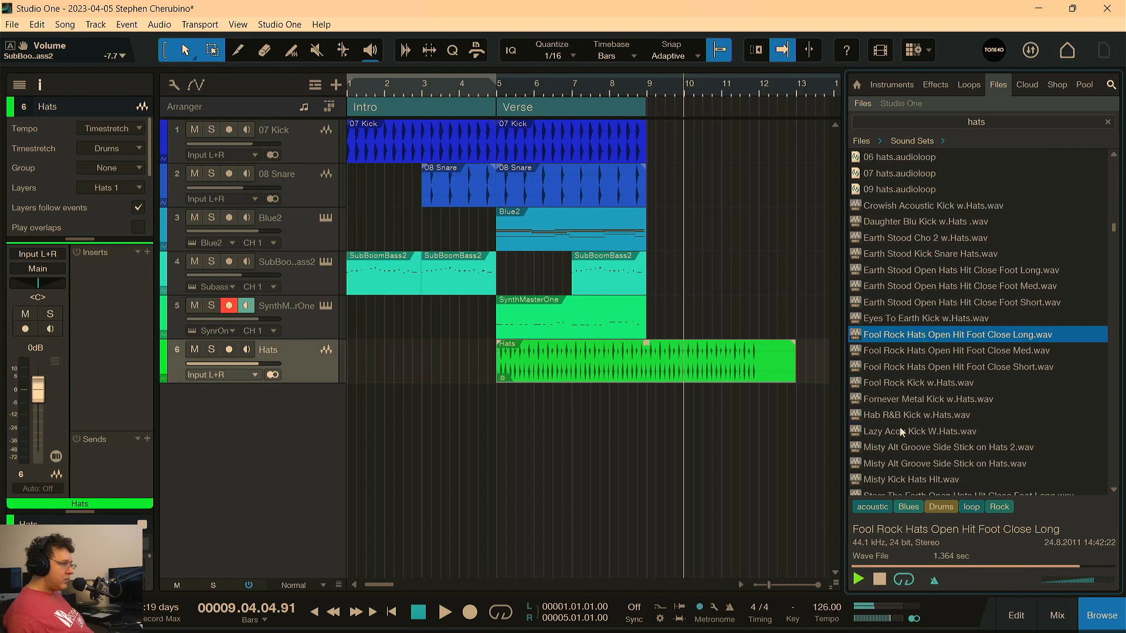
{"action": "scroll", "coordinate": [899, 427], "scroll_direction": "down", "scroll_amount": 5}
{"action": "left_click", "coordinate": [904, 384]}
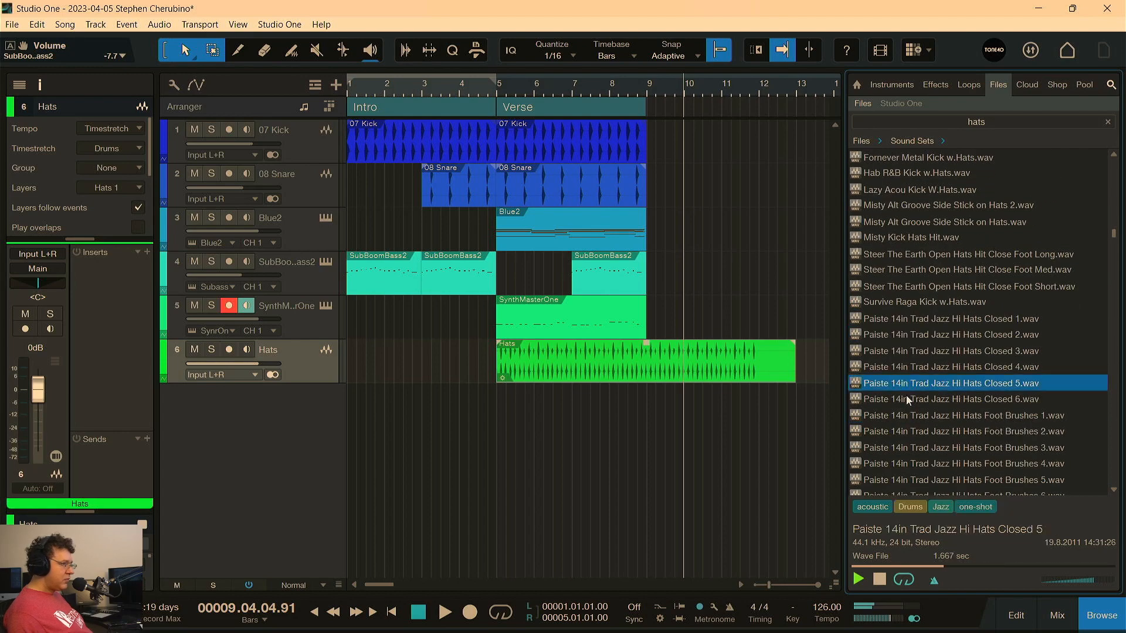
{"action": "left_click", "coordinate": [906, 397]}
Audition de_snr_hitthatsnare, fs_rhm75_hathats and the 125 BPM Hi Hats.audioloop from the search results
{"action": "scroll", "coordinate": [906, 398], "scroll_direction": "down", "scroll_amount": 10}
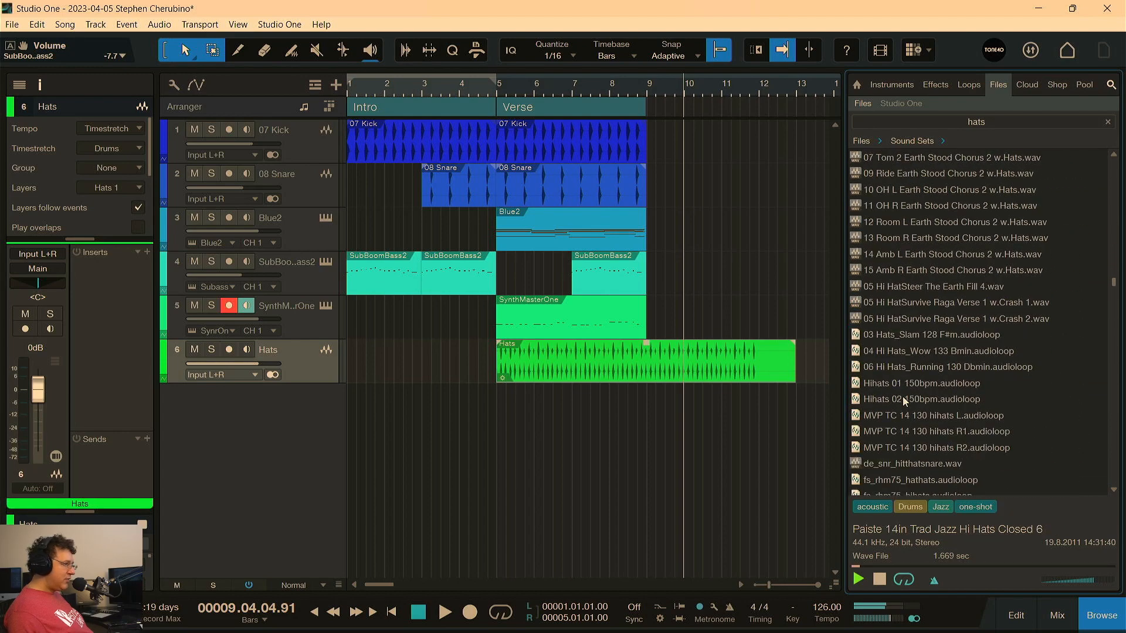
{"action": "scroll", "coordinate": [903, 396], "scroll_direction": "down", "scroll_amount": 3}
{"action": "left_click", "coordinate": [903, 336]}
{"action": "left_click", "coordinate": [904, 352]}
{"action": "left_click", "coordinate": [904, 382]}
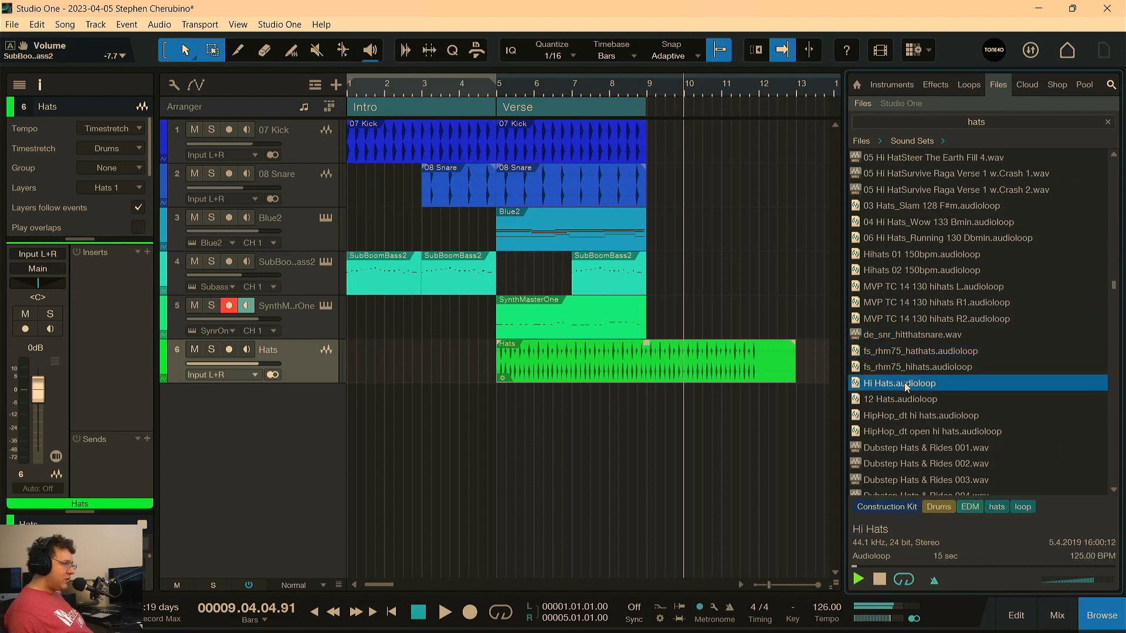
Play the arrangement from bar 5 while auditioning 12 Hats.audioloop and HipHop_dt hi hats.audioloop
{"action": "left_click", "coordinate": [499, 96]}
{"action": "key", "text": "space"}
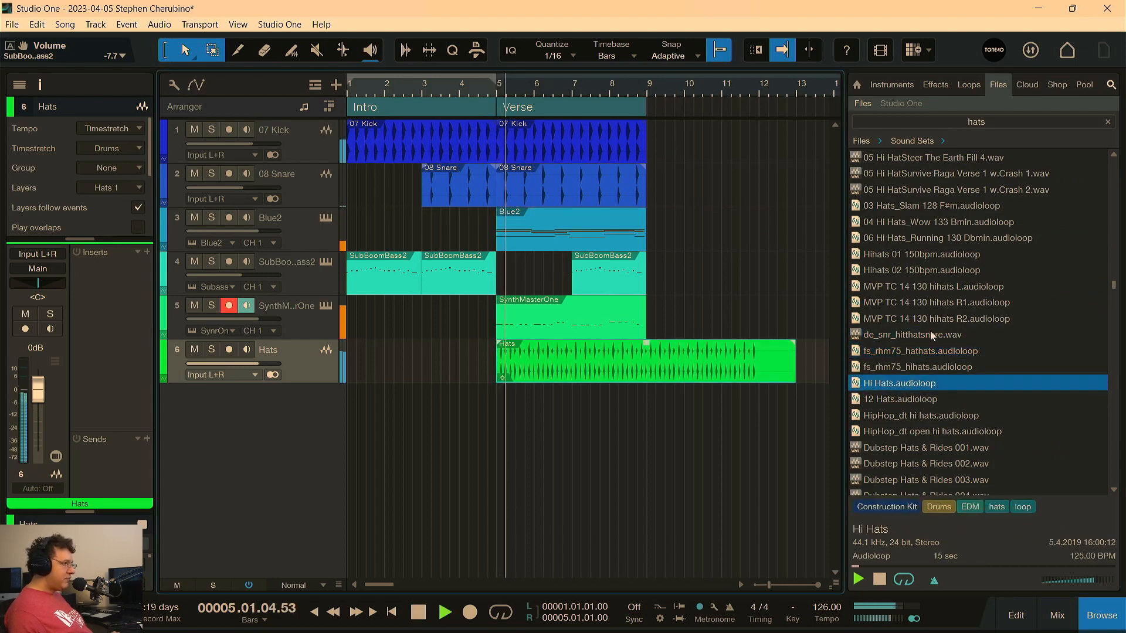
{"action": "left_click", "coordinate": [895, 400]}
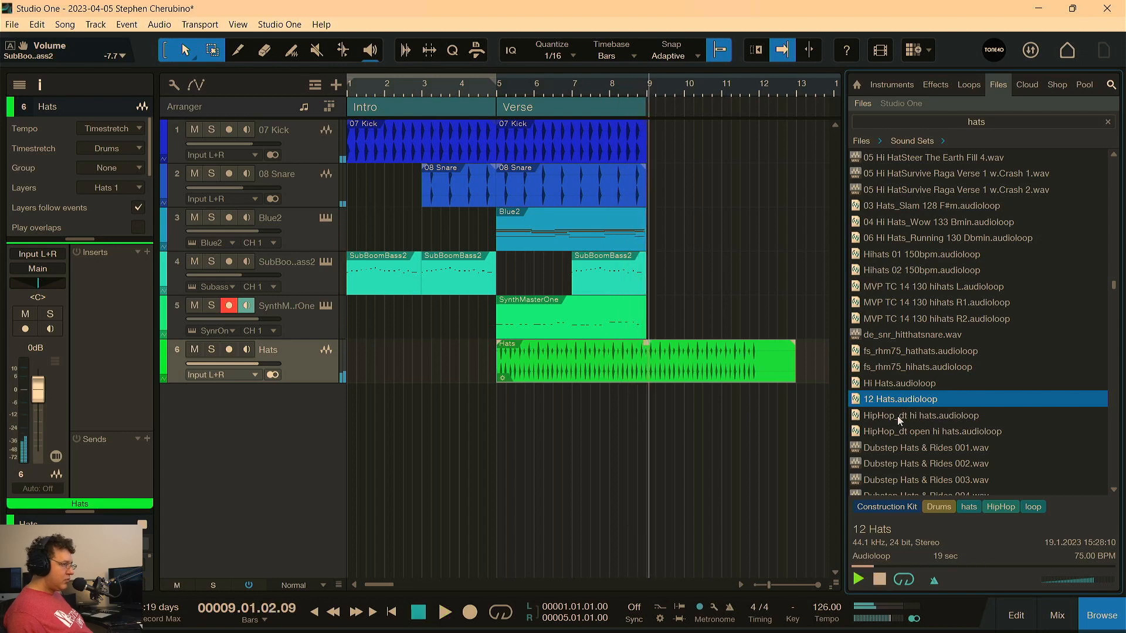
{"action": "left_click", "coordinate": [898, 416]}
Try HipHop_dt hi hats.audioloop on a new track at bar 5, then delete its event but keep the track
{"action": "key", "text": "space"}
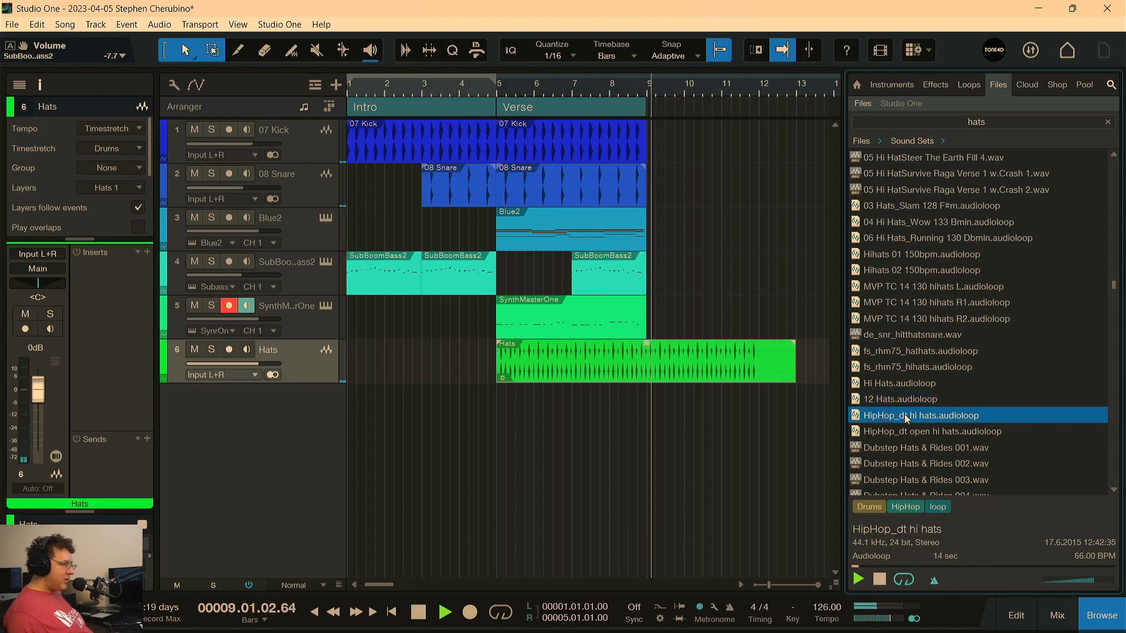
{"action": "left_click_drag", "start_coordinate": [906, 417], "coordinate": [498, 404]}
{"action": "left_click", "coordinate": [500, 89]}
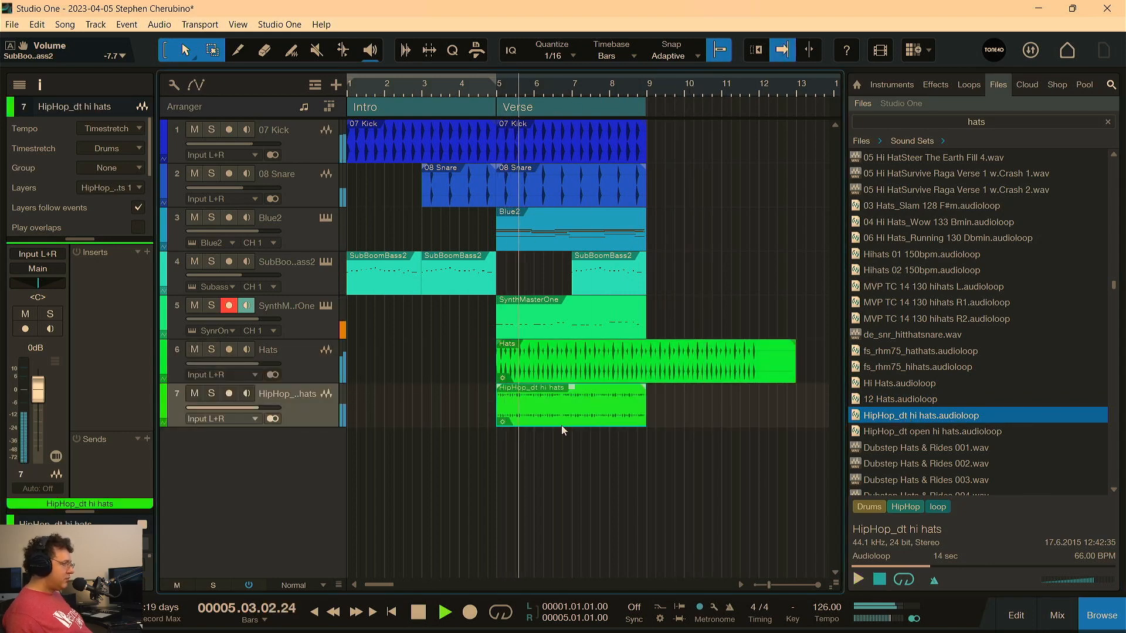
{"action": "key", "text": "Delete"}
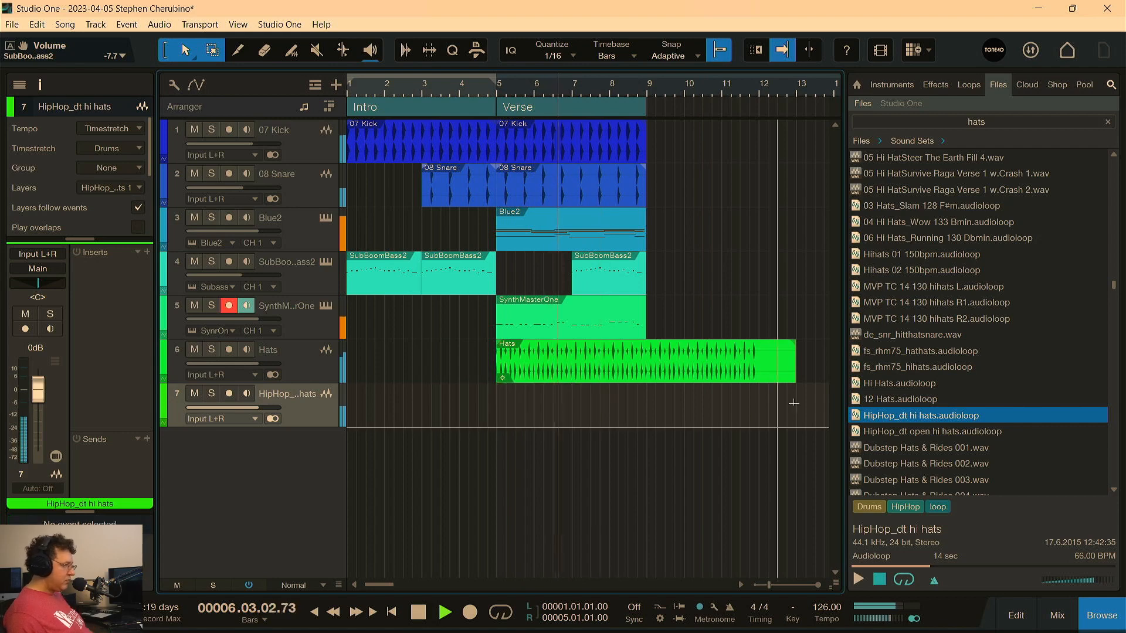
Audition HipHop_dt open hi hats and Dubstep Hats & Rides 001, 002 and 003 against the verse playing from bar 5
{"action": "left_click", "coordinate": [879, 432]}
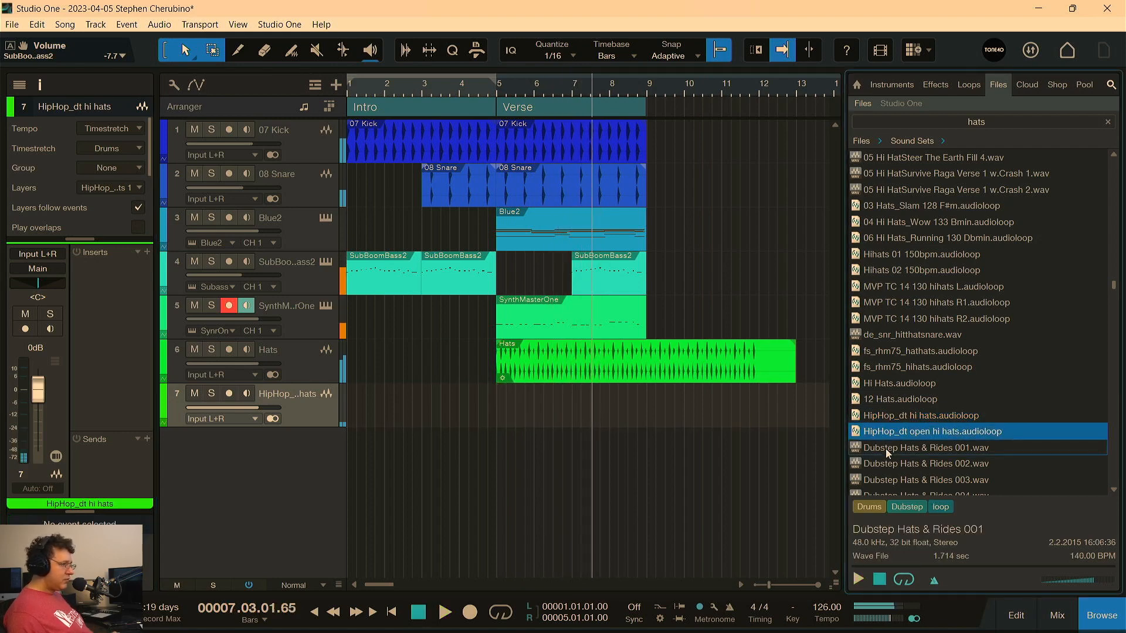
{"action": "left_click", "coordinate": [887, 448]}
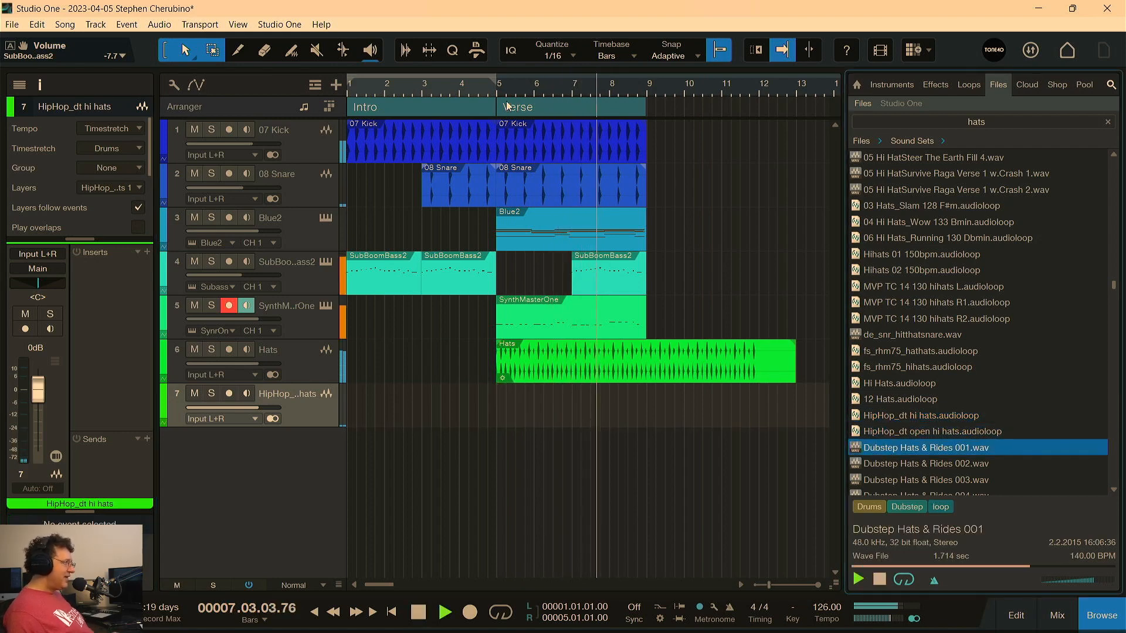
{"action": "key", "text": "space"}
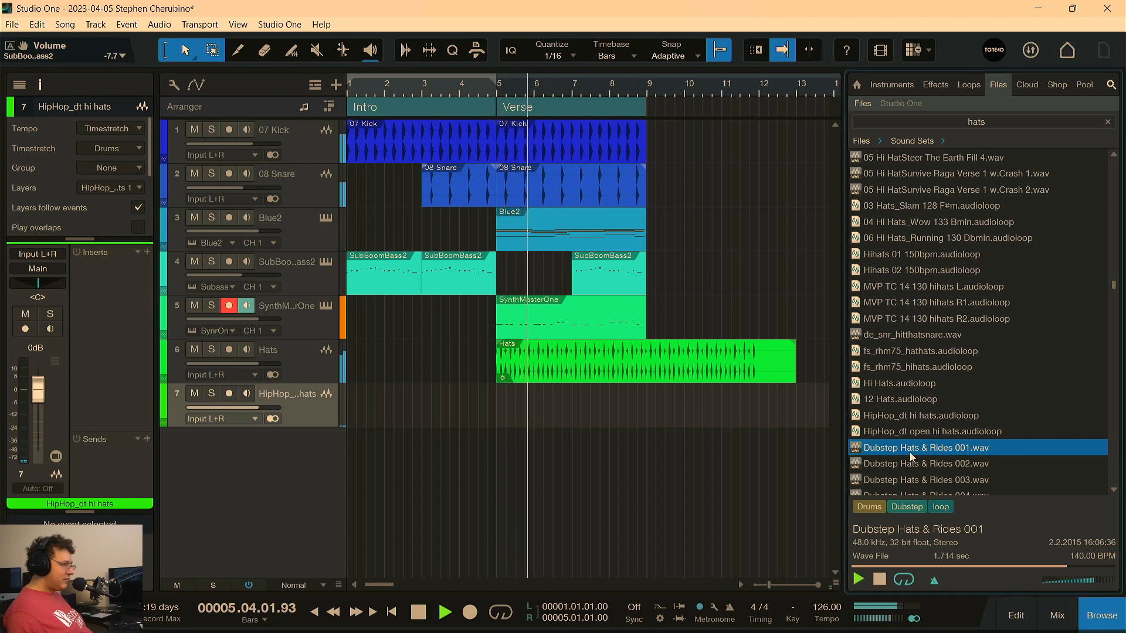
{"action": "scroll", "coordinate": [917, 437], "scroll_direction": "down", "scroll_amount": 1}
{"action": "left_click", "coordinate": [912, 416]}
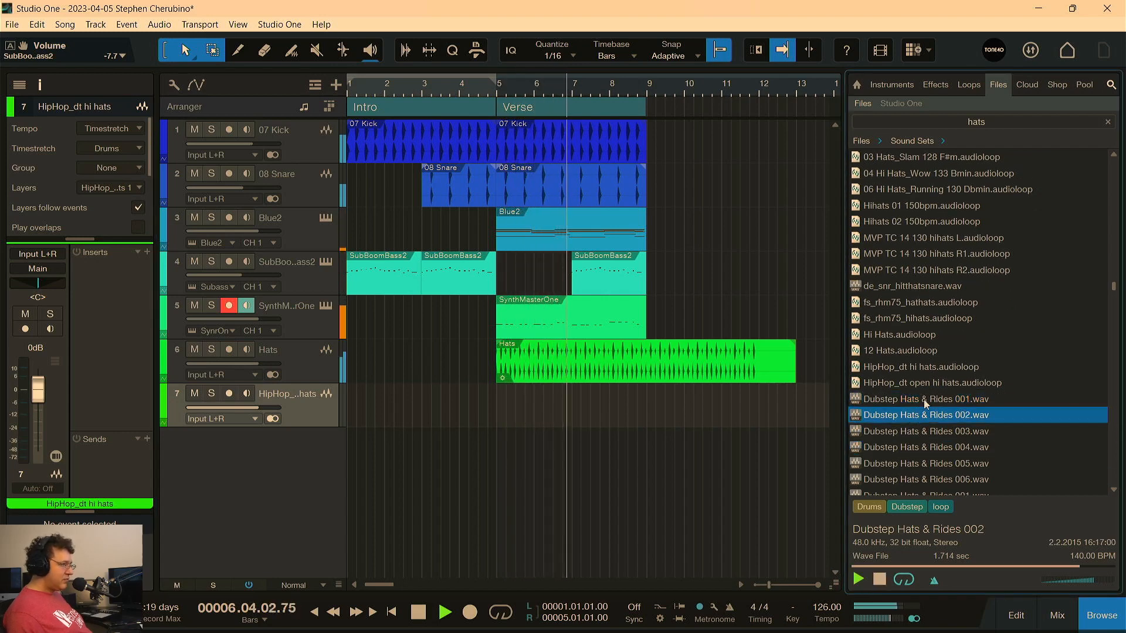
{"action": "scroll", "coordinate": [921, 381], "scroll_direction": "down", "scroll_amount": 1}
{"action": "left_click", "coordinate": [913, 384]}
{"action": "scroll", "coordinate": [921, 379], "scroll_direction": "down", "scroll_amount": 1}
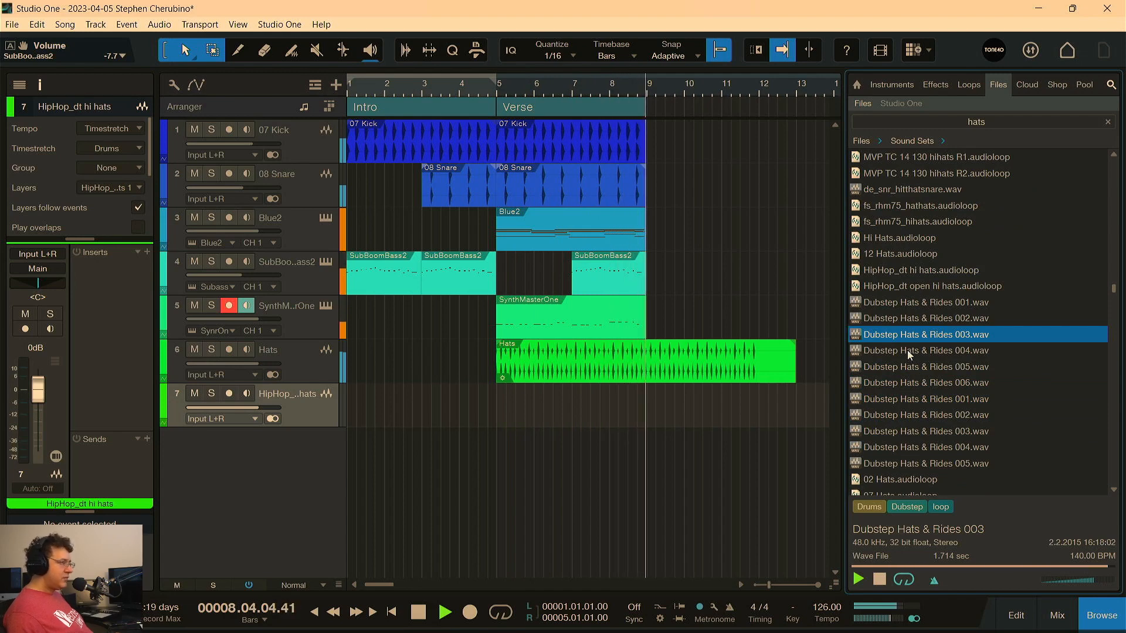
Loop the verse from bar 5 to bar 9 using the second 07 Kick event, and start looped playback
{"action": "key", "text": "space"}
{"action": "left_click", "coordinate": [604, 156]}
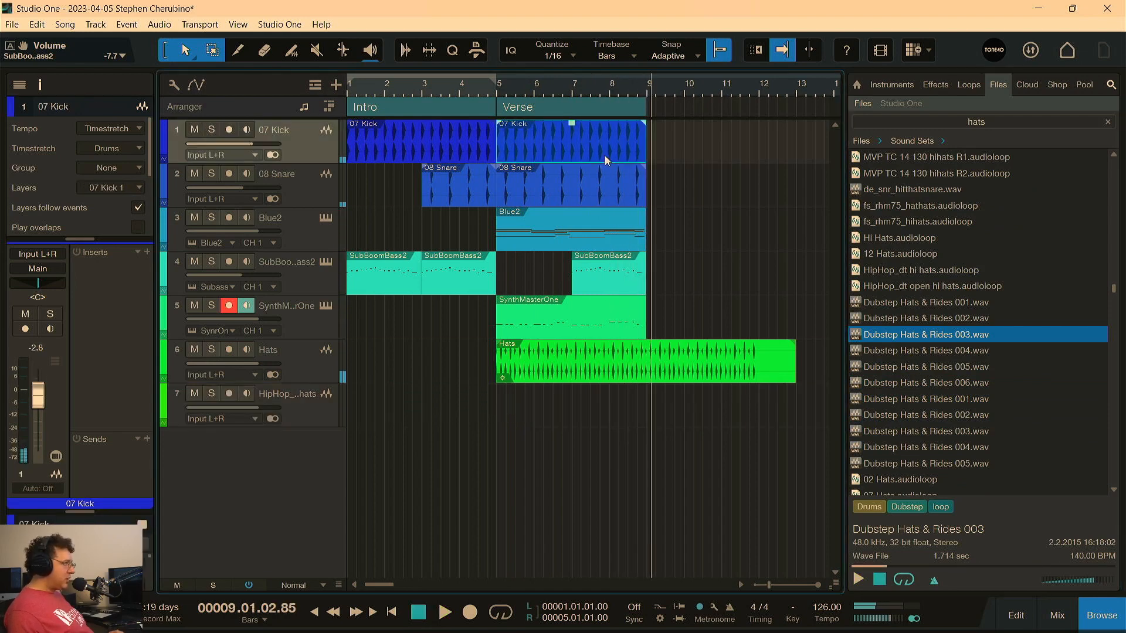
{"action": "key", "text": "p"}
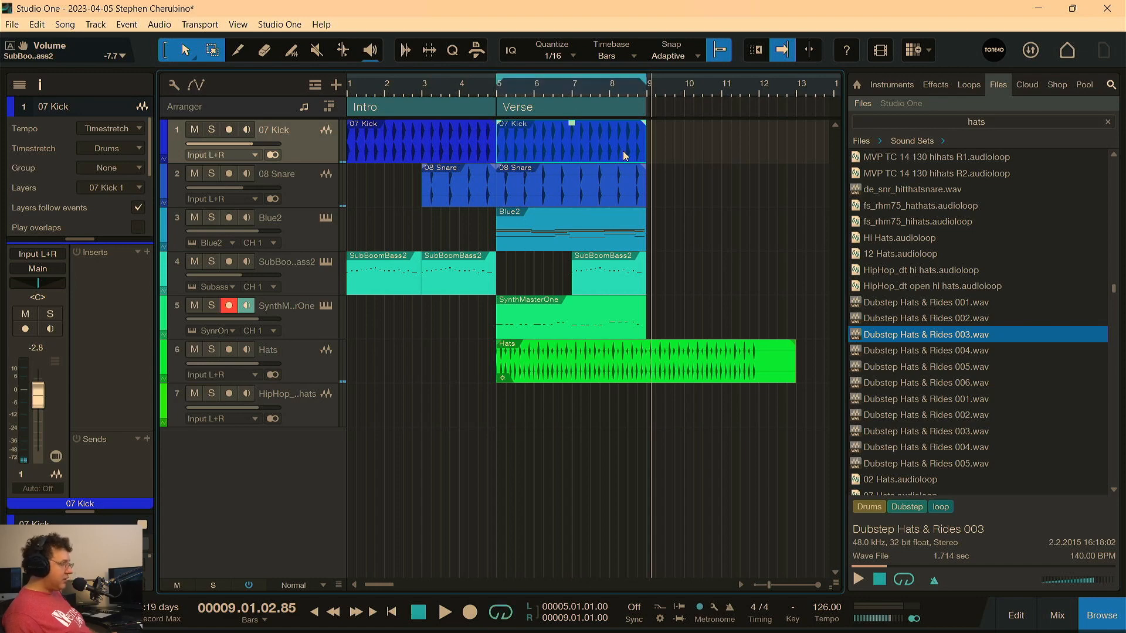
{"action": "key", "text": "space"}
Audition Dubstep Hats & Rides 004, 02 Hats.audioloop and 07 Hats.audioloop over the looping verse
{"action": "left_click", "coordinate": [892, 349]}
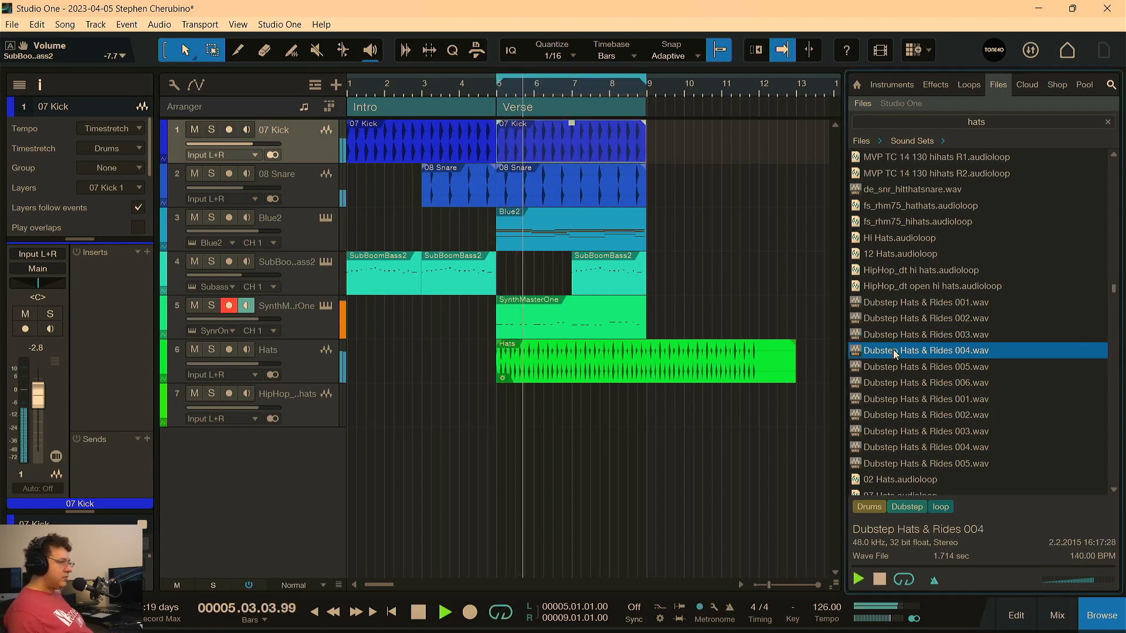
{"action": "scroll", "coordinate": [929, 350], "scroll_direction": "down", "scroll_amount": 2}
{"action": "left_click", "coordinate": [908, 414]}
{"action": "scroll", "coordinate": [938, 343], "scroll_direction": "down", "scroll_amount": 1}
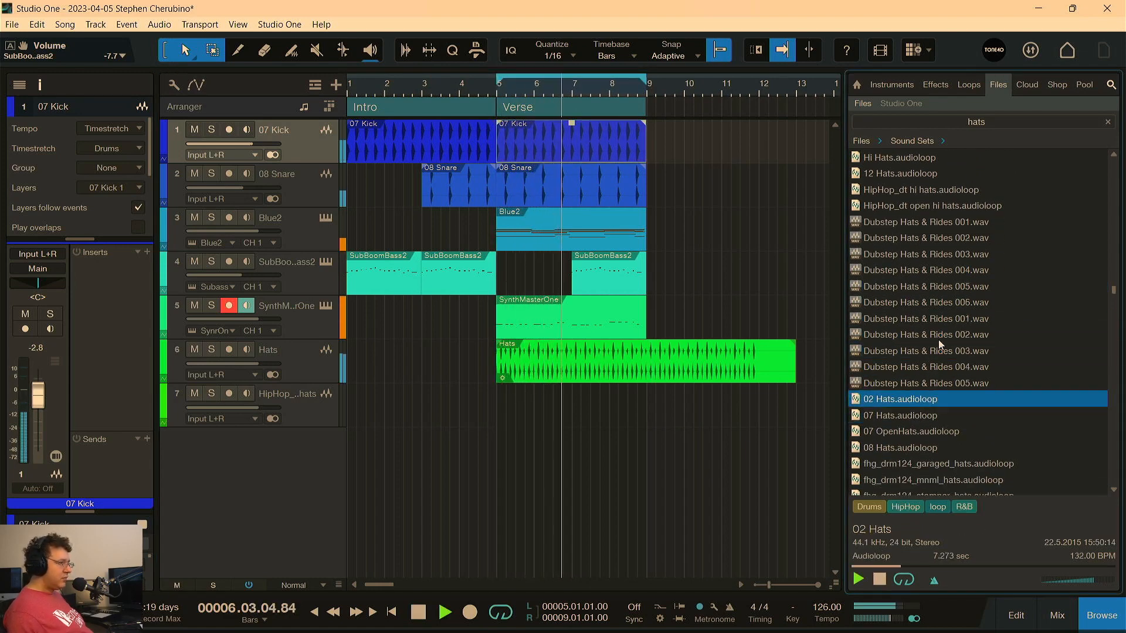
{"action": "scroll", "coordinate": [938, 343], "scroll_direction": "down", "scroll_amount": 1}
{"action": "left_click", "coordinate": [909, 383]}
{"action": "scroll", "coordinate": [929, 360], "scroll_direction": "down", "scroll_amount": 2}
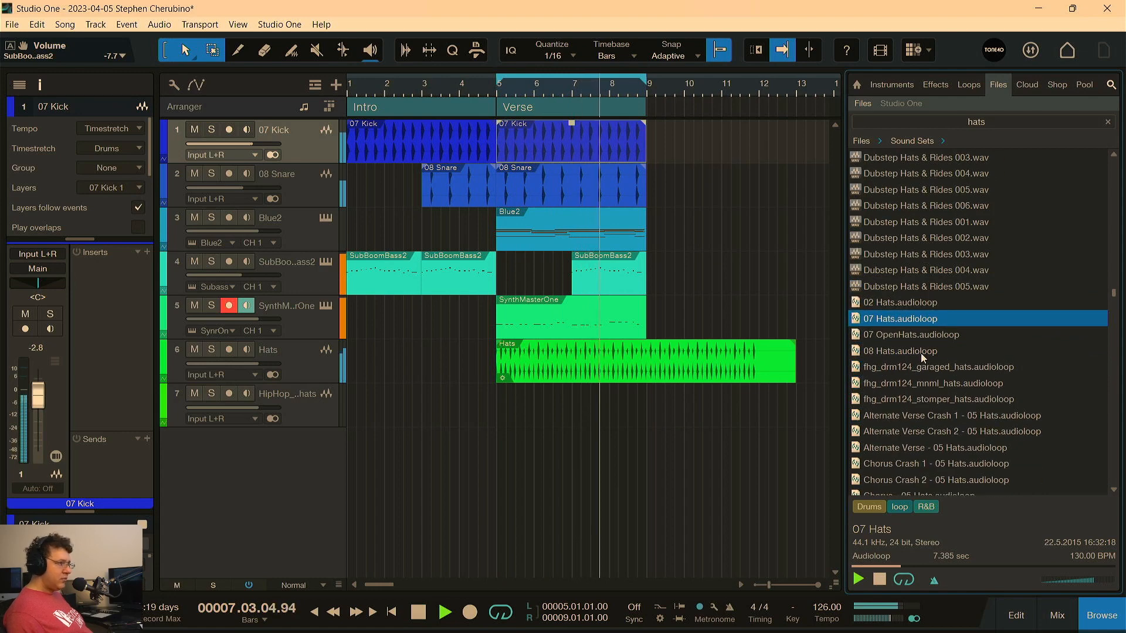
Audition 08 Hats and the fhg_drm124 mnml, stomper and garaged hats loops over the looping verse
{"action": "left_click", "coordinate": [920, 353]}
{"action": "scroll", "coordinate": [928, 340], "scroll_direction": "down", "scroll_amount": 1}
{"action": "left_click", "coordinate": [921, 339]}
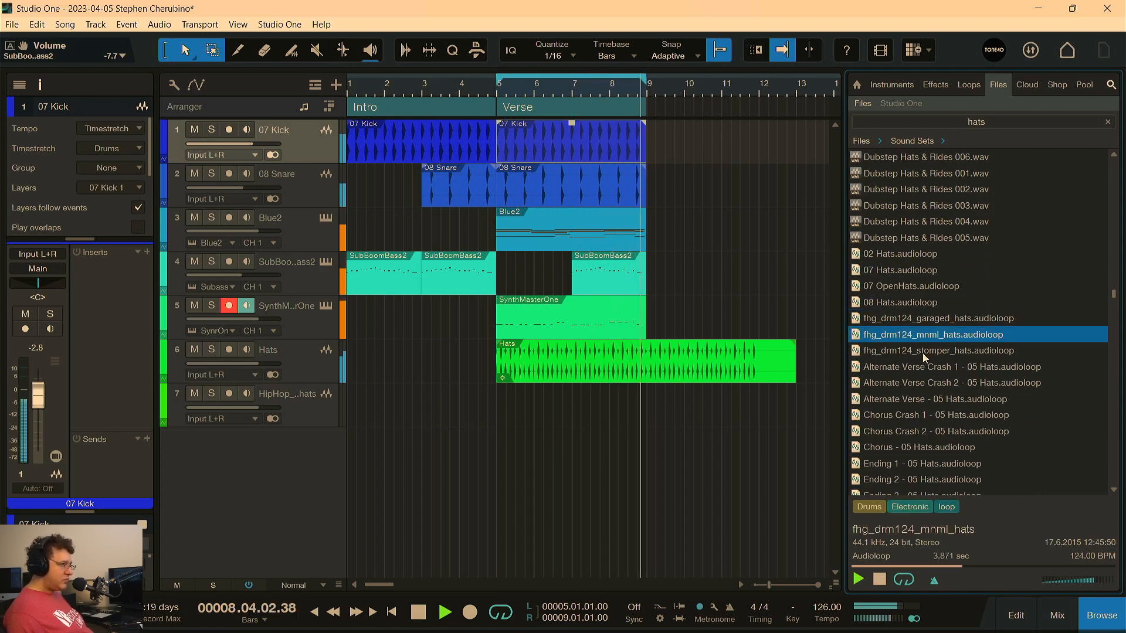
{"action": "left_click", "coordinate": [924, 353]}
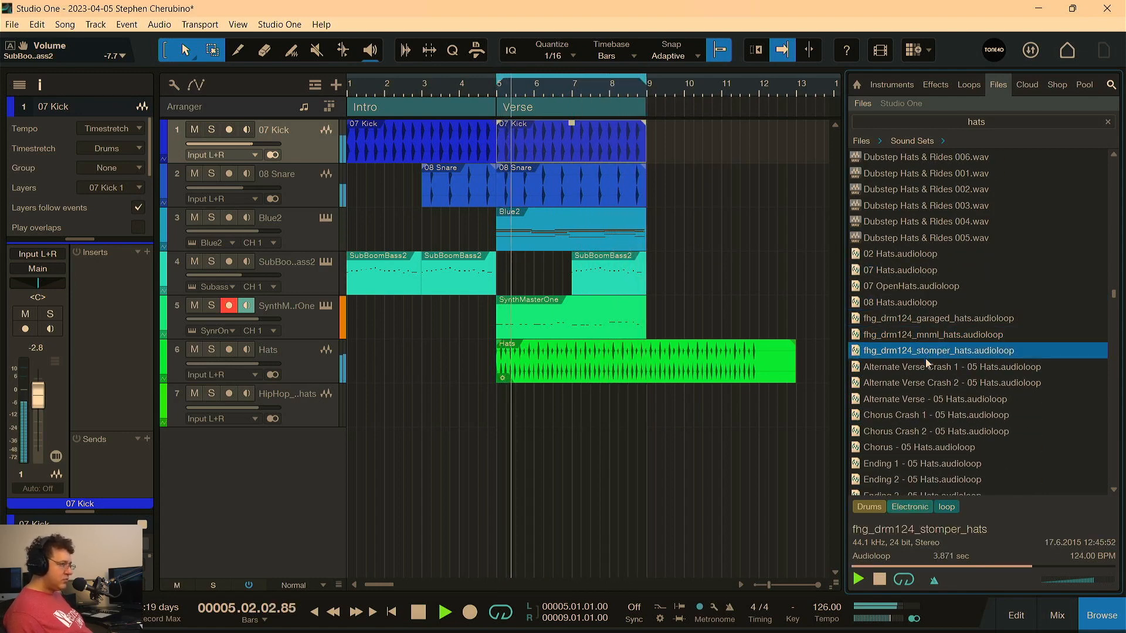
{"action": "left_click", "coordinate": [930, 319]}
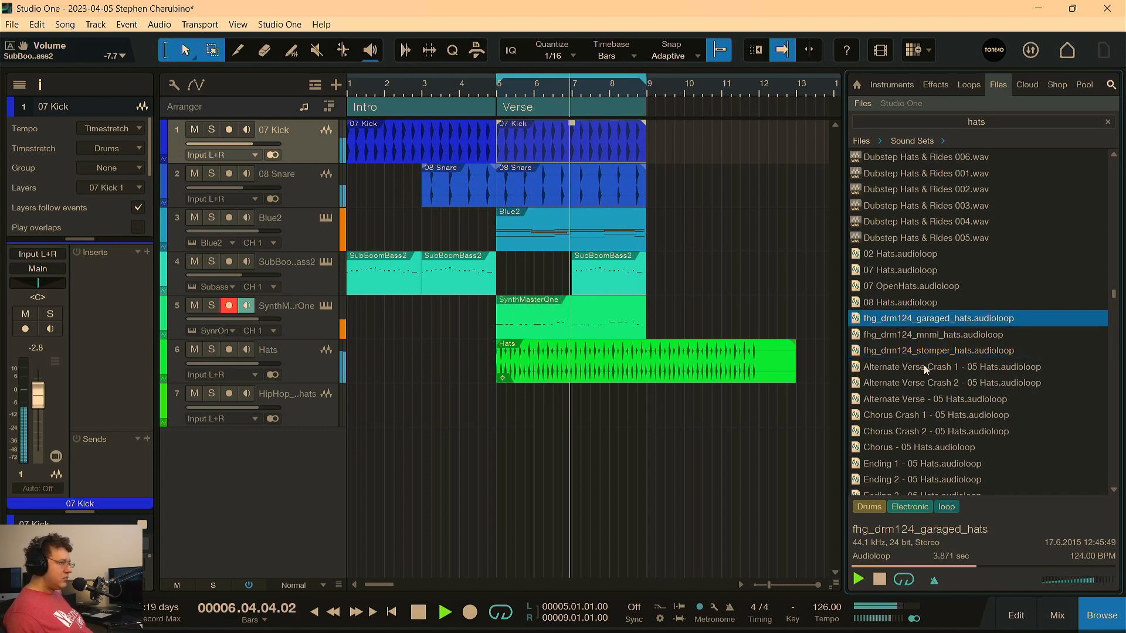
Fill bars 5 to 9 of track 7 with two fhg_drm124_garaged_hats loops and lower the track volume to -13.7 dB
{"action": "left_click_drag", "start_coordinate": [928, 318], "coordinate": [527, 403]}
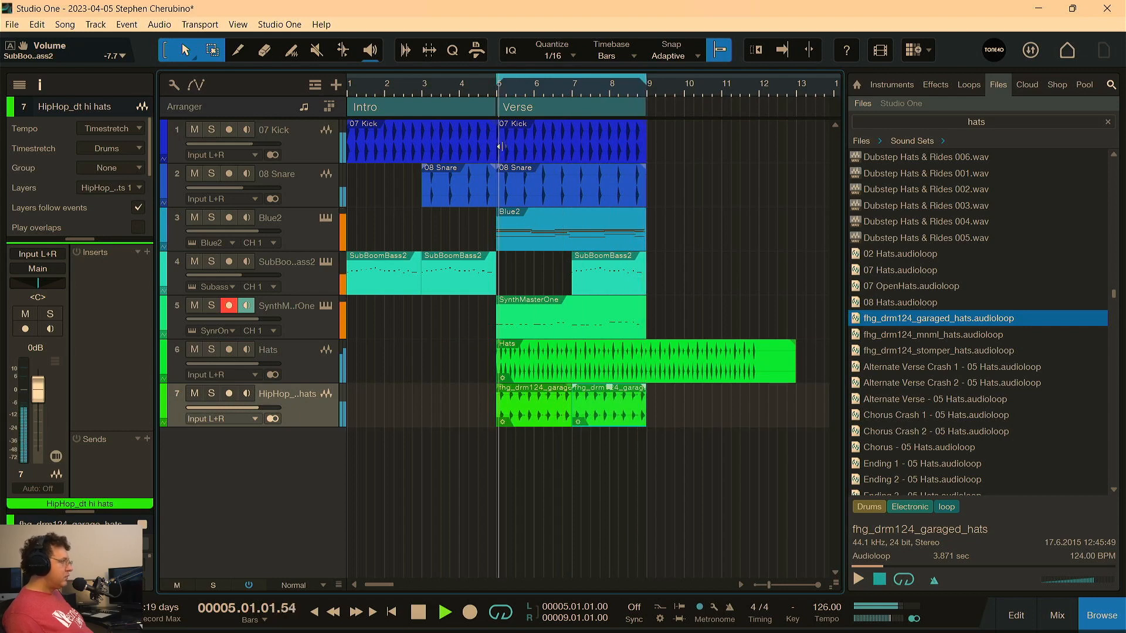
{"action": "left_click_drag", "start_coordinate": [251, 407], "coordinate": [207, 401]}
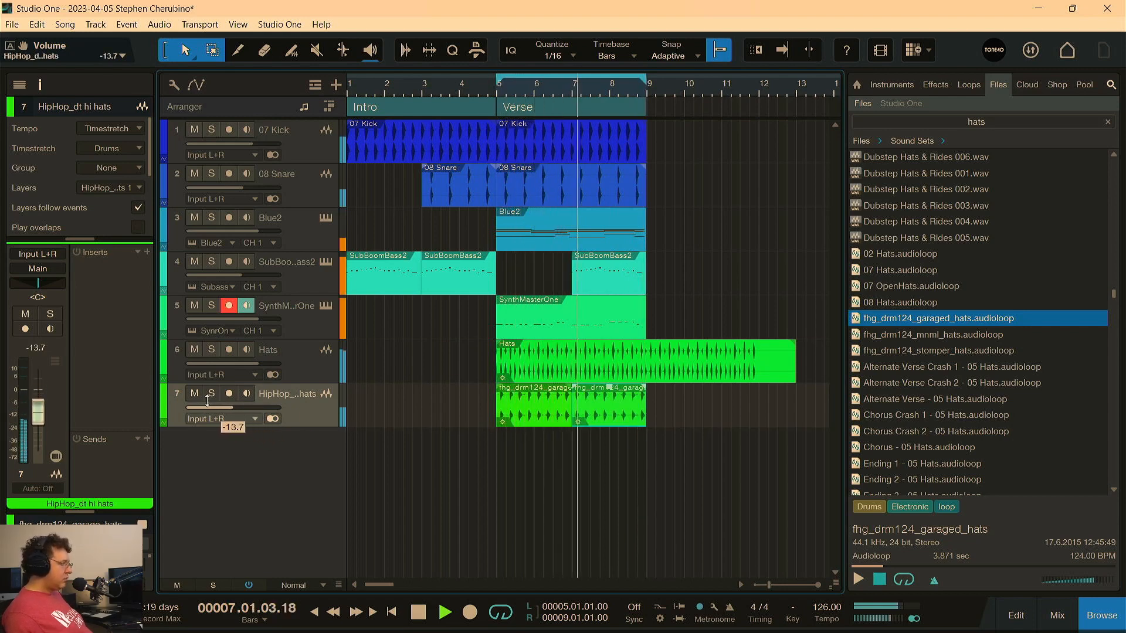
{"action": "key", "text": "space"}
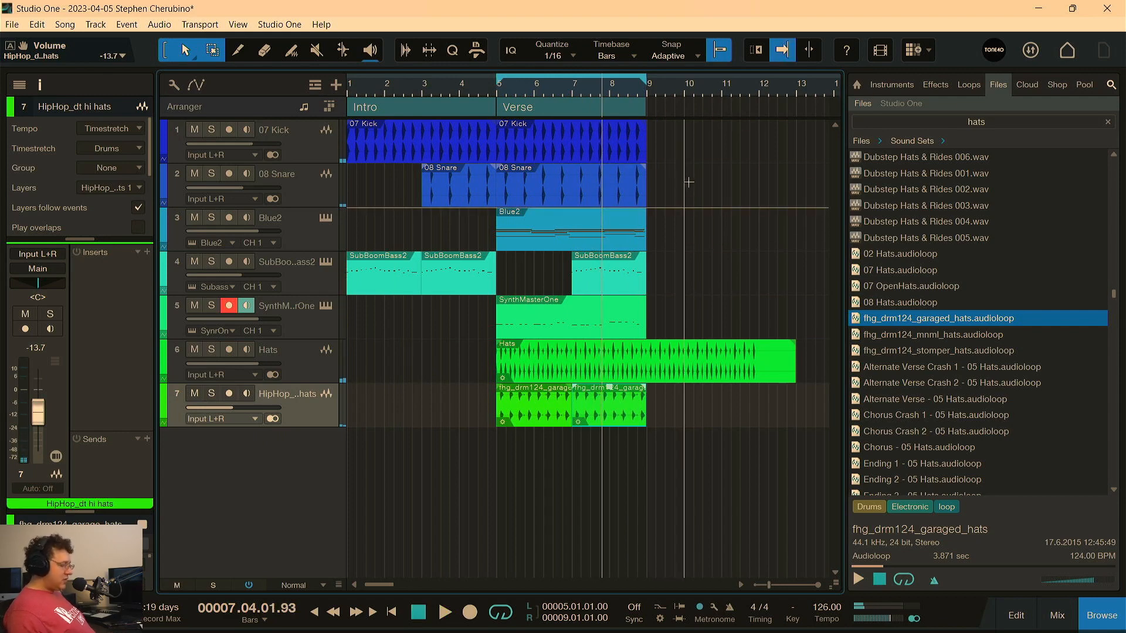
Play the arrangement from the start through the end of the intro
{"action": "key", "text": "comma"}
{"action": "key", "text": "space"}
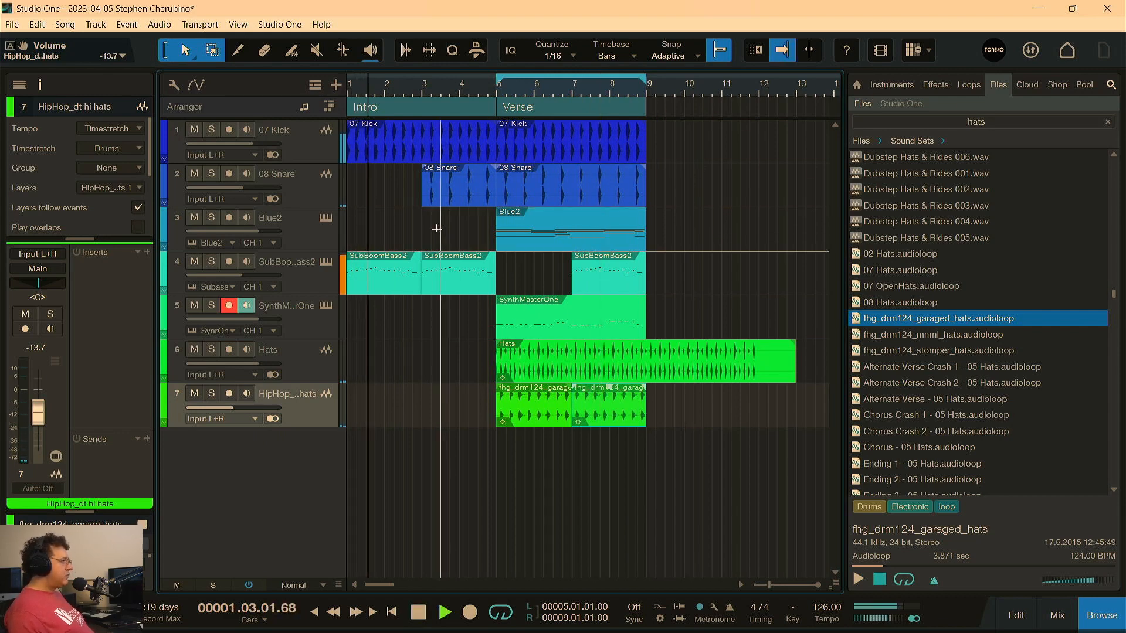
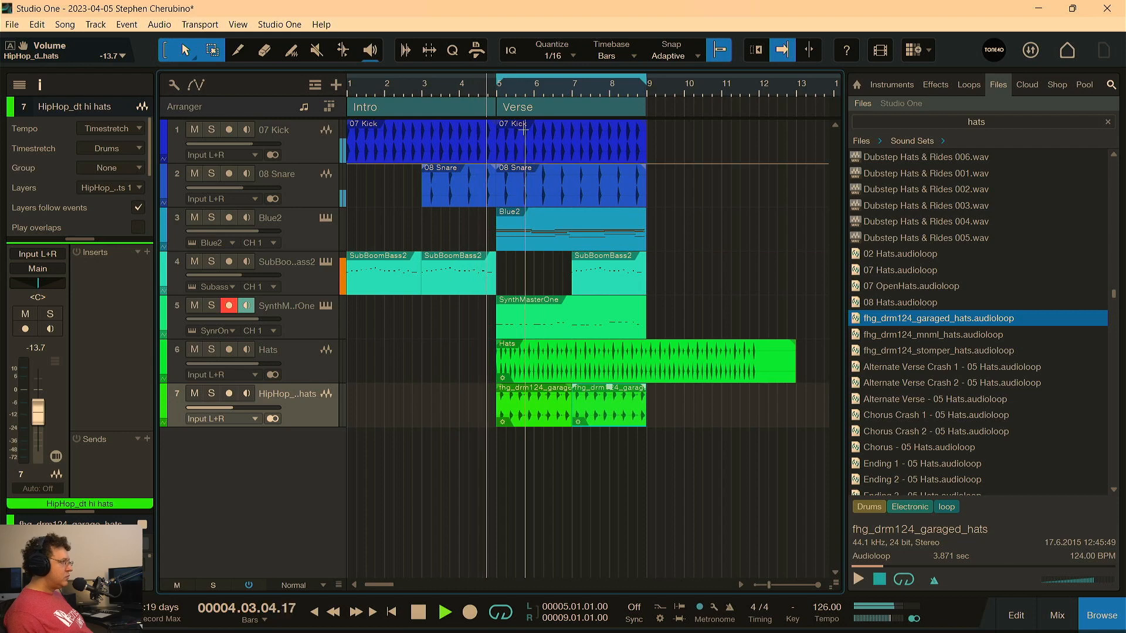
{"action": "key", "text": "space"}
Isolate the intro's last snare hit by splitting the 08 Snare event at 4.4 and trimming its end to 4.4.3
{"action": "left_click_drag", "start_coordinate": [491, 86], "coordinate": [509, 141]}
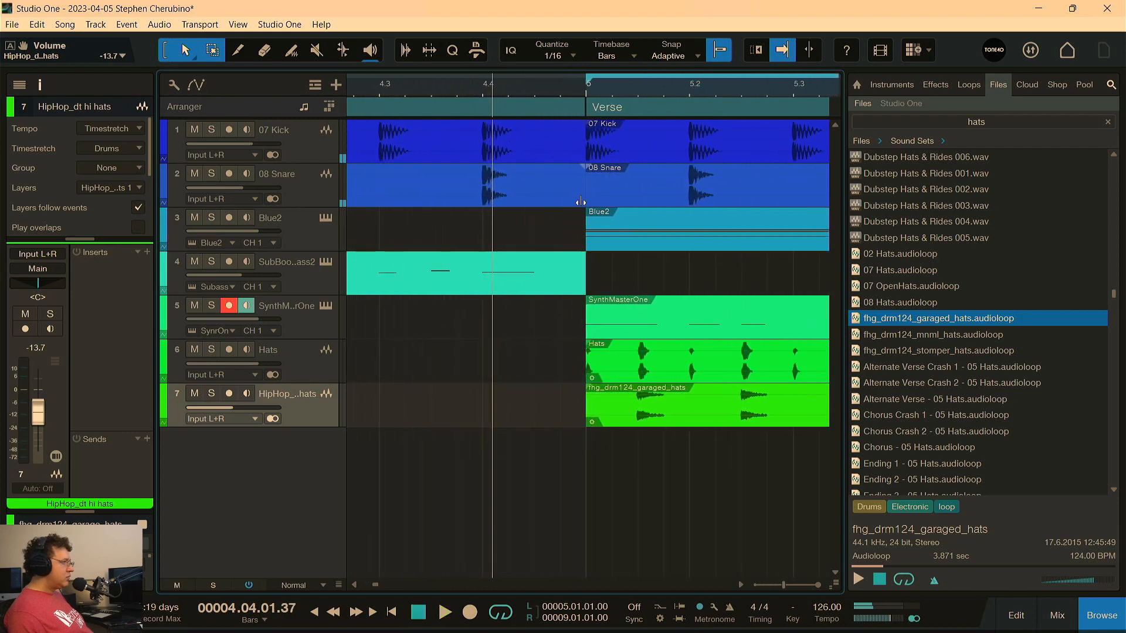
{"action": "left_click_drag", "start_coordinate": [579, 202], "coordinate": [559, 198]}
{"action": "left_click", "coordinate": [540, 200]}
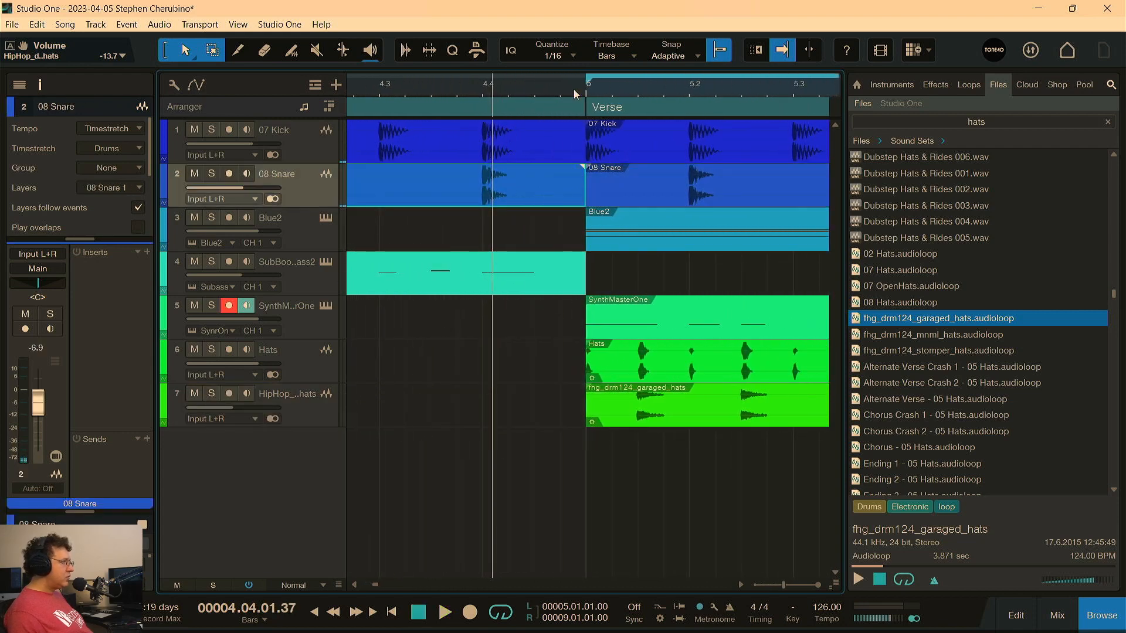
{"action": "left_click", "coordinate": [620, 52]}
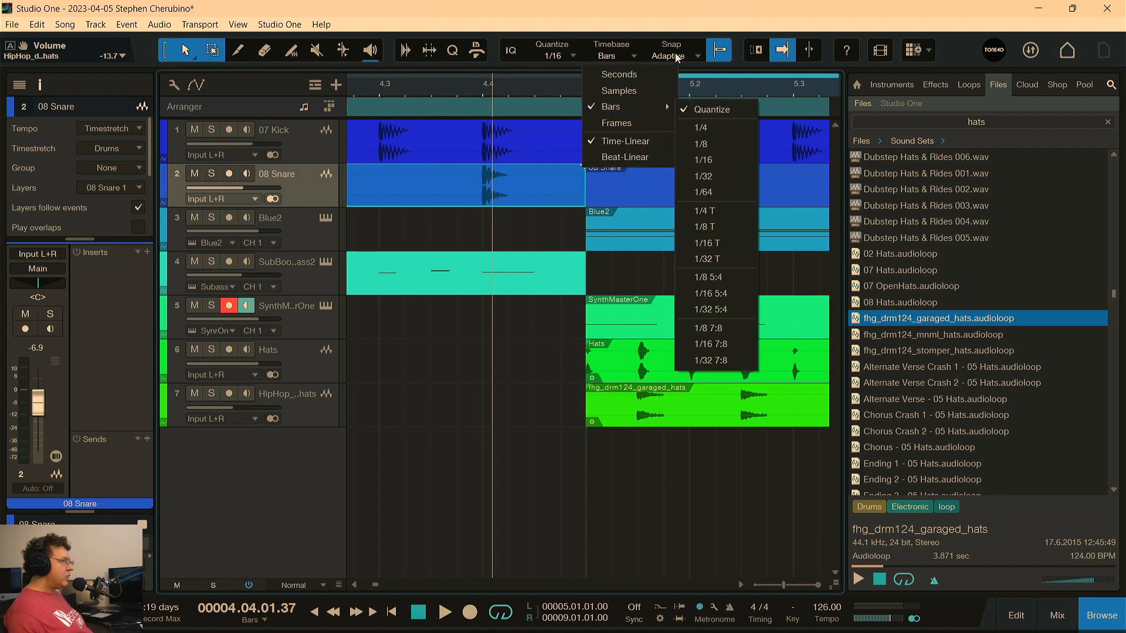
{"action": "left_click_drag", "start_coordinate": [536, 89], "coordinate": [574, 156]}
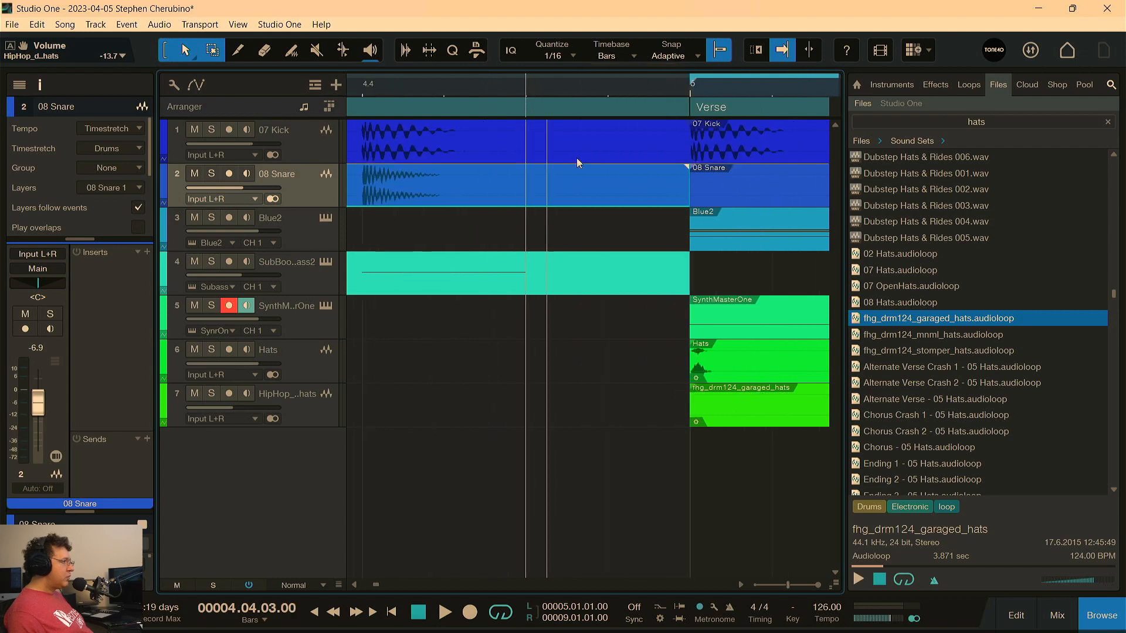
{"action": "left_click_drag", "start_coordinate": [685, 192], "coordinate": [525, 194]}
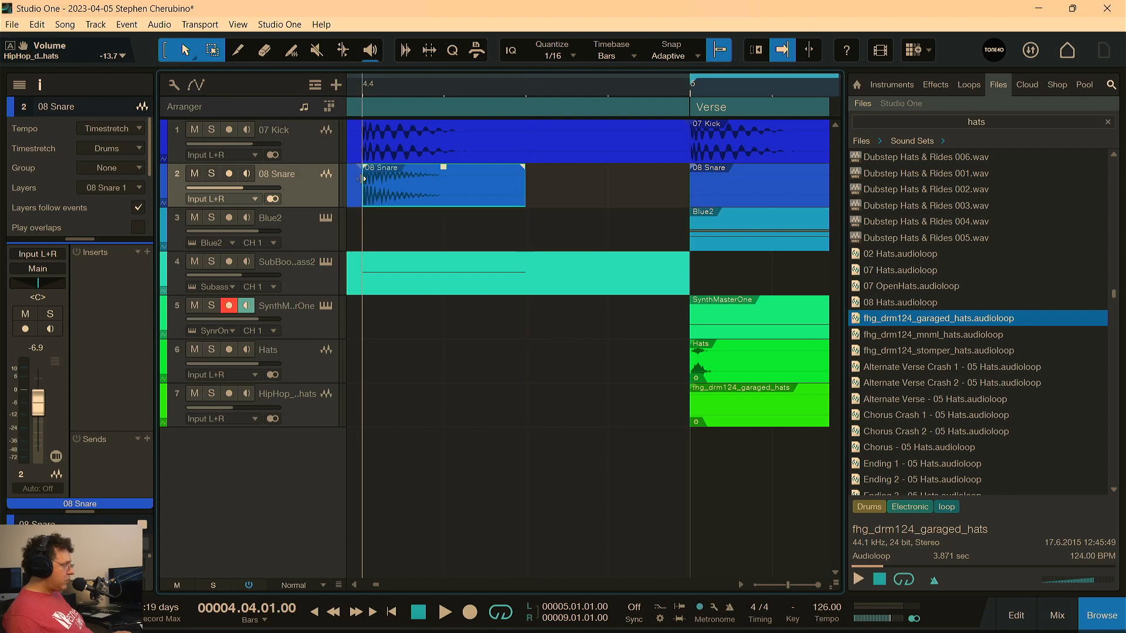
Duplicate the isolated snare hit into the gap just before the Verse and play the transition
{"action": "key", "text": "d"}
{"action": "key", "text": "space"}
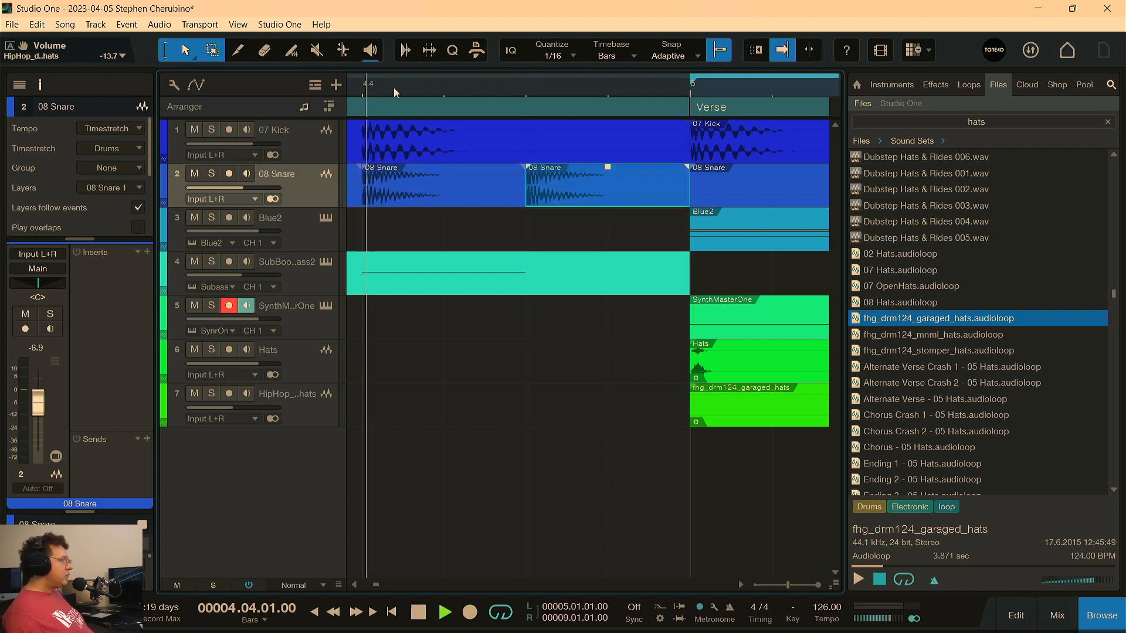
{"action": "key", "text": "space"}
{"action": "left_click_drag", "start_coordinate": [512, 89], "coordinate": [592, 26]}
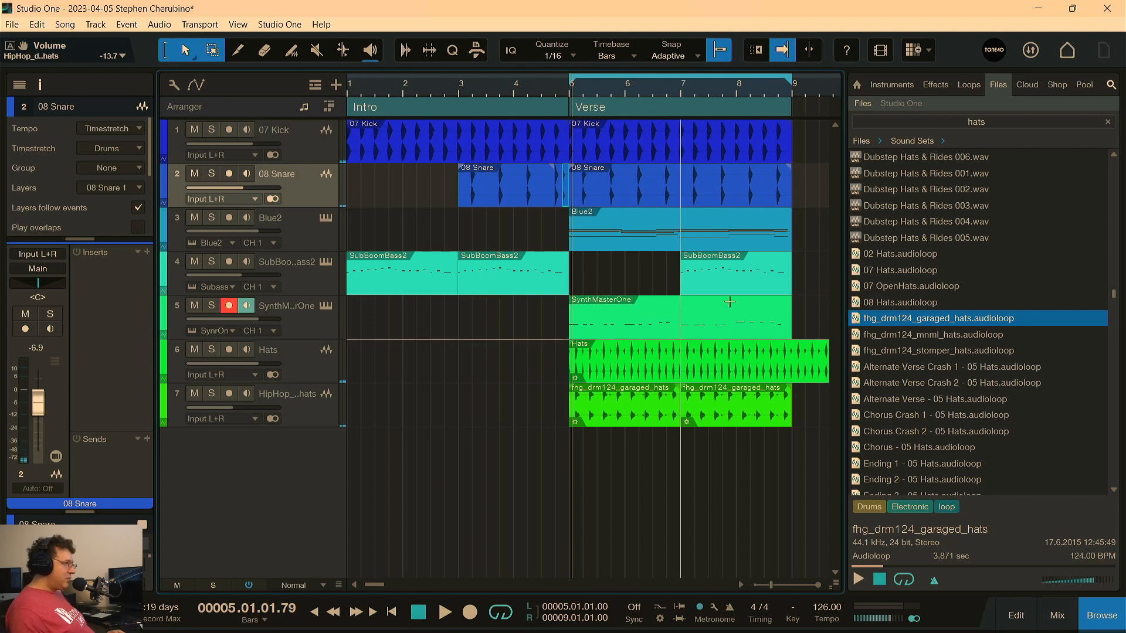
Browse the PreSonus, VST2 and VST3 effect folders to examine the available plug-ins
{"action": "left_click", "coordinate": [933, 84]}
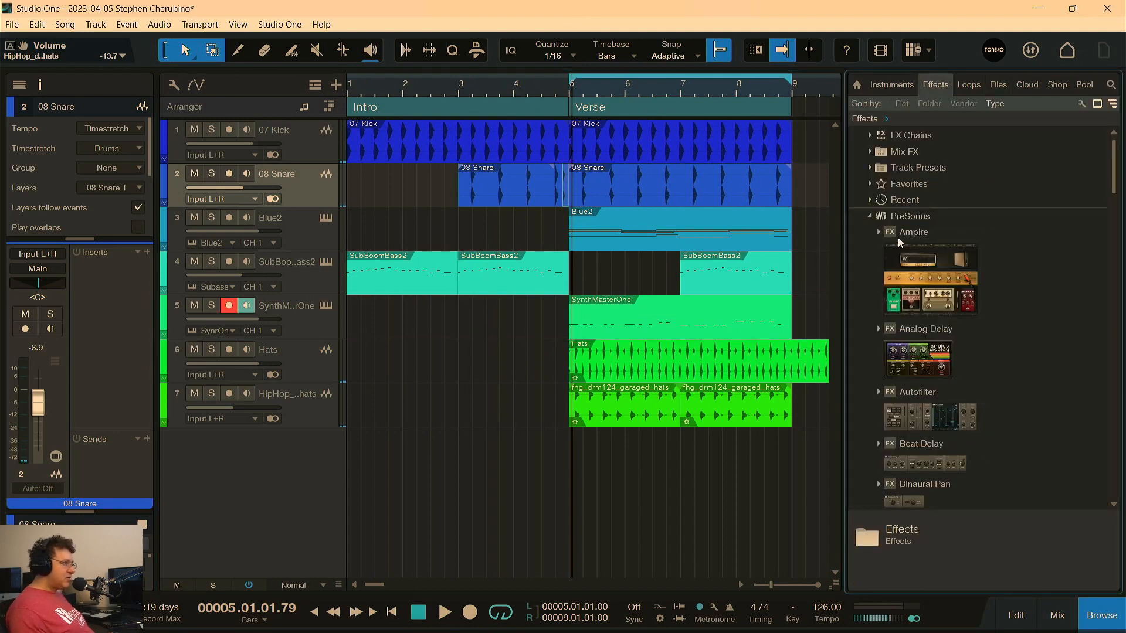
{"action": "left_click", "coordinate": [869, 217]}
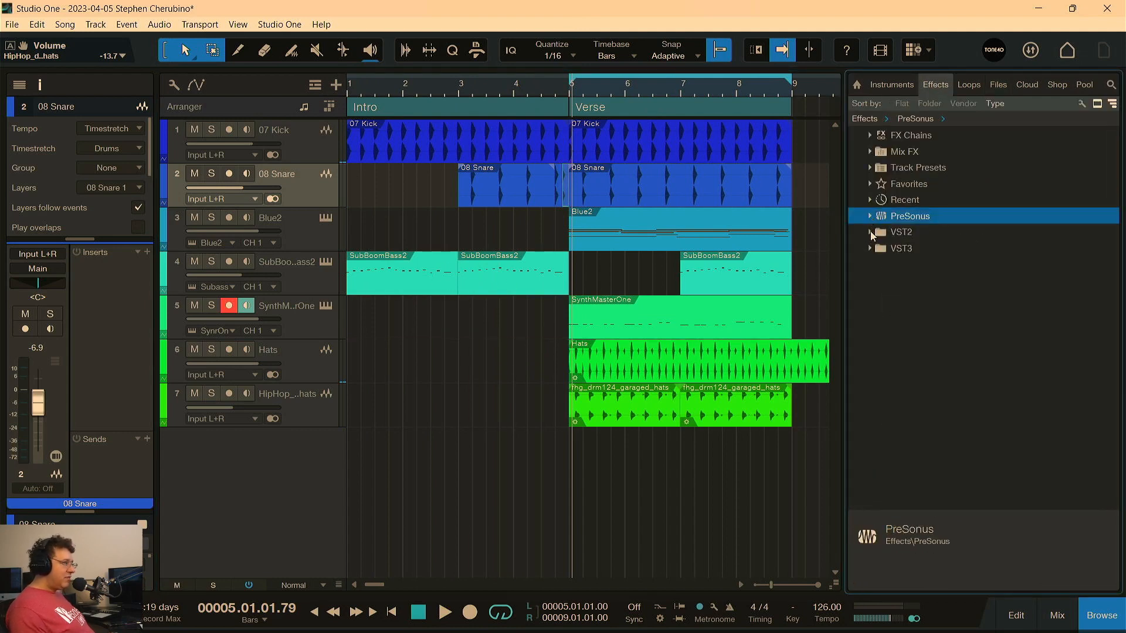
{"action": "left_click", "coordinate": [870, 232]}
{"action": "left_click", "coordinate": [870, 231]}
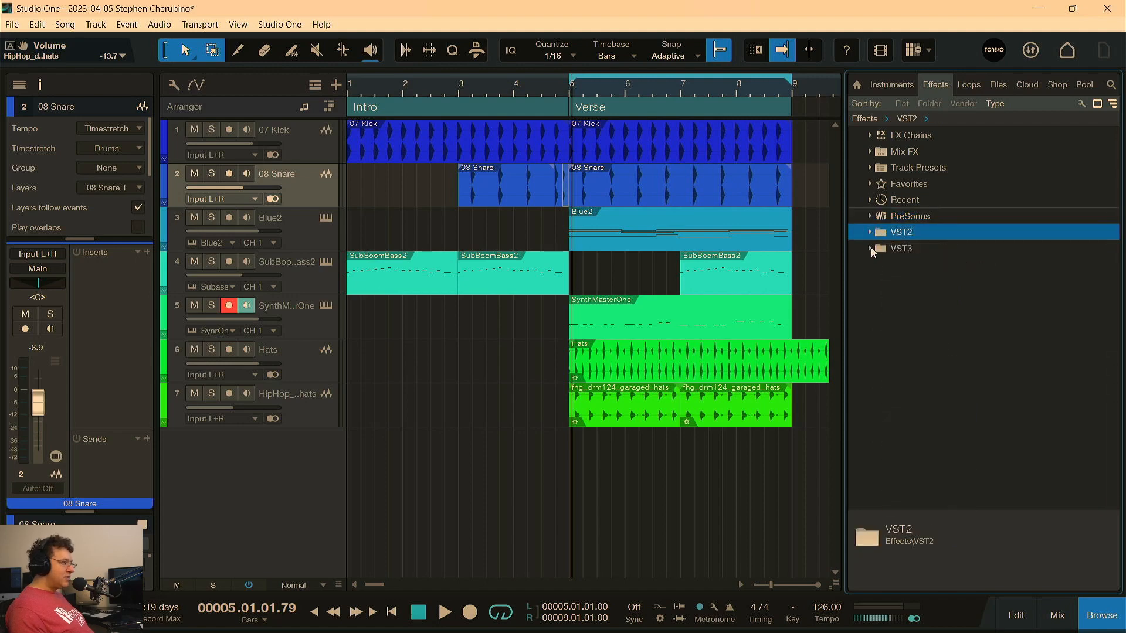
{"action": "left_click", "coordinate": [871, 247]}
{"action": "left_click", "coordinate": [869, 246]}
{"action": "left_click", "coordinate": [869, 233]}
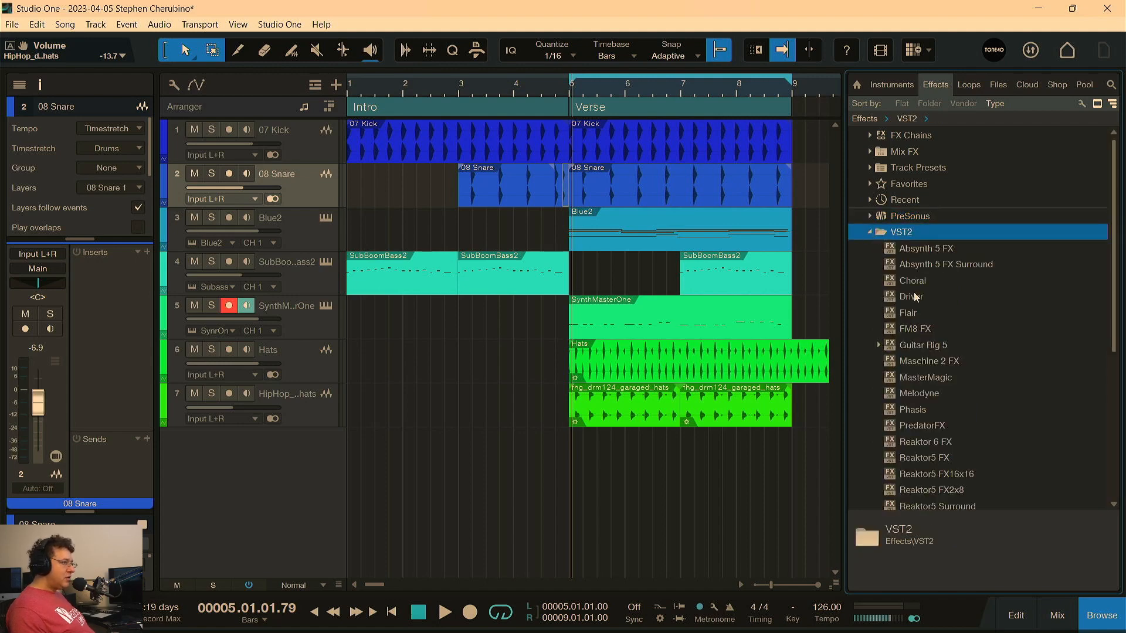
{"action": "scroll", "coordinate": [912, 337], "scroll_direction": "down", "scroll_amount": 2}
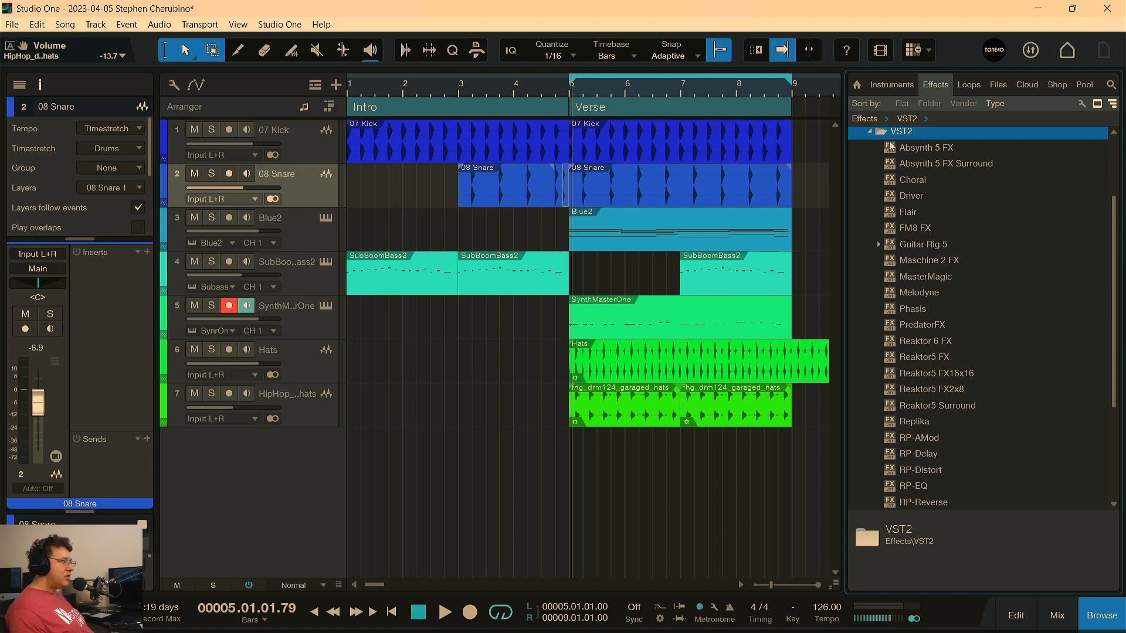
{"action": "left_click", "coordinate": [870, 132]}
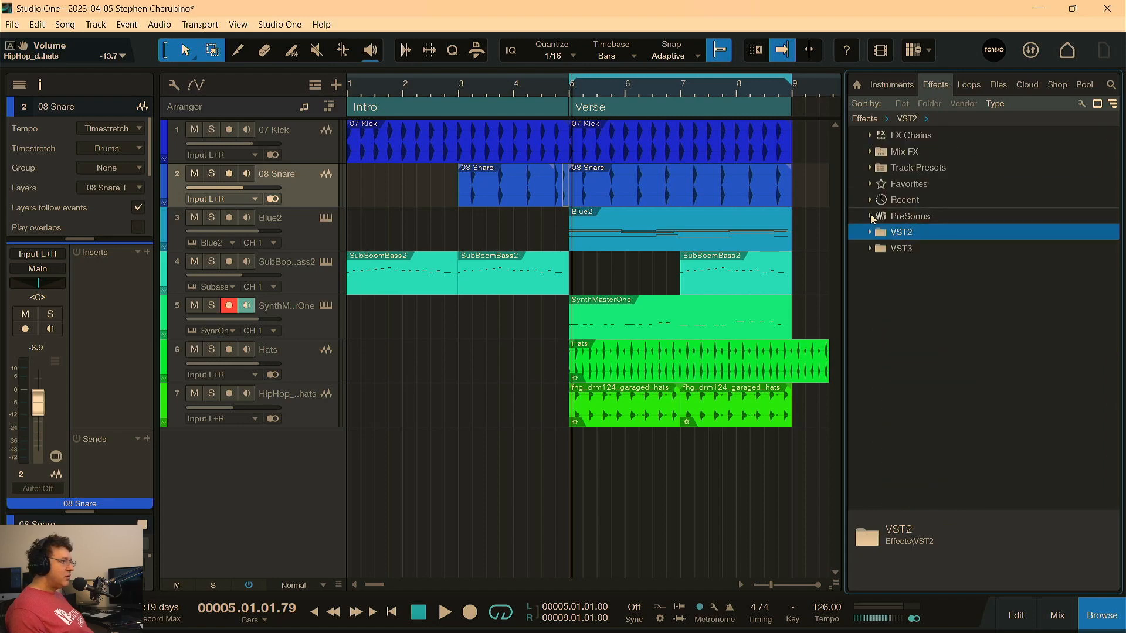
{"action": "left_click", "coordinate": [869, 232]}
{"action": "scroll", "coordinate": [904, 288], "scroll_direction": "down", "scroll_amount": 1}
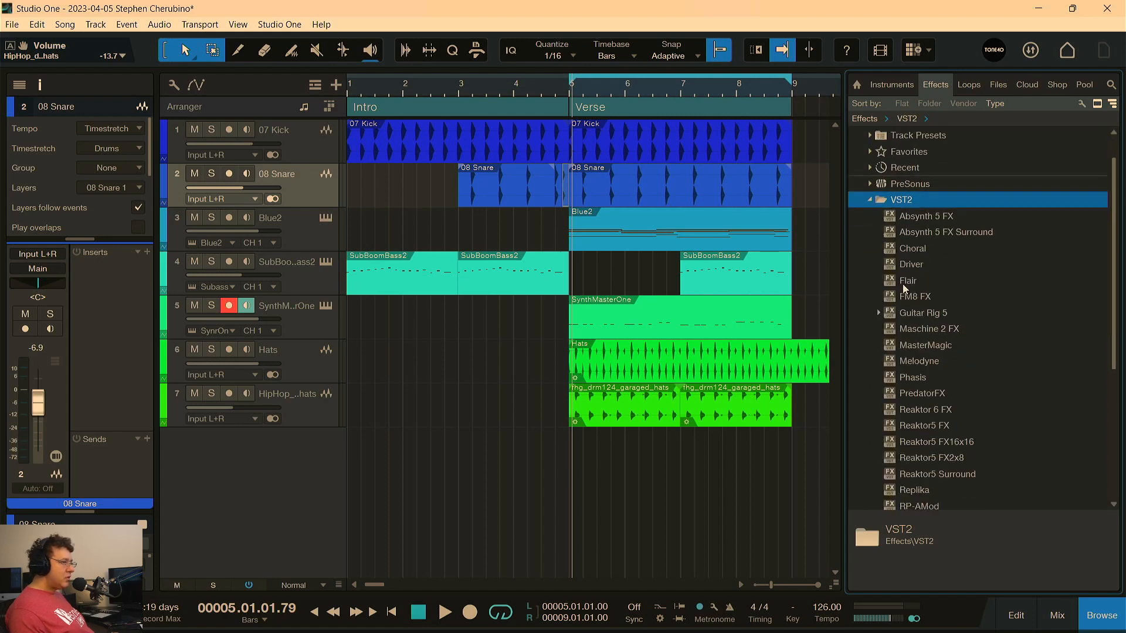
{"action": "scroll", "coordinate": [904, 288], "scroll_direction": "down", "scroll_amount": 5}
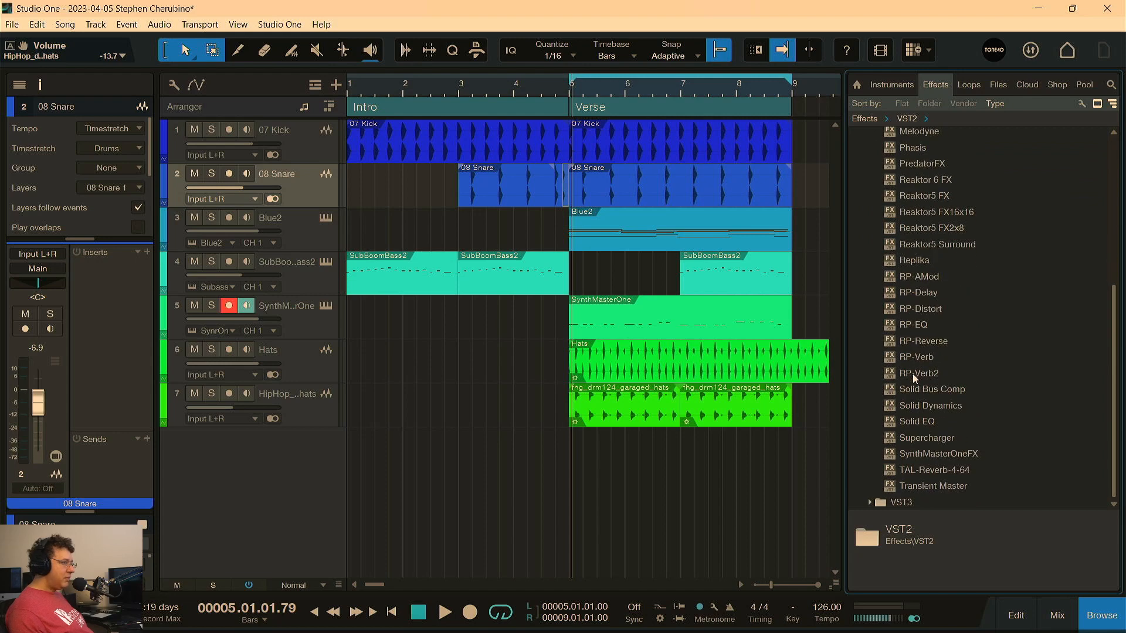
{"action": "scroll", "coordinate": [912, 374], "scroll_direction": "up", "scroll_amount": 6}
{"action": "left_click", "coordinate": [870, 233]}
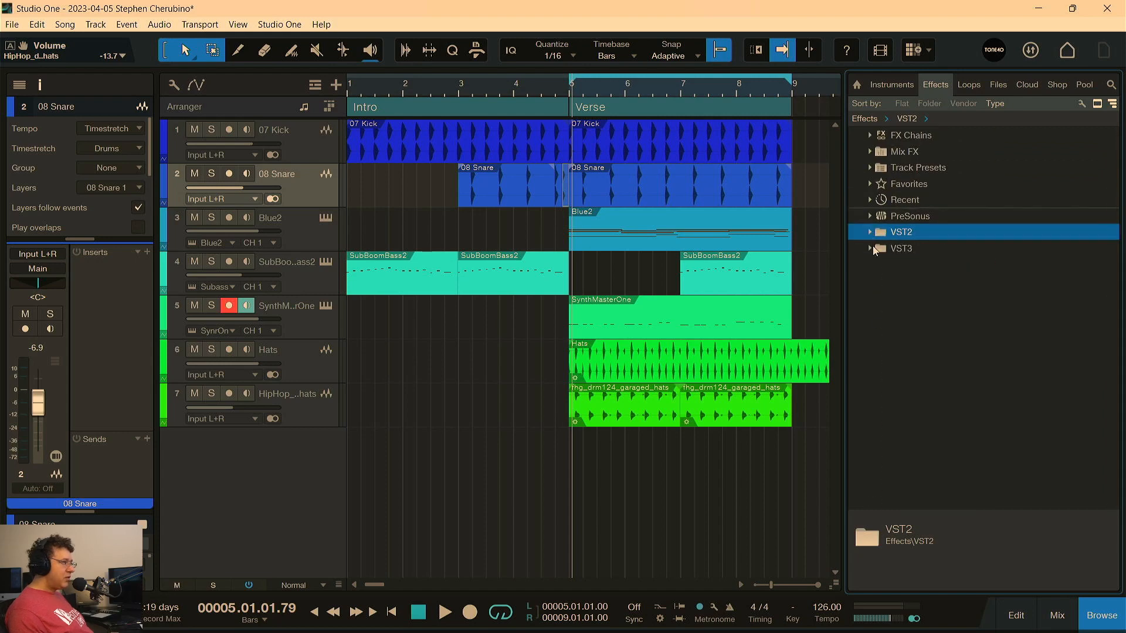
{"action": "left_click", "coordinate": [868, 249]}
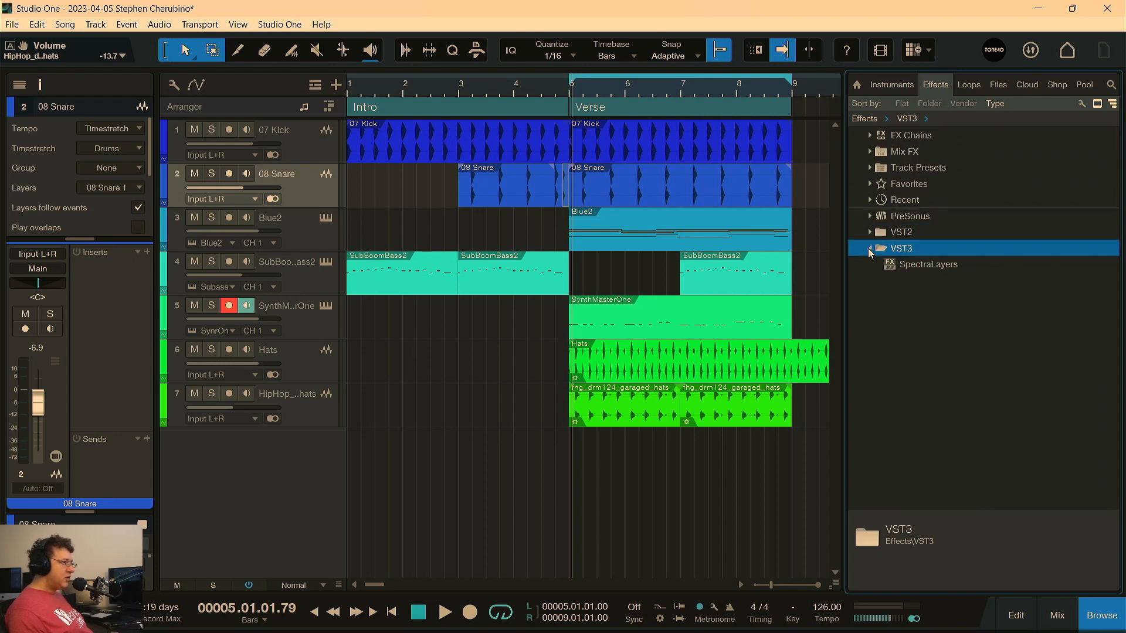
{"action": "left_click", "coordinate": [869, 248]}
{"action": "left_click", "coordinate": [870, 216]}
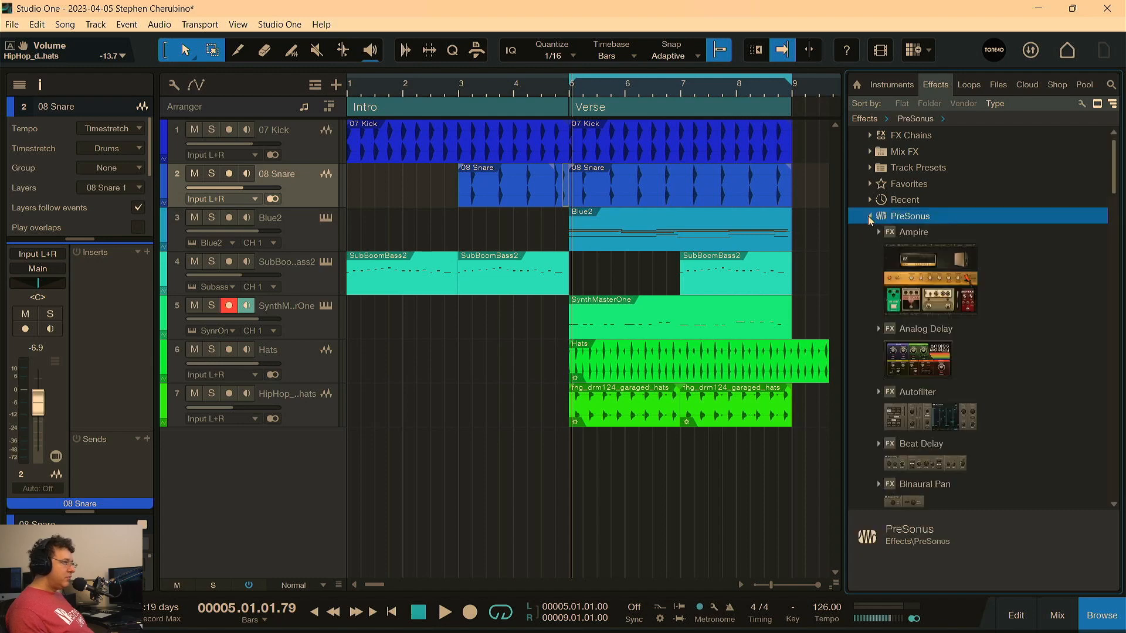
{"action": "left_click", "coordinate": [869, 217]}
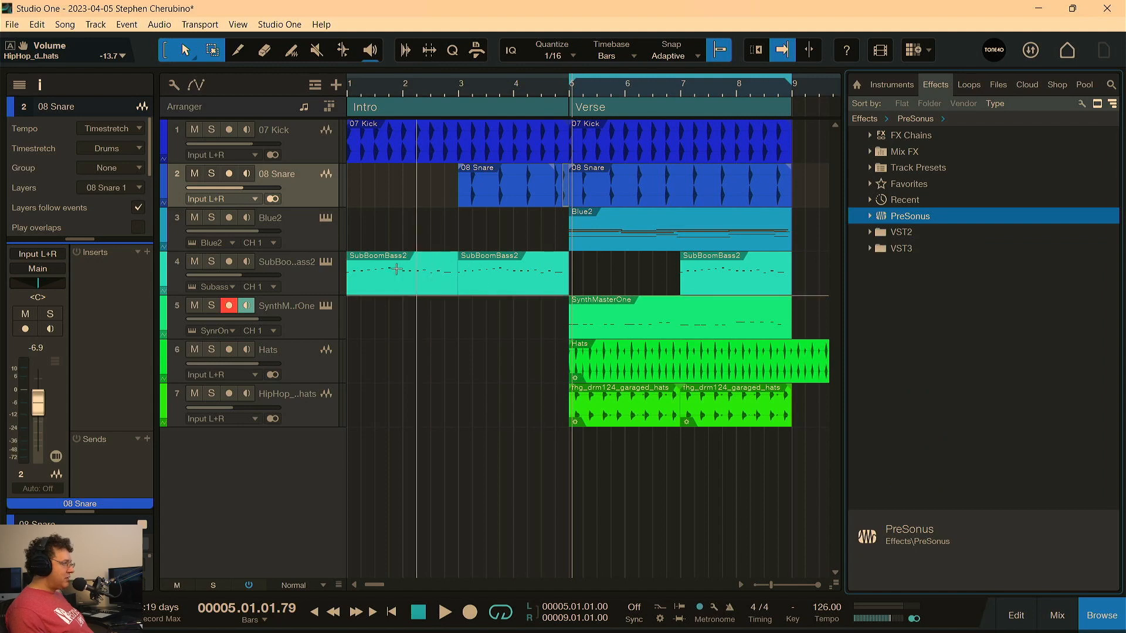
Play the intro, find RP-AMod among the VST2 effects and insert it on the SubBoomBass2 track
{"action": "key", "text": "comma"}
{"action": "key", "text": "space"}
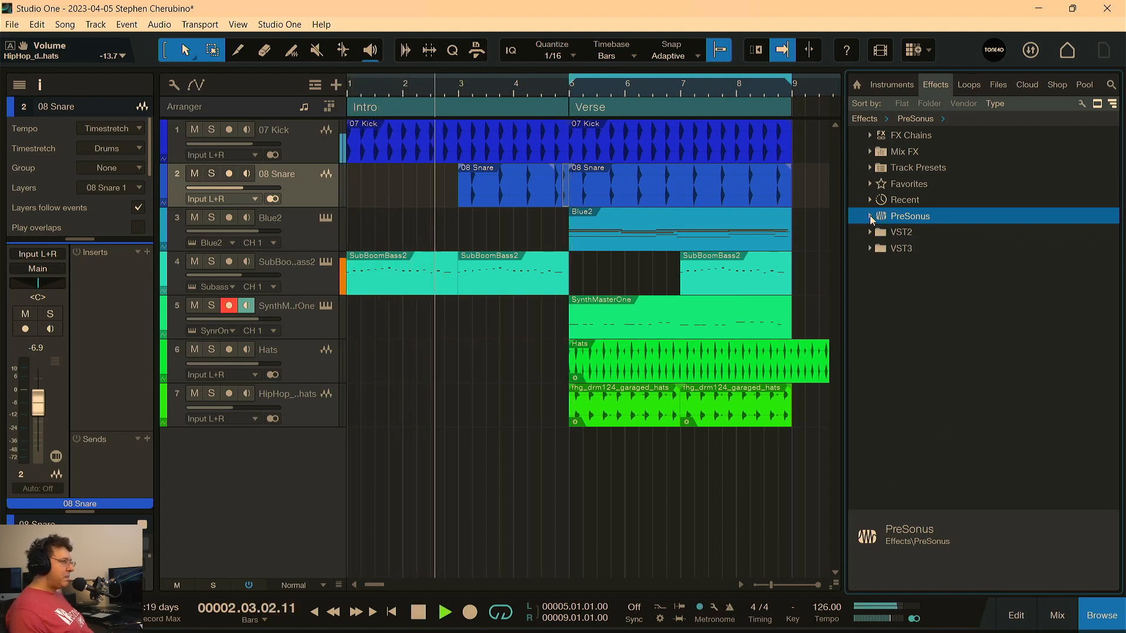
{"action": "left_click", "coordinate": [870, 248]}
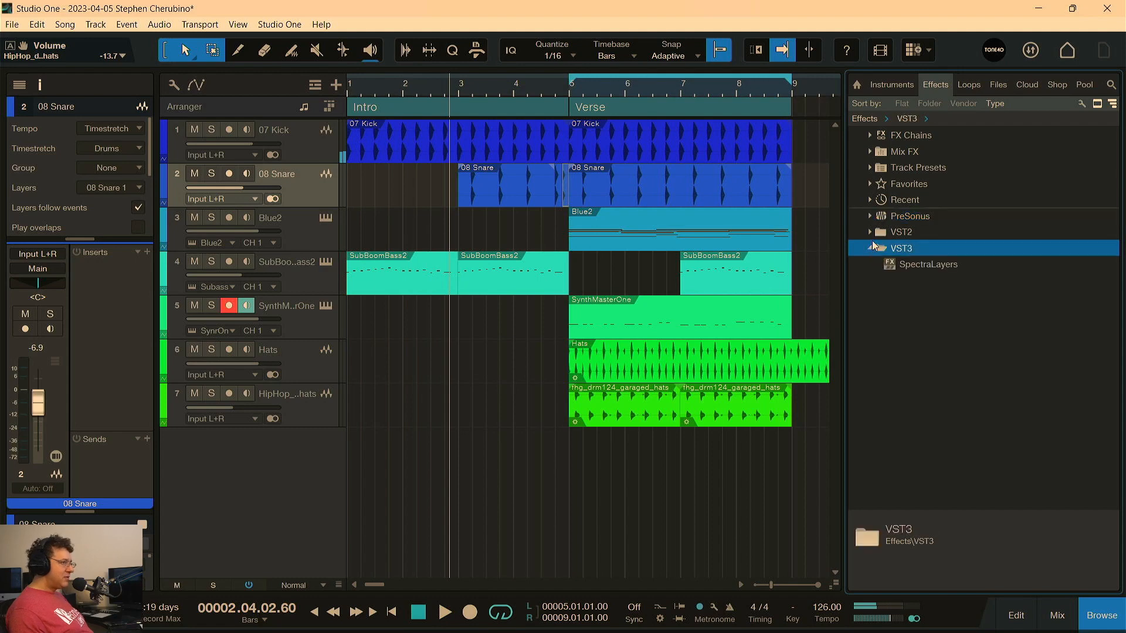
{"action": "left_click", "coordinate": [871, 233]}
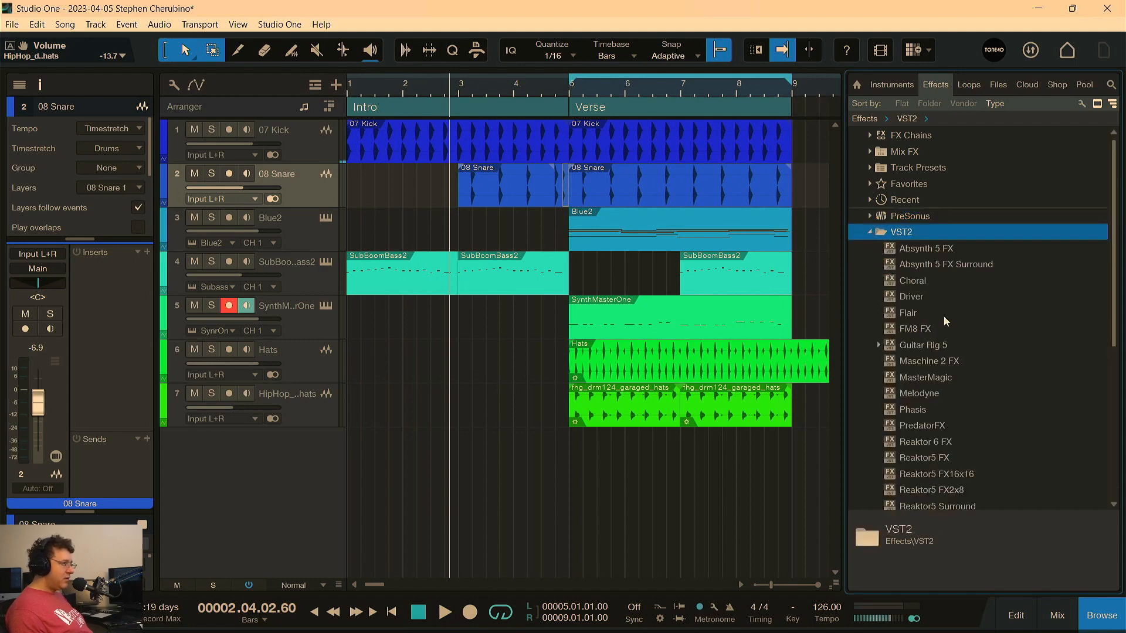
{"action": "scroll", "coordinate": [962, 353], "scroll_direction": "down", "scroll_amount": 5}
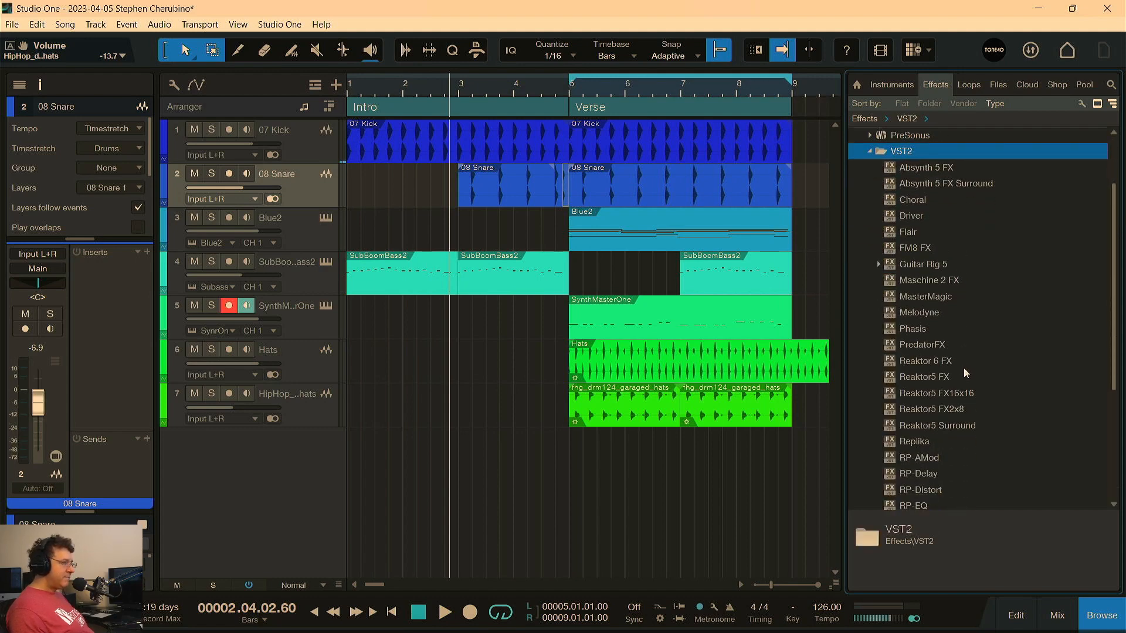
{"action": "scroll", "coordinate": [965, 386], "scroll_direction": "down", "scroll_amount": 2}
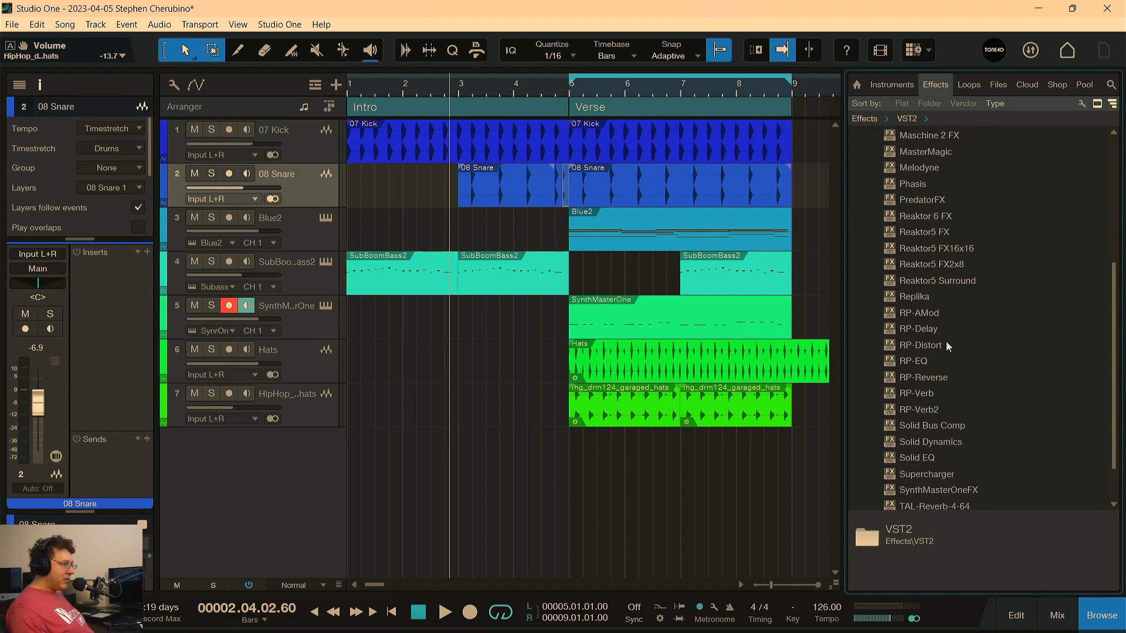
{"action": "scroll", "coordinate": [955, 369], "scroll_direction": "down", "scroll_amount": 1}
{"action": "left_click_drag", "start_coordinate": [923, 301], "coordinate": [404, 271]}
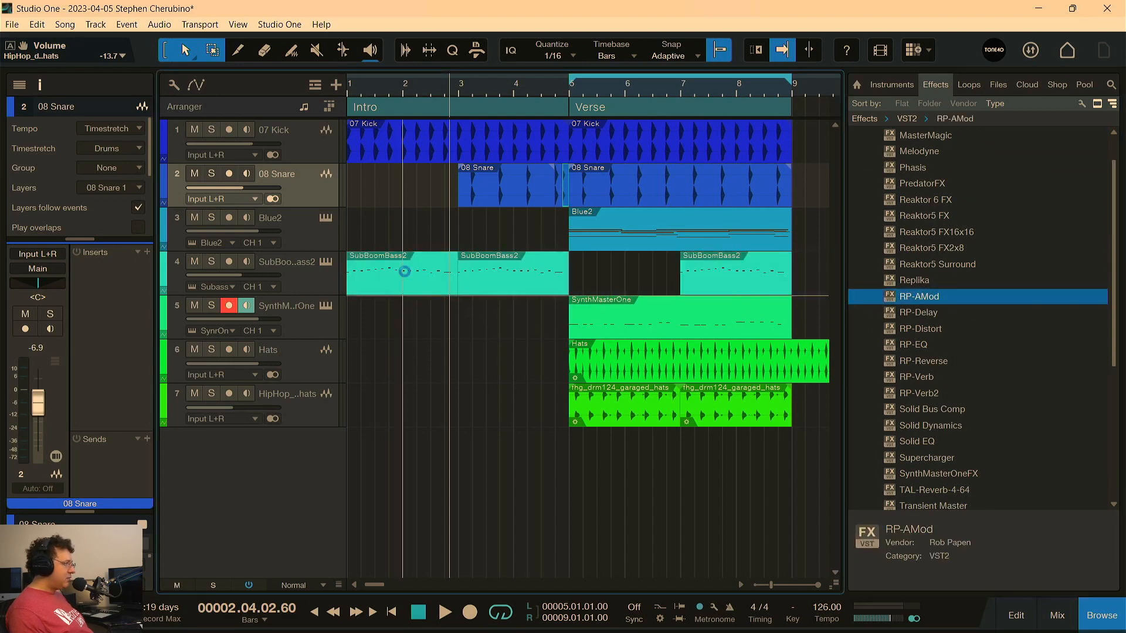
{"action": "left_click_drag", "start_coordinate": [575, 147], "coordinate": [650, 195]}
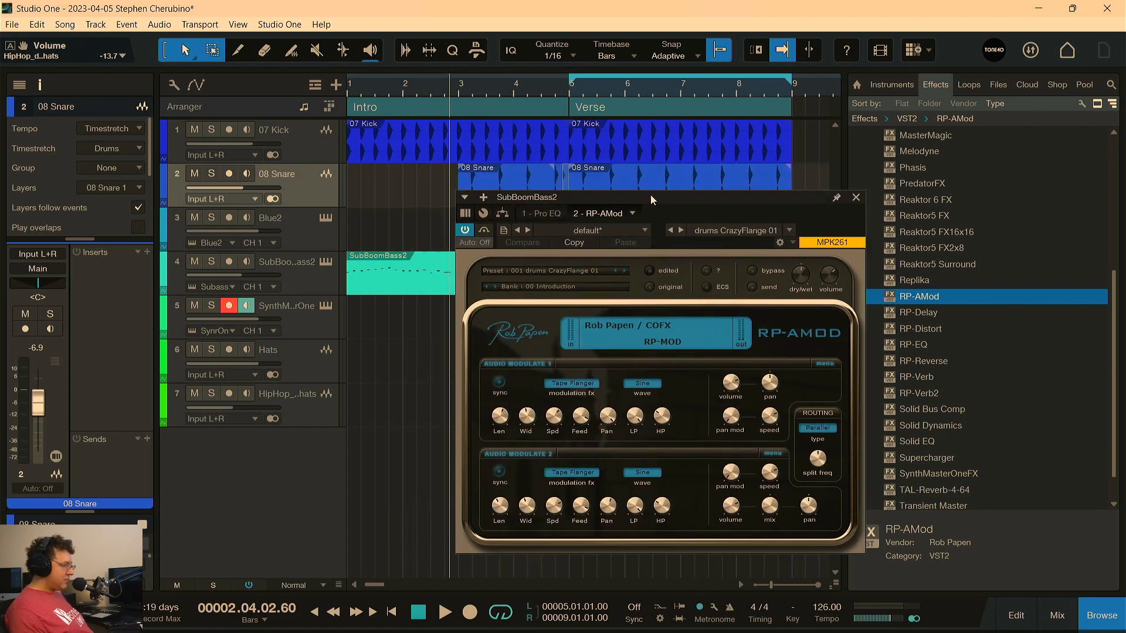
Audition RP-AMod's preset banks up to 04 EDT during playback from the start and return to bank 00 Introduction
{"action": "key", "text": "comma"}
{"action": "key", "text": "space"}
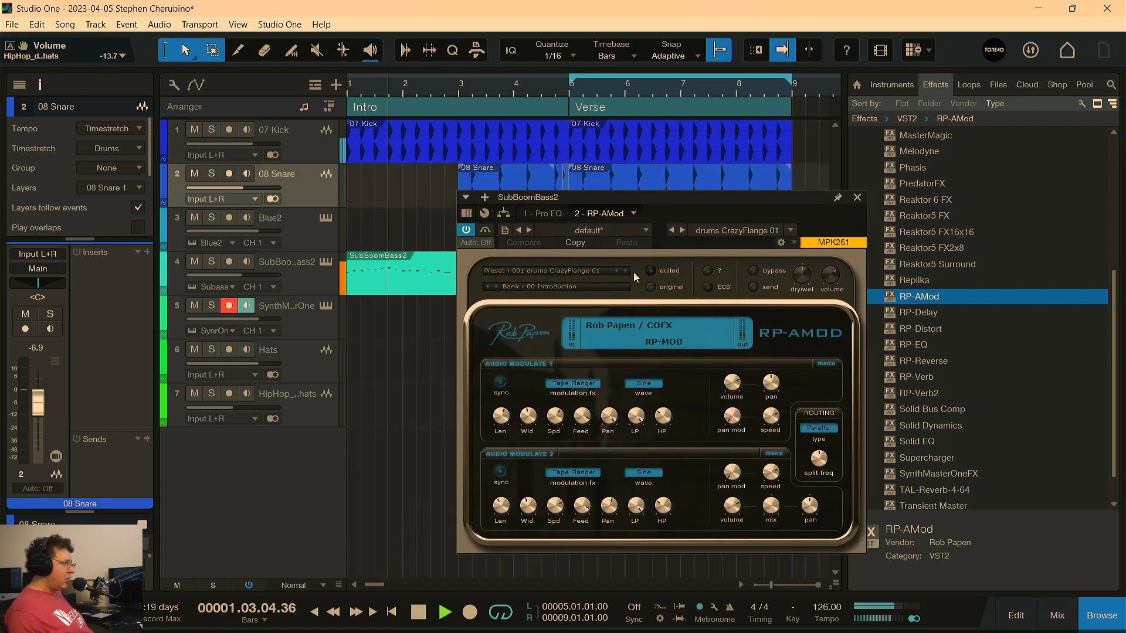
{"action": "key", "text": "space"}
{"action": "left_click", "coordinate": [496, 286]}
{"action": "key", "text": "comma"}
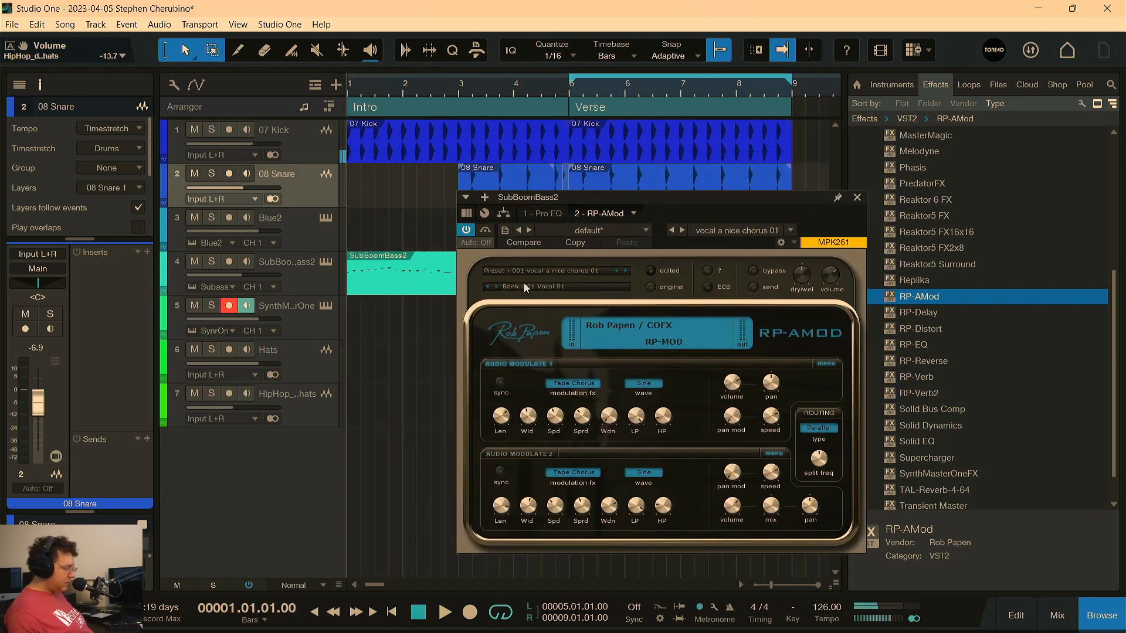
{"action": "key", "text": "space"}
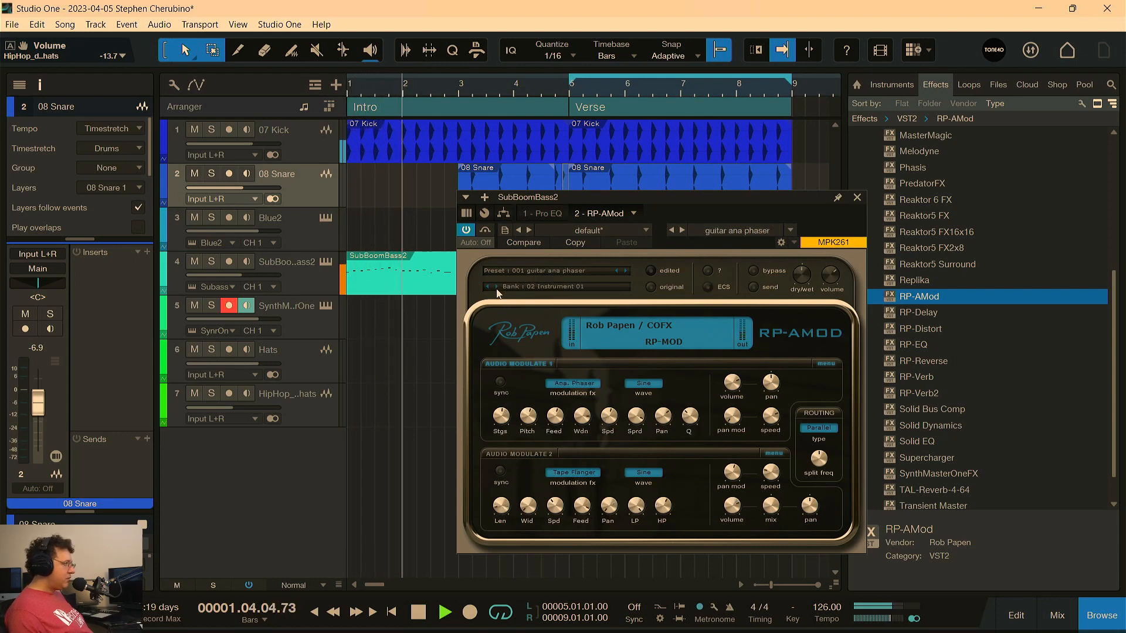
{"action": "left_click", "coordinate": [497, 286]}
{"action": "left_click", "coordinate": [497, 286]}
{"action": "left_click", "coordinate": [498, 287]}
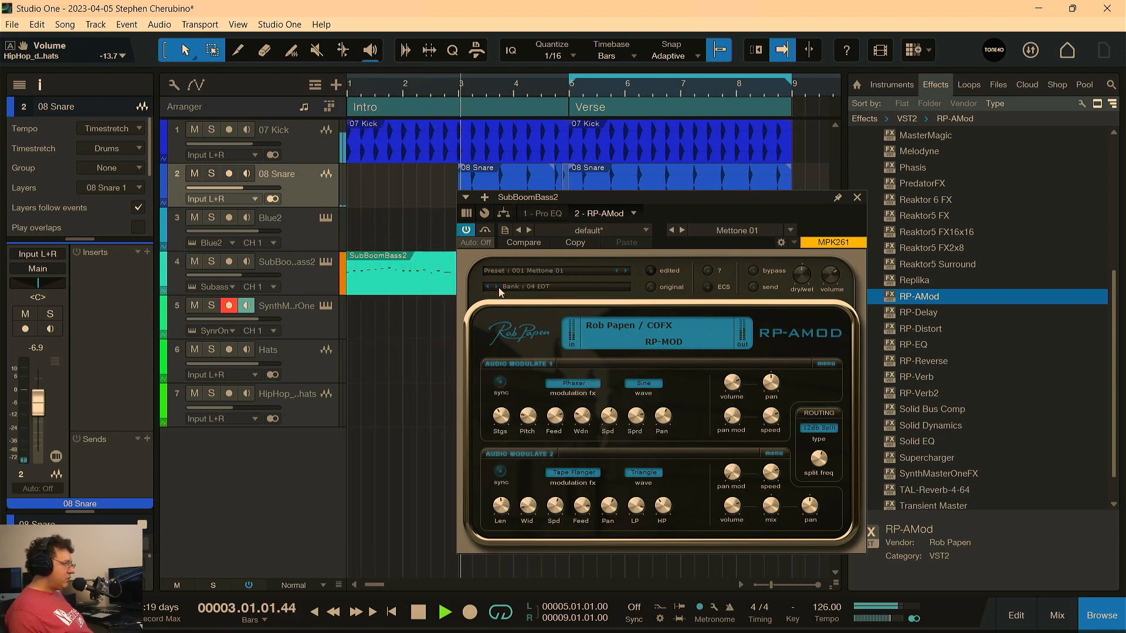
{"action": "left_click", "coordinate": [490, 285]}
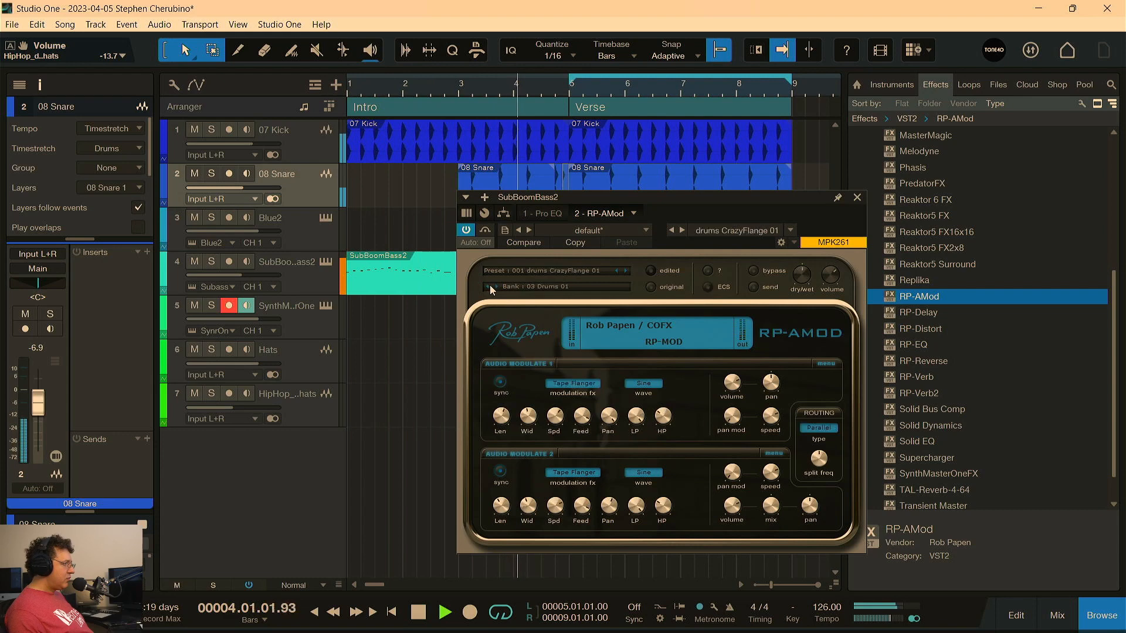
{"action": "left_click", "coordinate": [490, 286]}
{"action": "left_click", "coordinate": [490, 286]}
{"action": "left_click", "coordinate": [491, 286]}
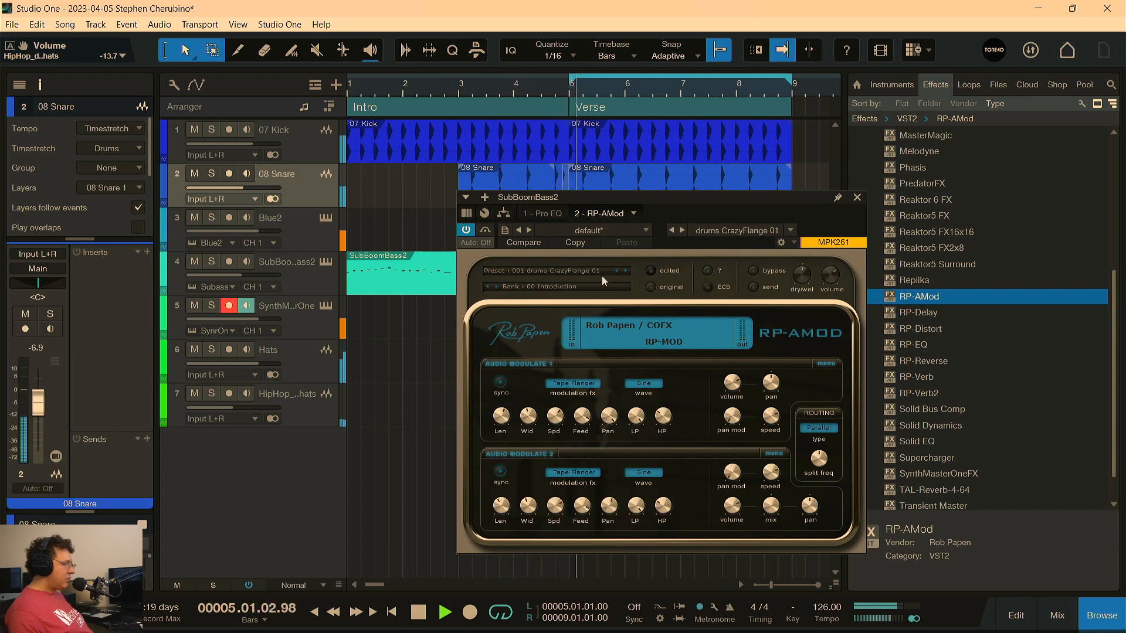
Audition the drums CrazyFlange presets in RP-AMod during playback, choose 009 drums CrazyFlange 09 and stop playback
{"action": "left_click", "coordinate": [624, 269]}
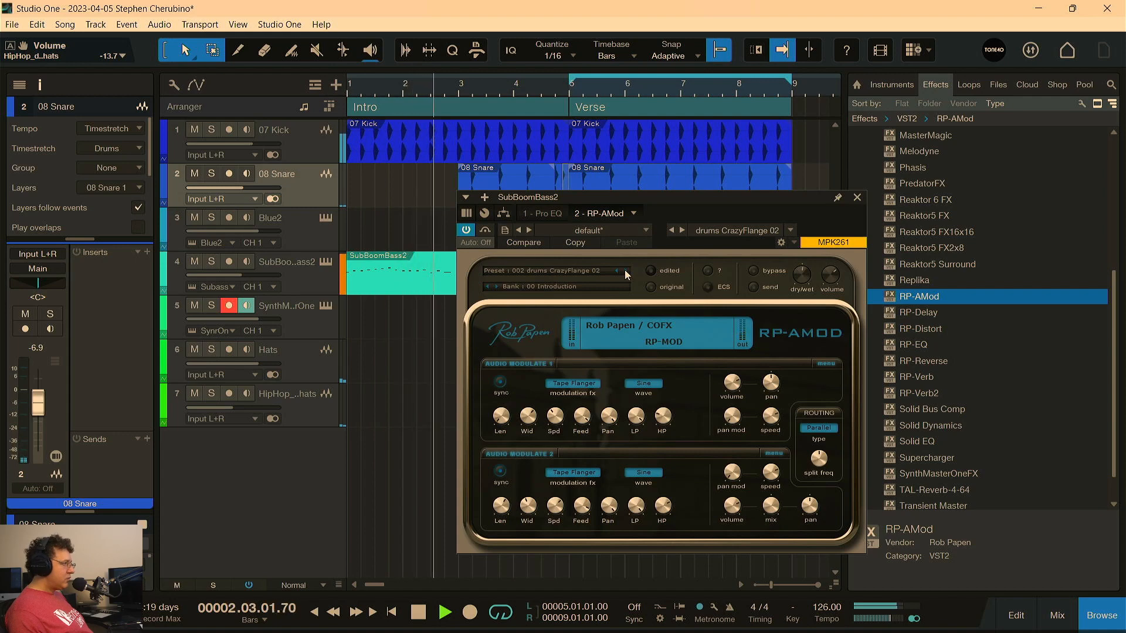
{"action": "left_click", "coordinate": [625, 270]}
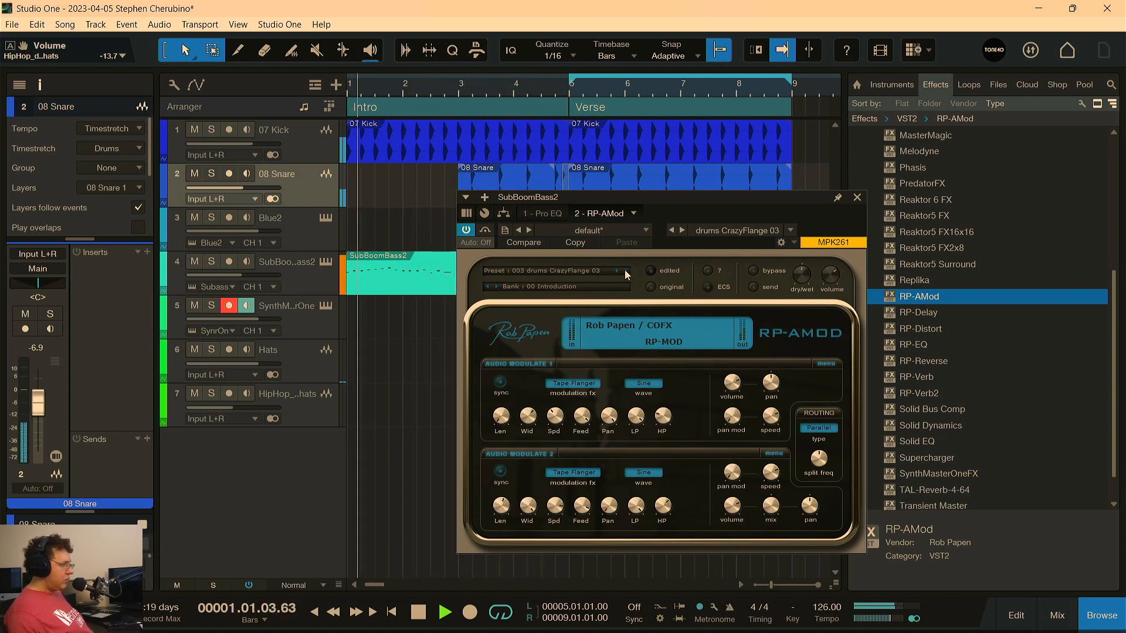
{"action": "key", "text": "space"}
{"action": "key", "text": "space"}
{"action": "left_click", "coordinate": [623, 270]}
{"action": "left_click", "coordinate": [623, 270]}
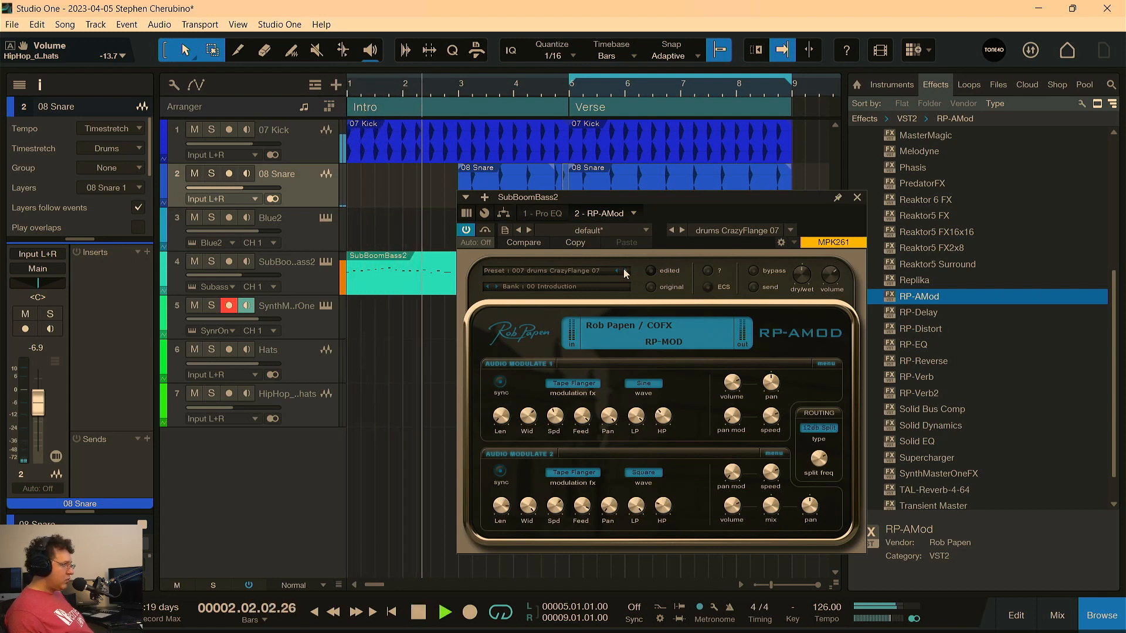
{"action": "left_click", "coordinate": [624, 270]}
{"action": "left_click", "coordinate": [624, 269]}
{"action": "left_click", "coordinate": [624, 270]}
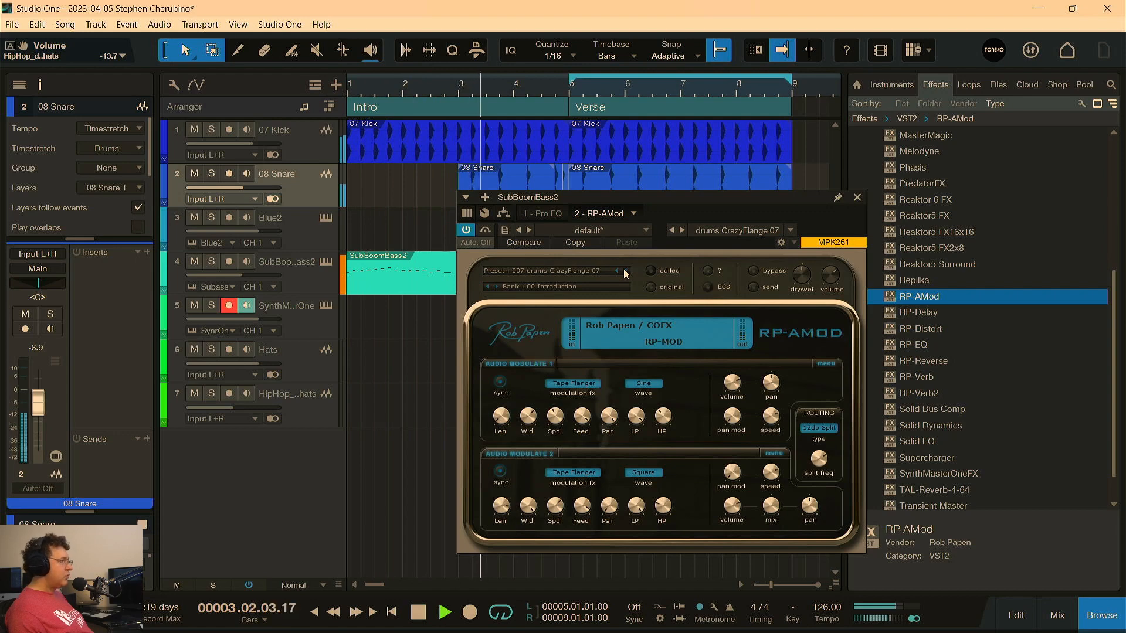
{"action": "left_click", "coordinate": [624, 269]}
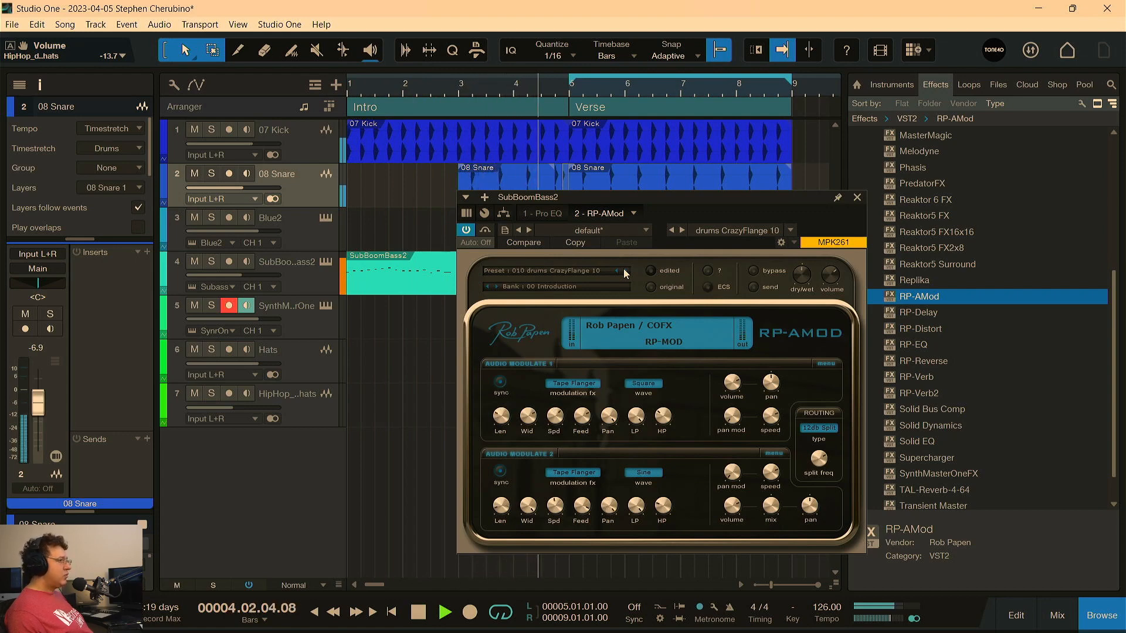
{"action": "left_click", "coordinate": [624, 269]}
{"action": "left_click", "coordinate": [617, 270]}
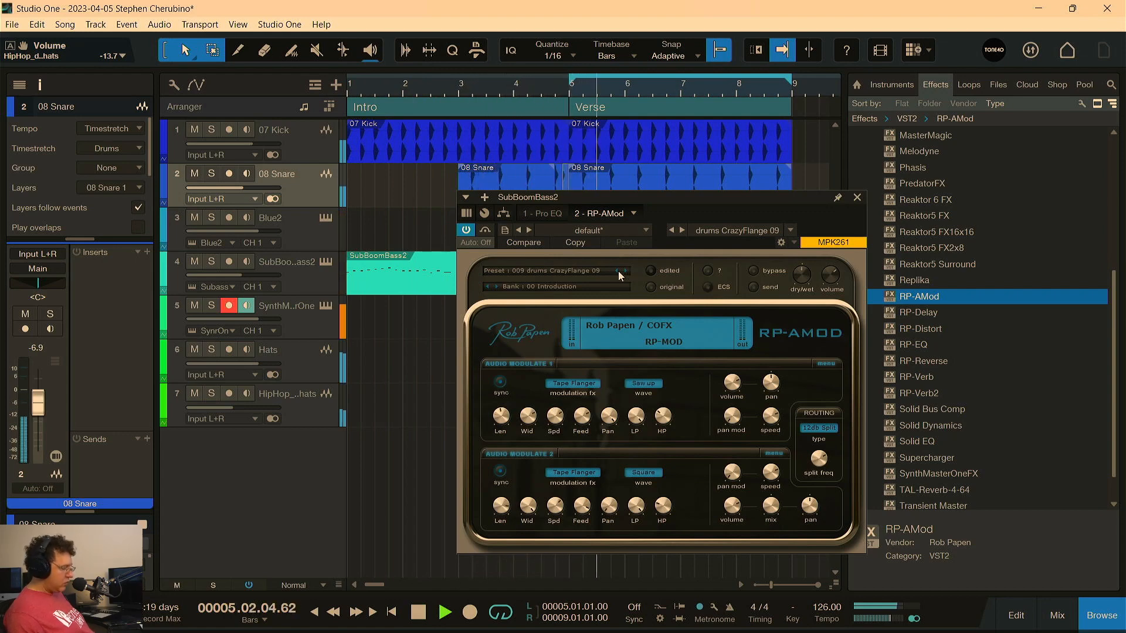
{"action": "key", "text": "space"}
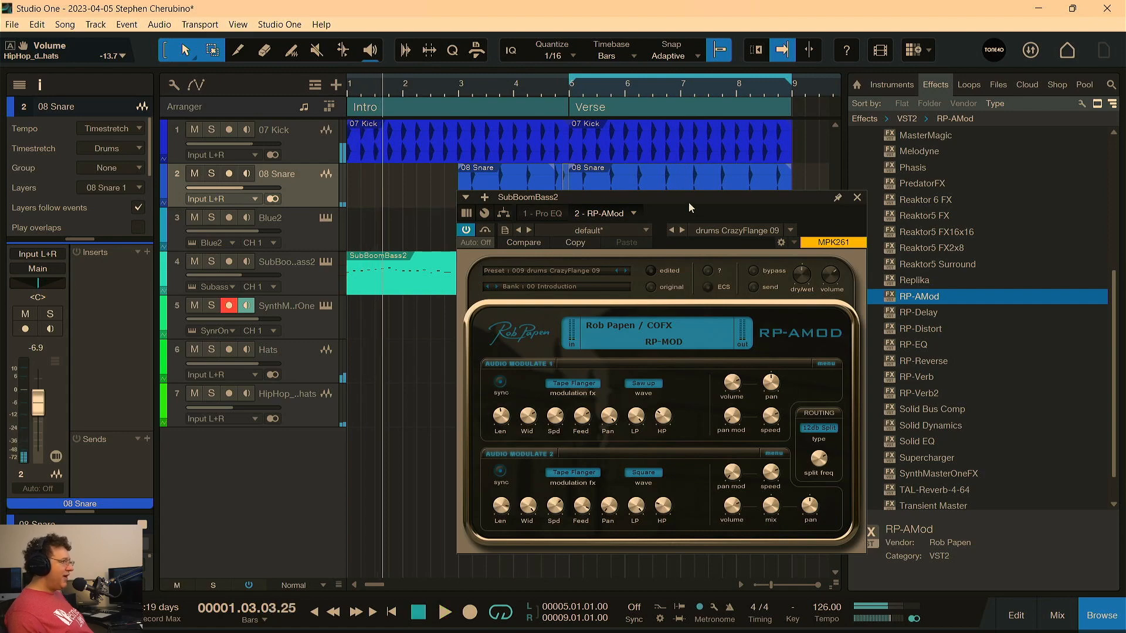
Set the loop range to the intro's 07 Kick event, bars 1 to 5, and play it looped
{"action": "left_click_drag", "start_coordinate": [690, 207], "coordinate": [696, 382]}
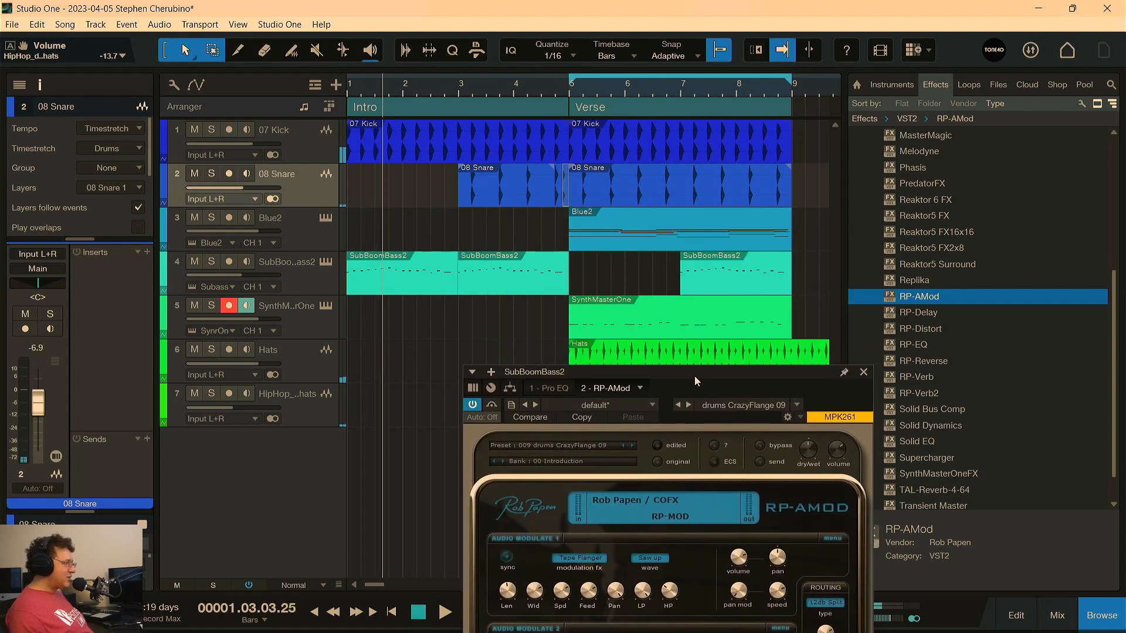
{"action": "left_click", "coordinate": [442, 154]}
{"action": "key", "text": "p"}
{"action": "key", "text": "/"}
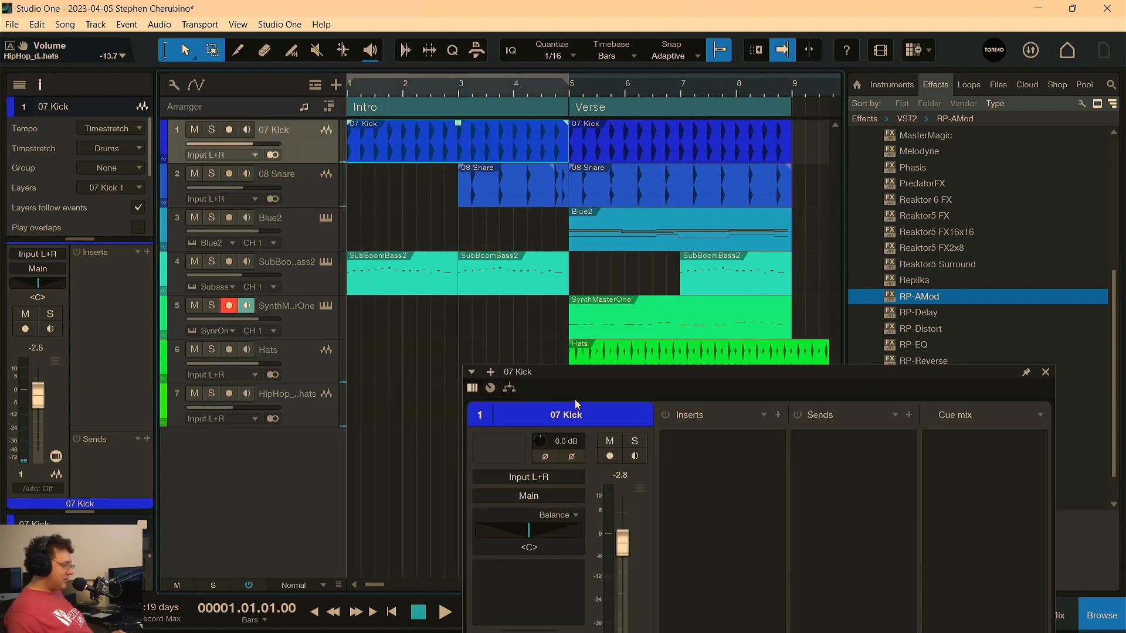
{"action": "key", "text": "space"}
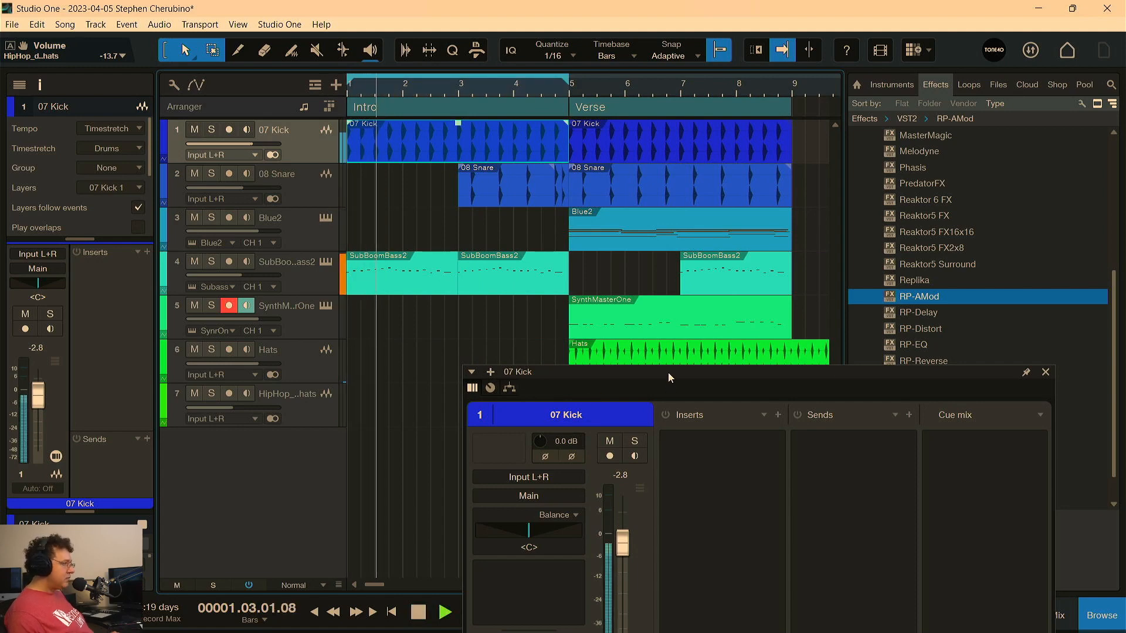
Close the kick's channel window and open the RP-AMod insert on the SubBoomBass2 track
{"action": "left_click_drag", "start_coordinate": [667, 372], "coordinate": [729, 167]}
{"action": "left_click", "coordinate": [1109, 167]}
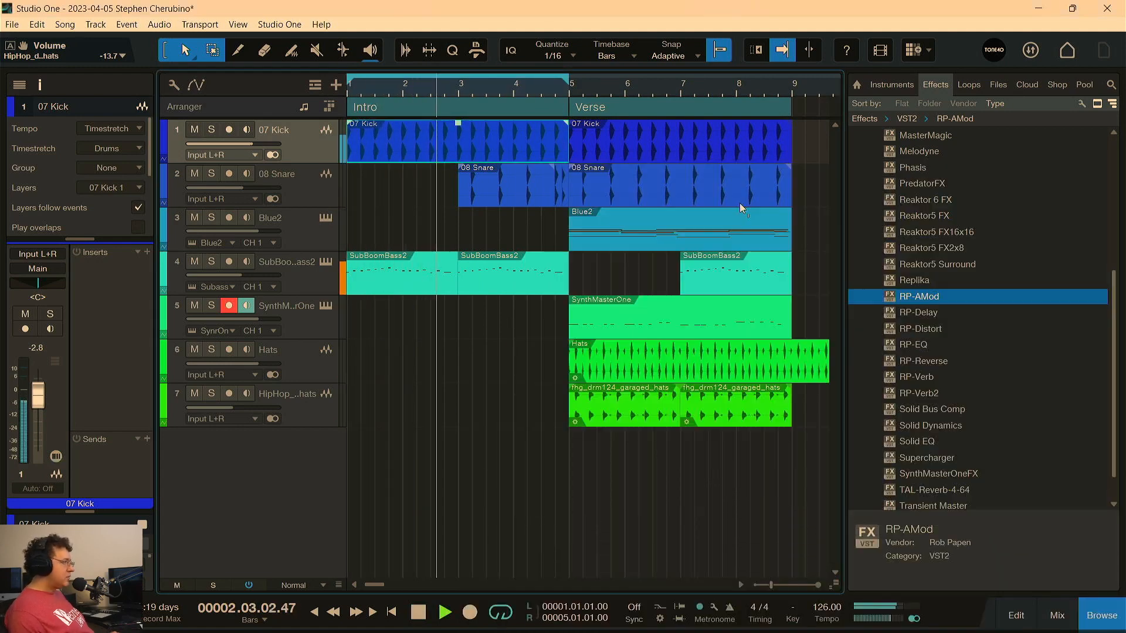
{"action": "left_click", "coordinate": [316, 289]}
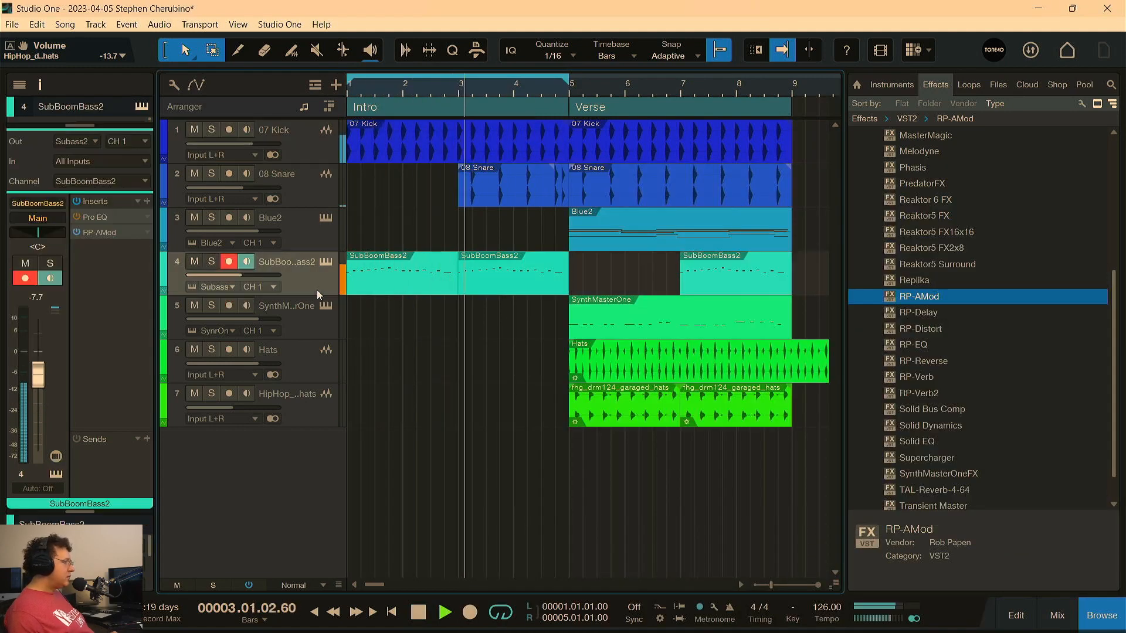
{"action": "left_click", "coordinate": [98, 233]}
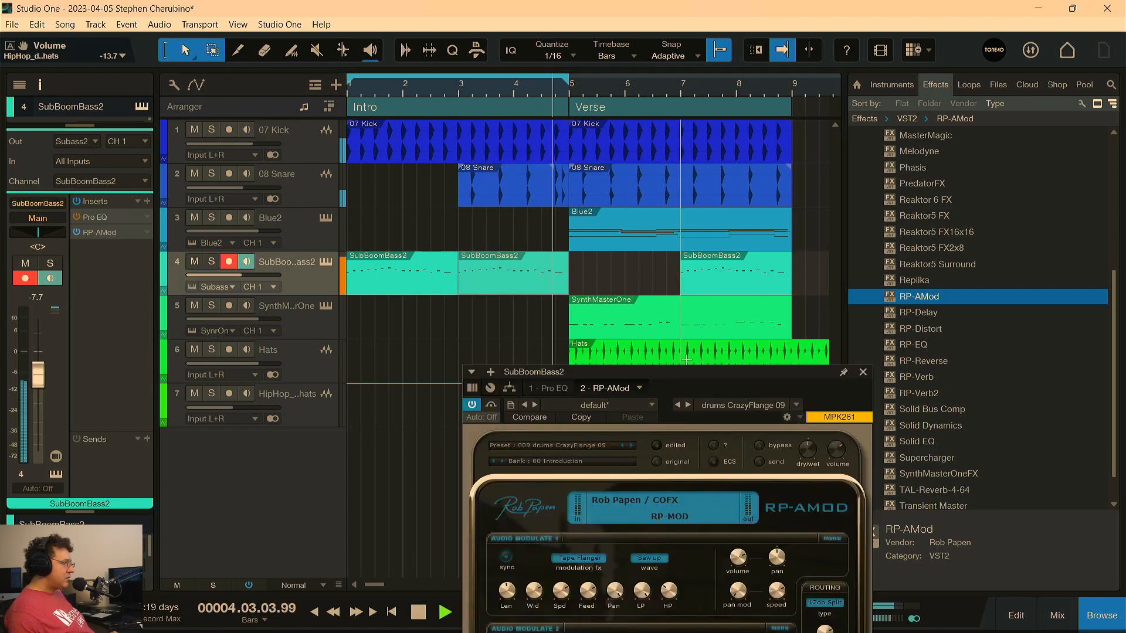
{"action": "left_click_drag", "start_coordinate": [682, 370], "coordinate": [620, 178]}
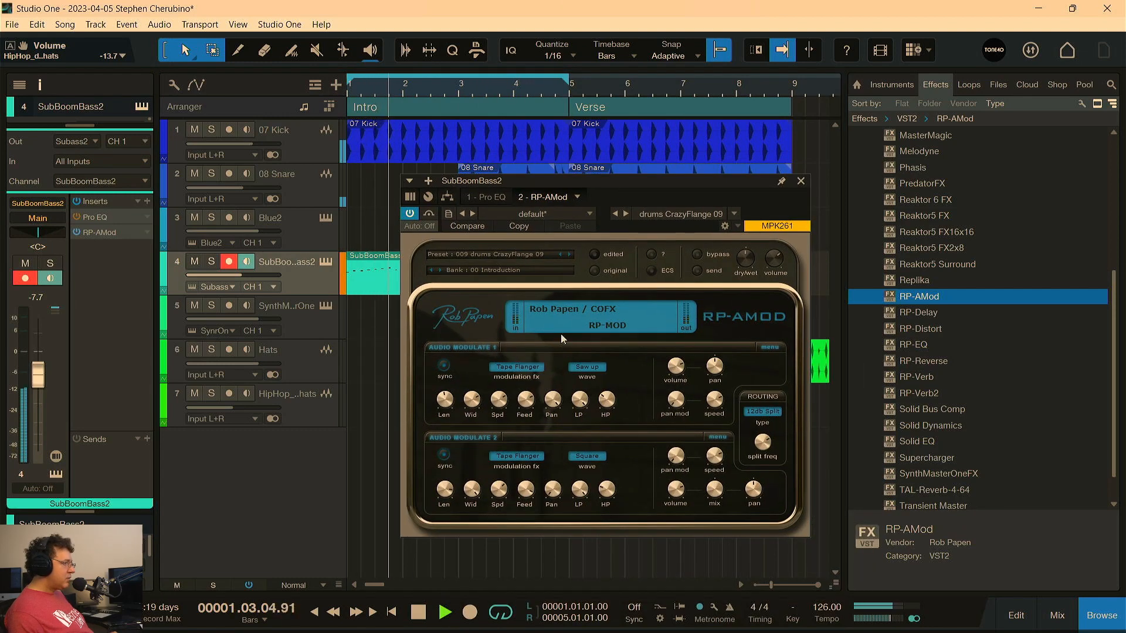
Audition RP-AMod's lp crazy combi presets from 021 during looped playback and choose 024 lp crazy combi 06
{"action": "left_click", "coordinate": [539, 253]}
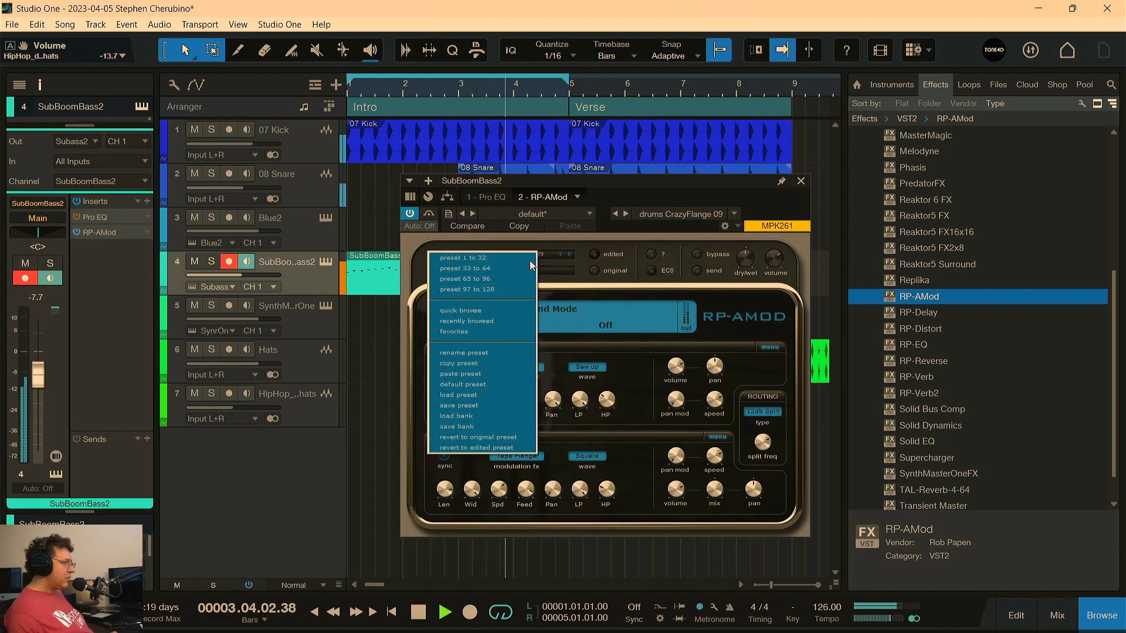
{"action": "mouse_move", "coordinate": [508, 262]}
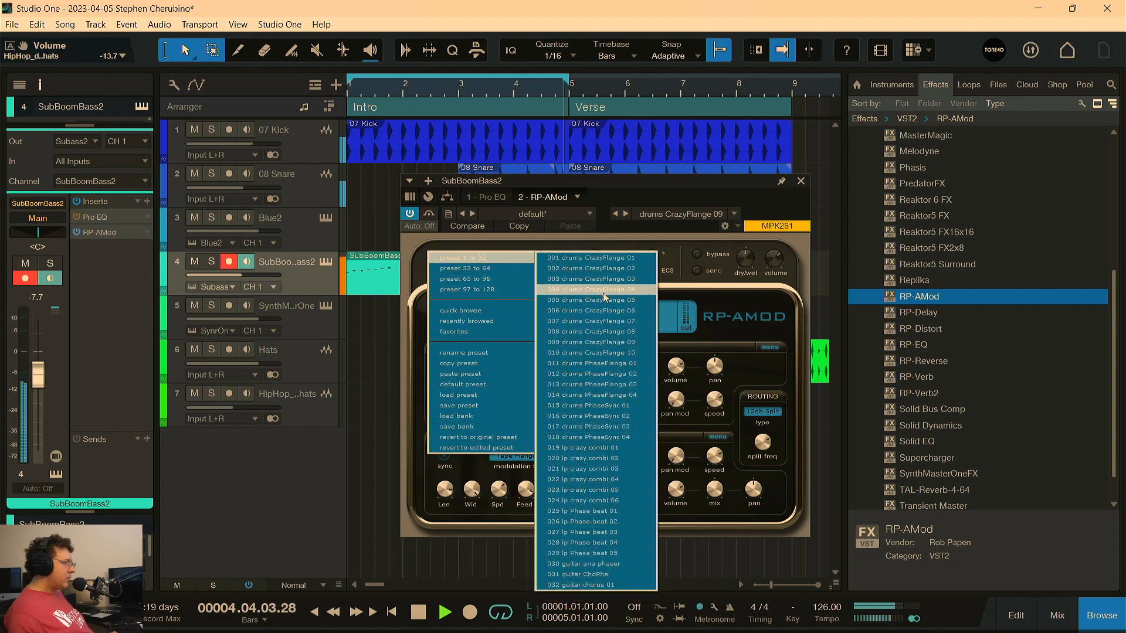
{"action": "left_click", "coordinate": [593, 466]}
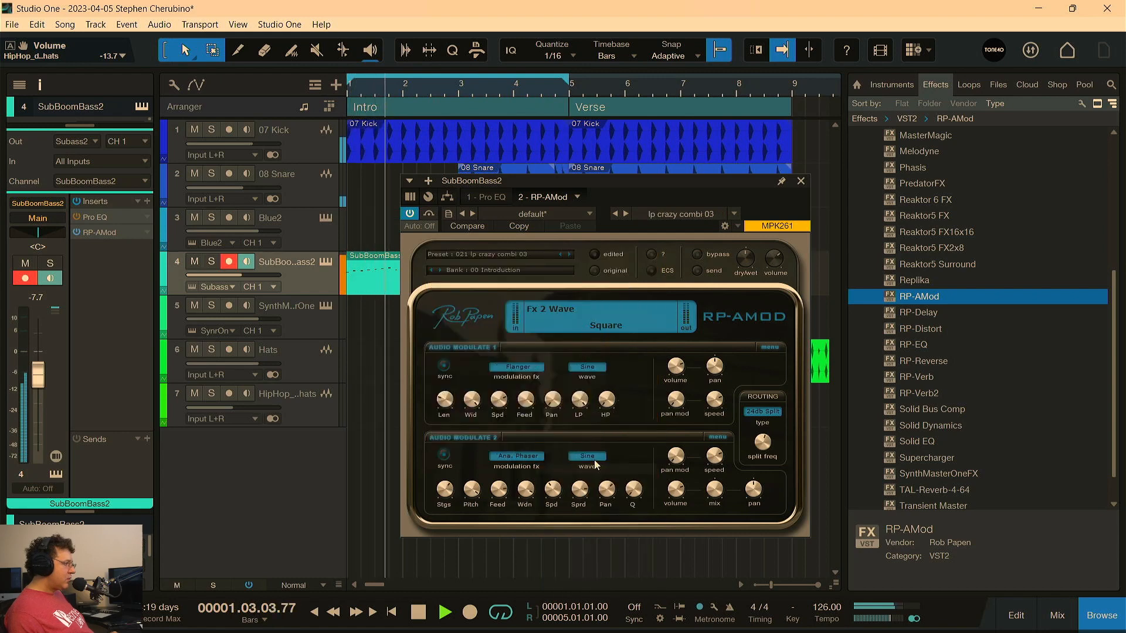
{"action": "left_click", "coordinate": [569, 253]}
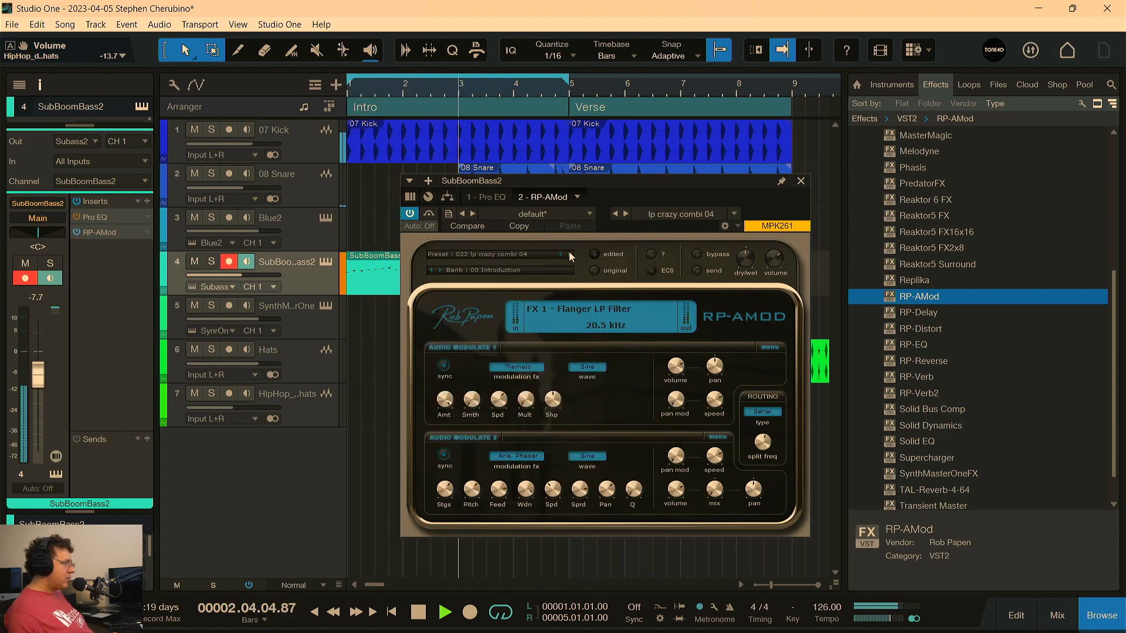
{"action": "left_click", "coordinate": [570, 254]}
{"action": "left_click", "coordinate": [570, 254]}
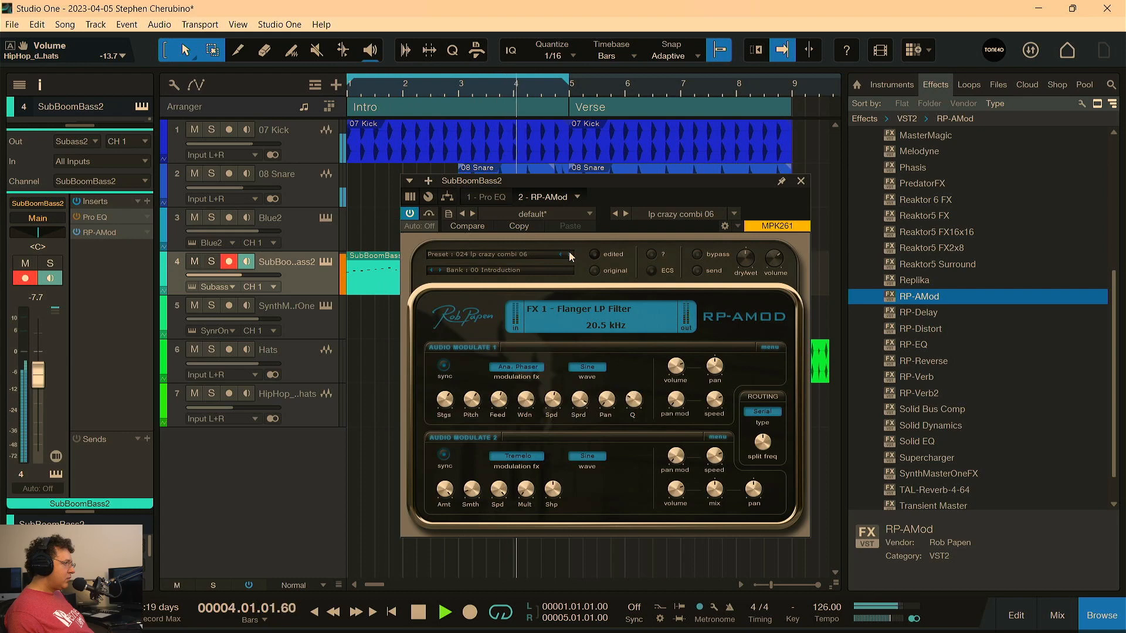
Set RP-AMod's main volume to -14 dB, close the plug-in window and stop playback
{"action": "left_click", "coordinate": [773, 264]}
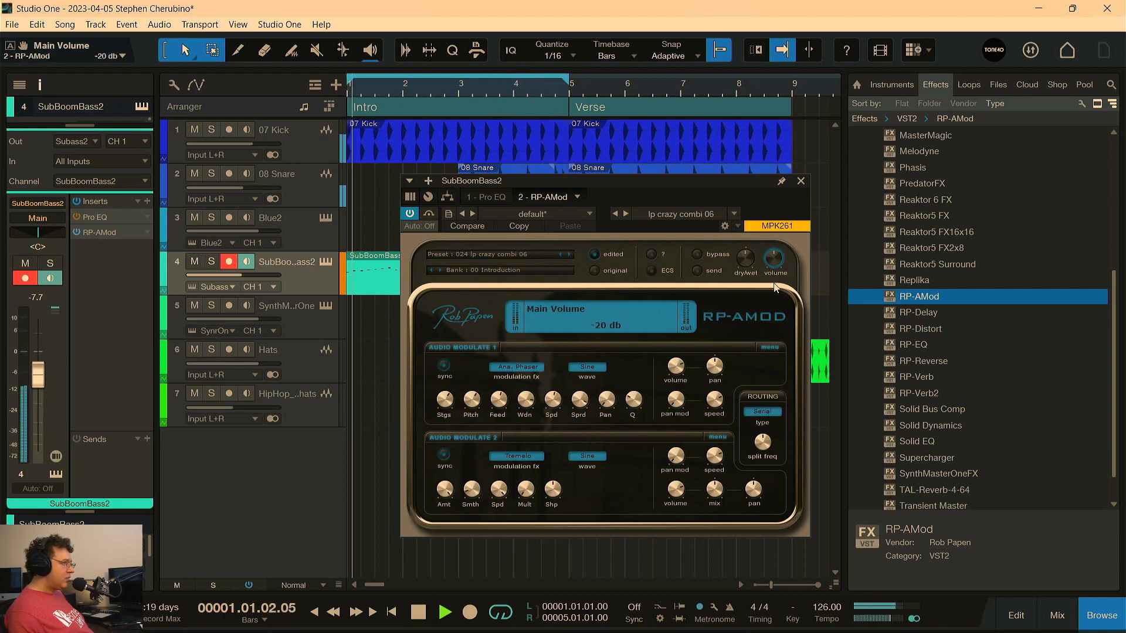
{"action": "left_click_drag", "start_coordinate": [773, 267], "coordinate": [773, 275]}
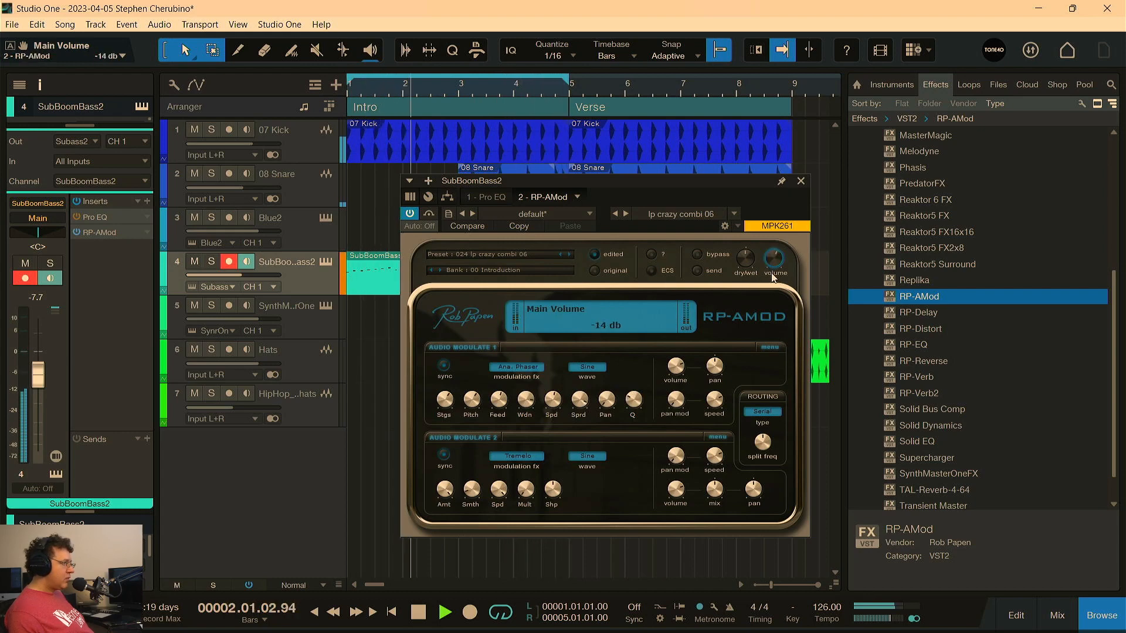
{"action": "left_click", "coordinate": [800, 182]}
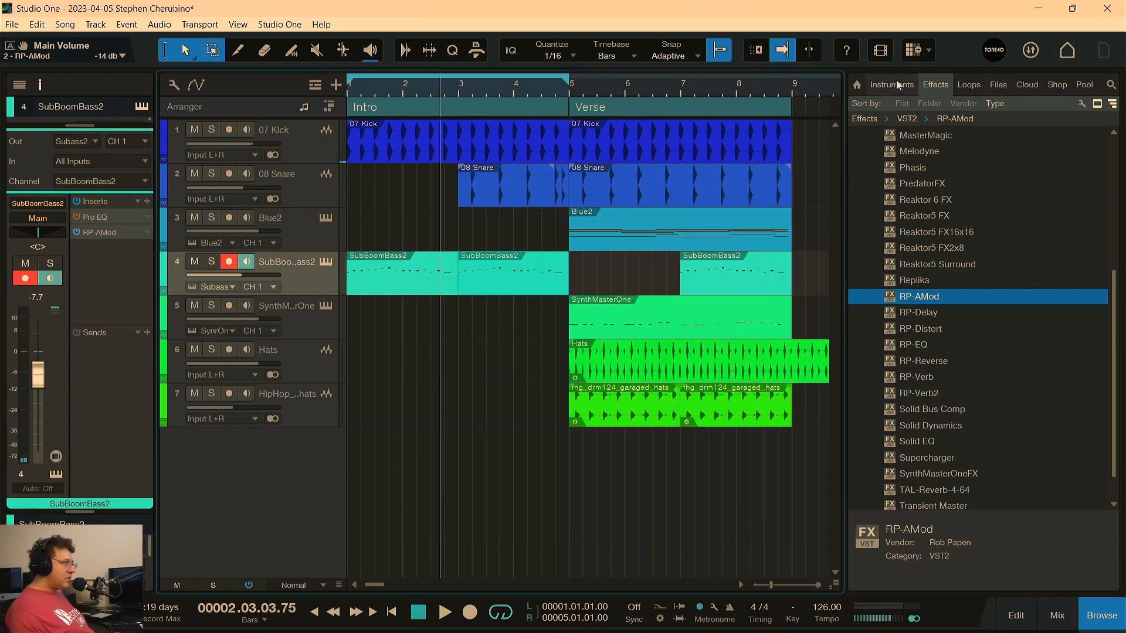
Find Analog Delay among the PreSonus effects and add it as a send on the SubBoomBass2 track
{"action": "scroll", "coordinate": [908, 284], "scroll_direction": "up", "scroll_amount": 5}
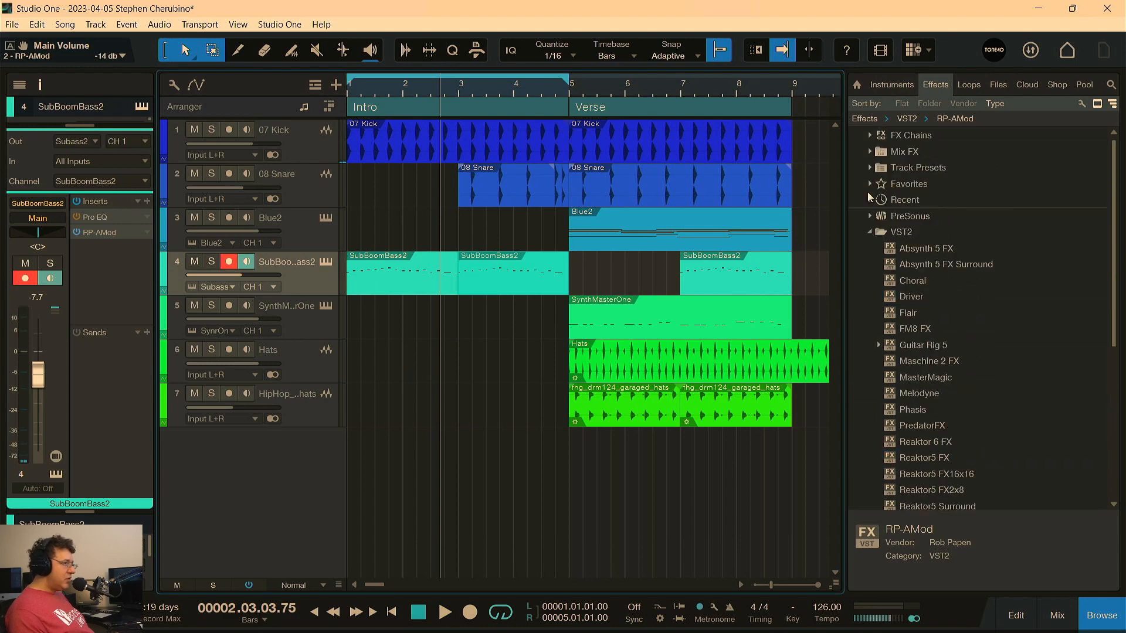
{"action": "left_click", "coordinate": [869, 233]}
{"action": "left_click", "coordinate": [874, 248]}
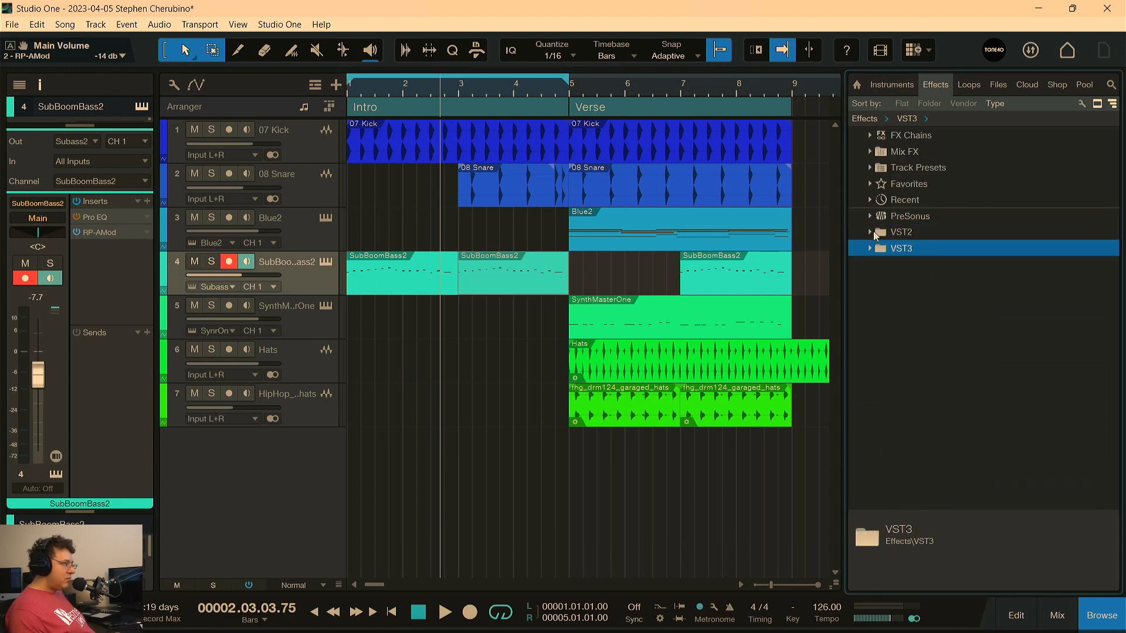
{"action": "left_click", "coordinate": [870, 216]}
{"action": "scroll", "coordinate": [895, 276], "scroll_direction": "down", "scroll_amount": 4}
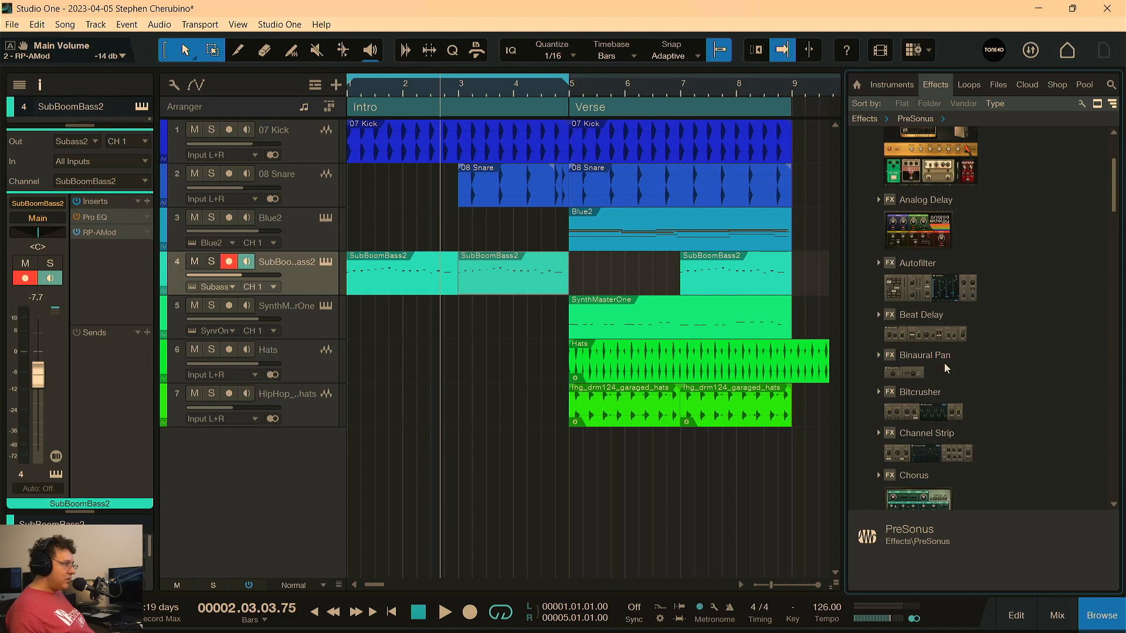
{"action": "left_click_drag", "start_coordinate": [921, 236], "coordinate": [125, 388]}
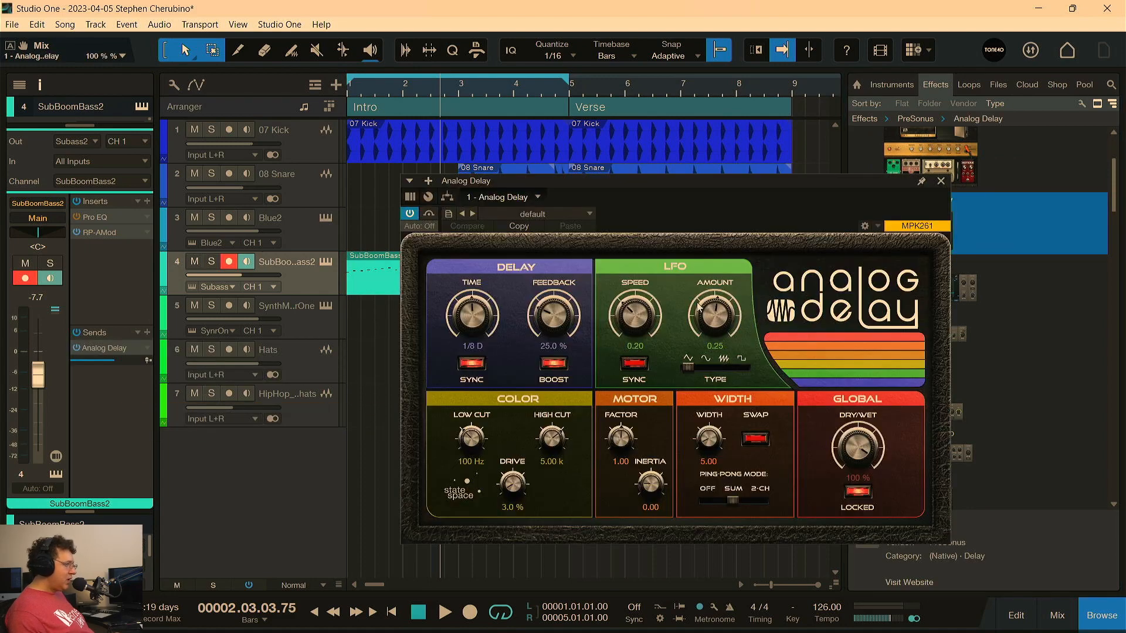
{"action": "left_click", "coordinate": [941, 180]}
Add Room Reverb from the PreSonus effects as a second send on the SubBoomBass2 track
{"action": "scroll", "coordinate": [967, 414], "scroll_direction": "down", "scroll_amount": 10}
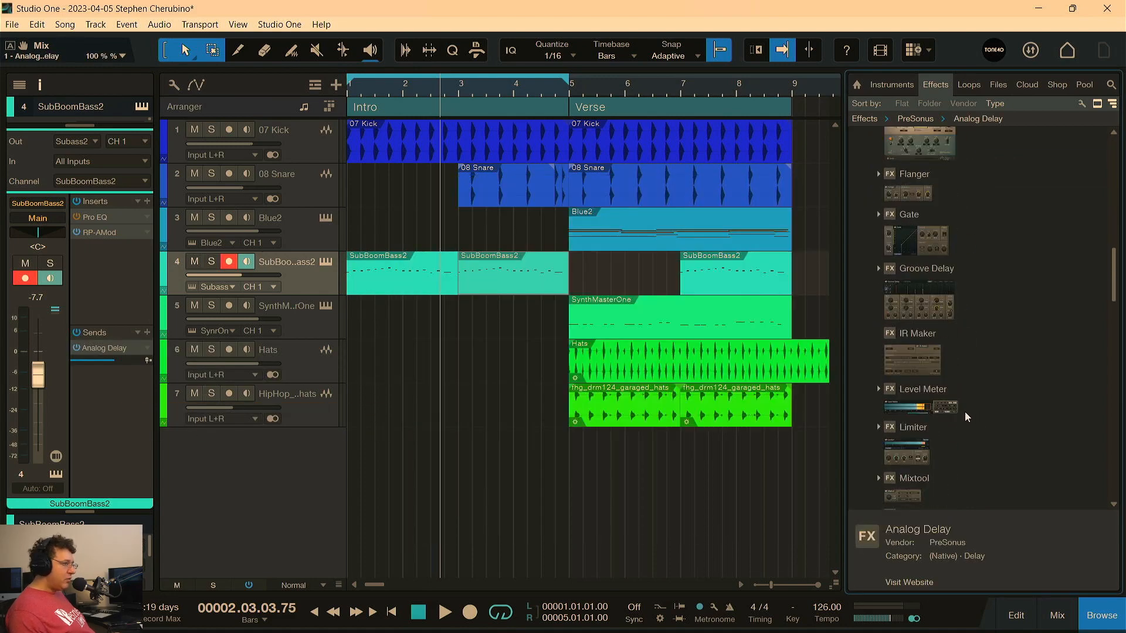
{"action": "scroll", "coordinate": [959, 411], "scroll_direction": "down", "scroll_amount": 8}
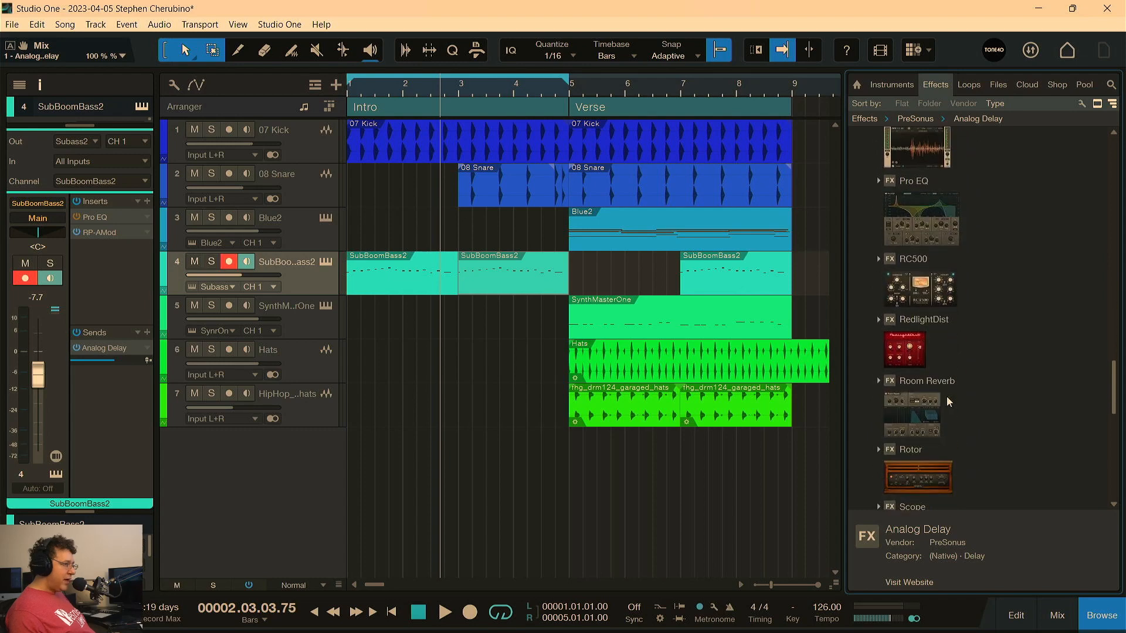
{"action": "left_click_drag", "start_coordinate": [935, 408], "coordinate": [120, 434]}
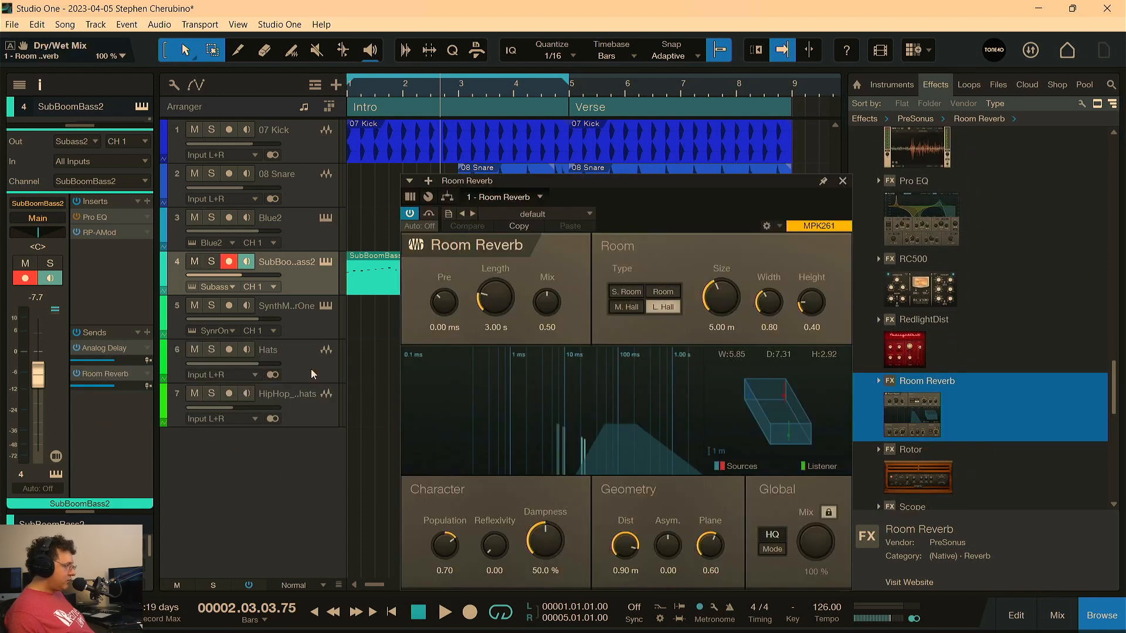
{"action": "left_click", "coordinate": [843, 182]}
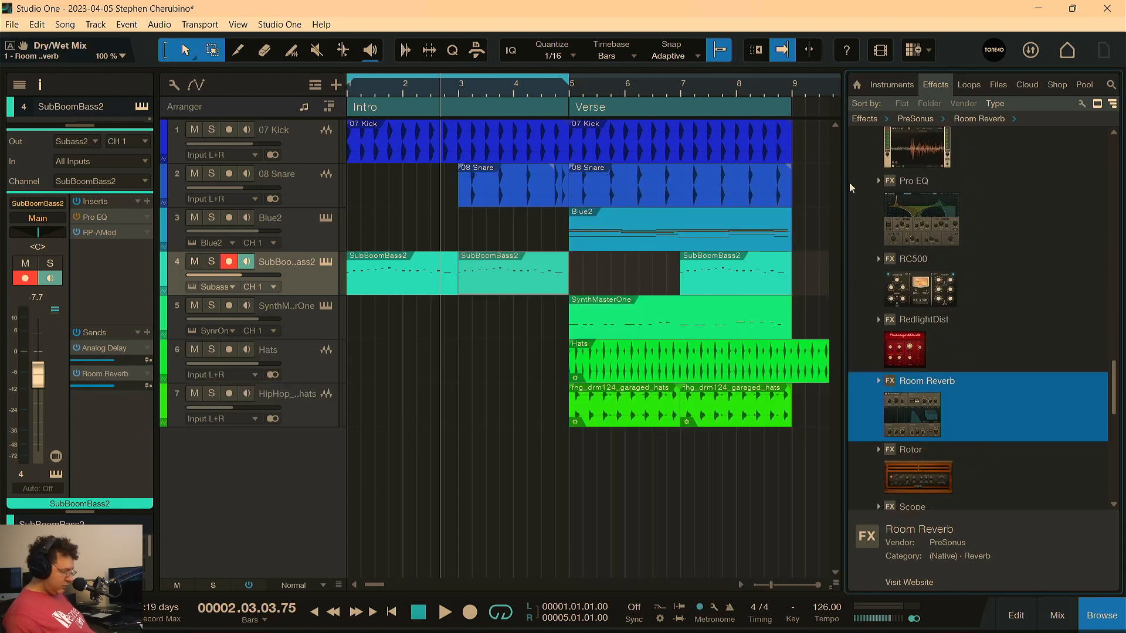
Set SubBoomBass2's Analog Delay send level to -36.0 dB during playback and listen through the intro and verse
{"action": "key", "text": "space"}
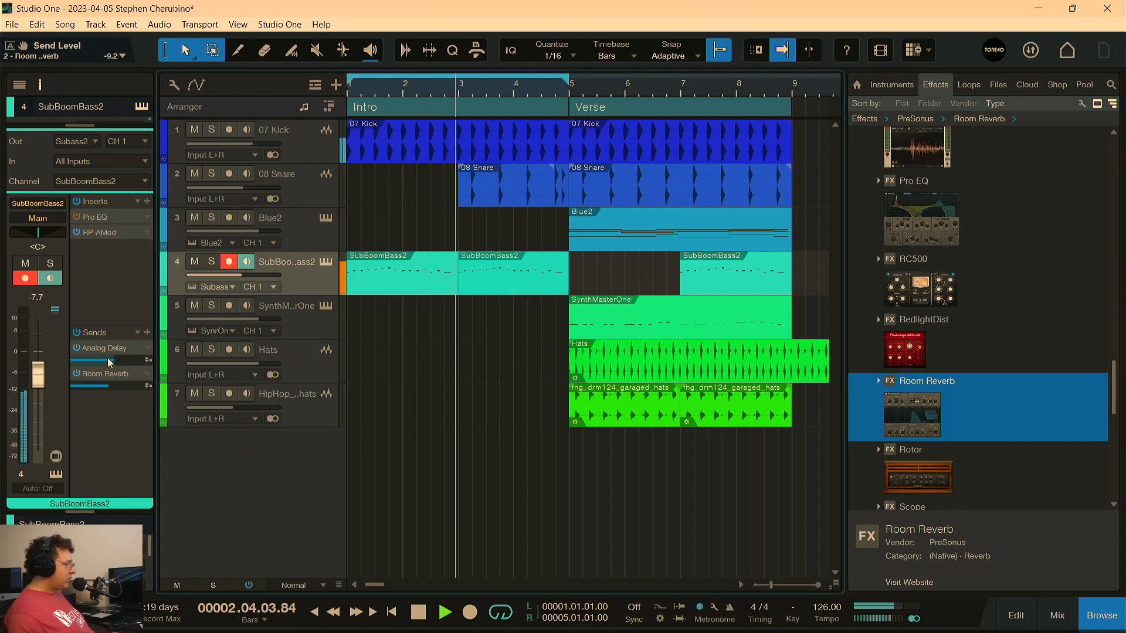
{"action": "left_click_drag", "start_coordinate": [113, 360], "coordinate": [85, 361]}
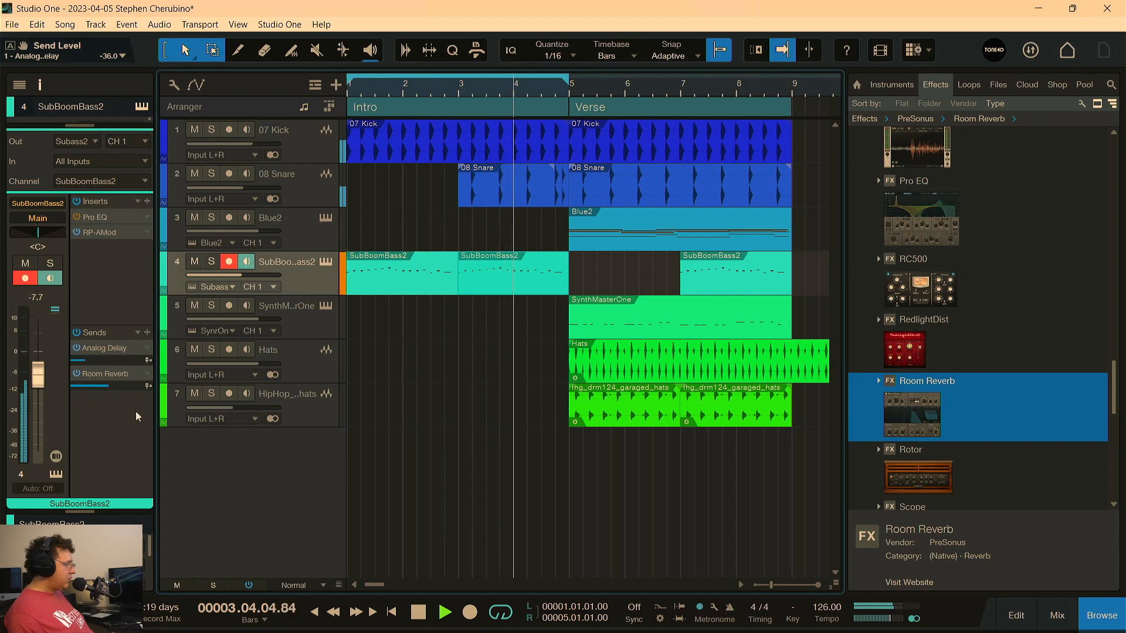
{"action": "key", "text": "space"}
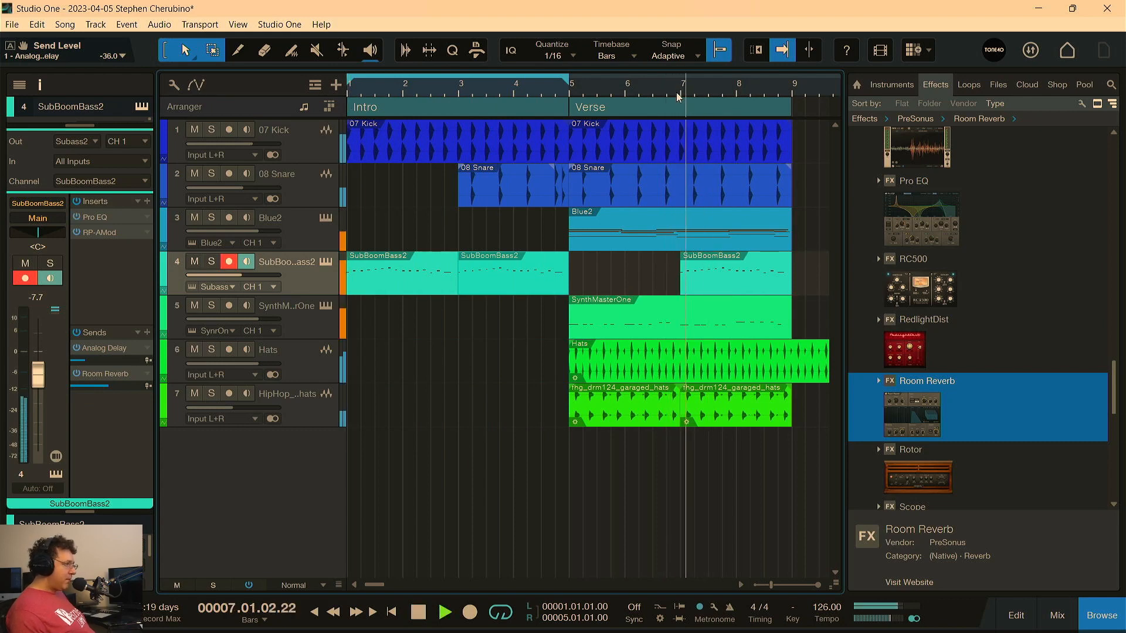
{"action": "key", "text": "space"}
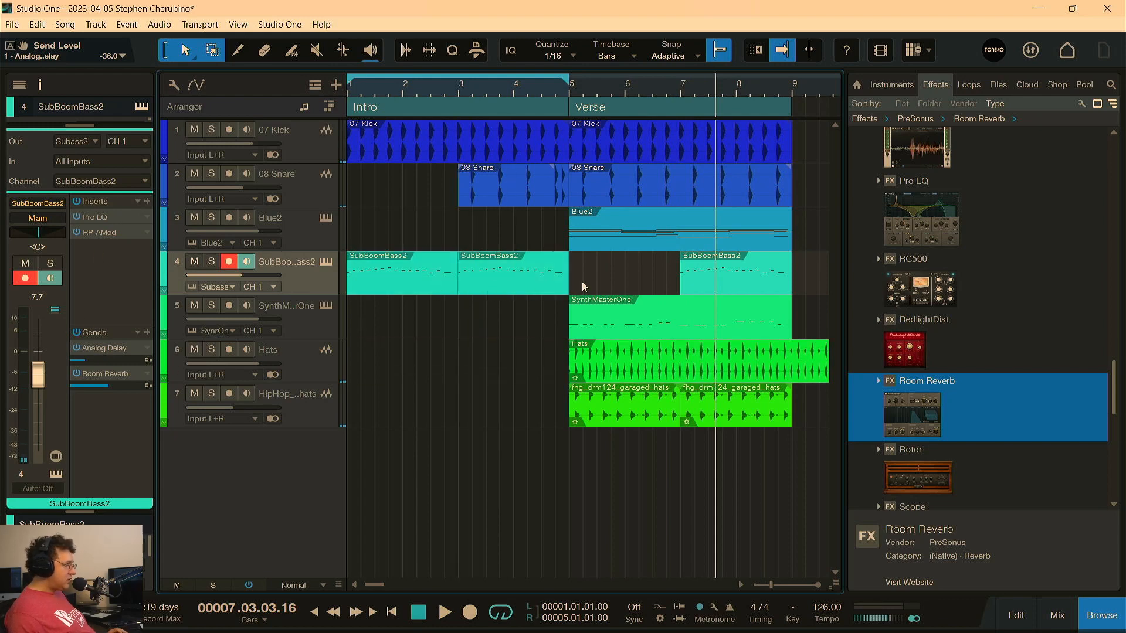
Merge the intro's two SubBoomBass2 parts into one part ending at bar 6 and bounce it to a new audio track
{"action": "left_click_drag", "start_coordinate": [572, 286], "coordinate": [603, 285]}
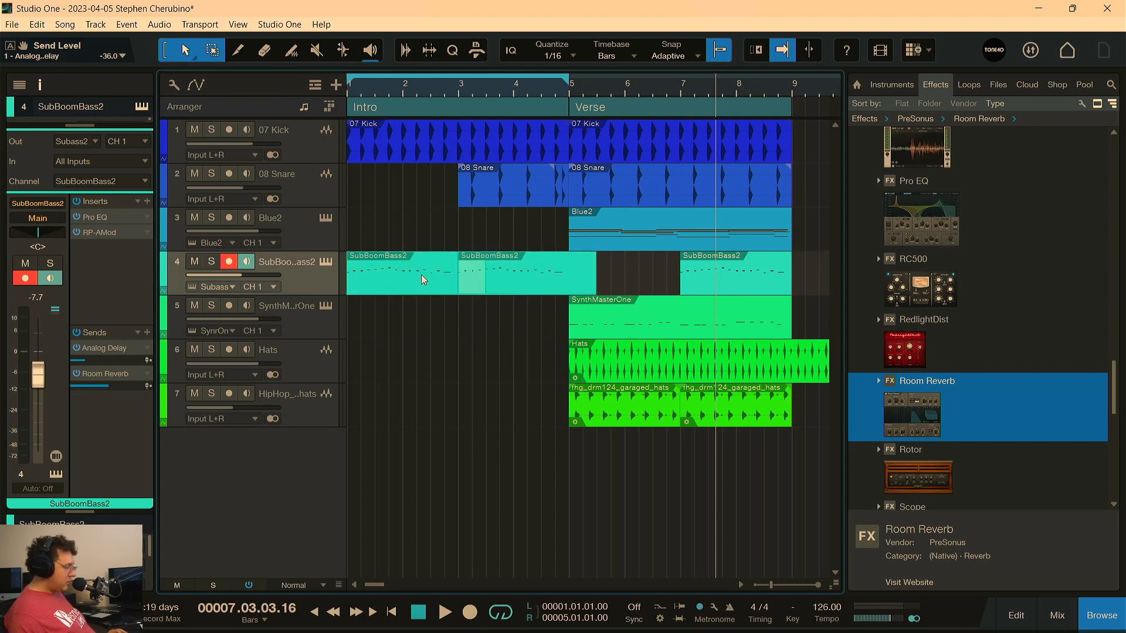
{"action": "key", "text": "g"}
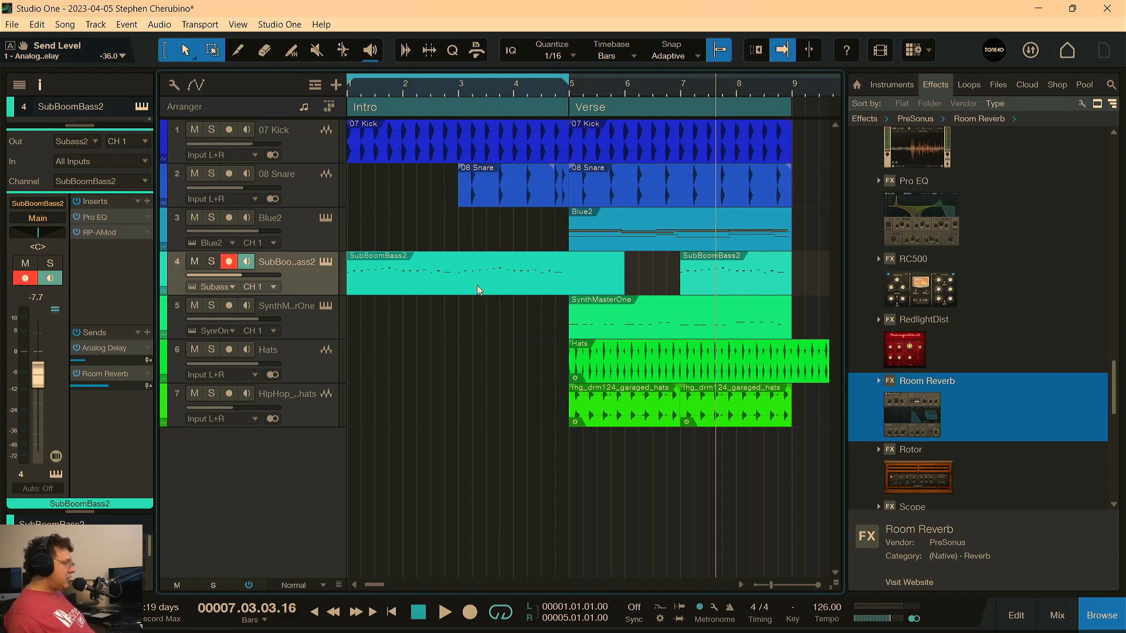
{"action": "right_click", "coordinate": [458, 281]}
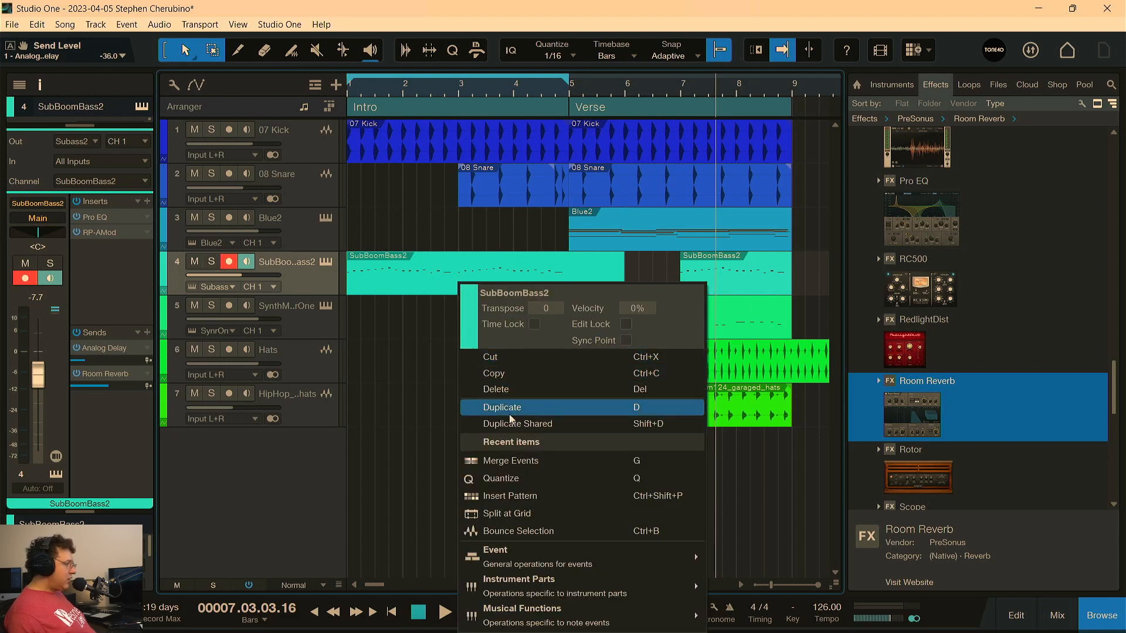
{"action": "left_click", "coordinate": [518, 530]}
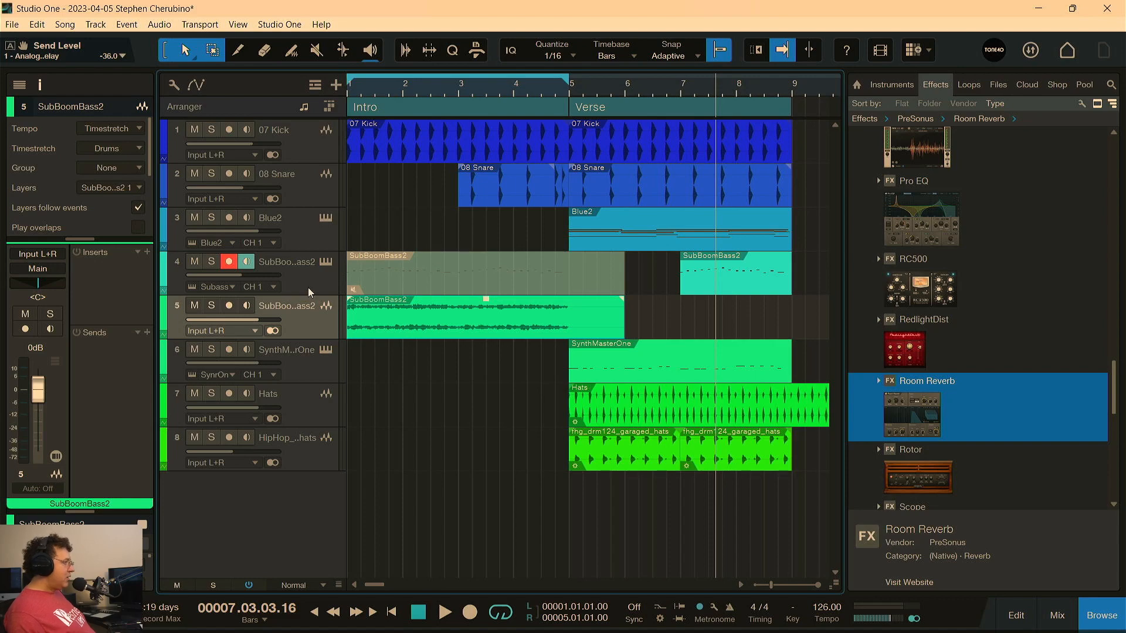
Show the mixer without its channel list and instrument list, and switch it to narrow channels at small height
{"action": "key", "text": "F3"}
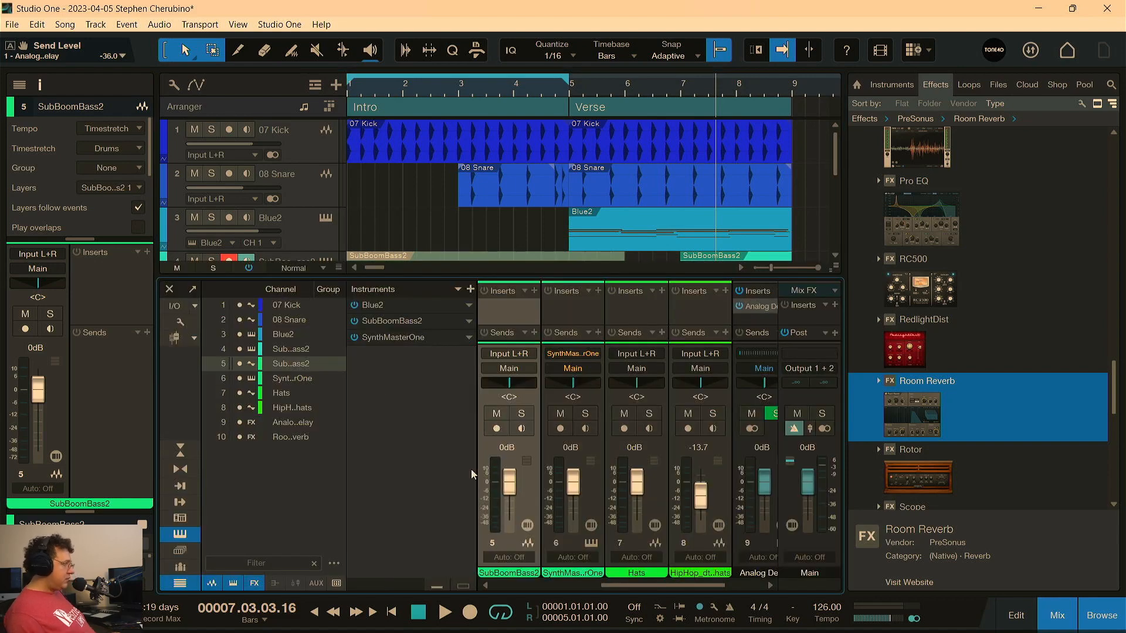
{"action": "left_click", "coordinate": [186, 583]}
{"action": "left_click", "coordinate": [180, 534]}
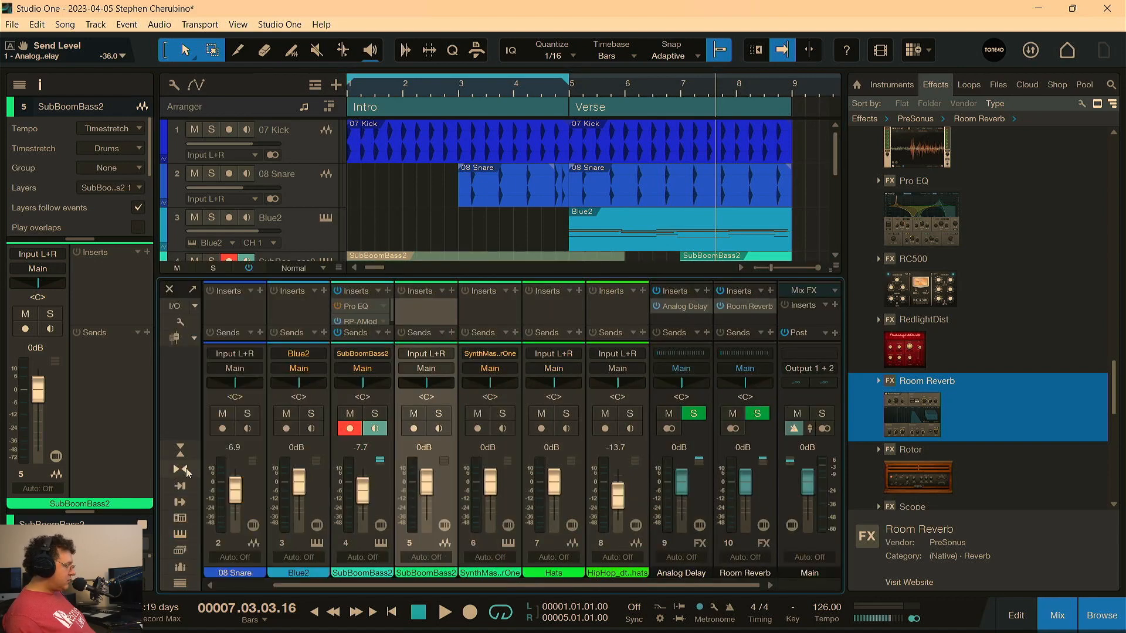
{"action": "left_click", "coordinate": [180, 469]}
{"action": "left_click", "coordinate": [180, 450]}
{"action": "scroll", "coordinate": [408, 286], "scroll_direction": "down", "scroll_amount": 2}
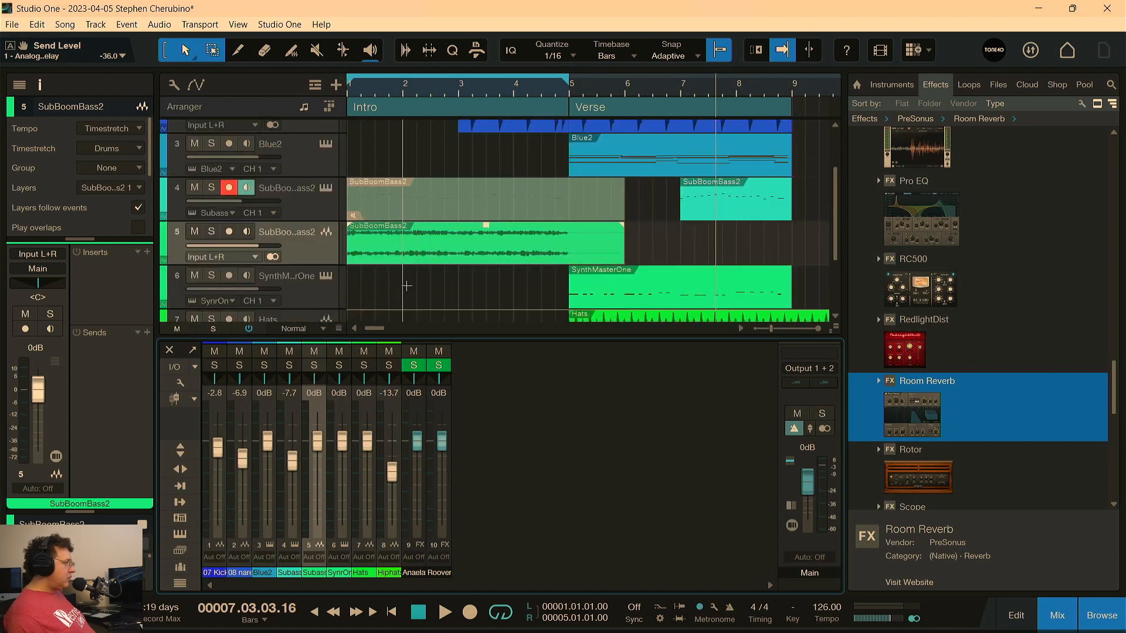
{"action": "left_click", "coordinate": [316, 298]}
{"action": "left_click", "coordinate": [319, 252]}
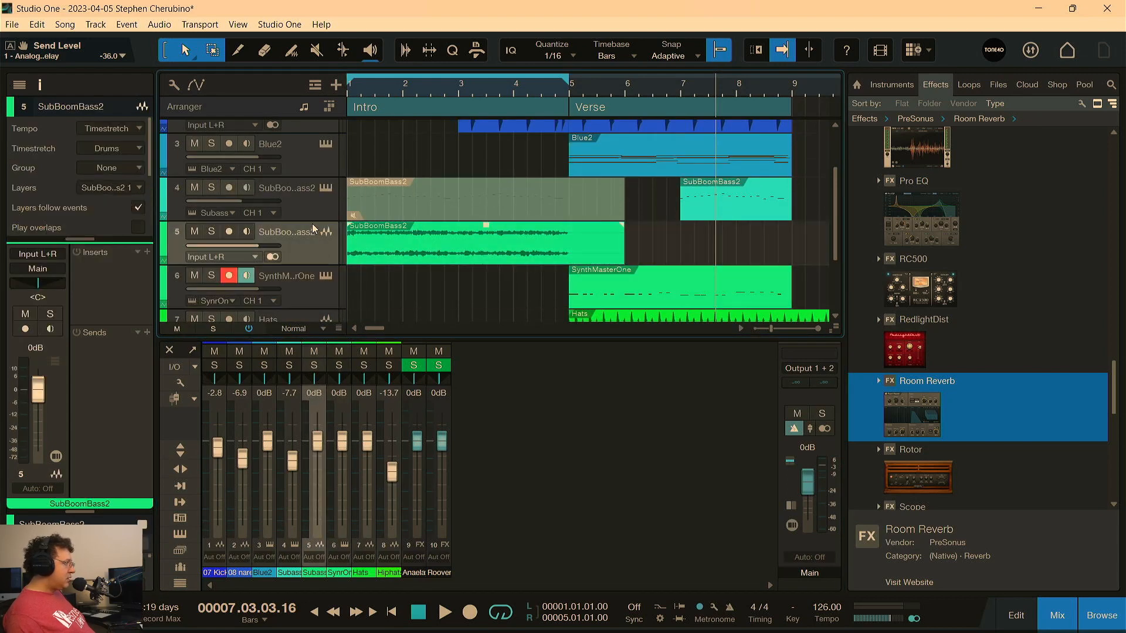
{"action": "left_click", "coordinate": [308, 215]}
{"action": "left_click", "coordinate": [319, 258]}
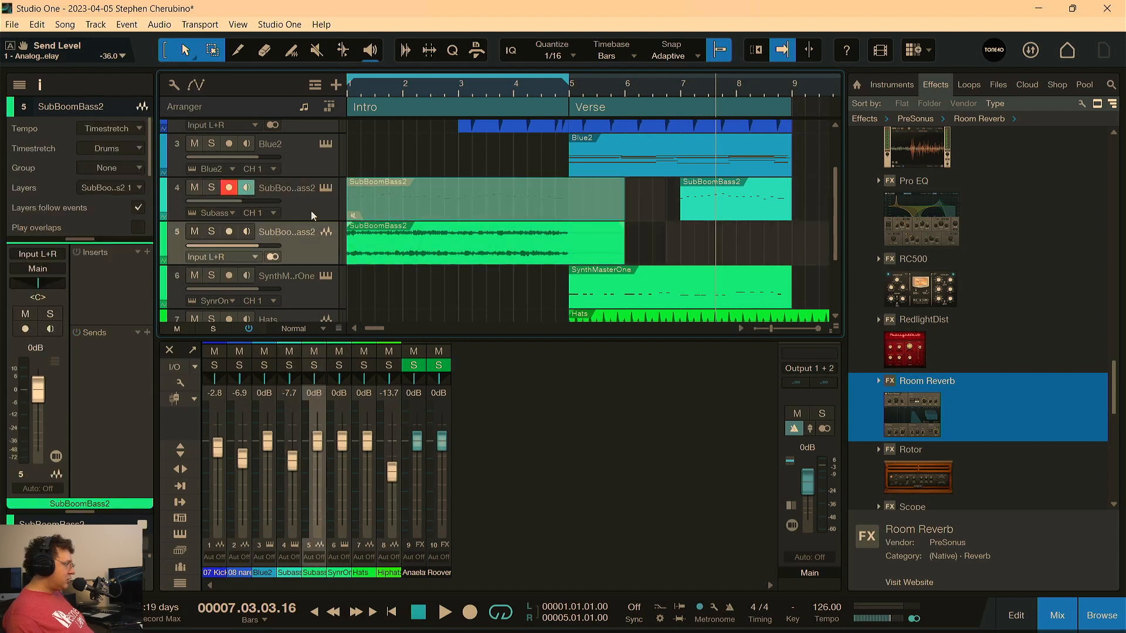
{"action": "left_click", "coordinate": [310, 210]}
{"action": "left_click", "coordinate": [314, 255]}
{"action": "left_click", "coordinate": [310, 212]}
{"action": "left_click", "coordinate": [312, 250]}
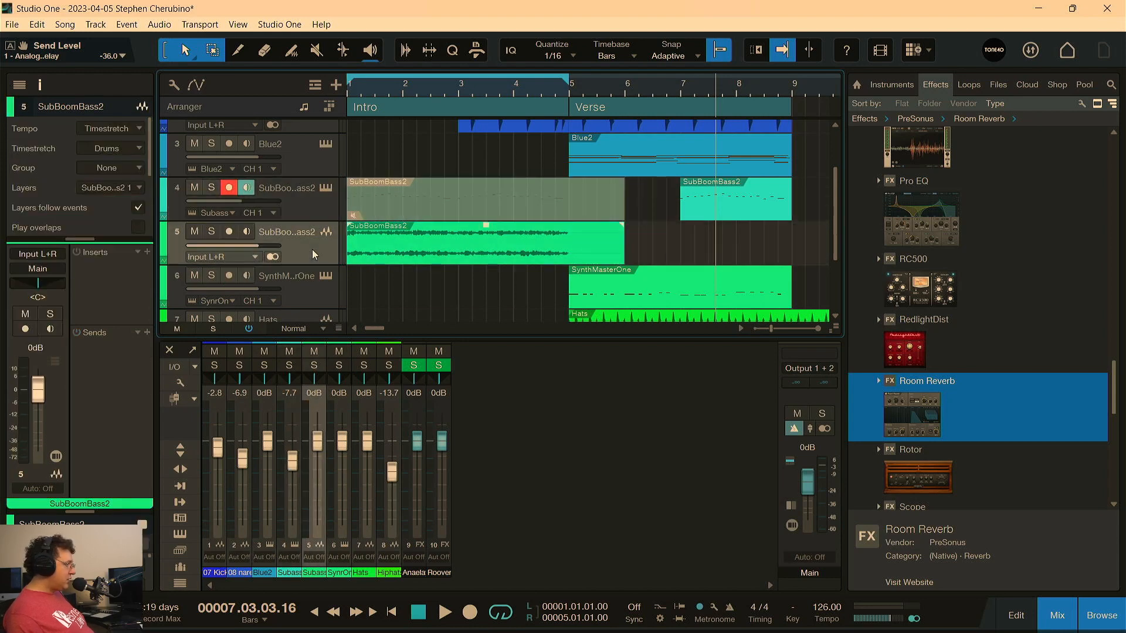
Expand the mixer channels of the SubBoomBass2 instrument track and its bounced audio track to show their inserts and sends
{"action": "double_click", "coordinate": [328, 420]}
{"action": "double_click", "coordinate": [290, 404]}
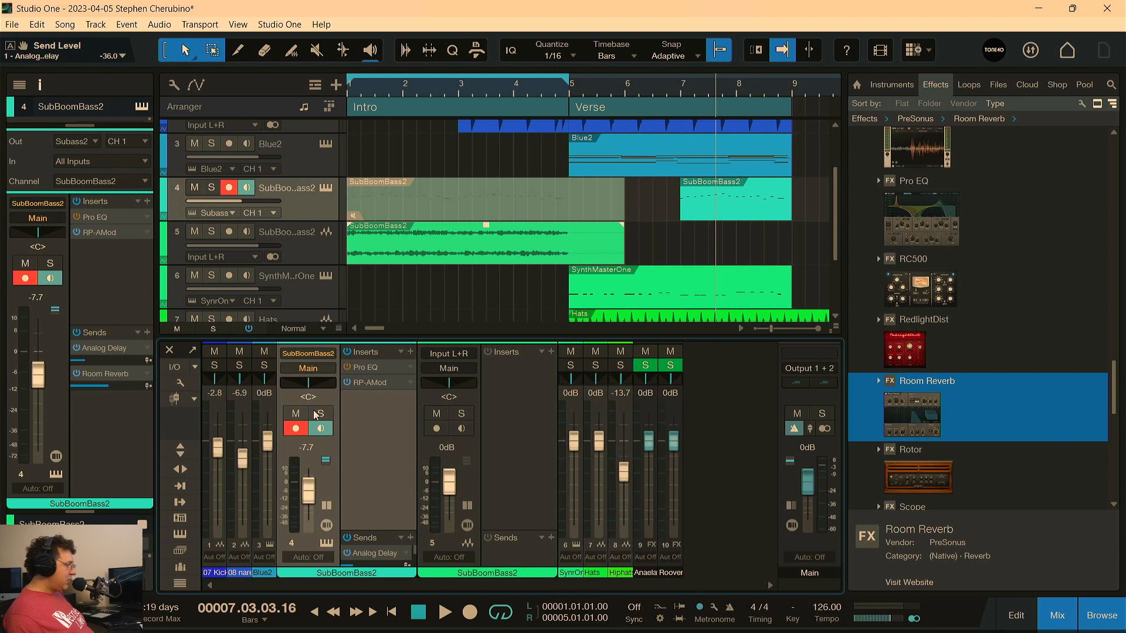
{"action": "left_click", "coordinate": [409, 368]}
{"action": "left_click", "coordinate": [377, 492]}
{"action": "left_click", "coordinate": [368, 368]}
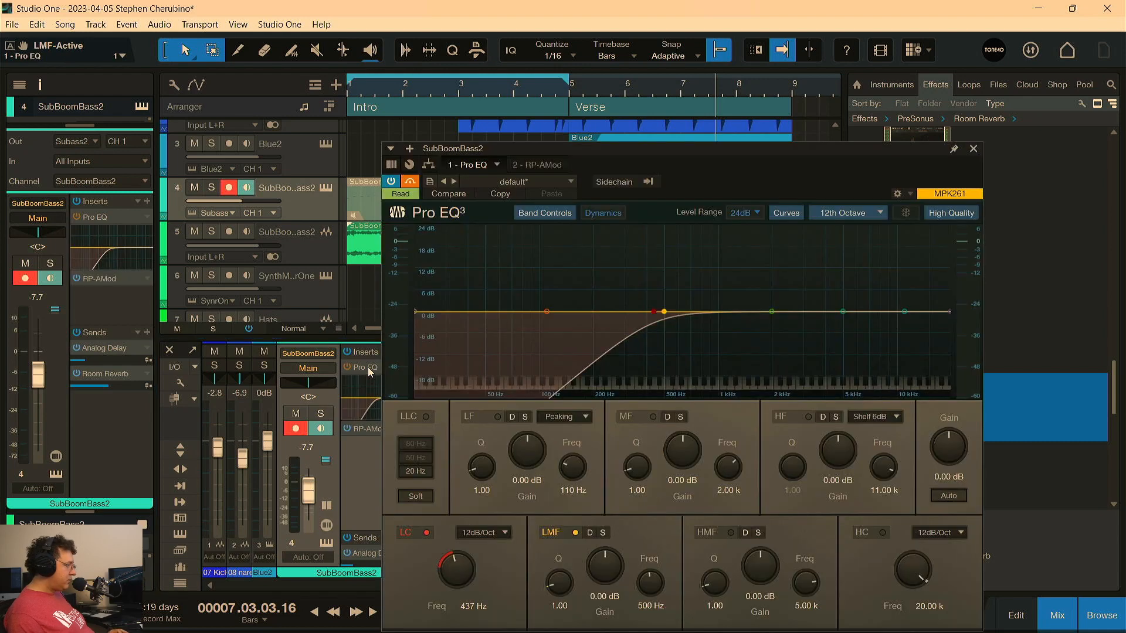
{"action": "left_click", "coordinate": [973, 148]}
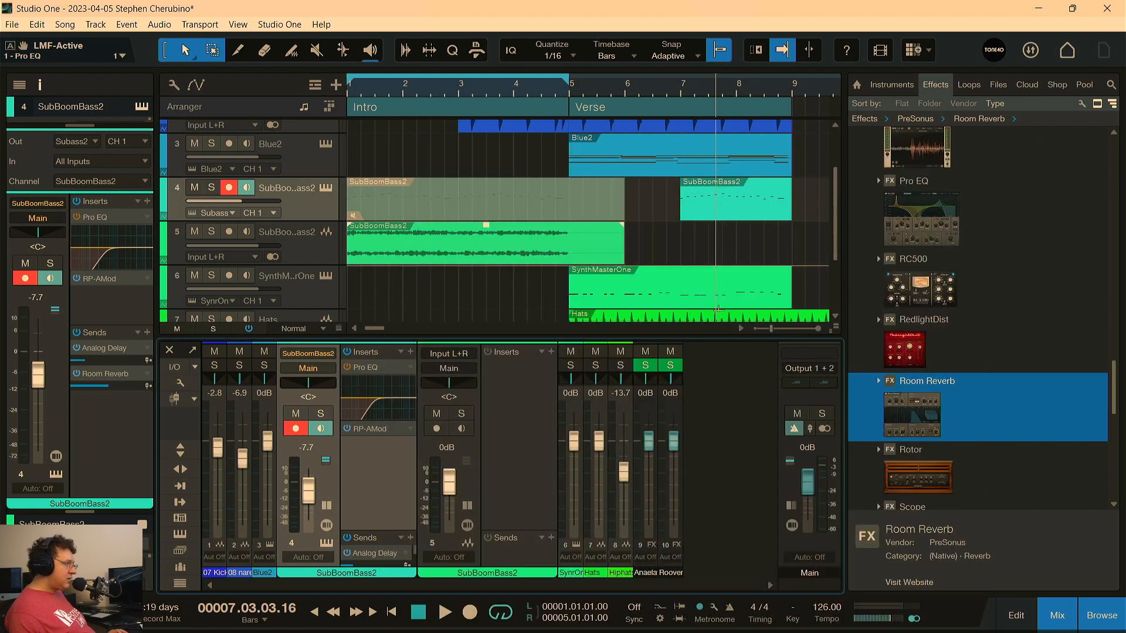
{"action": "left_click", "coordinate": [380, 367]}
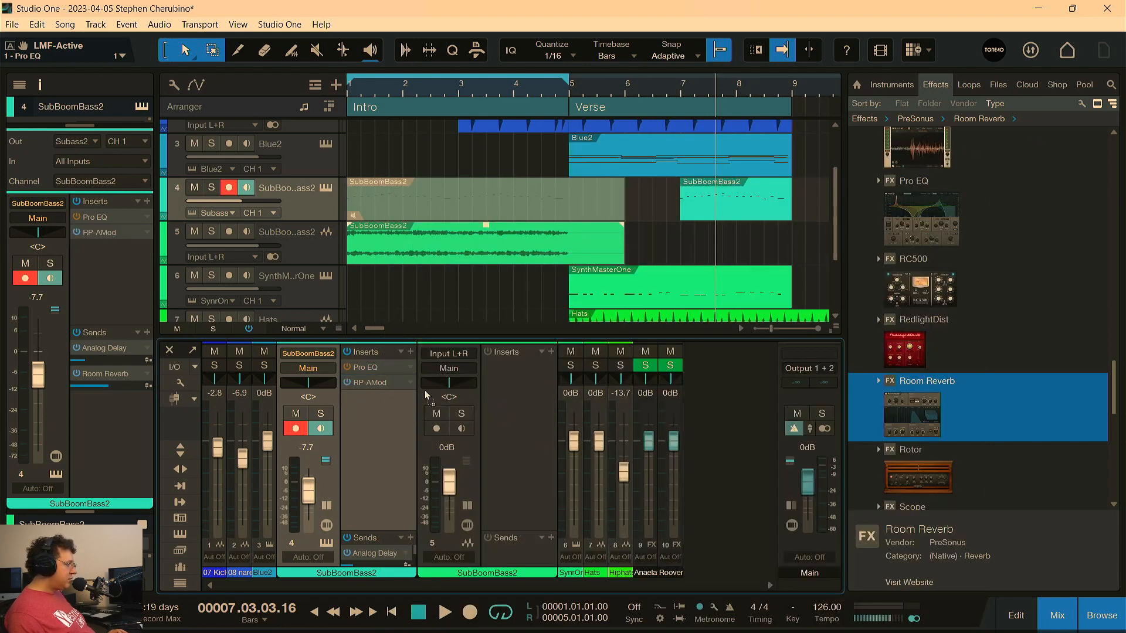
Copy the Pro EQ and RP-AMod inserts from the SubBoomBass2 instrument channel to its bounced audio channel
{"action": "left_click_drag", "start_coordinate": [425, 392], "coordinate": [496, 383]}
{"action": "left_click", "coordinate": [973, 149]}
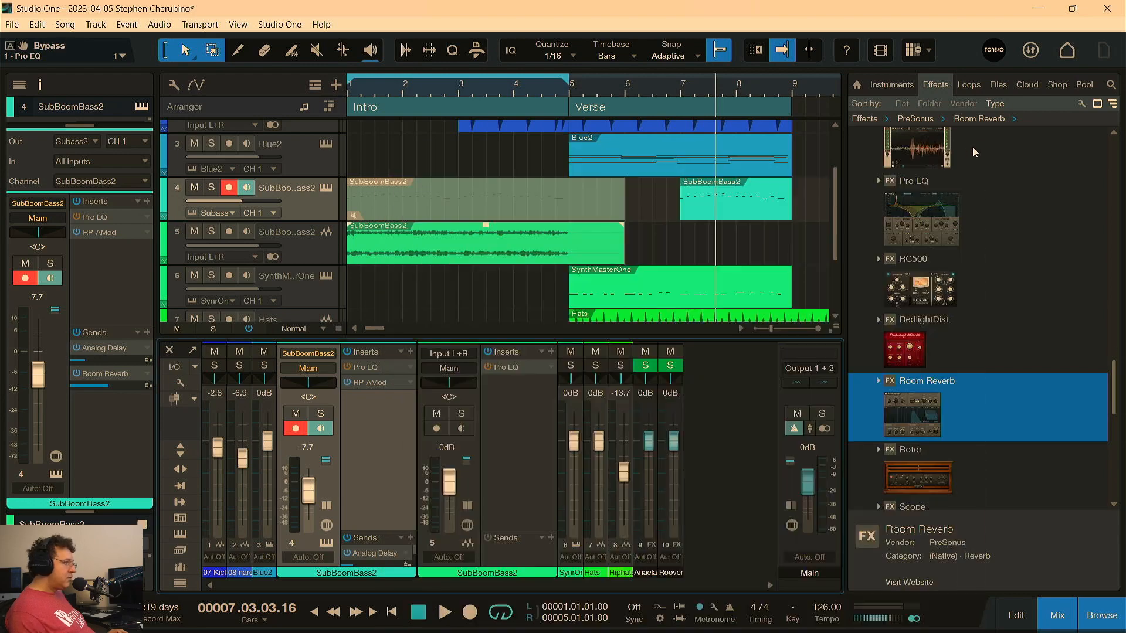
{"action": "left_click_drag", "start_coordinate": [378, 384], "coordinate": [509, 384]}
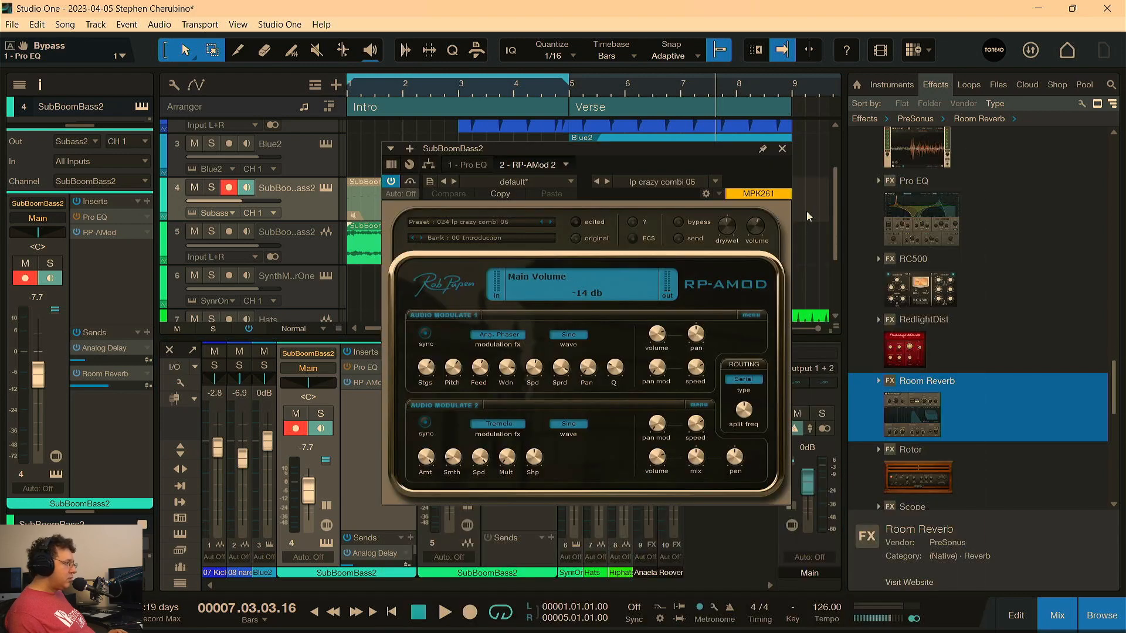
{"action": "left_click", "coordinate": [779, 154]}
Remove the RP-AMod and Pro EQ inserts from the SubBoomBass2 instrument channel
{"action": "left_click", "coordinate": [410, 382]}
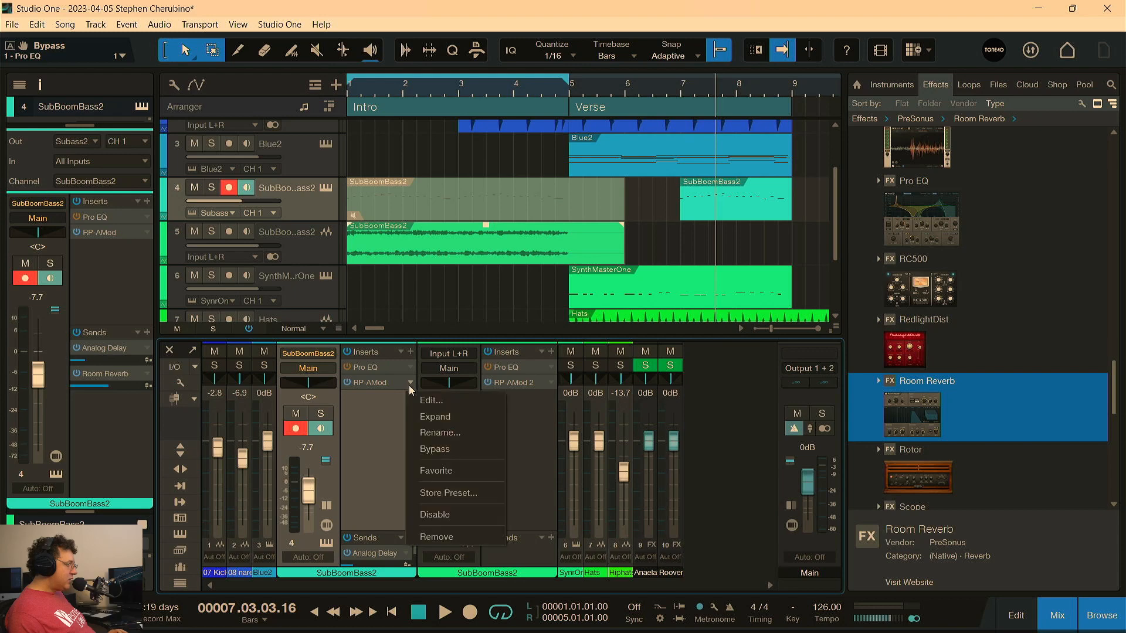
{"action": "left_click", "coordinate": [445, 537]}
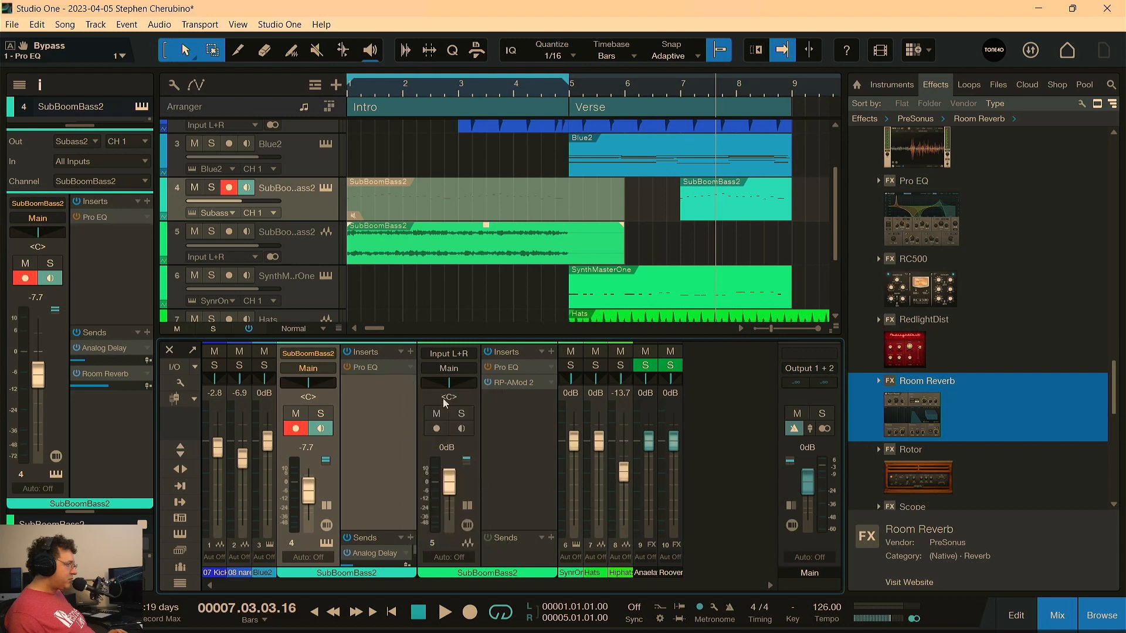
{"action": "left_click", "coordinate": [410, 367]}
{"action": "left_click", "coordinate": [442, 524]}
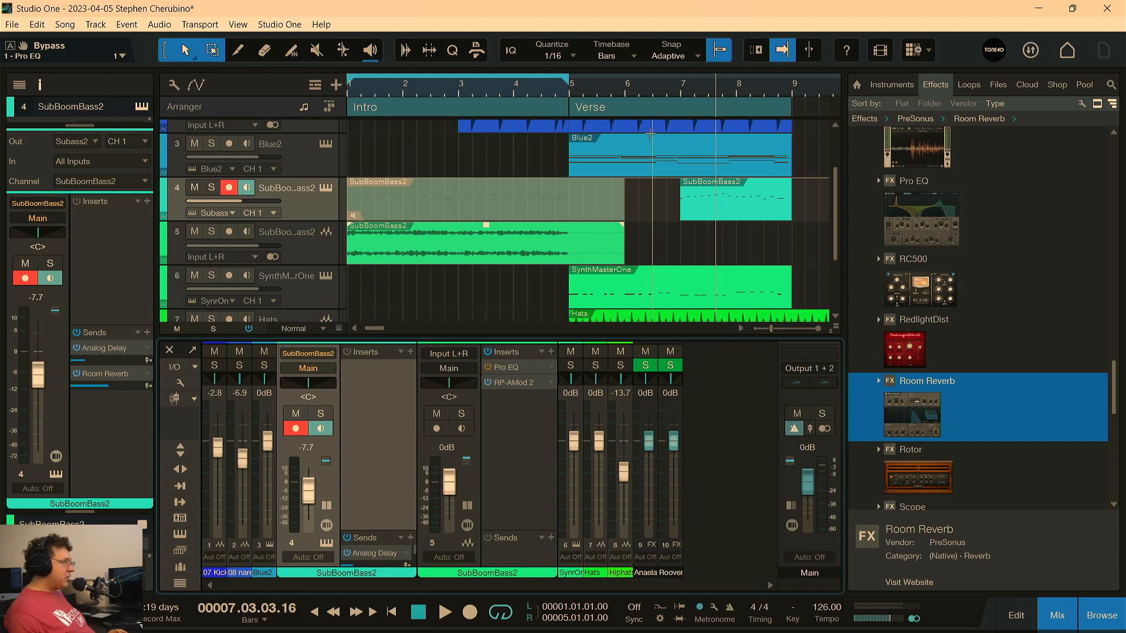
Play the verse from bar 7 and the intro from bar 1 to compare the instrument bass with the bounced bass
{"action": "left_click_drag", "start_coordinate": [628, 90], "coordinate": [619, 77]}
{"action": "left_click", "coordinate": [537, 94]}
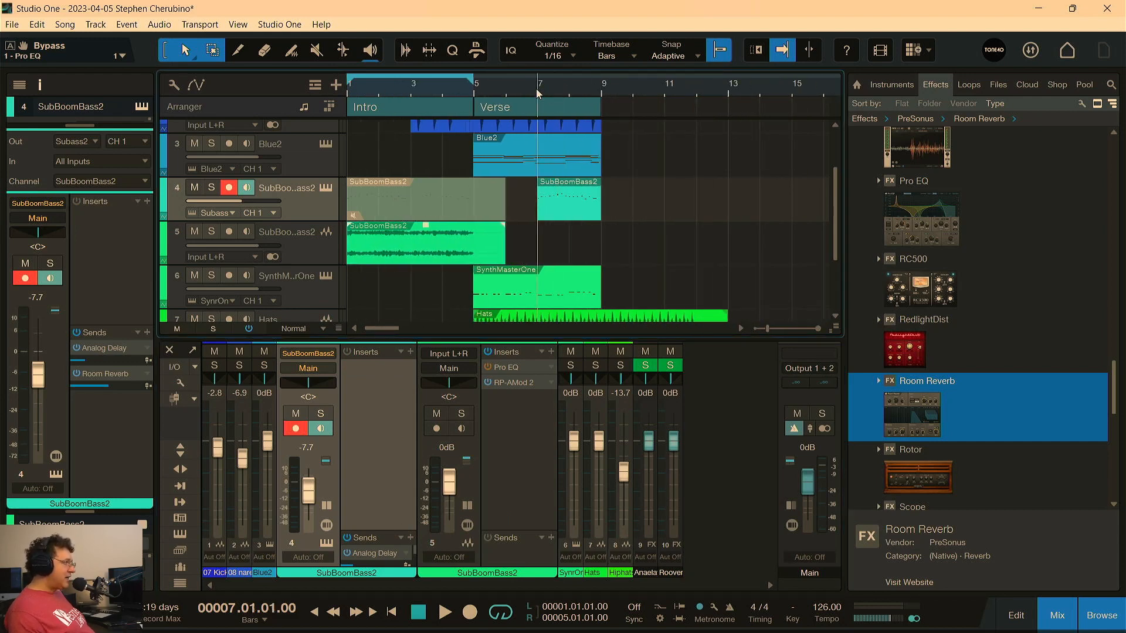
{"action": "key", "text": "space"}
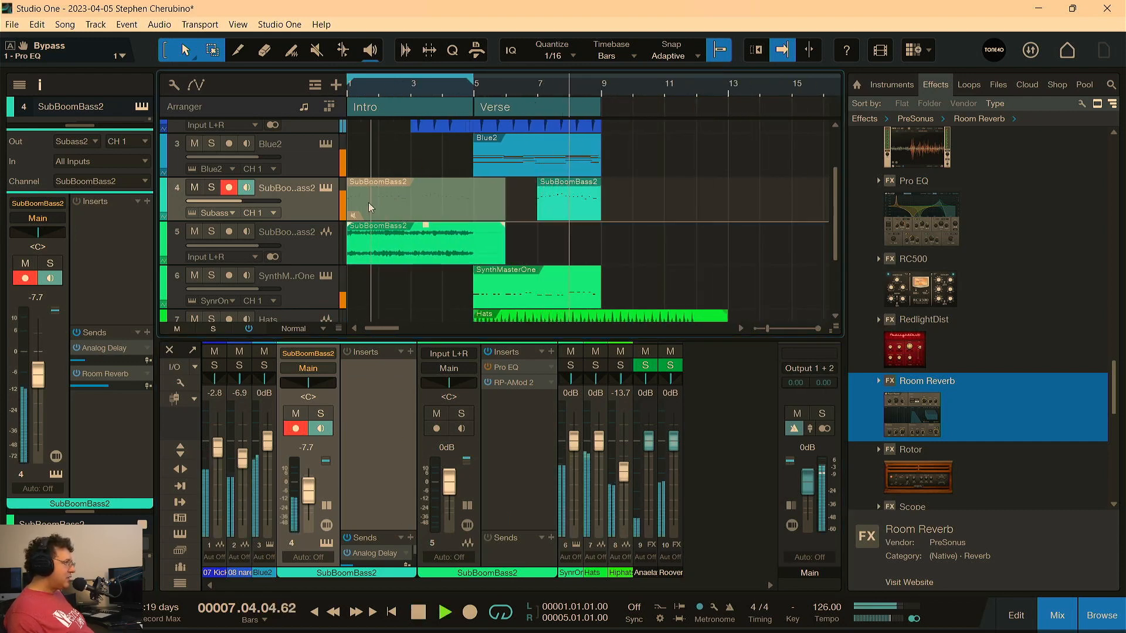
{"action": "key", "text": "space"}
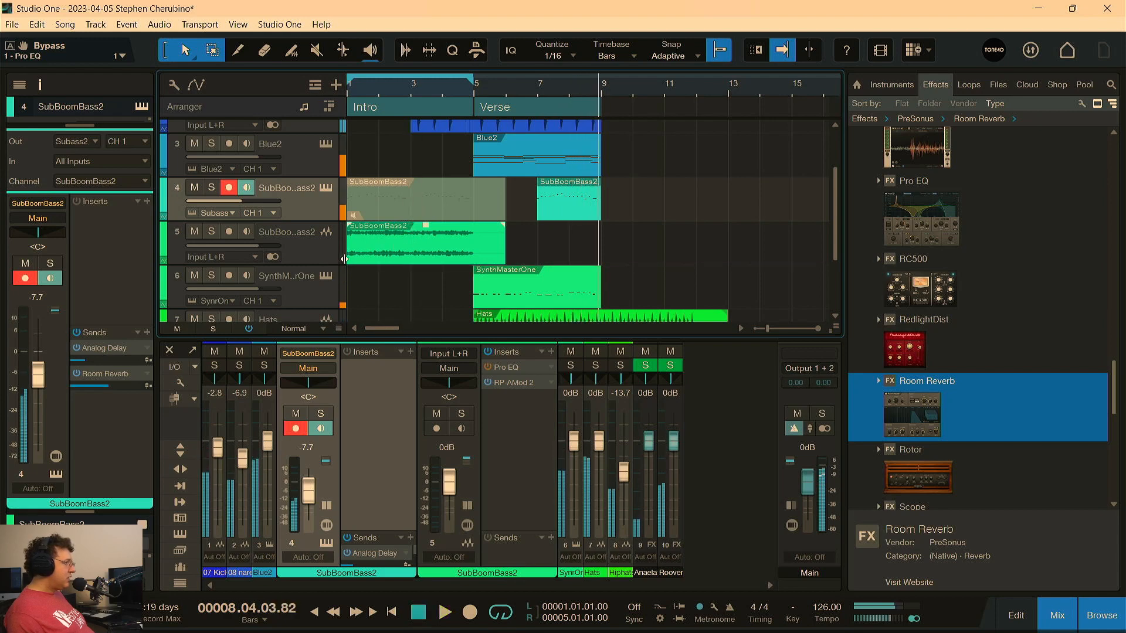
{"action": "key", "text": "comma"}
{"action": "key", "text": "space"}
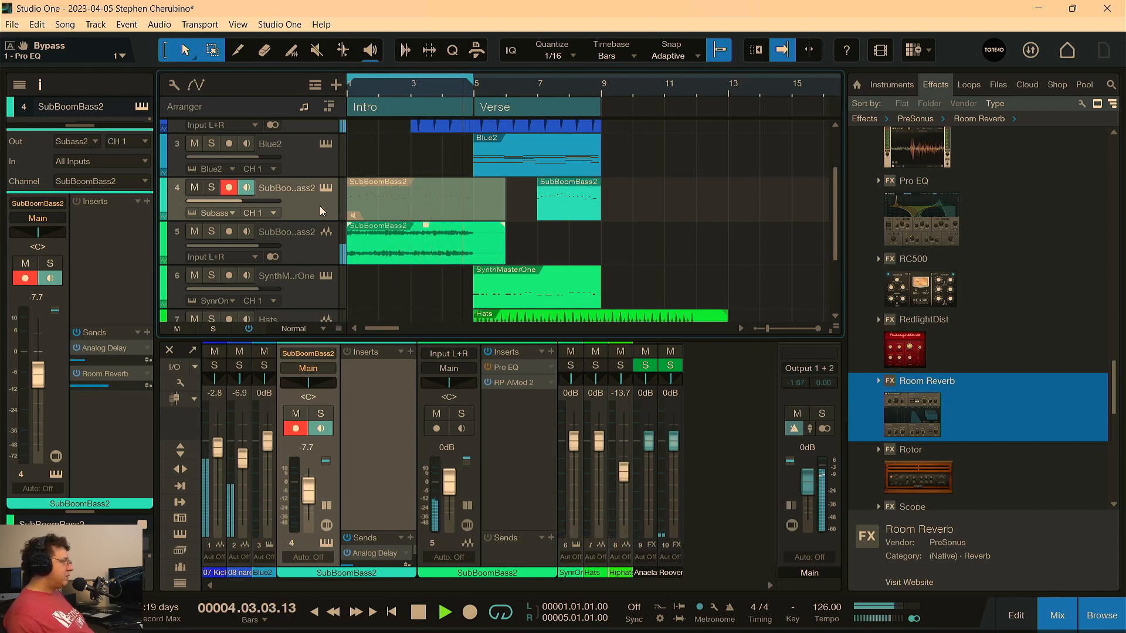
Remove the Analog Delay and Room Reverb sends from the SubBoomBass2 instrument channel
{"action": "left_click", "coordinate": [146, 348]}
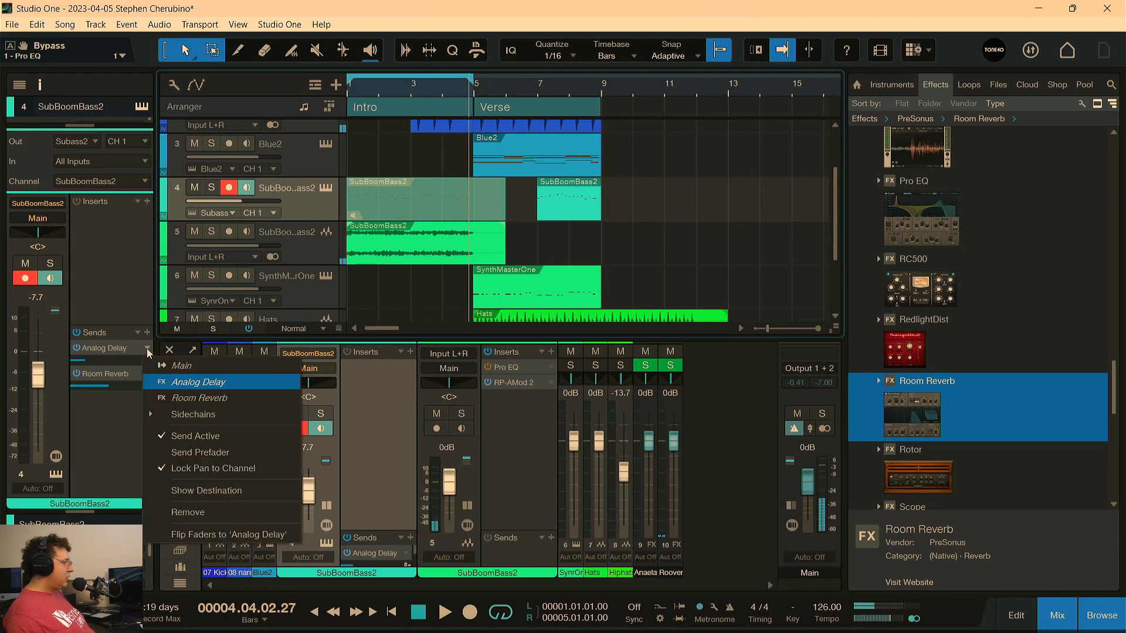
{"action": "left_click", "coordinate": [206, 510]}
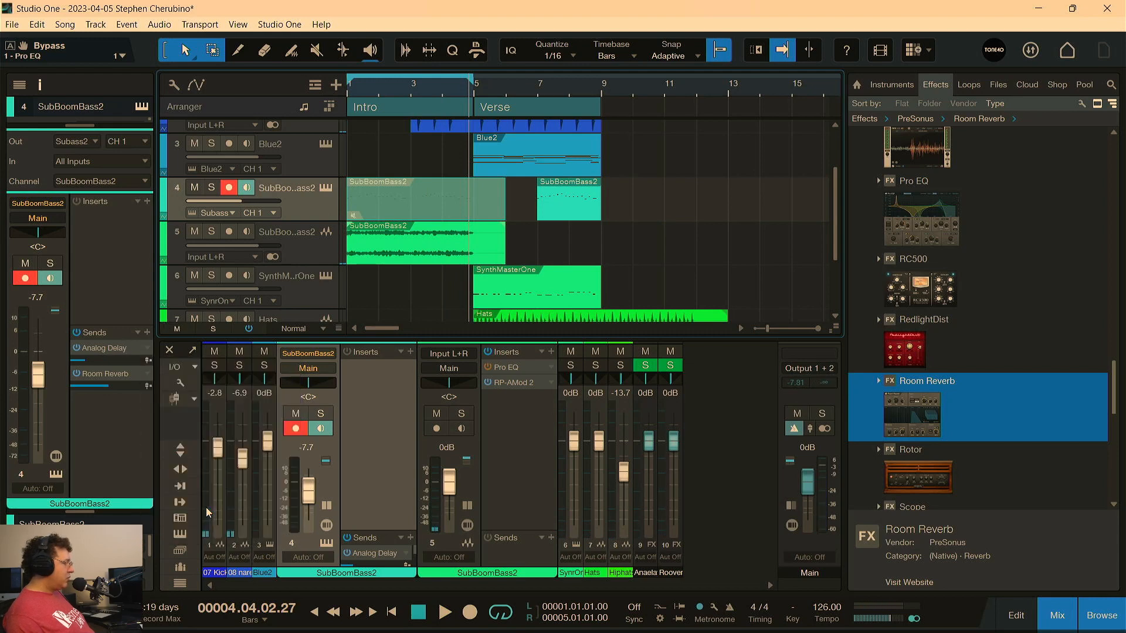
{"action": "left_click", "coordinate": [147, 350]}
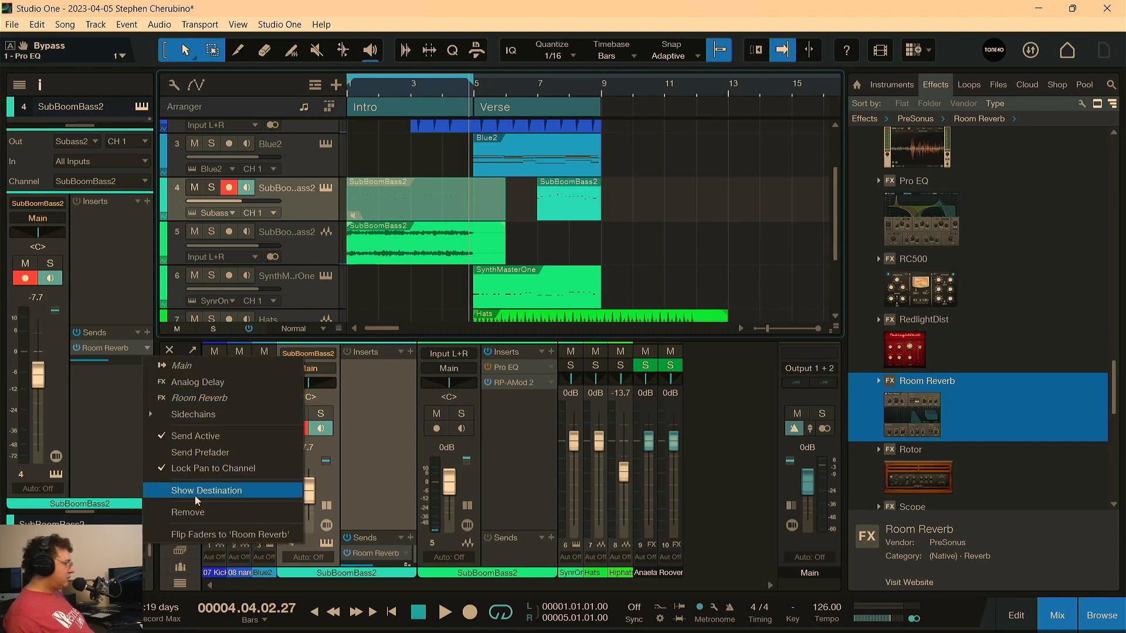
{"action": "left_click", "coordinate": [205, 512]}
Select the bounced SubBoomBass2 audio track and play the opening of the intro from bar 1
{"action": "left_click", "coordinate": [305, 257]}
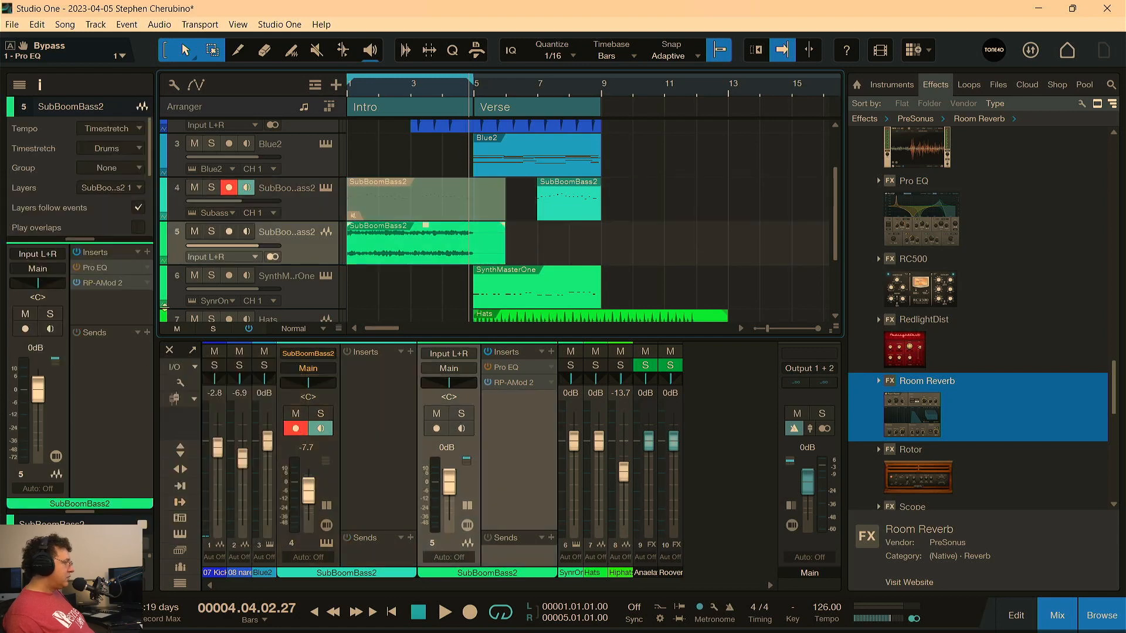
{"action": "key", "text": "comma"}
{"action": "key", "text": "space"}
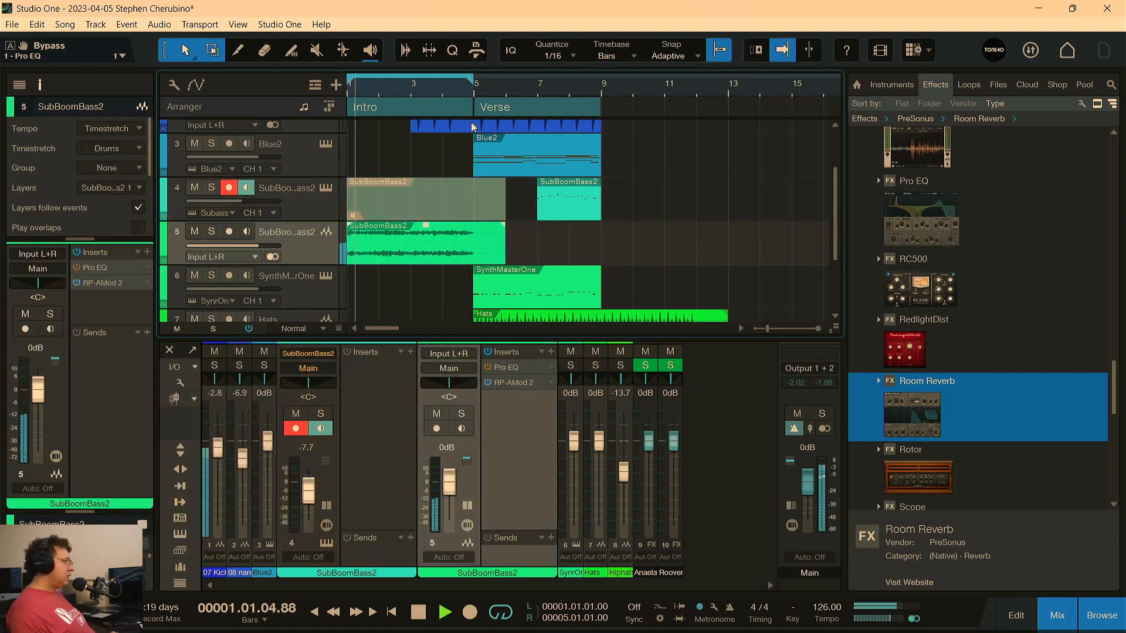
{"action": "key", "text": "space"}
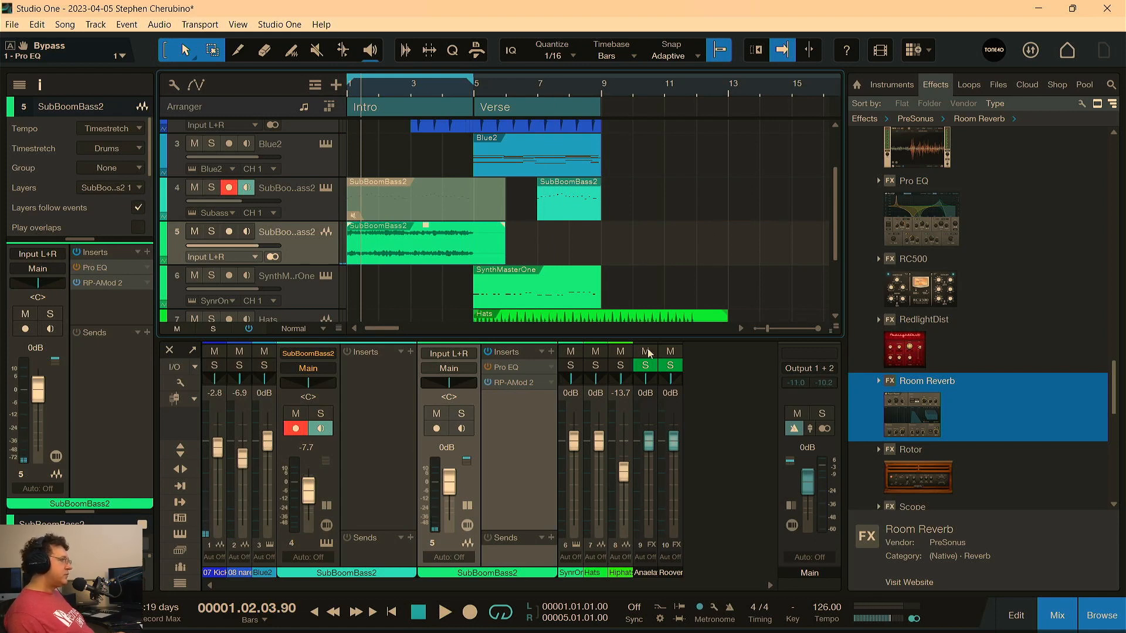
Shrink the arrangement tracks to Tiny height and audition the verse with the loop range set to bars 5 to 9
{"action": "left_click_drag", "start_coordinate": [339, 329], "coordinate": [337, 406]}
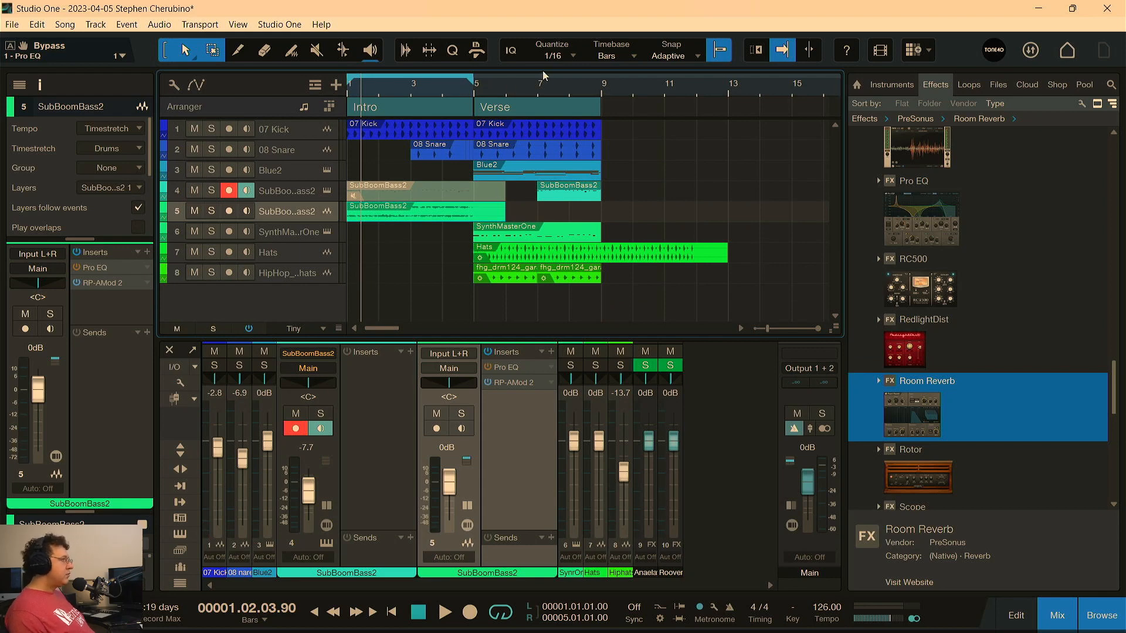
{"action": "left_click_drag", "start_coordinate": [603, 75], "coordinate": [476, 72]}
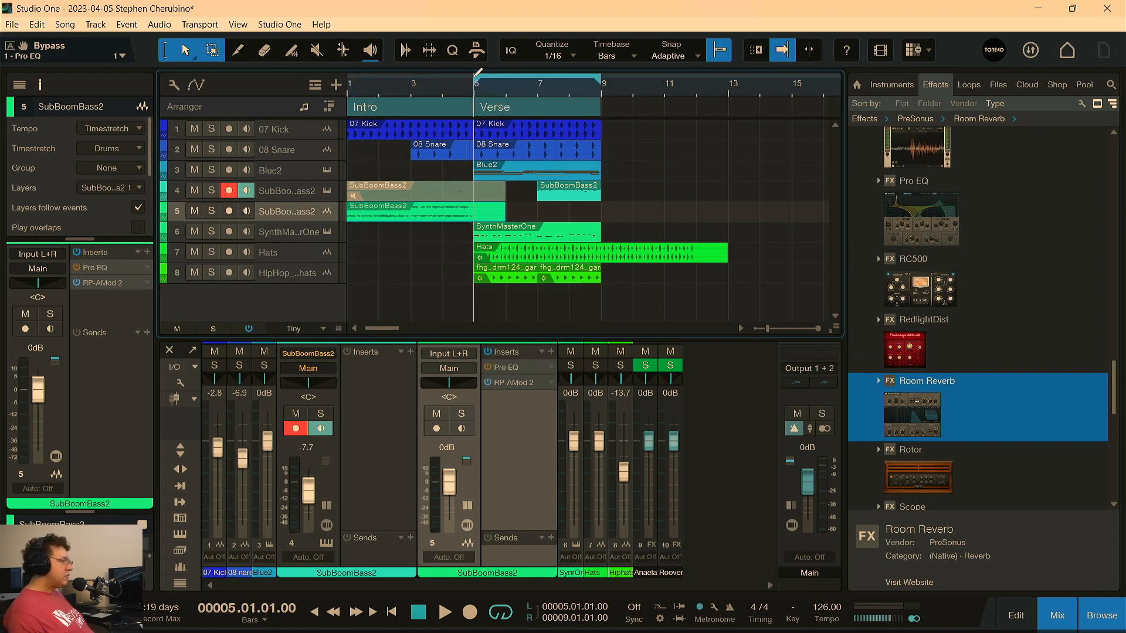
{"action": "key", "text": "space"}
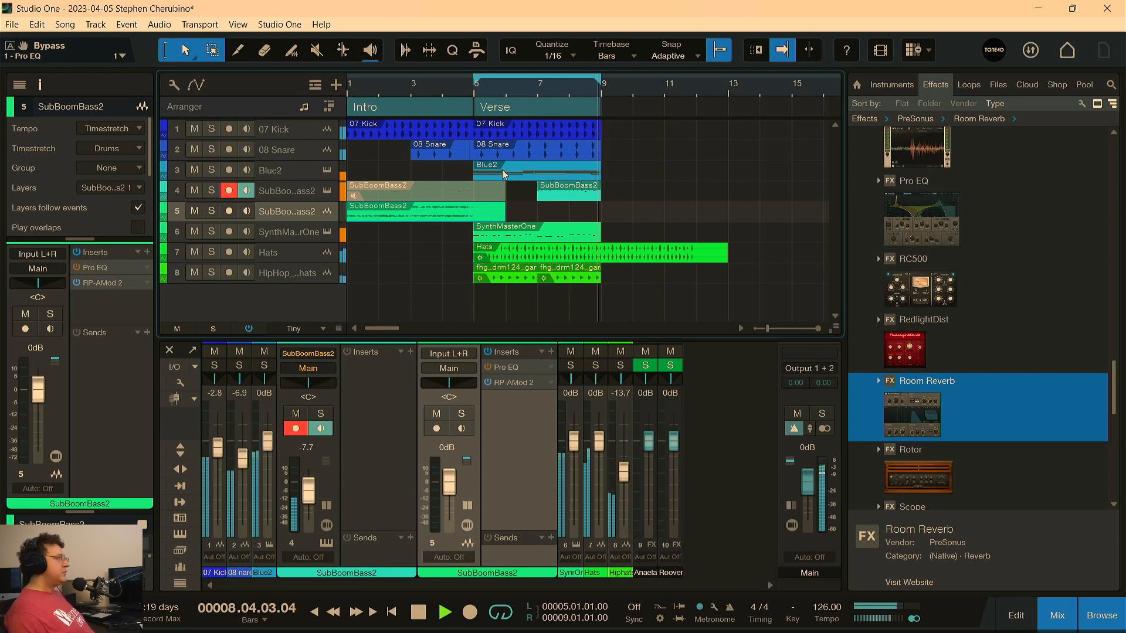
{"action": "key", "text": "Home"}
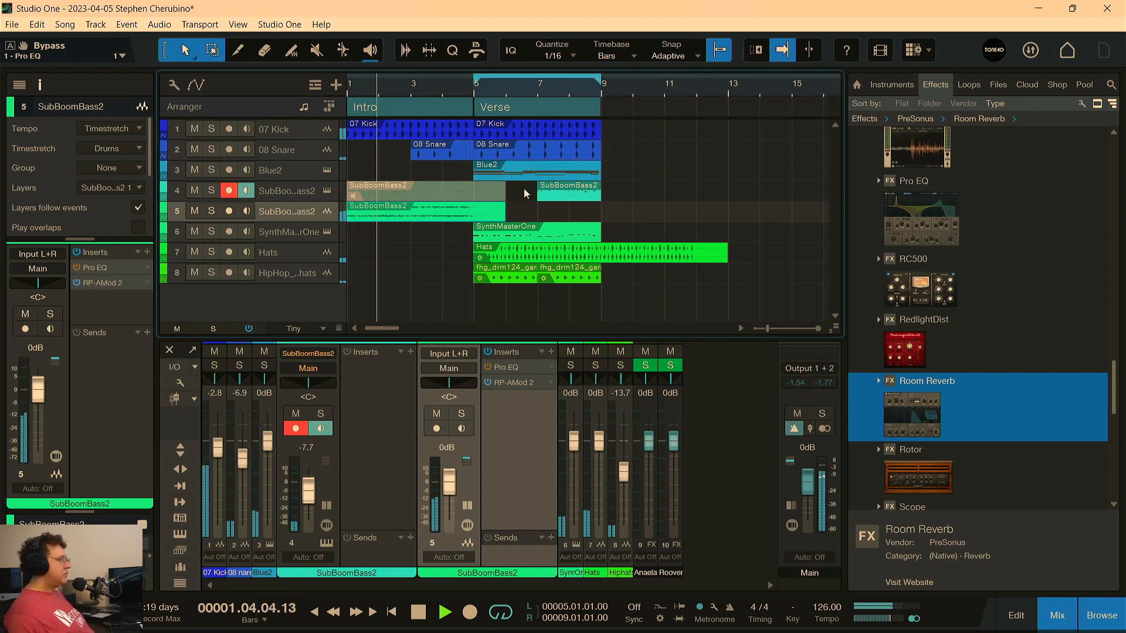
Fit the loop range to the intro's 07 Kick clip and turn looping off while playback continues into the verse
{"action": "left_click", "coordinate": [414, 134]}
{"action": "key", "text": "p"}
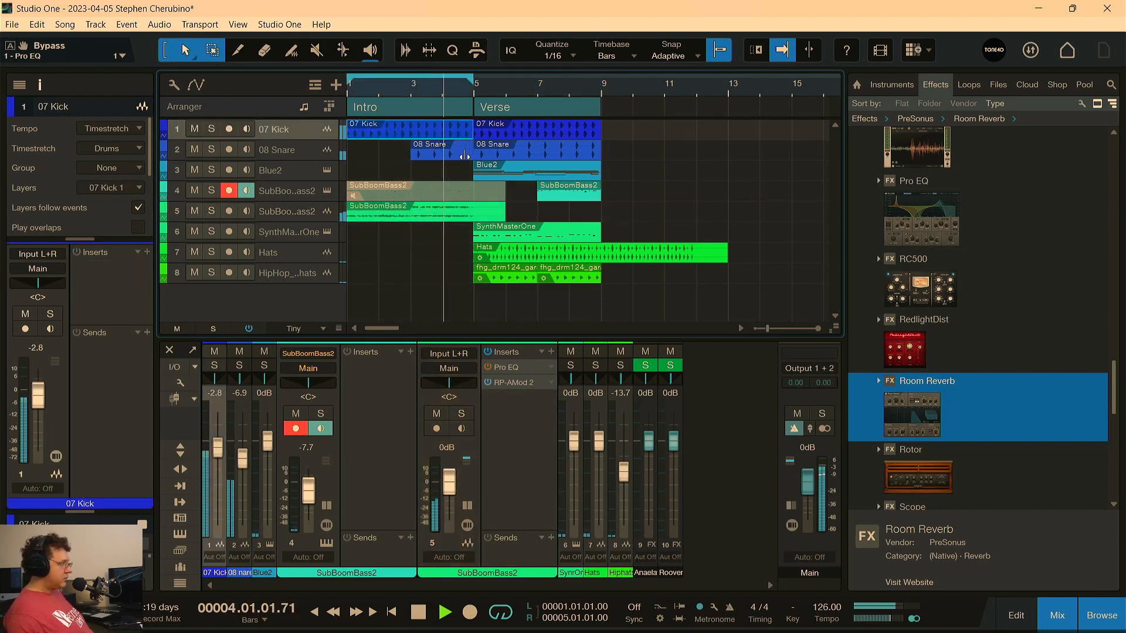
{"action": "key", "text": "KP_Divide"}
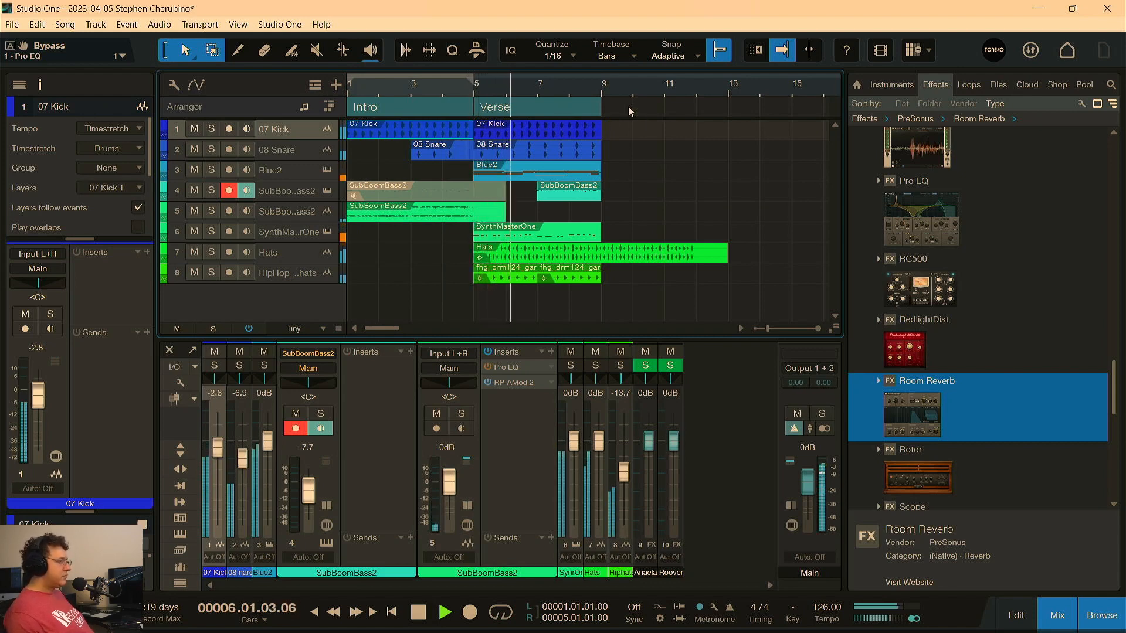
{"action": "left_click", "coordinate": [699, 604]}
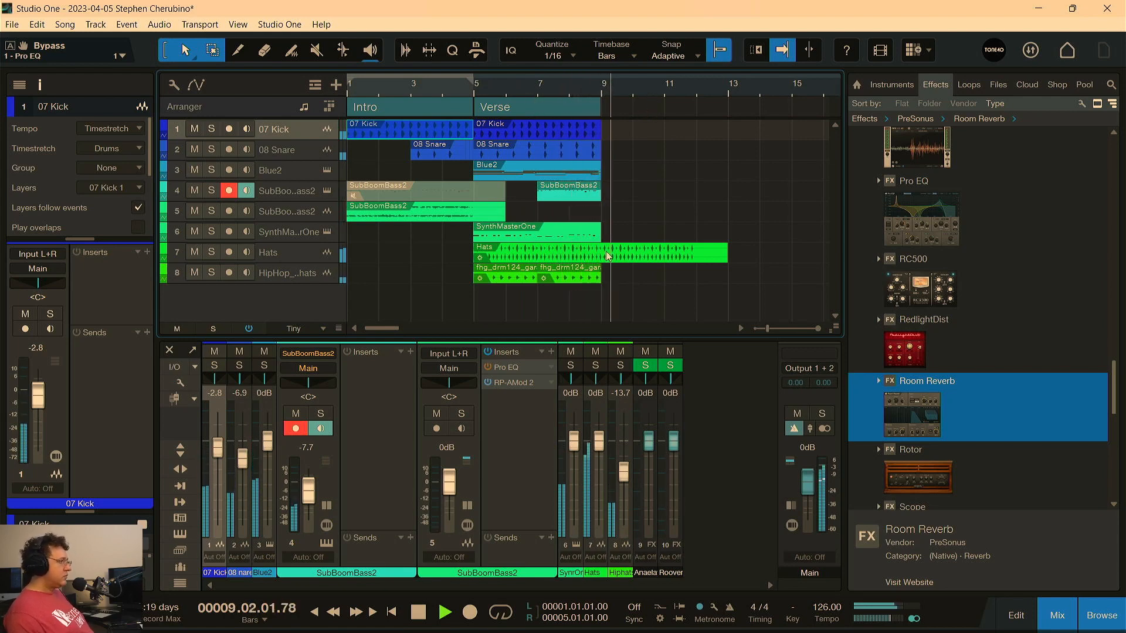
Shorten the Hats clip to end at bar 9 and fit the loop range to the Verse section
{"action": "left_click_drag", "start_coordinate": [709, 260], "coordinate": [600, 261]}
{"action": "left_click", "coordinate": [522, 109]}
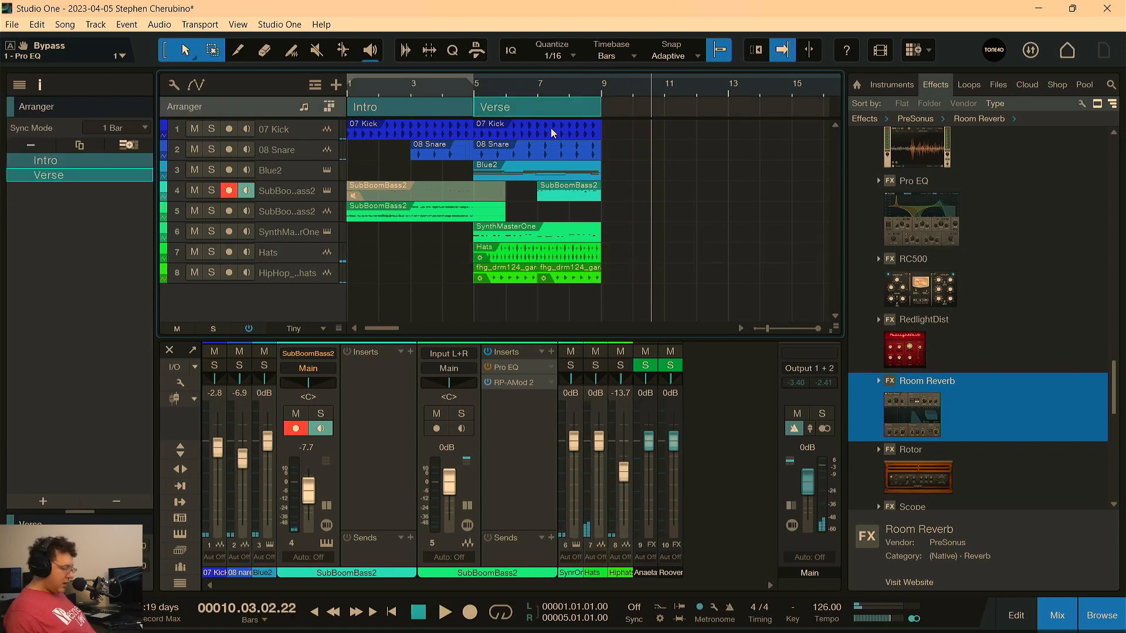
{"action": "key", "text": "p"}
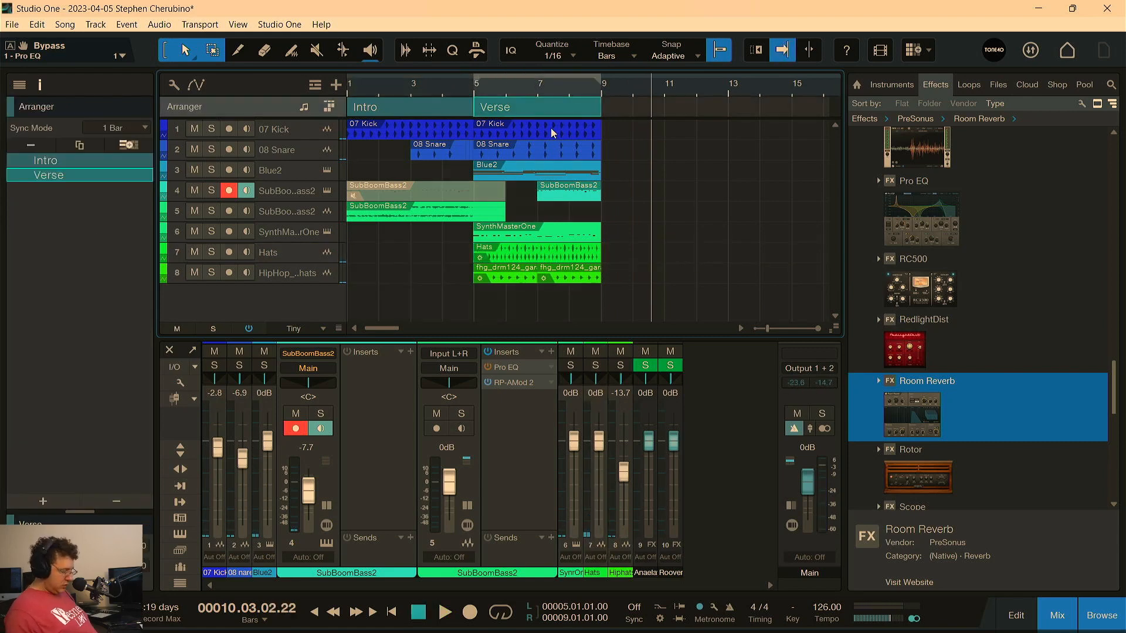